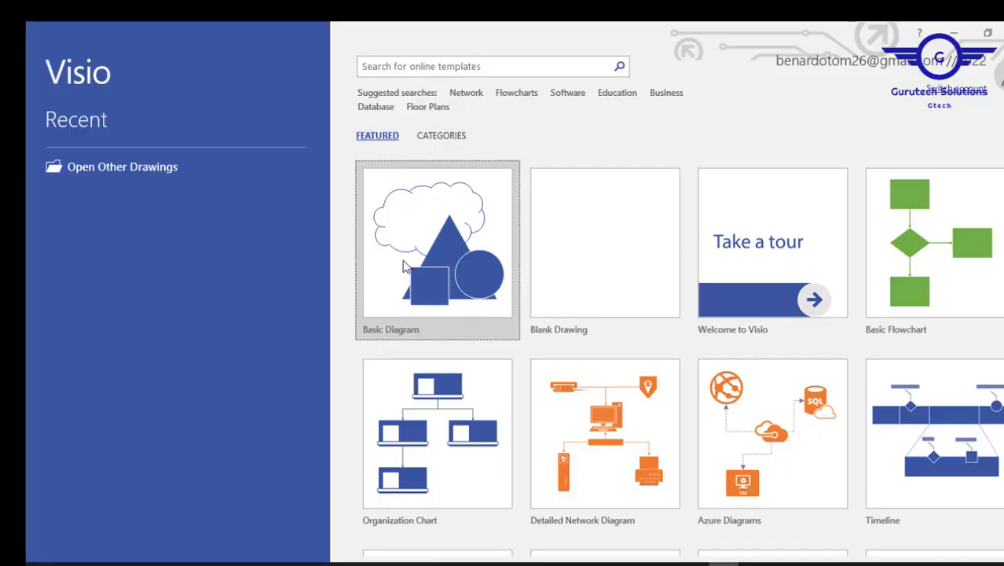
Step: Create a new drawing from the Basic Diagram template with metric units
click(416, 258)
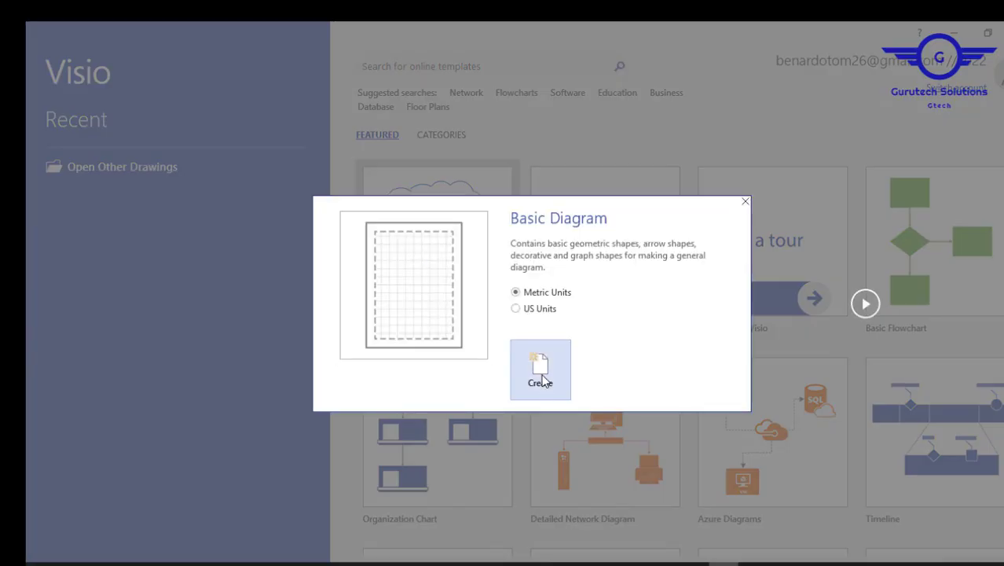
click(540, 374)
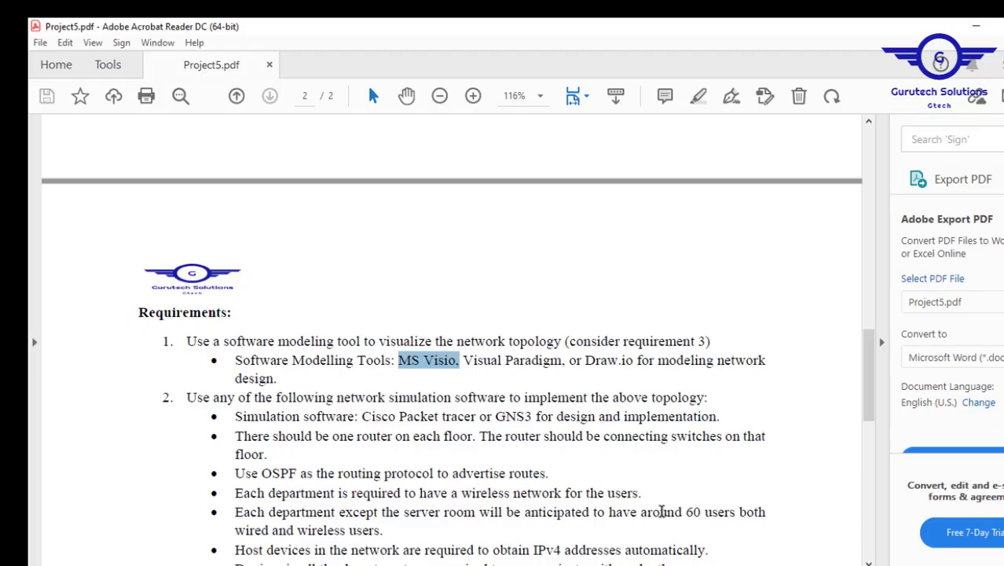
Step: Review Project5.pdf in Acrobat Reader for the router-per-floor and hierarchical design requirements and the department tables of each floor
drag(867, 376, 847, 406)
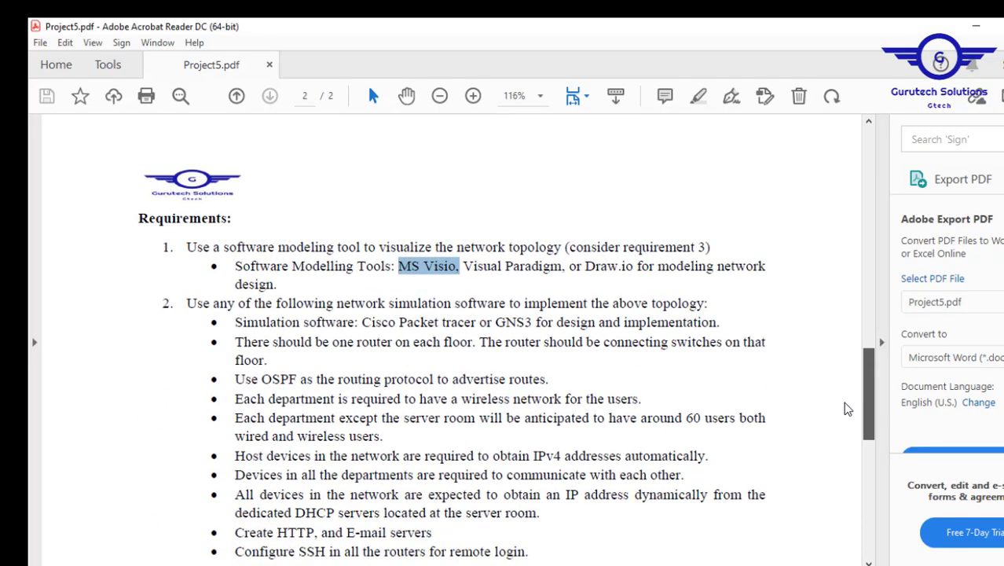
drag(239, 340, 506, 351)
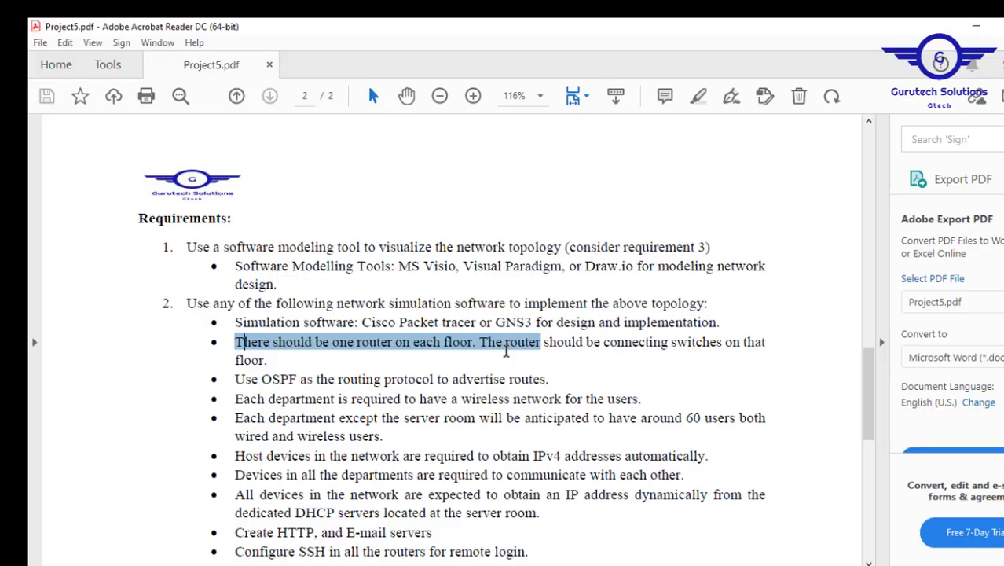
drag(506, 356, 510, 352)
drag(570, 248, 699, 245)
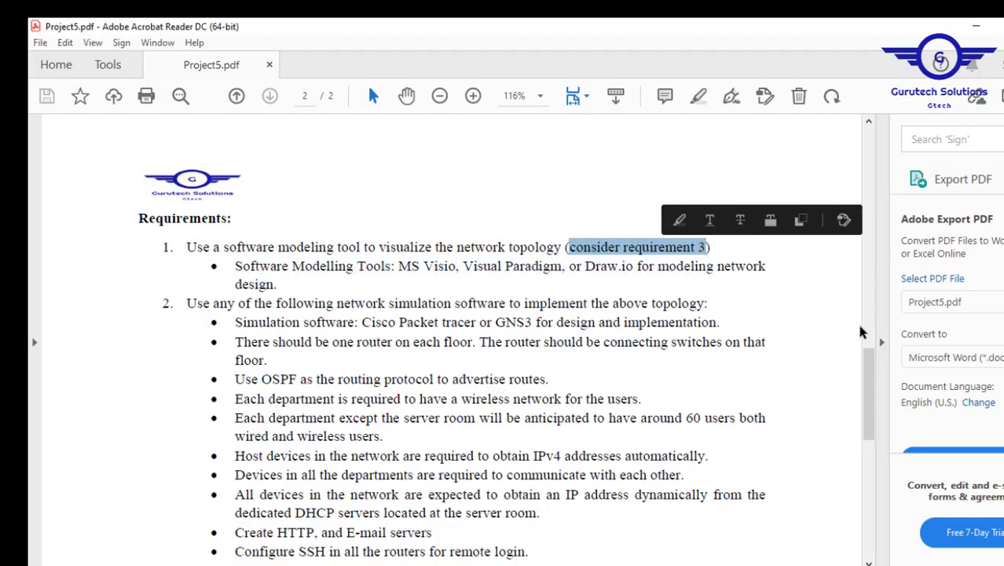
drag(868, 382, 867, 425)
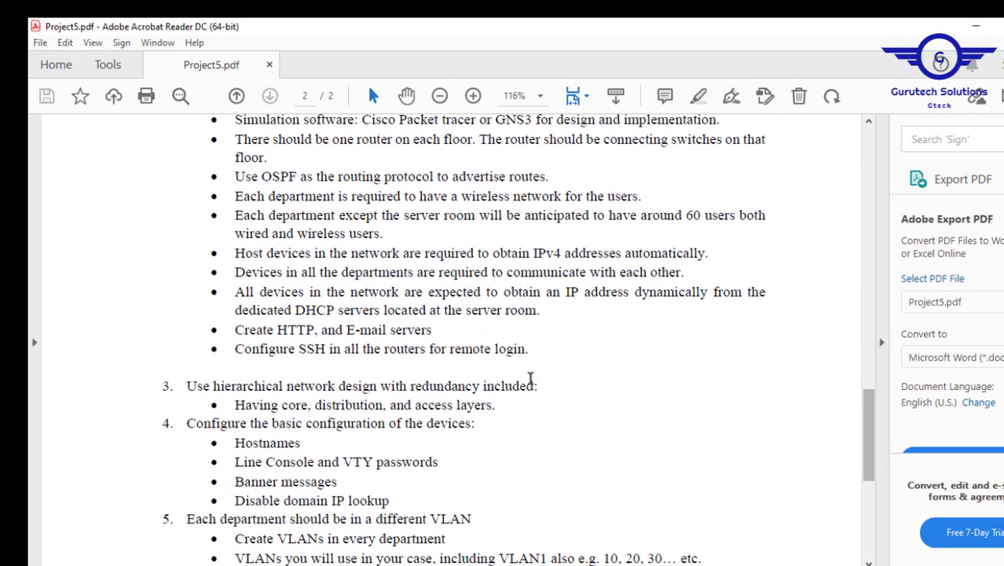
drag(539, 386, 269, 389)
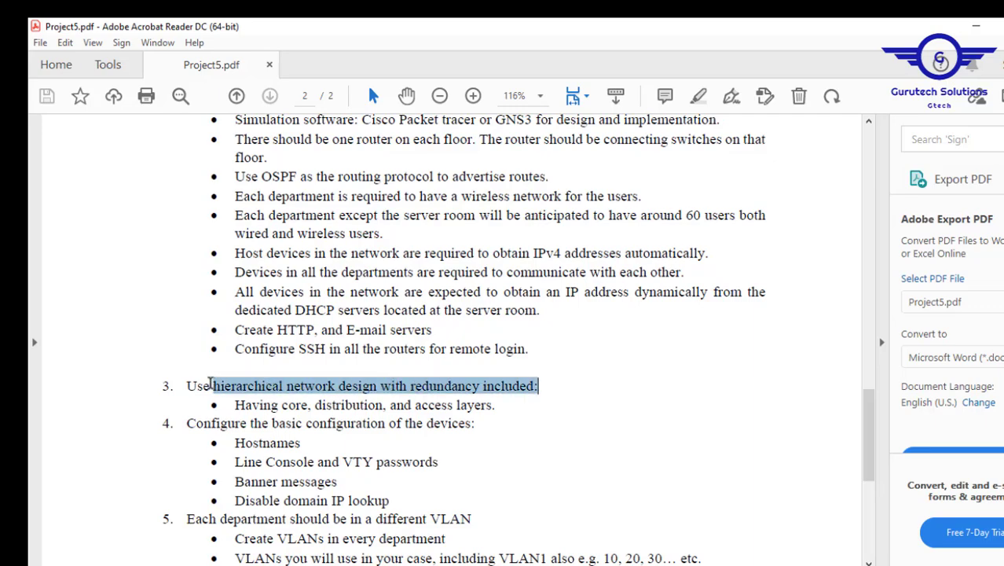
drag(210, 383, 211, 382)
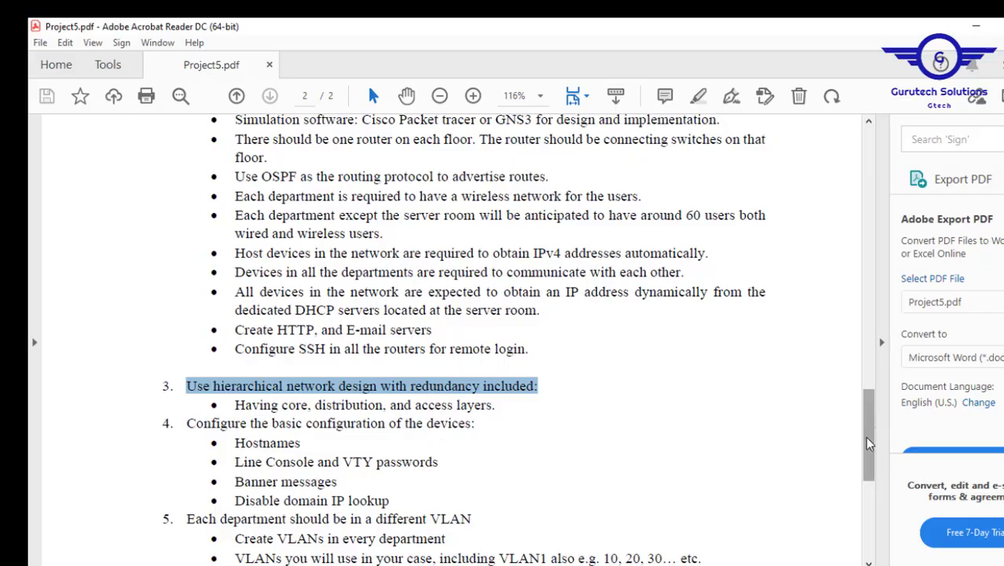
drag(869, 442, 881, 260)
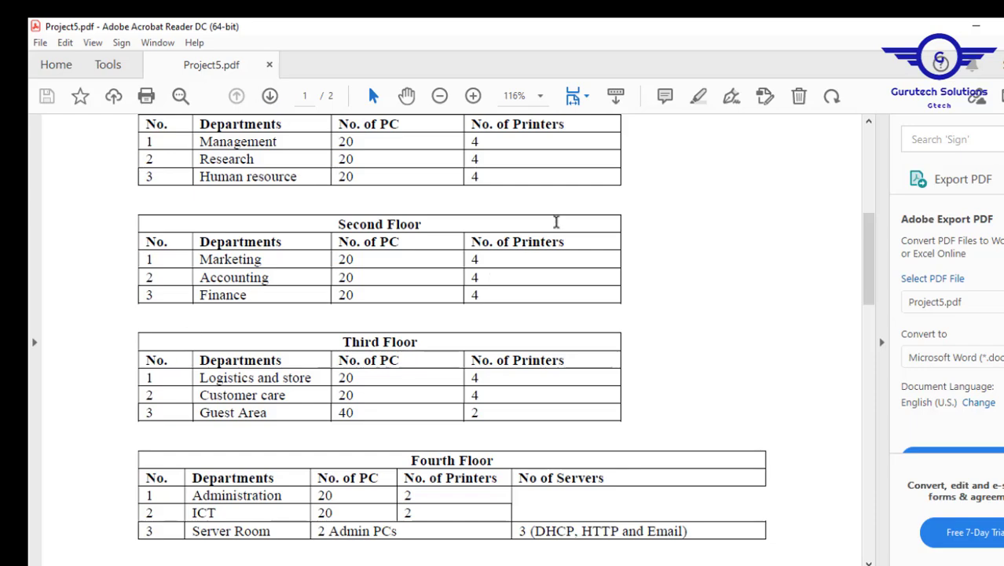
drag(869, 271, 869, 228)
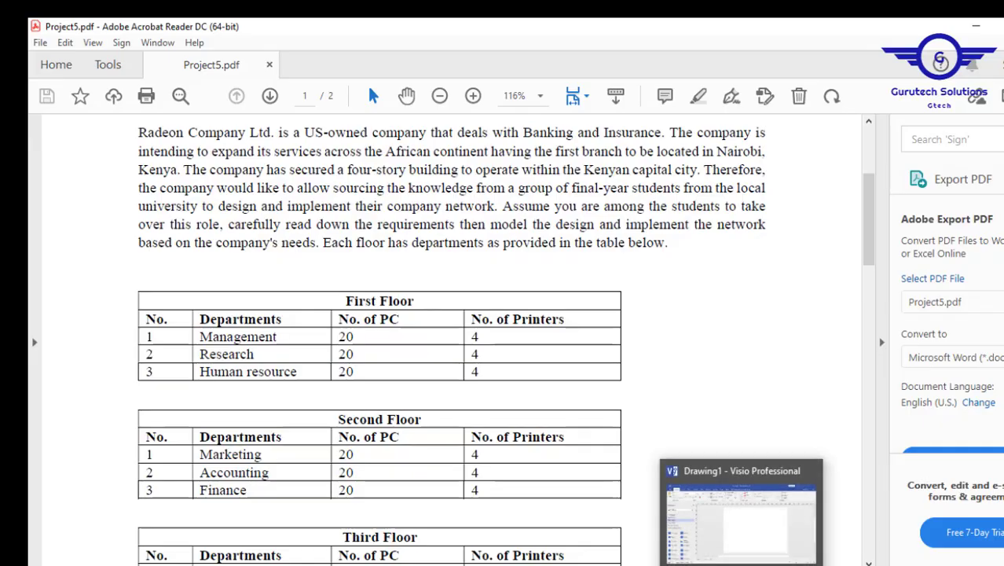
Step: Switch back to the Visio drawing and search the shapes for "router"
click(745, 565)
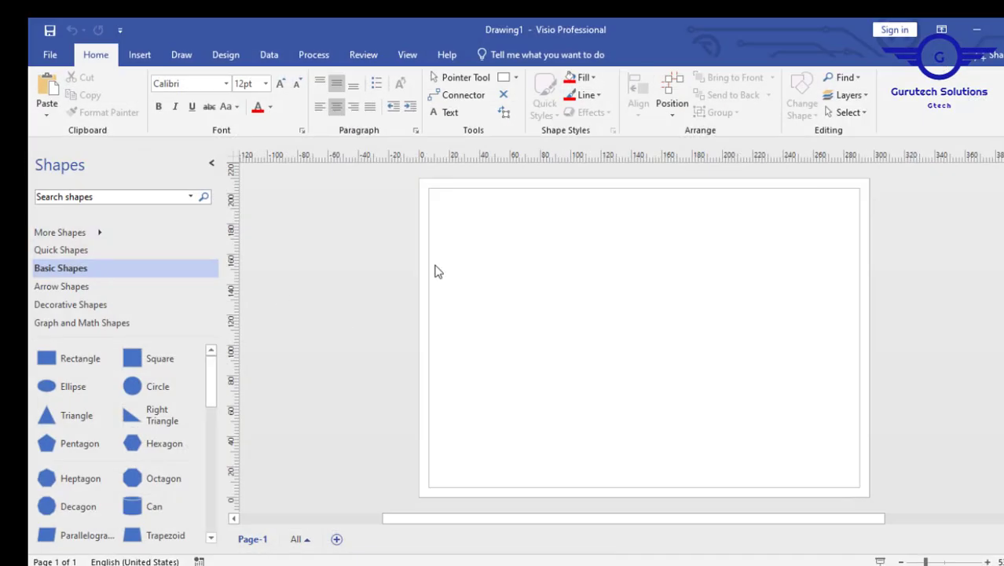
click(109, 199)
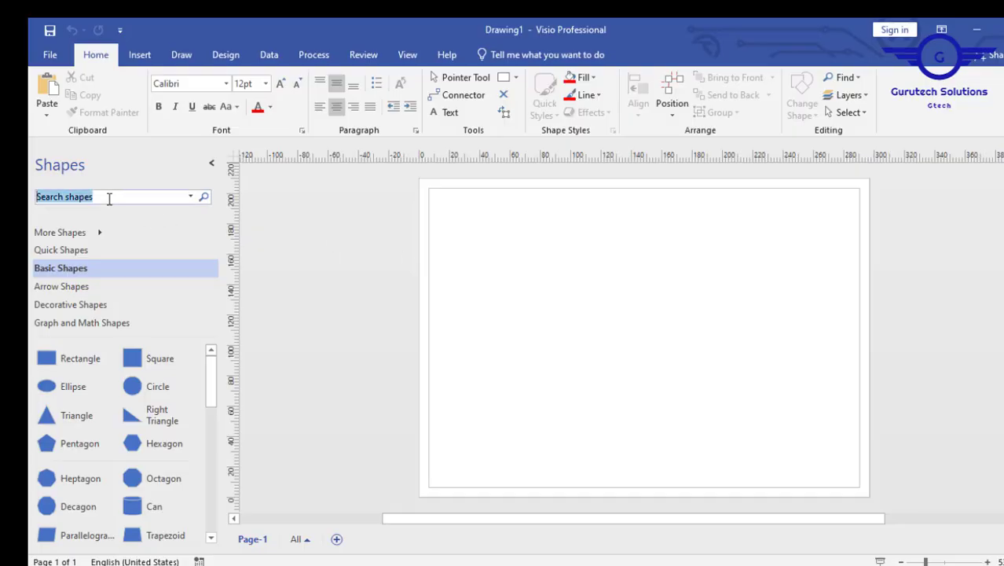
text(r)
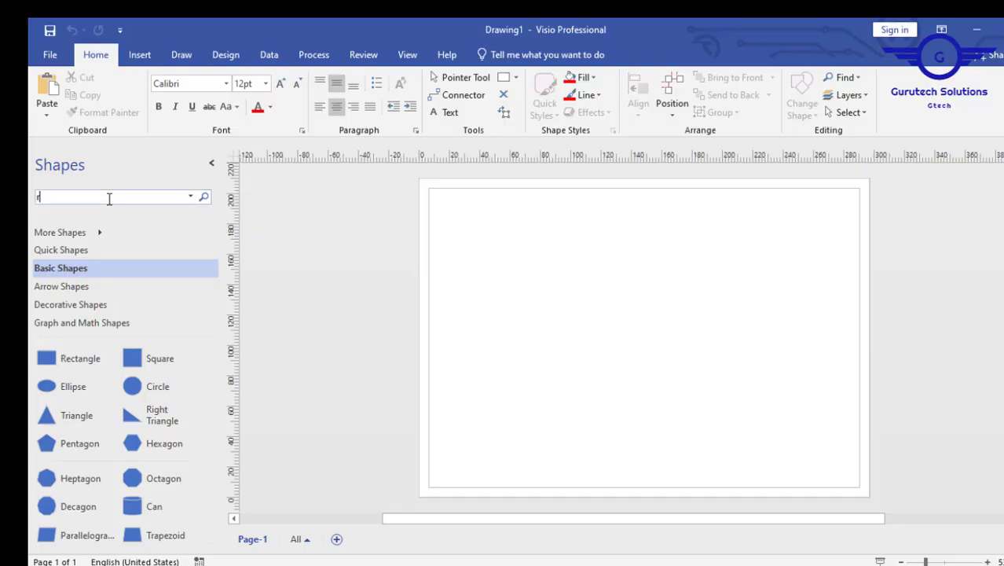
text(outer)
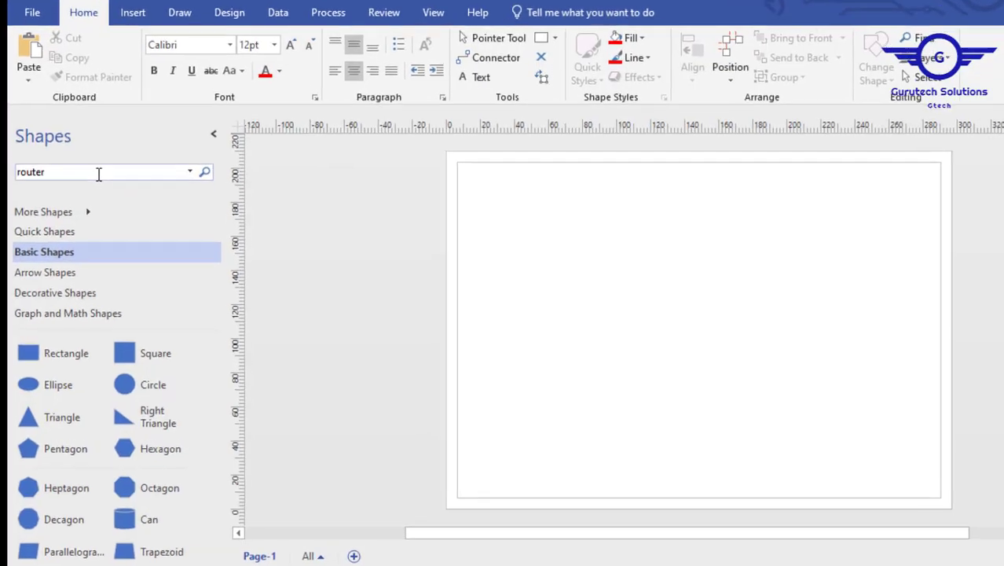
key(Return)
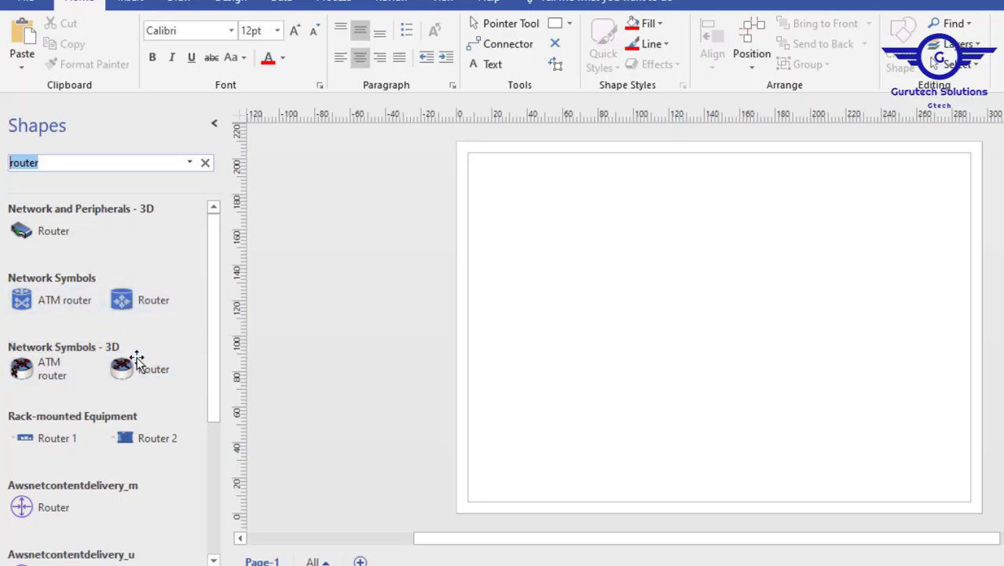
Step: Place four Router shapes from Network Symbols - 3D in a two-by-two grid on the page
drag(124, 371, 648, 224)
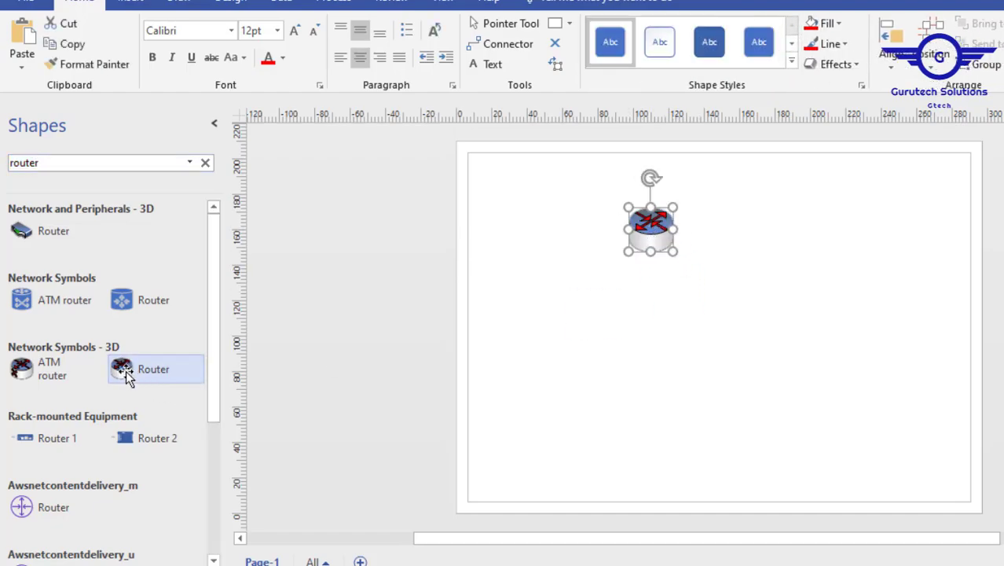
drag(123, 370, 650, 384)
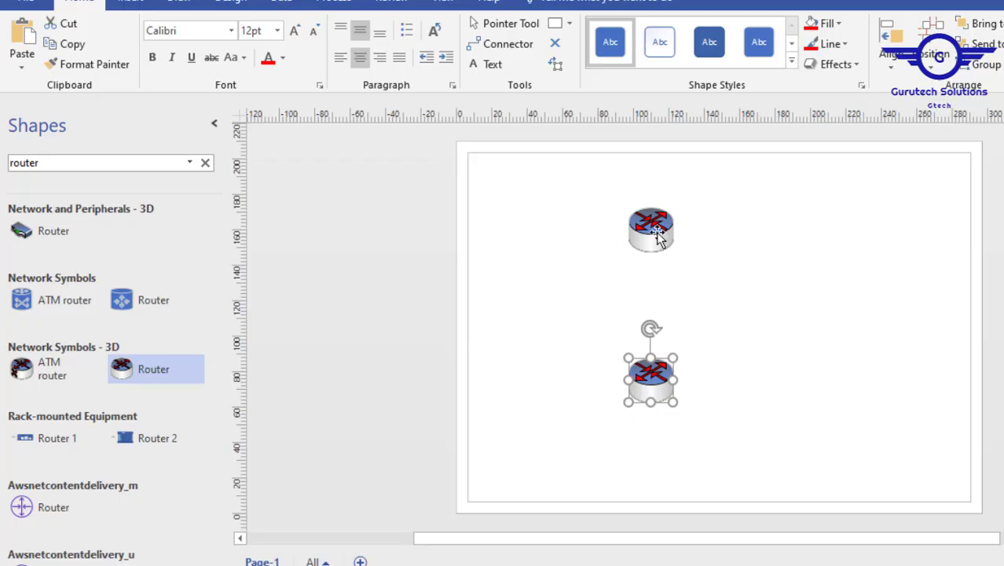
drag(657, 236, 657, 270)
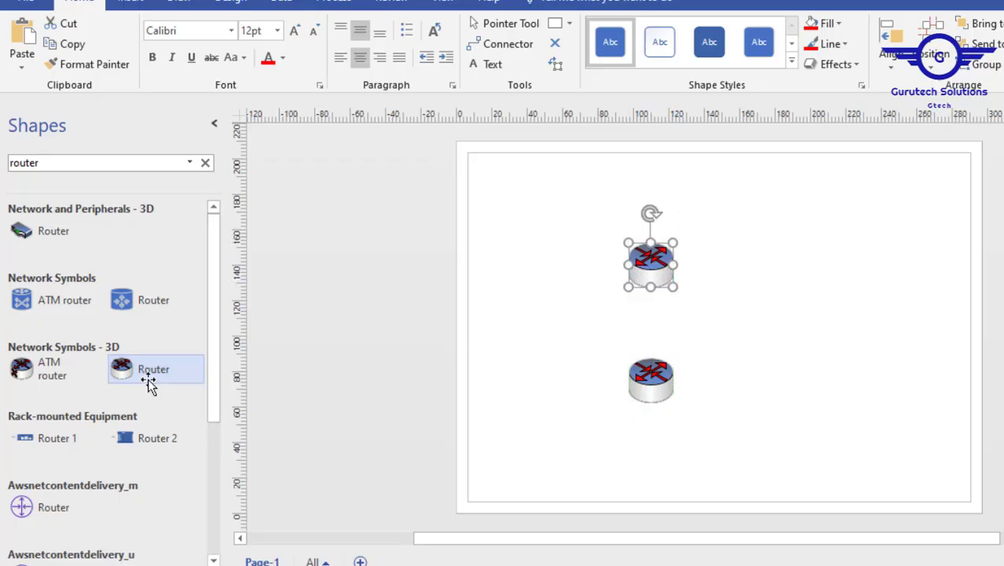
drag(149, 384, 811, 256)
drag(157, 384, 811, 385)
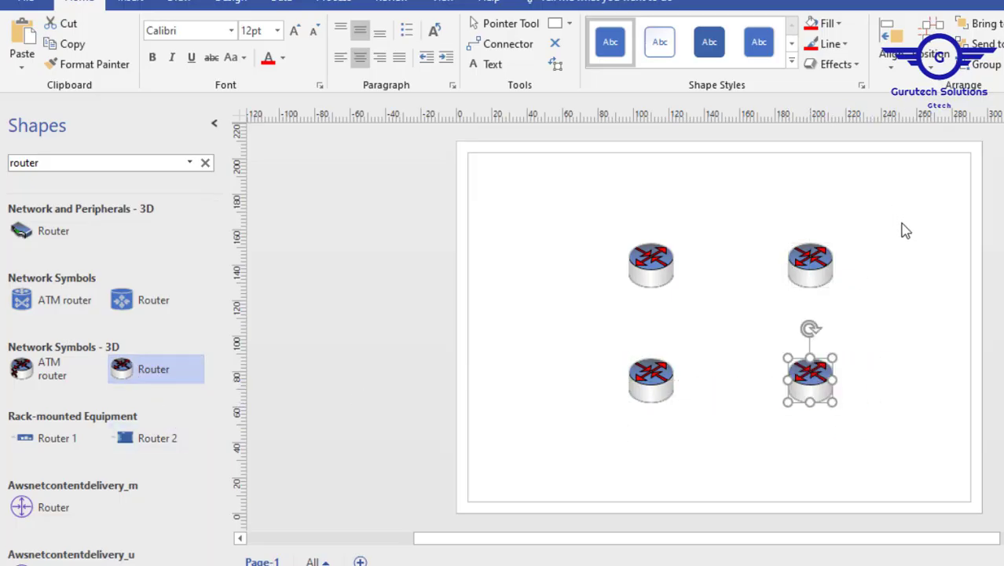
click(905, 231)
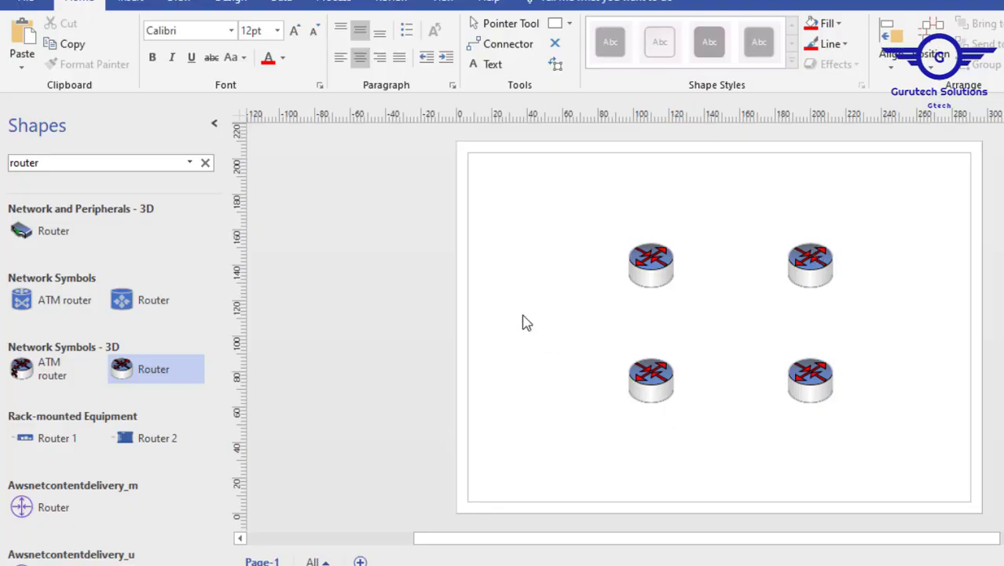
Step: Search the shapes for "switch"
click(52, 162)
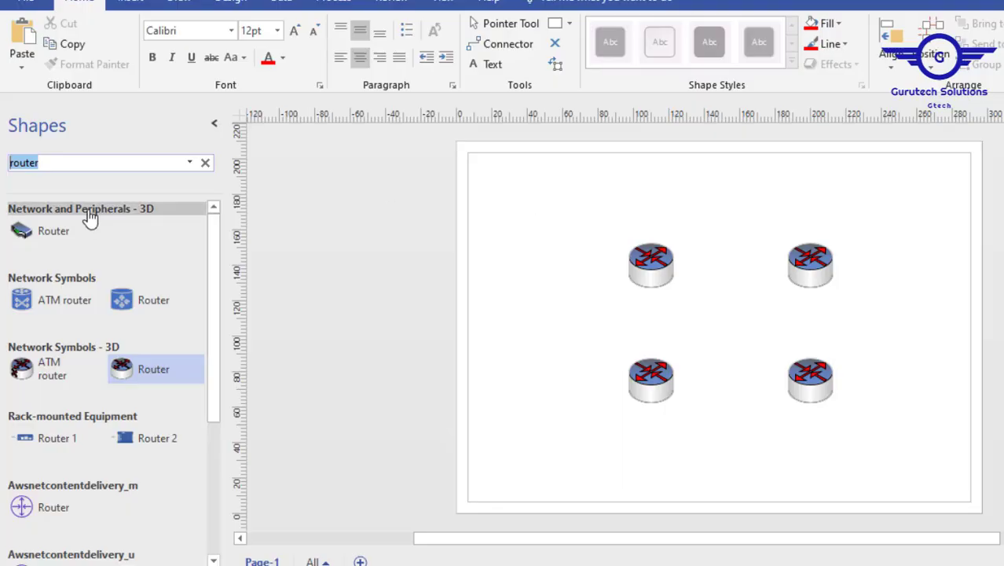
text(switch)
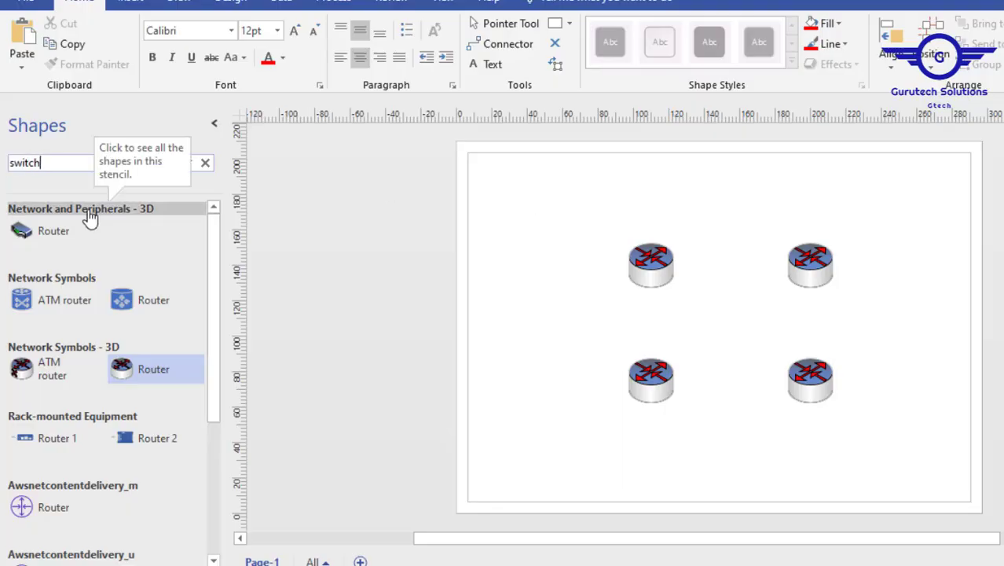
key(Return)
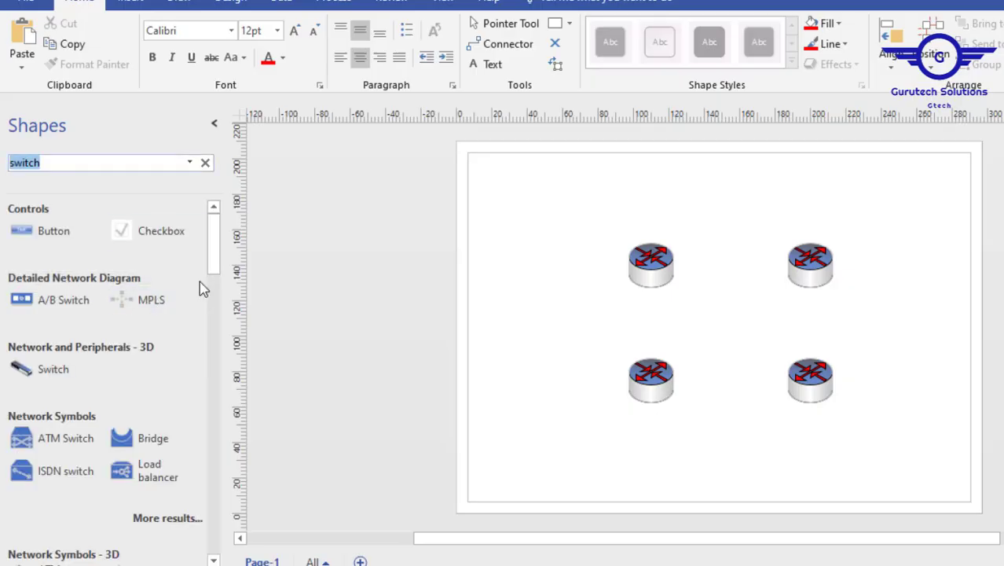
Step: Place four ATM switch shapes from Network Symbols - 3D, two on each side of the router grid
drag(217, 265, 208, 303)
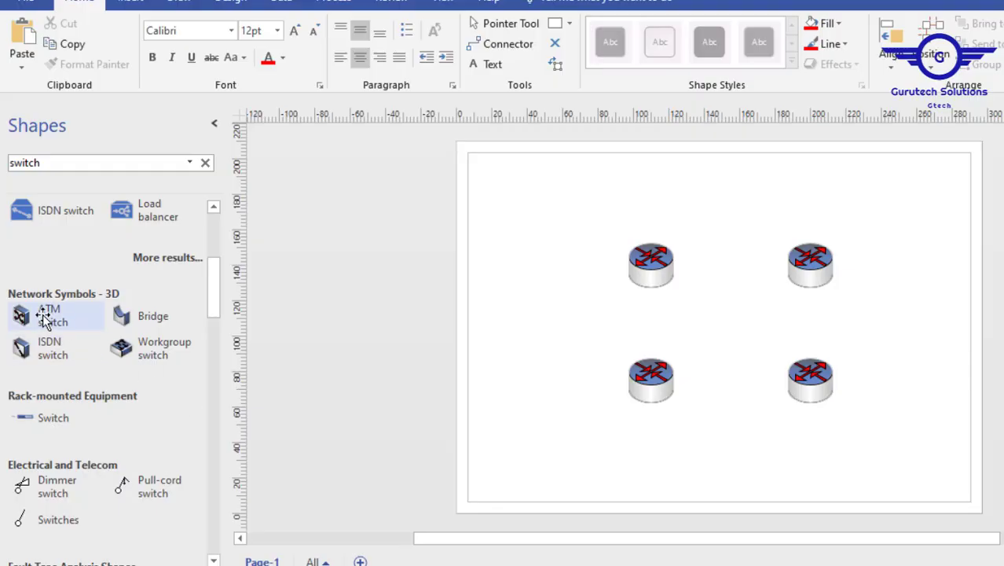
drag(45, 316, 474, 277)
drag(36, 317, 476, 400)
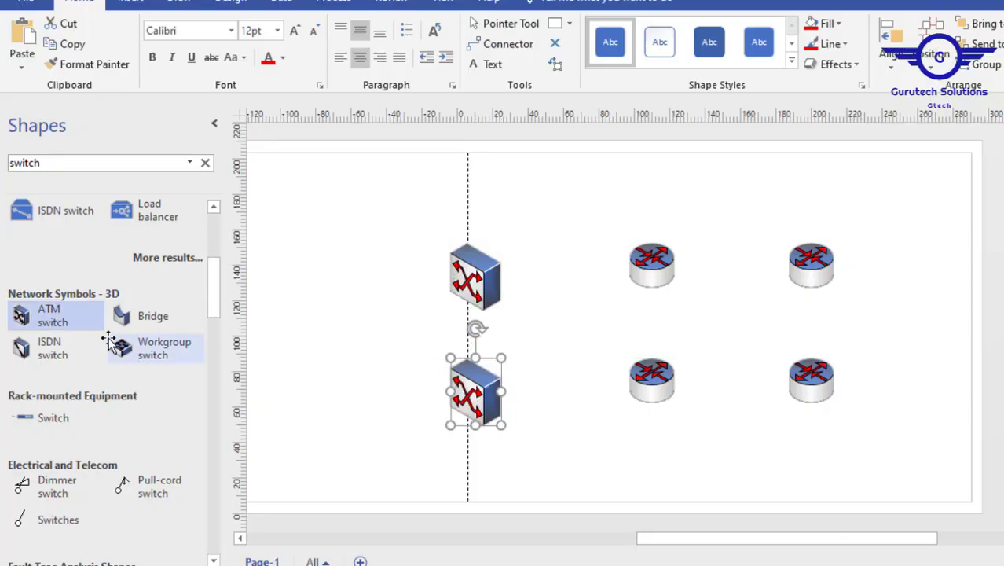
drag(68, 320, 973, 251)
drag(22, 314, 988, 404)
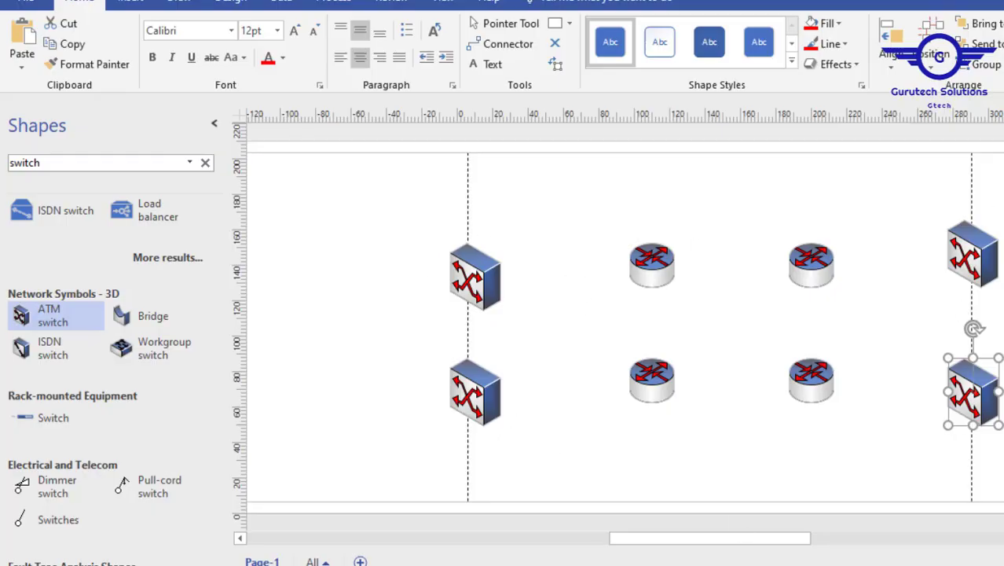
click(971, 190)
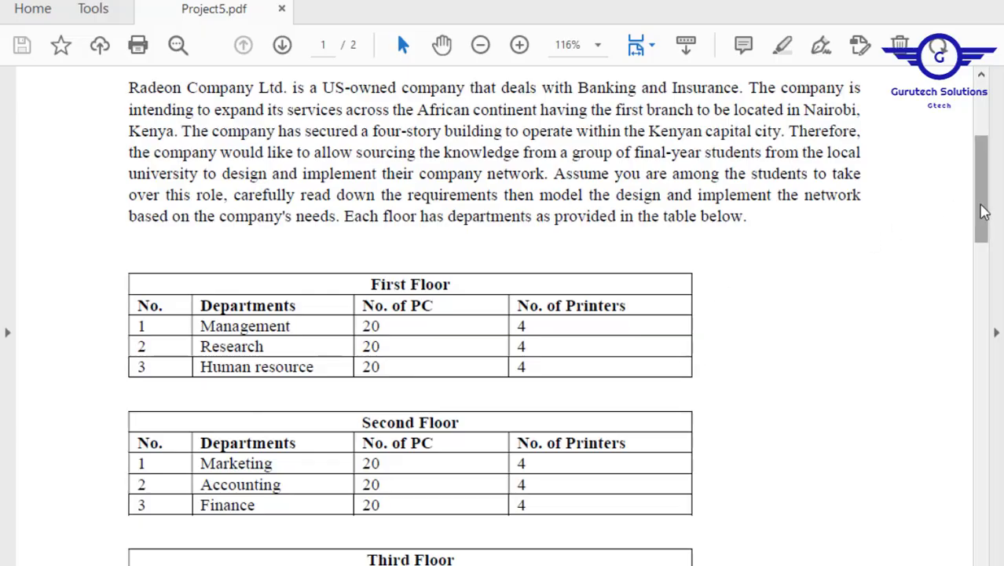
Step: Check the floor tables in Project5.pdf and add six Workgroup switch shapes in a column left of the ATM switches
drag(984, 211, 979, 250)
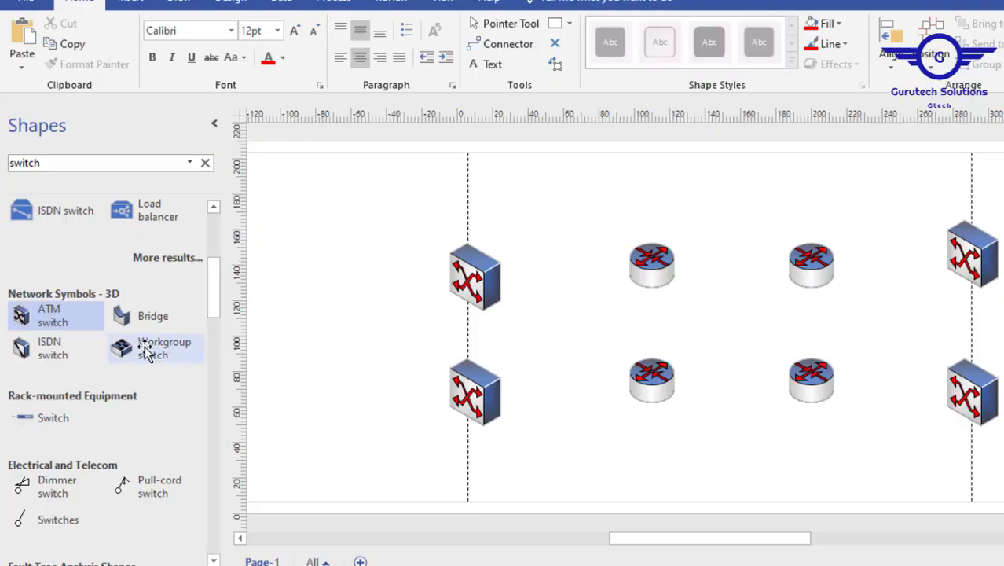
drag(154, 346, 323, 243)
drag(121, 343, 333, 314)
drag(149, 347, 332, 422)
drag(153, 346, 323, 476)
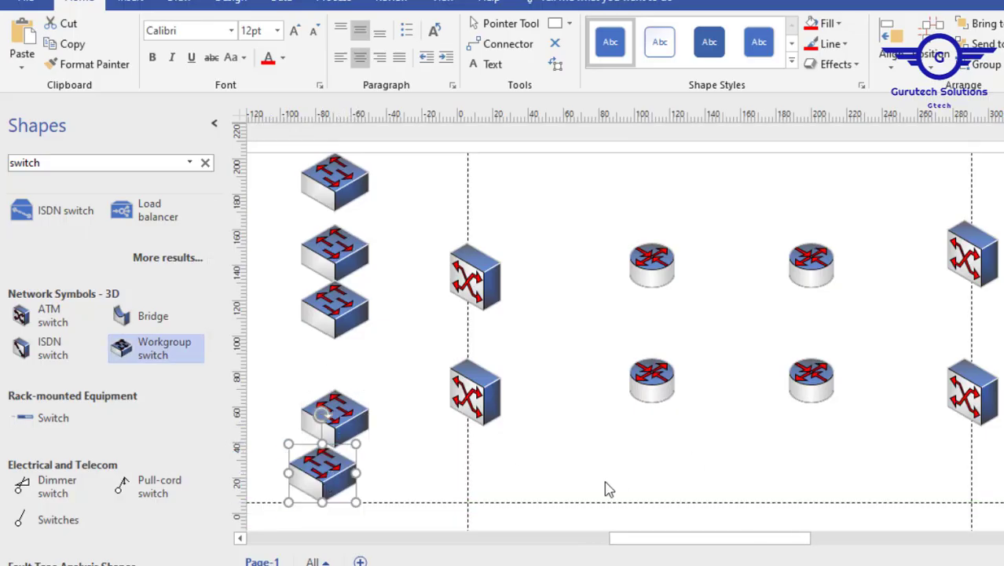
drag(151, 346, 346, 519)
Step: Rearrange the six workgroup switches into a roughly aligned, evenly spaced vertical column
drag(343, 412, 307, 385)
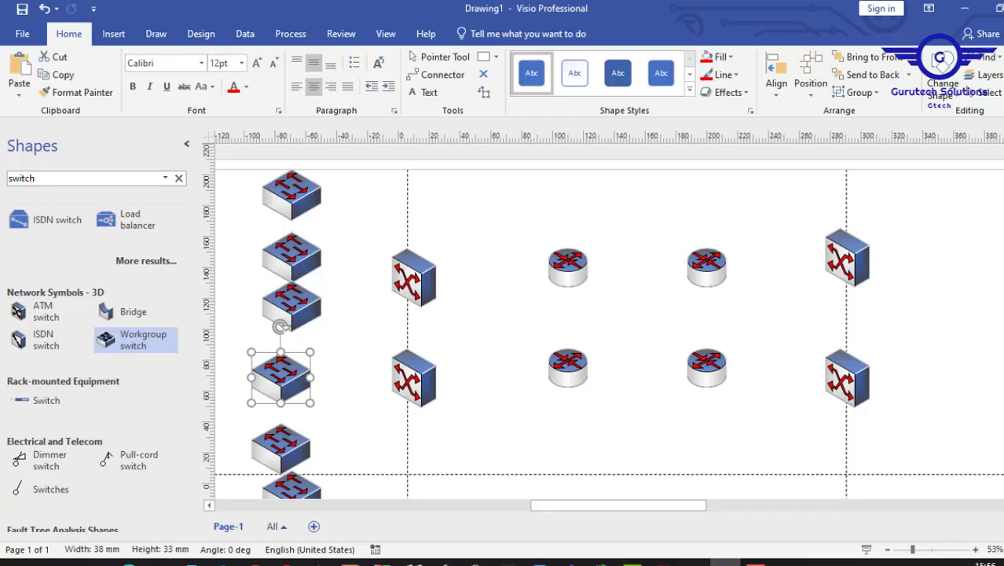
click(888, 549)
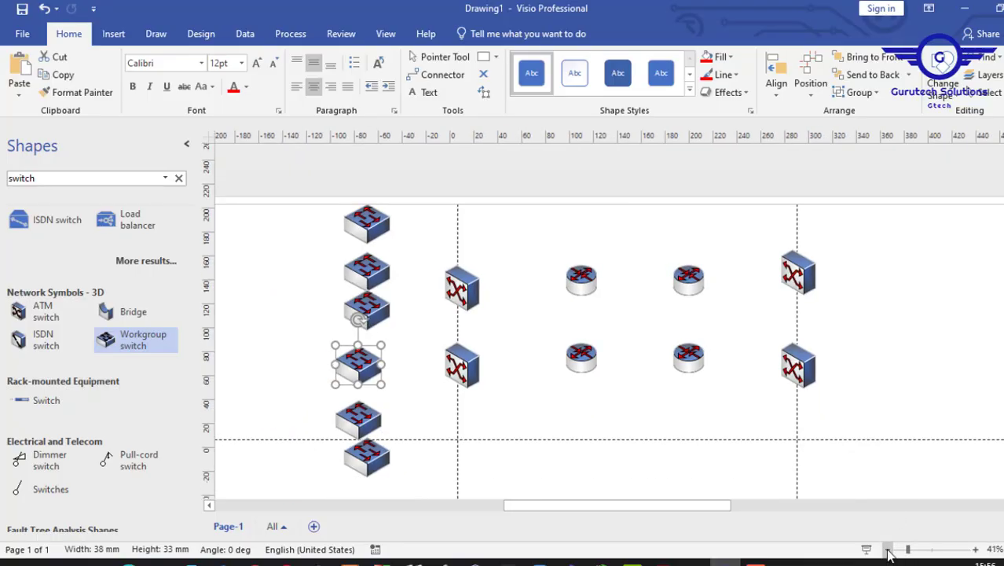
drag(366, 221, 353, 184)
mouse_move(359, 273)
mouse_down()
mouse_move(351, 240)
mouse_move(346, 267)
mouse_up()
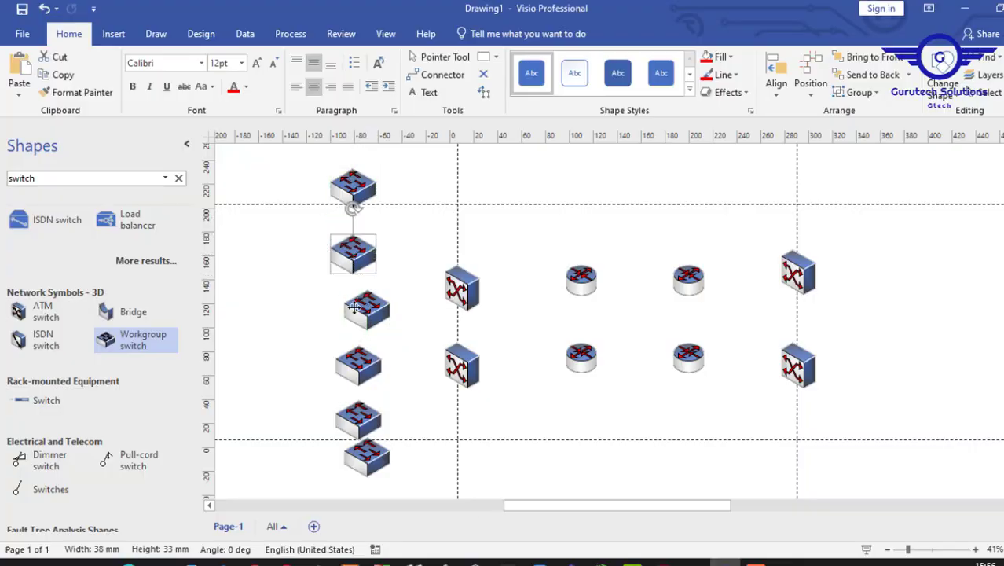
drag(354, 306, 343, 308)
drag(365, 469, 357, 476)
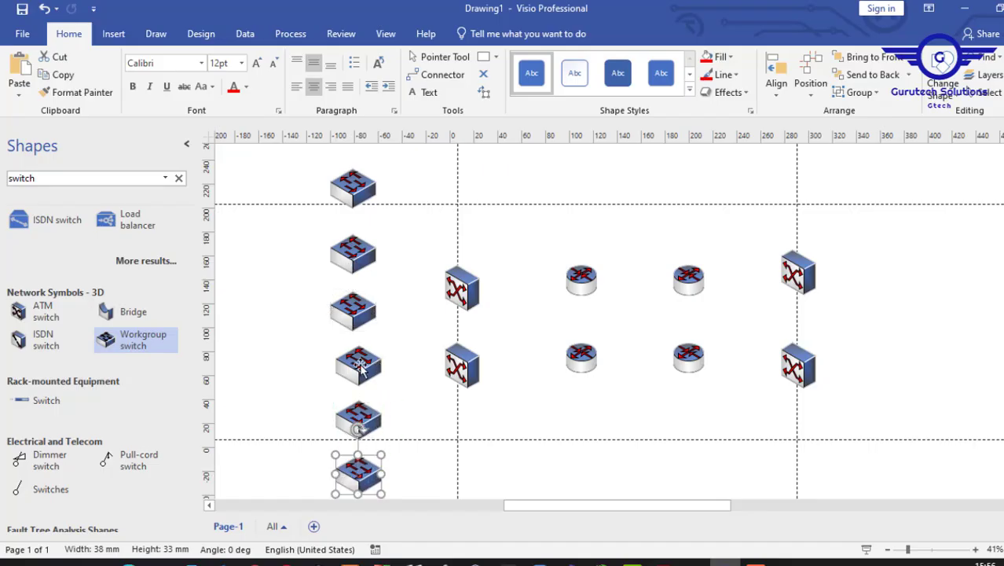
drag(361, 368, 353, 376)
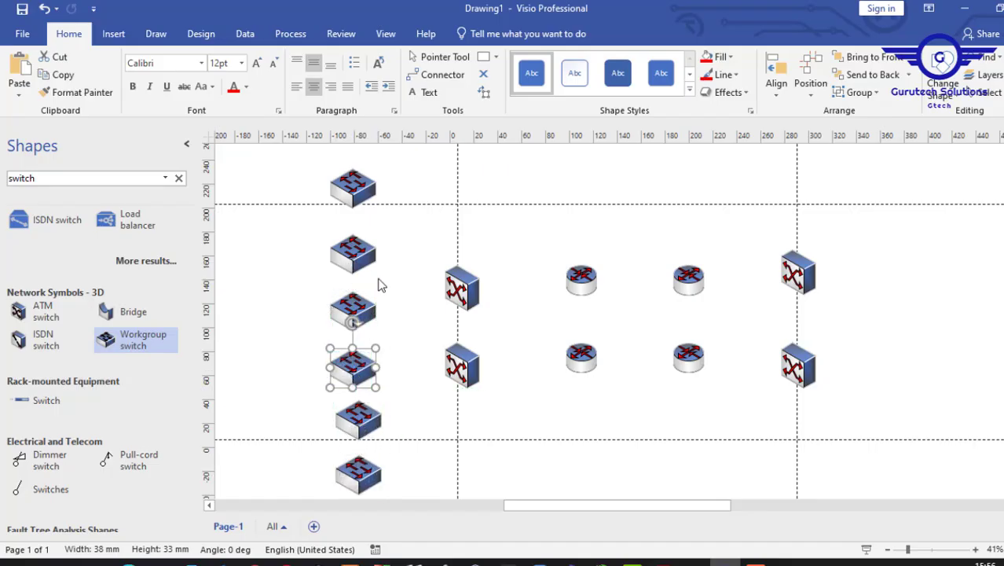
Step: Spread the two left ATM switches farther apart vertically and shift the top three workgroup switches in the left column upward
drag(461, 289, 462, 273)
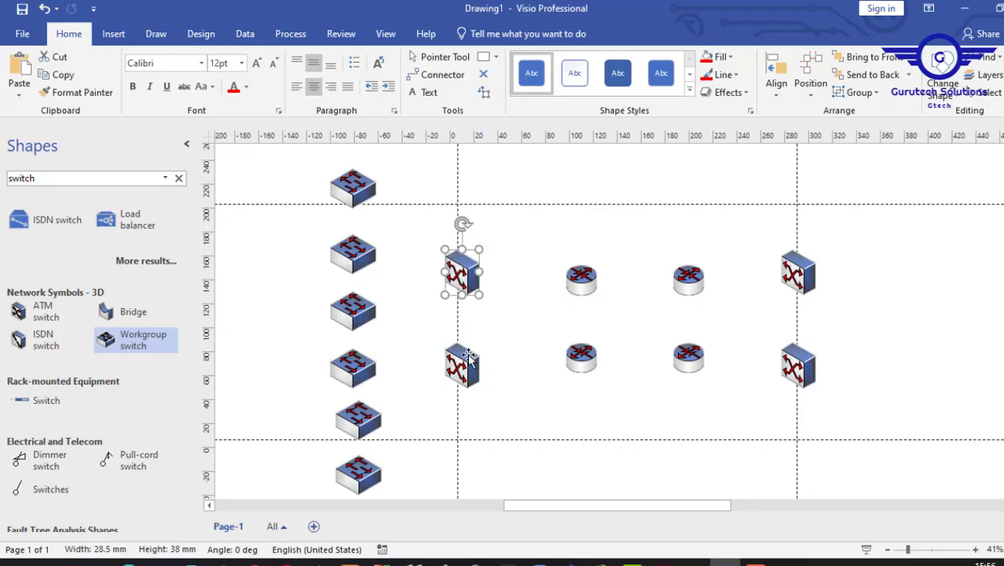
drag(468, 355, 468, 375)
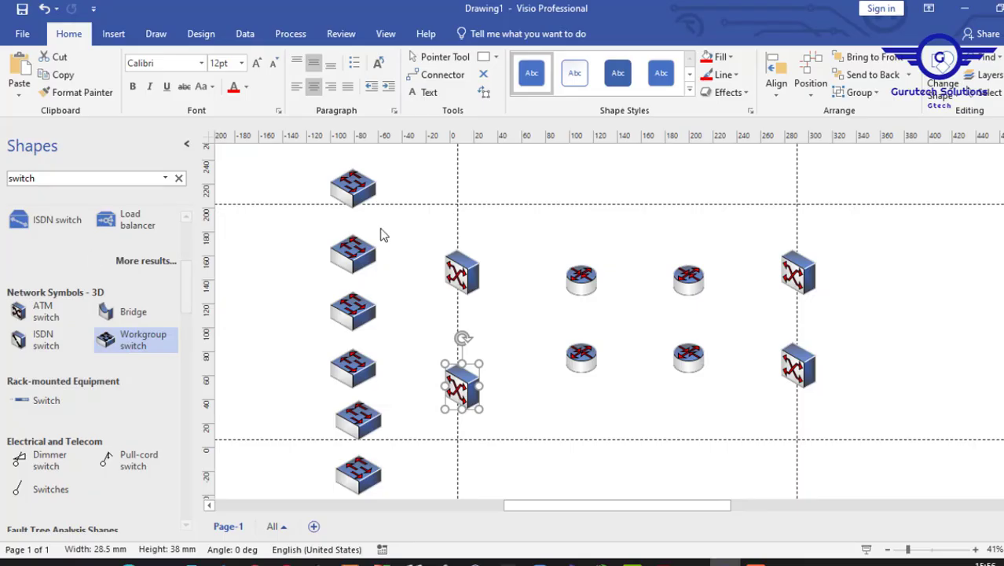
drag(346, 185, 346, 168)
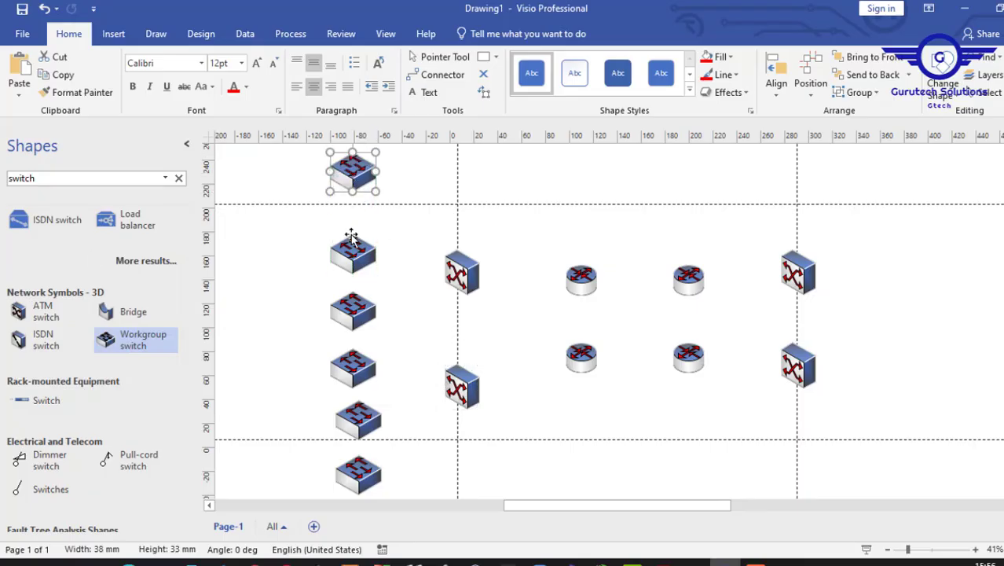
drag(355, 253, 354, 234)
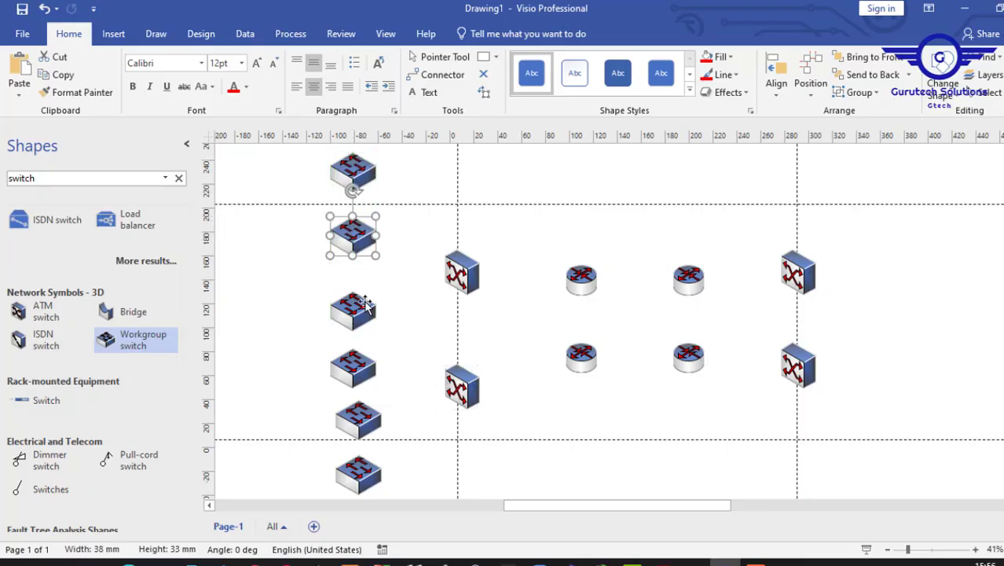
drag(360, 311, 360, 288)
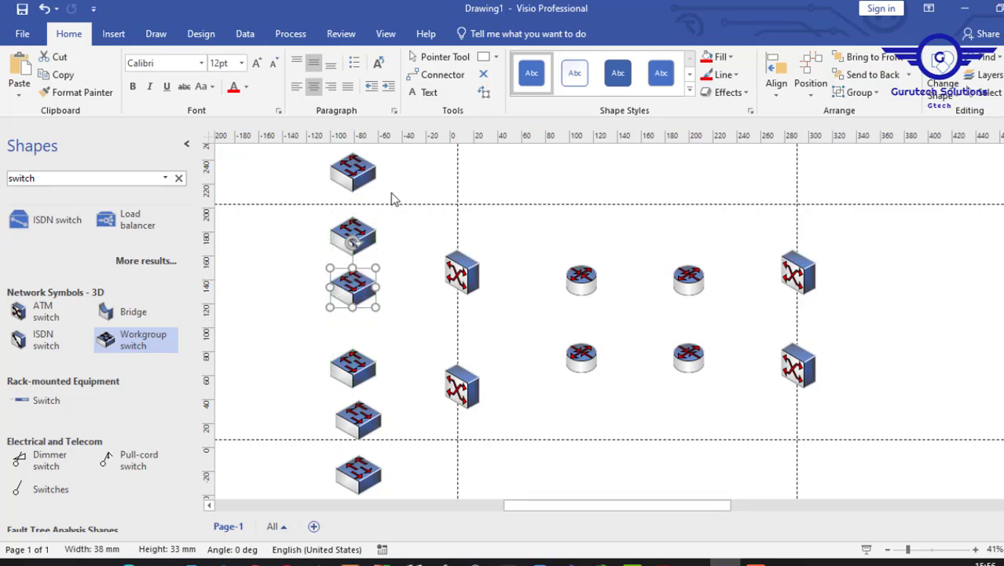
Step: Add six Workgroup switch shapes in a vertical column to the right of the right-hand ATM switches, mirroring the left column
drag(129, 344, 881, 168)
drag(129, 338, 911, 223)
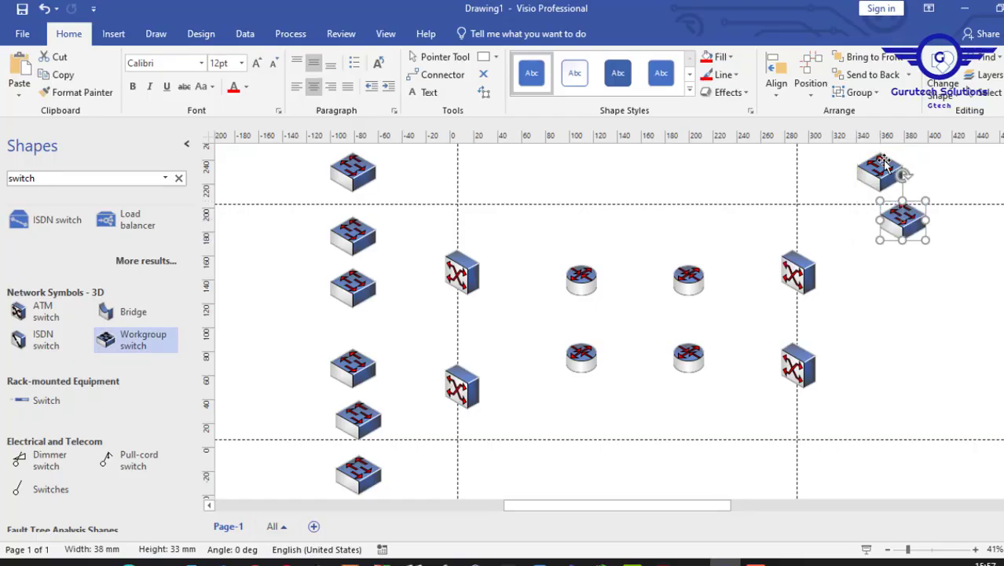
drag(874, 167, 925, 161)
drag(903, 214, 928, 235)
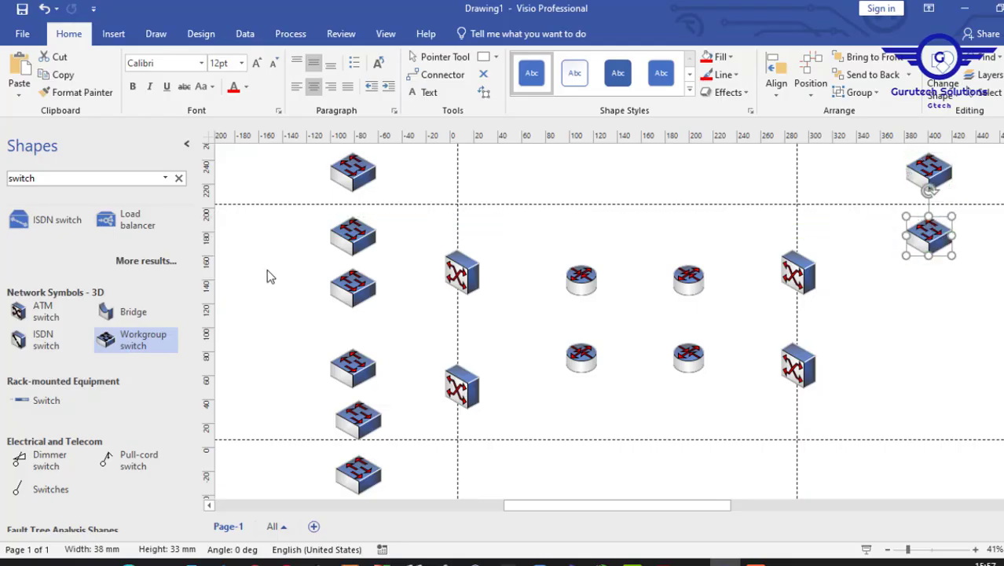
drag(116, 343, 941, 309)
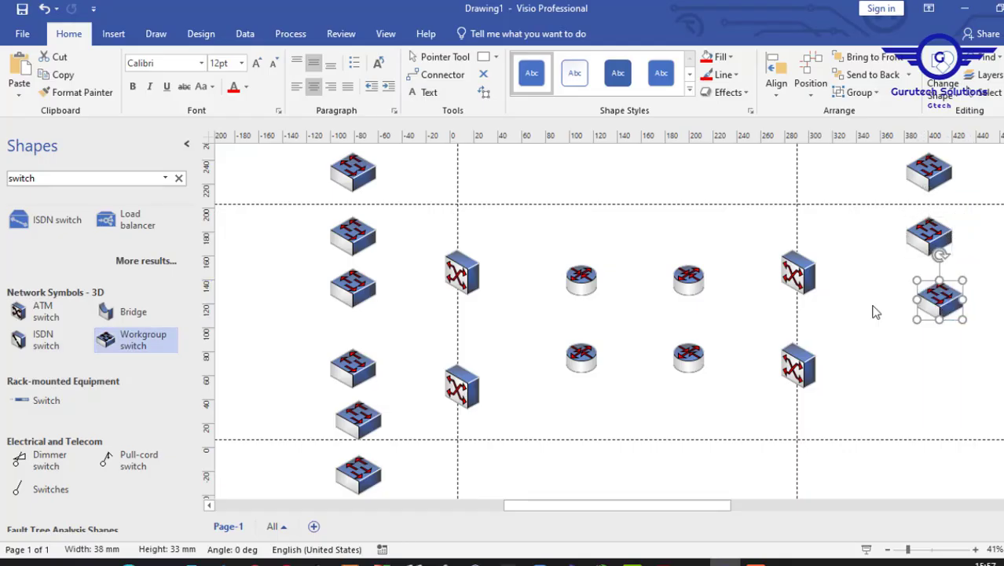
drag(126, 339, 939, 387)
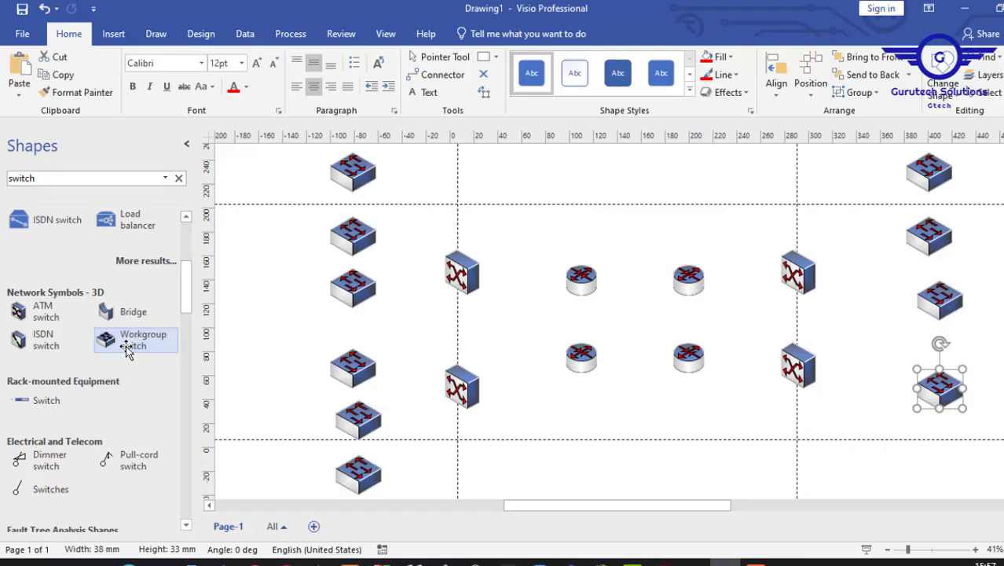
drag(127, 344, 942, 446)
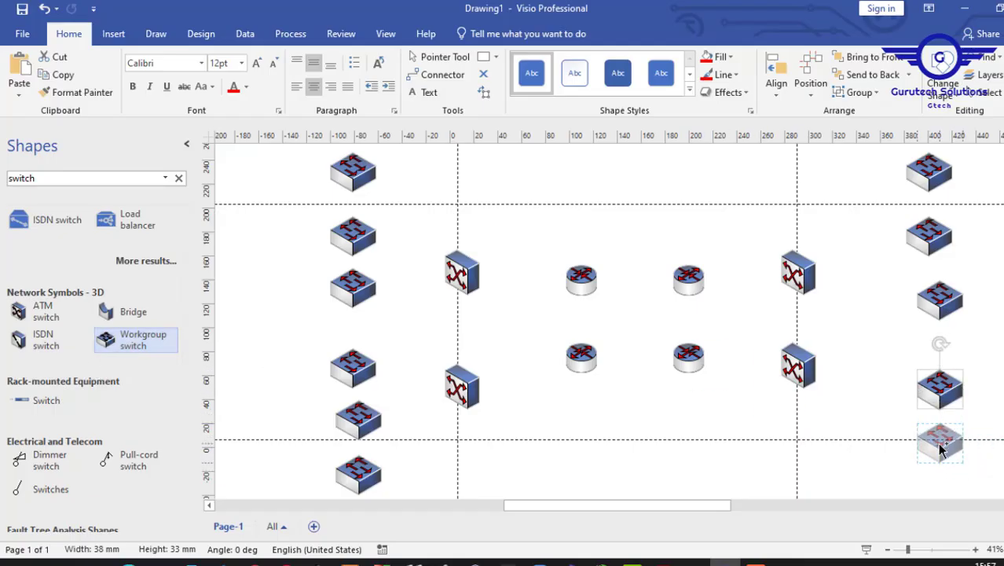
drag(112, 338, 925, 470)
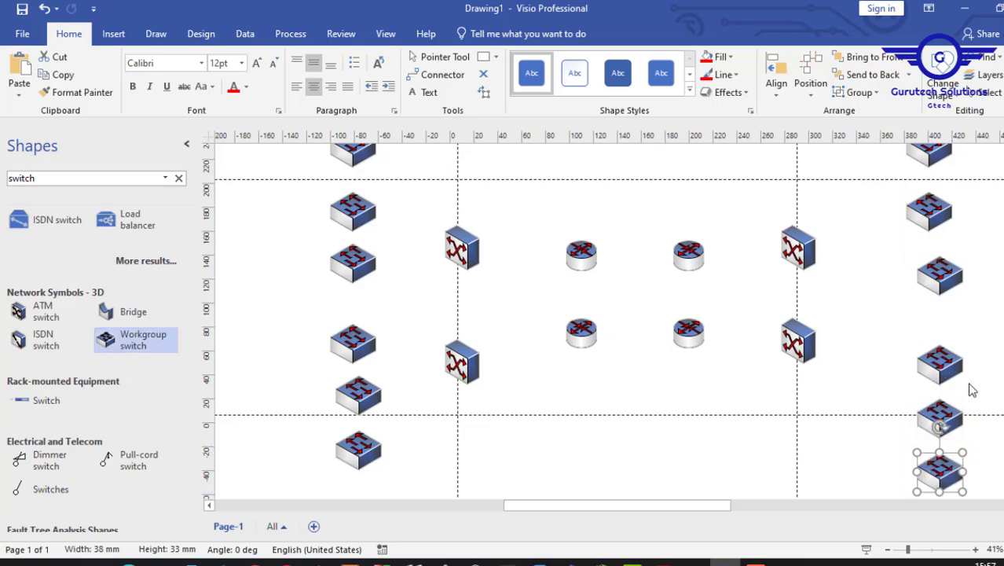
click(887, 549)
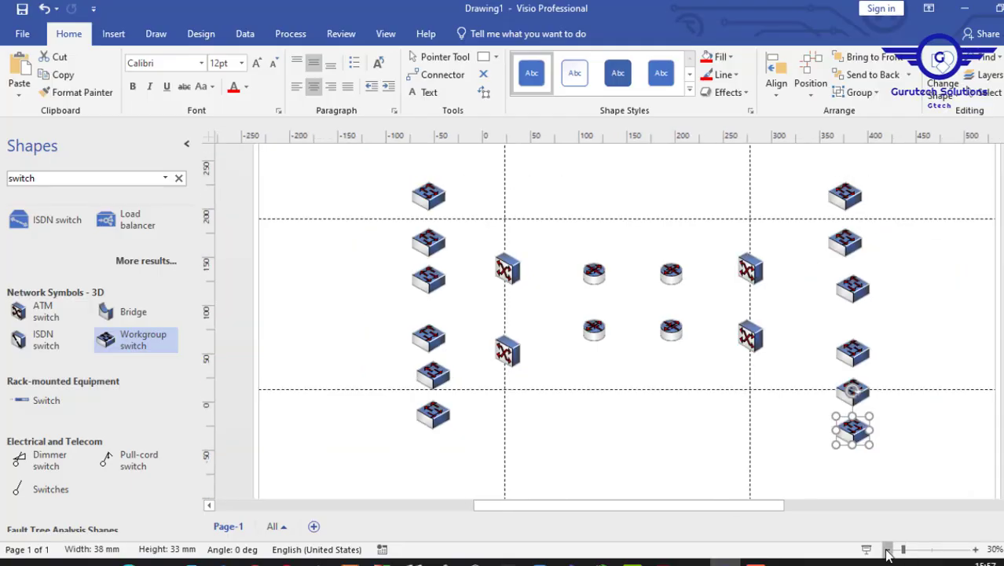
click(975, 549)
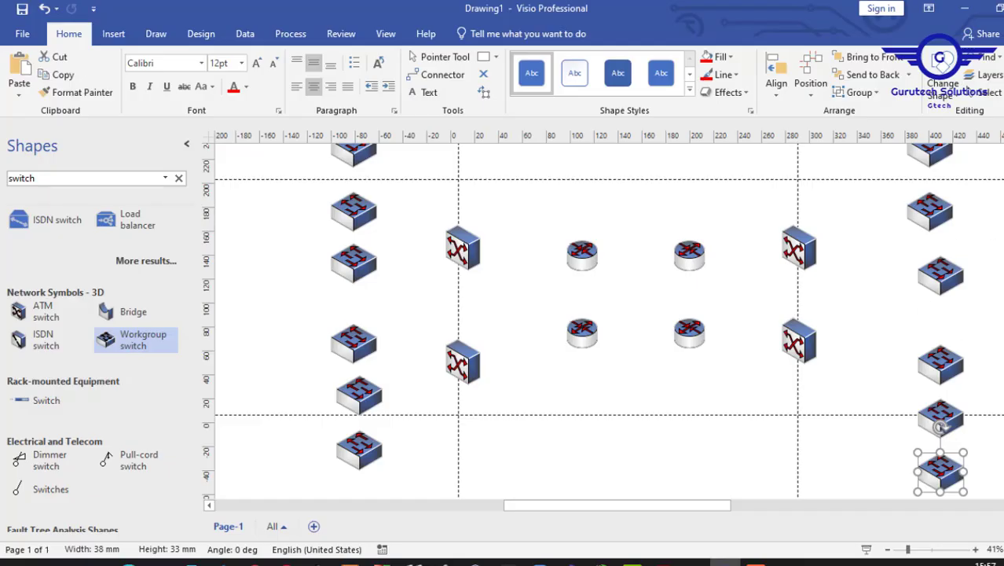
click(632, 379)
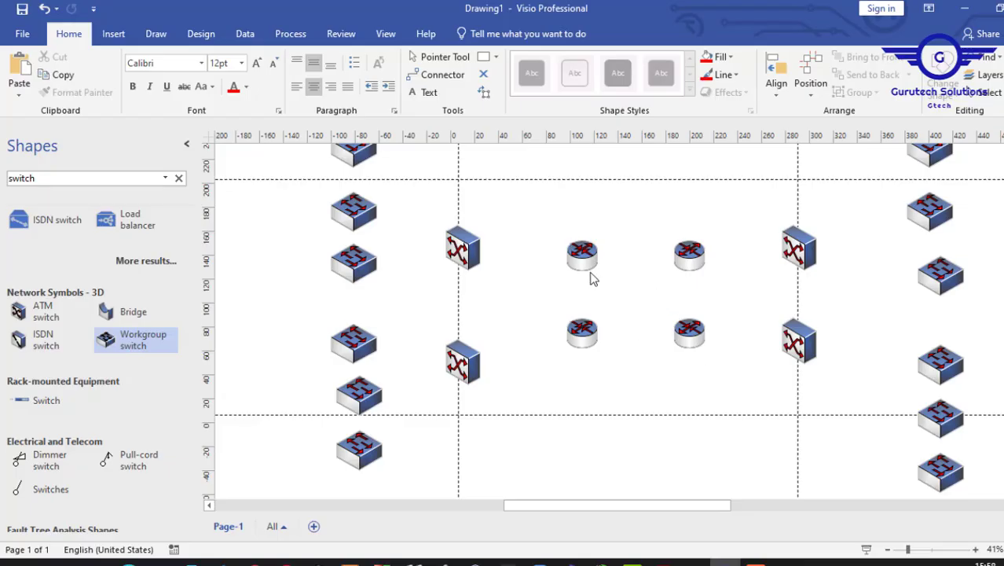
Step: Search the shapes for "link" and connect the upper two routers with a Comm-link 1 connector
click(45, 177)
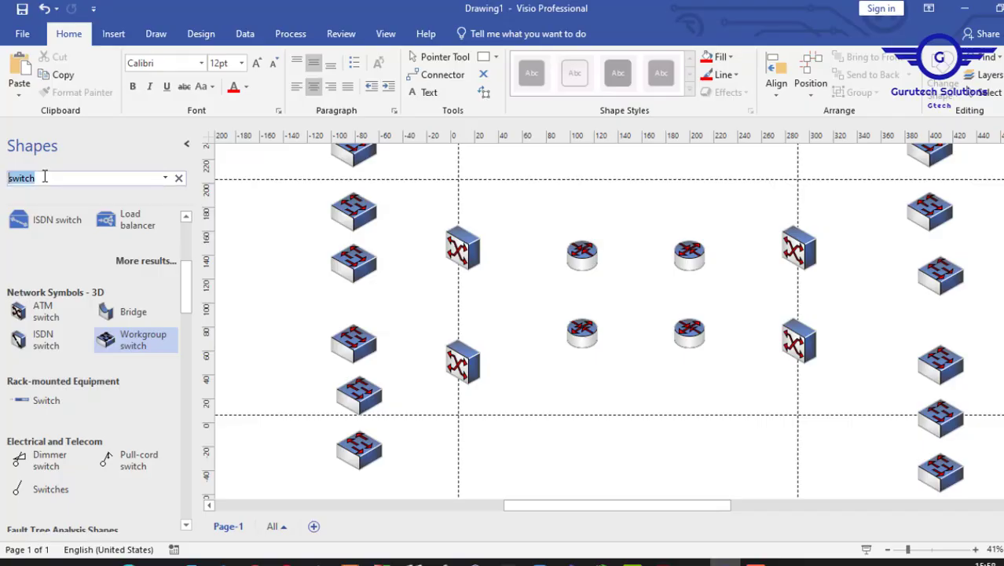
key(BackSpace)
key(Return)
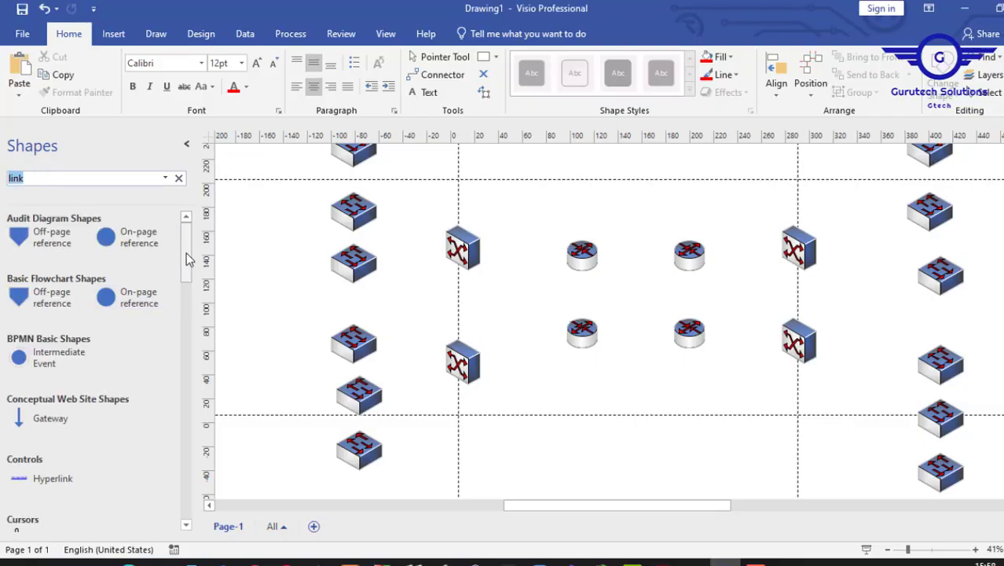
drag(187, 253, 166, 408)
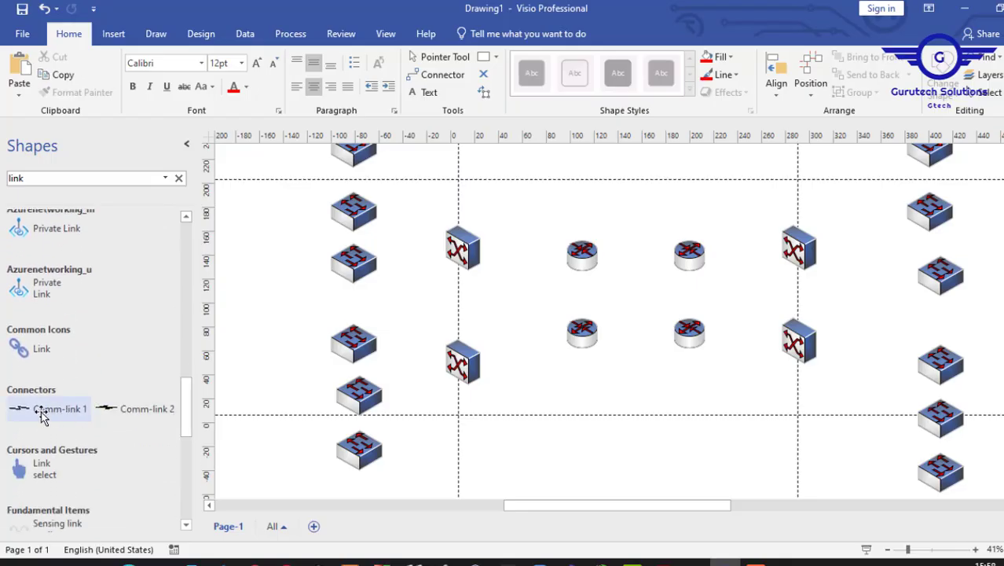
drag(39, 417, 611, 257)
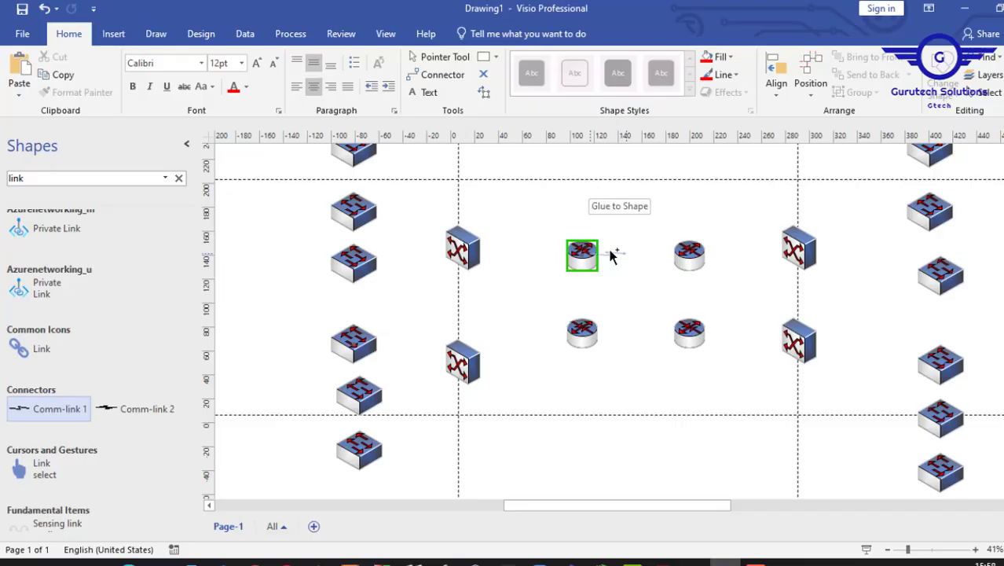
drag(611, 251, 682, 254)
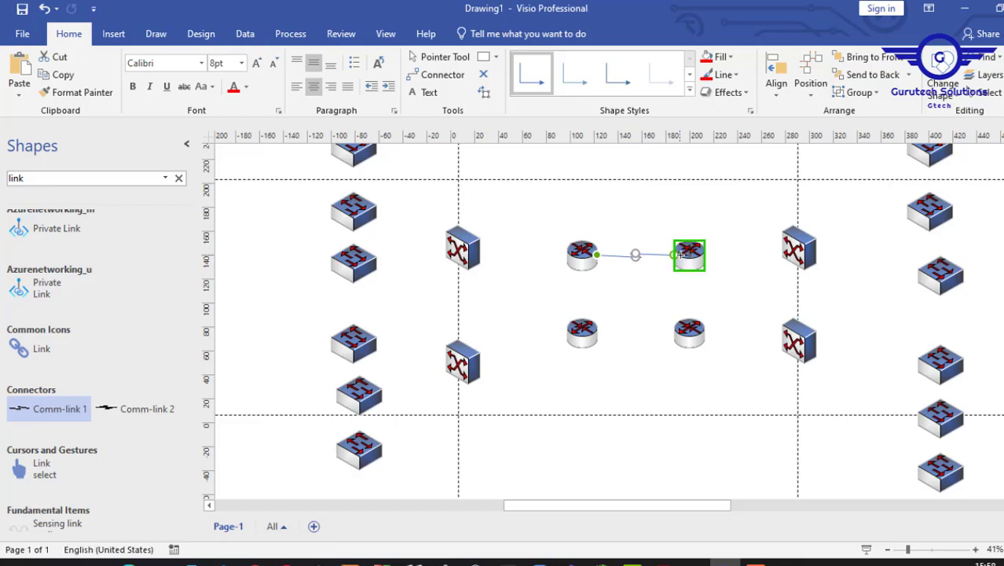
click(634, 224)
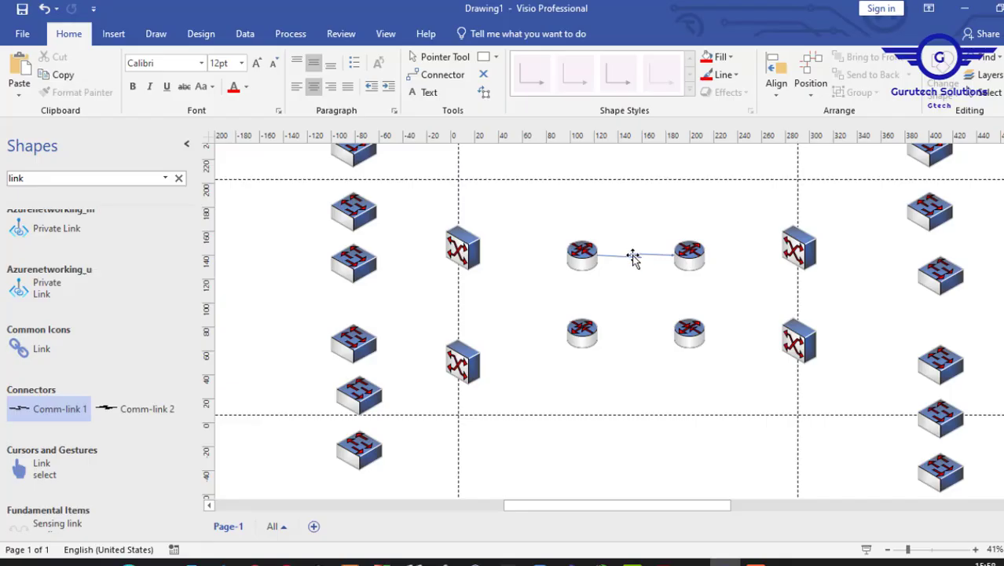
Step: Colour the link between the upper two routers red and make three copies of it
click(633, 254)
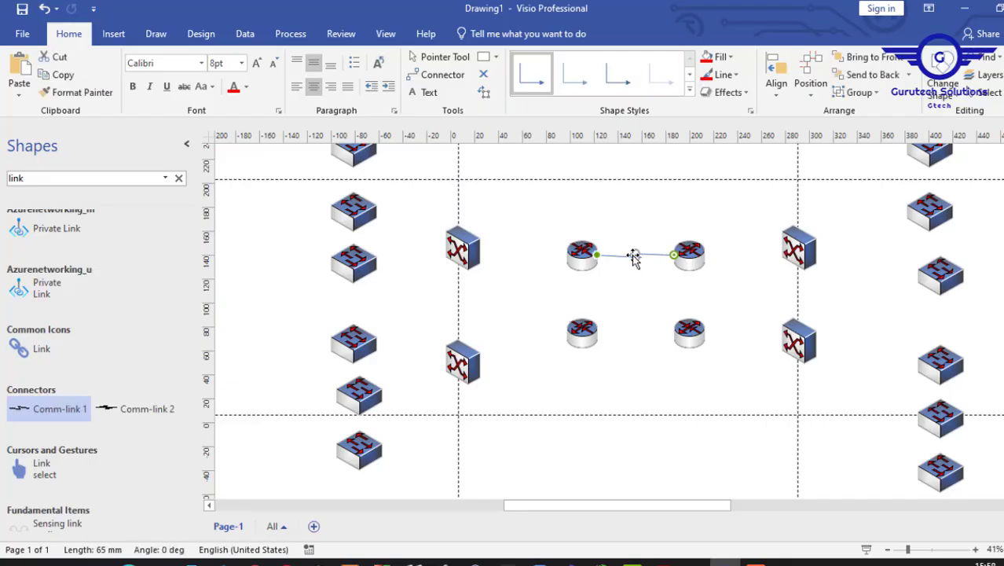
click(709, 79)
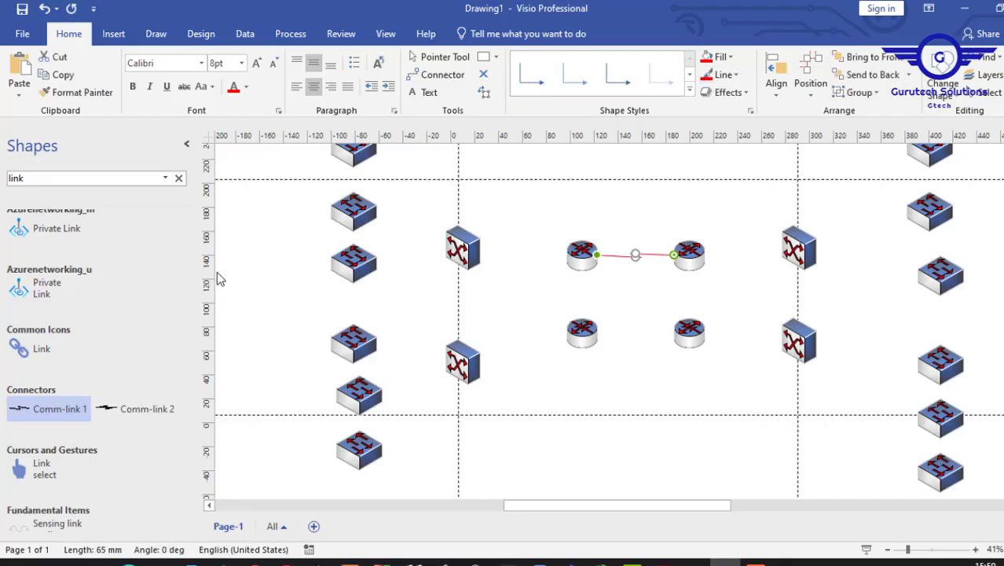
key(Escape)
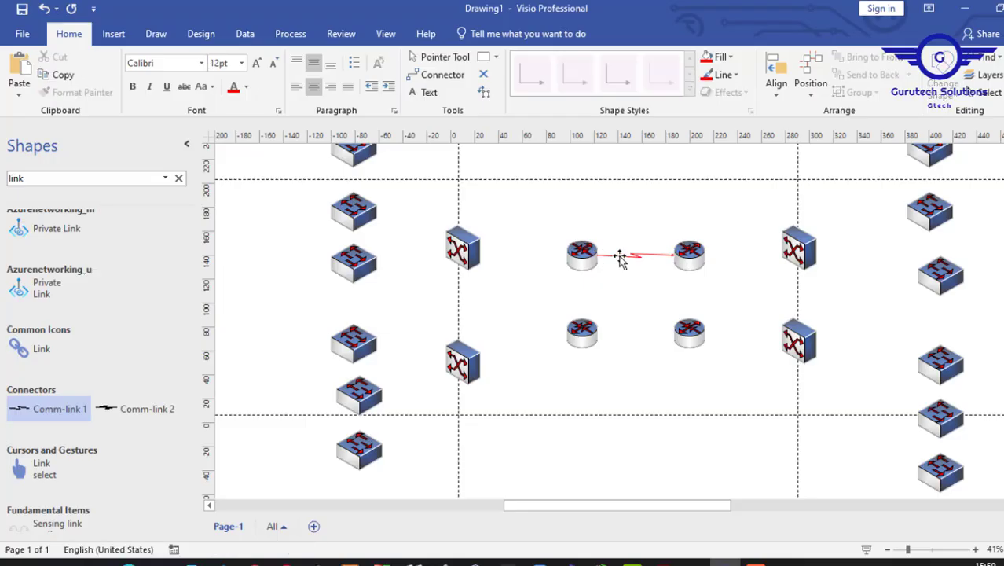
click(620, 256)
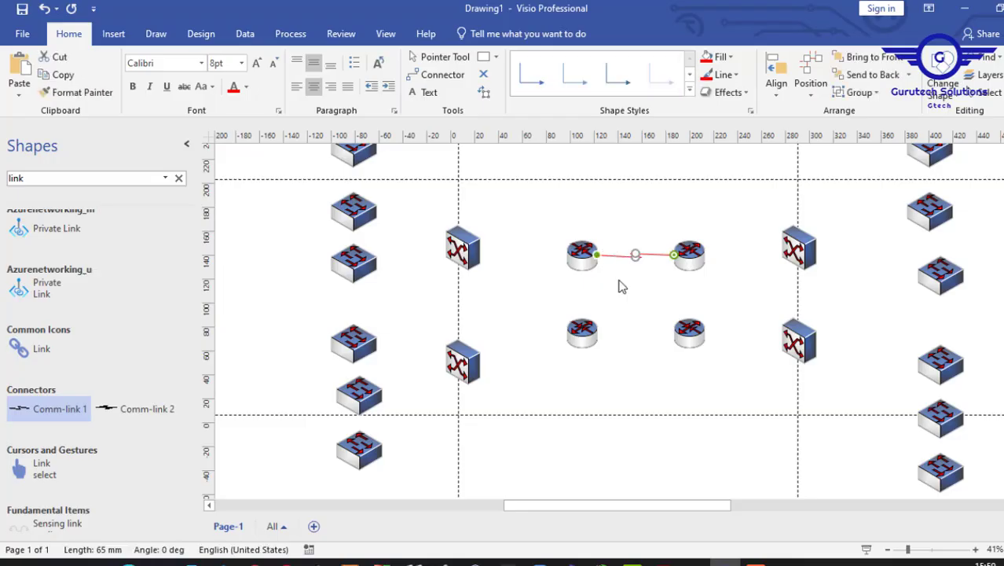
click(627, 309)
key(ctrl+v)
key(ctrl+v)
key(ctrl+v)
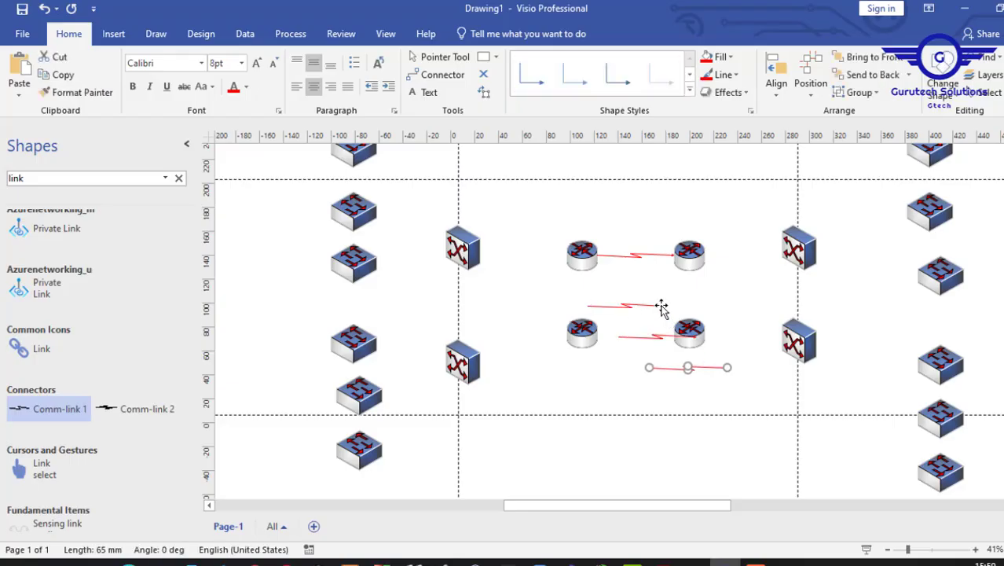
Step: Attach the three copied red links between the left, lower and right router pairs to close the ring of four routers
click(664, 307)
drag(664, 307, 571, 259)
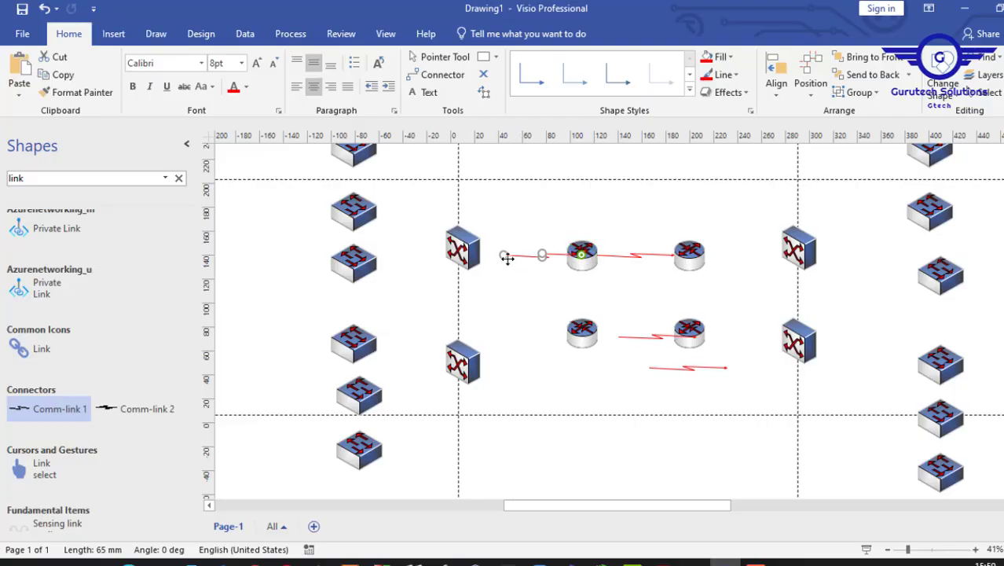
drag(504, 255, 581, 319)
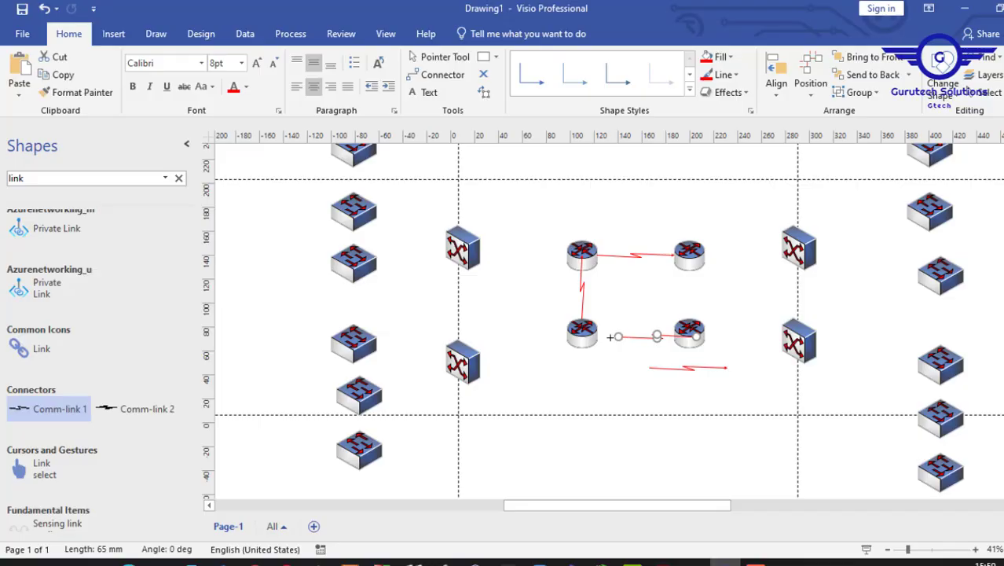
drag(618, 337, 581, 333)
click(696, 336)
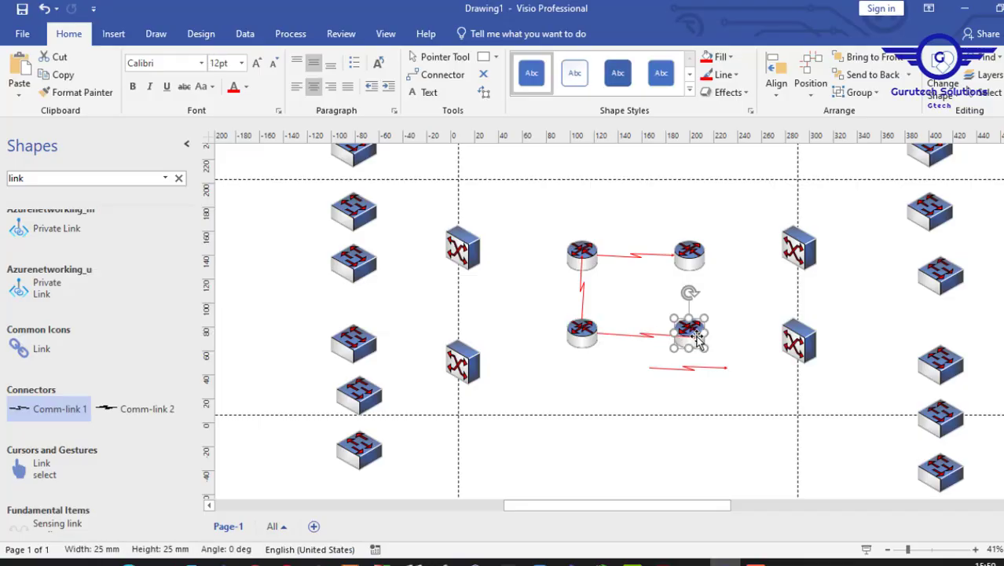
drag(697, 337, 674, 334)
click(649, 334)
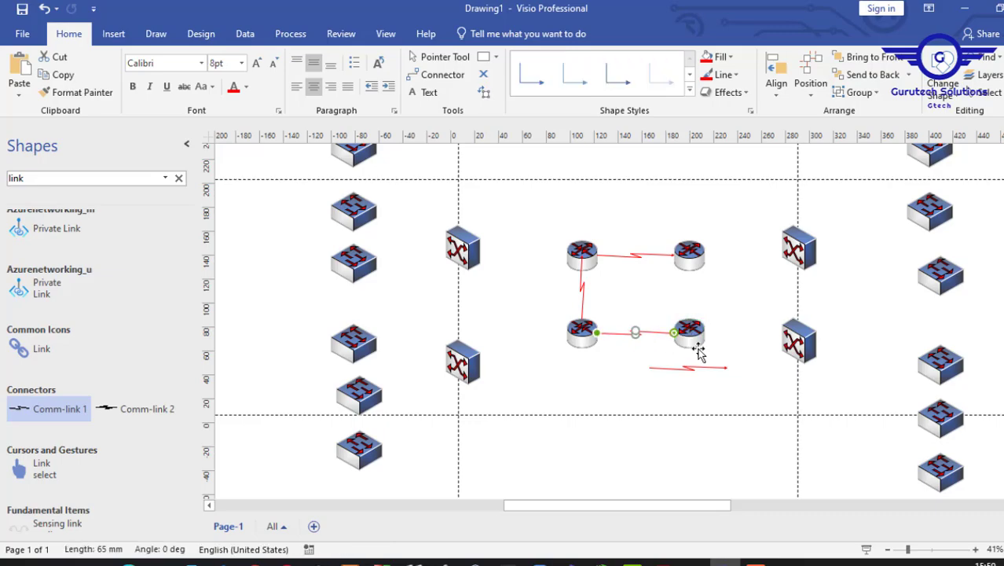
click(659, 366)
drag(649, 367, 690, 257)
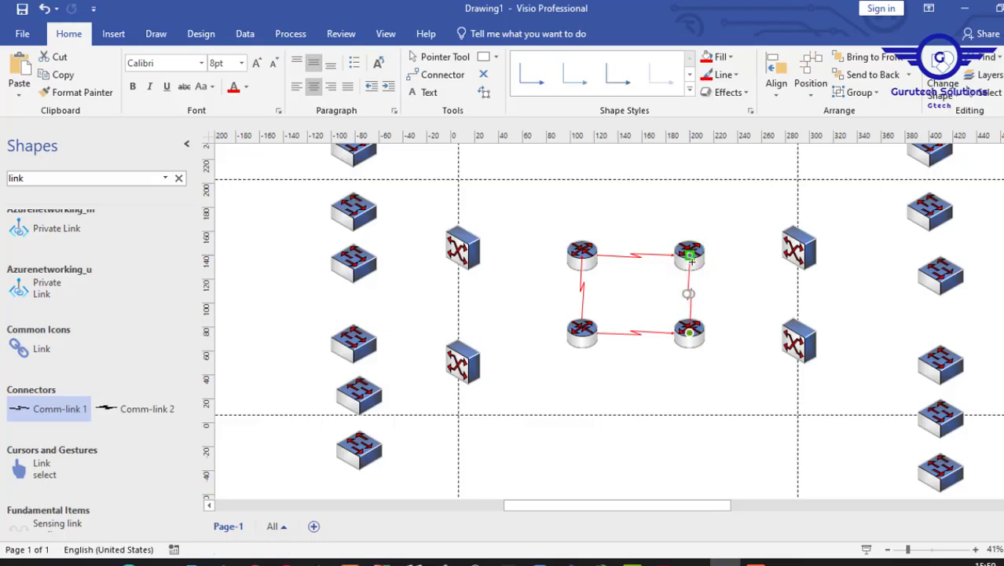
click(720, 217)
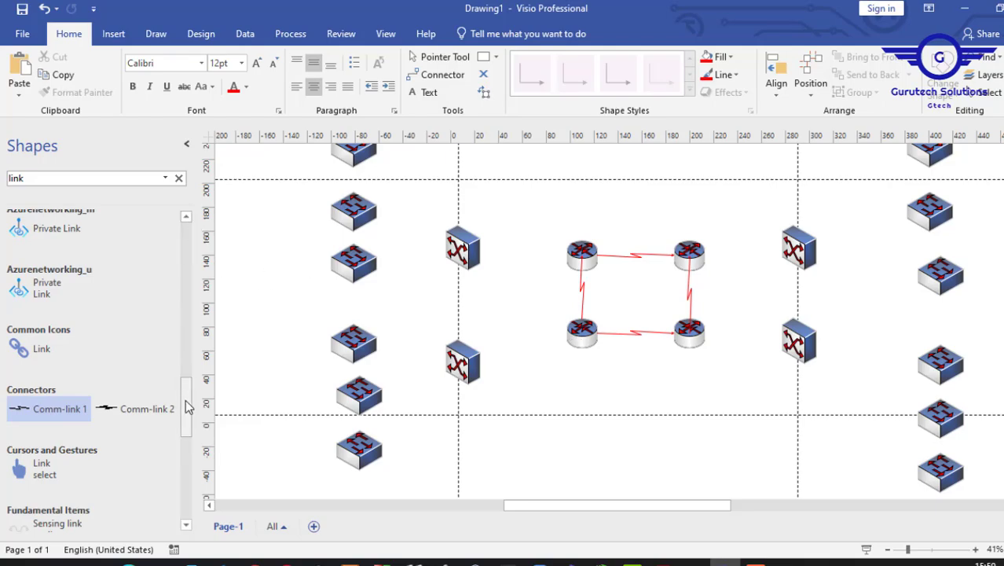
Step: Look through the remaining link shapes, and search the shapes for "line"
drag(189, 407, 182, 490)
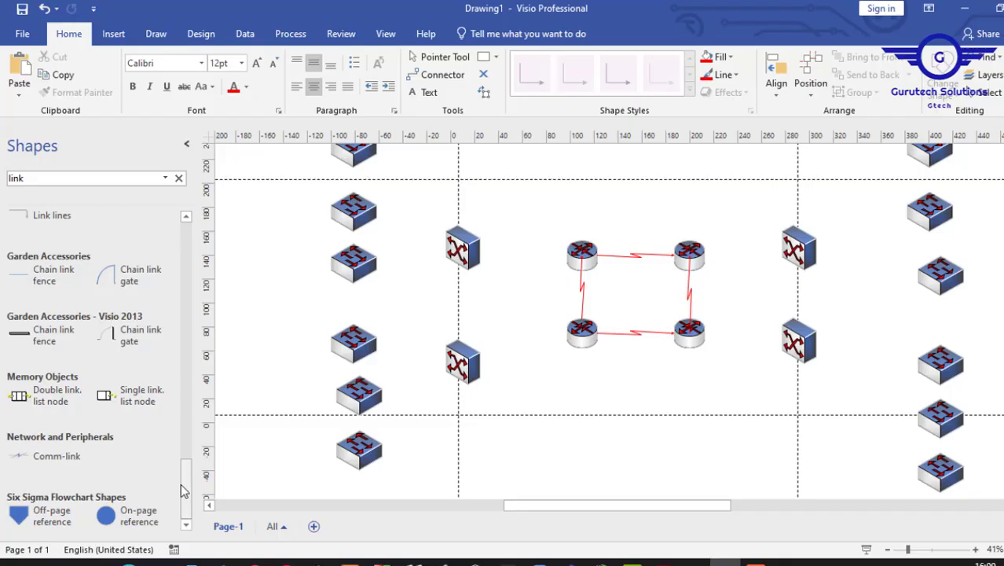
click(34, 179)
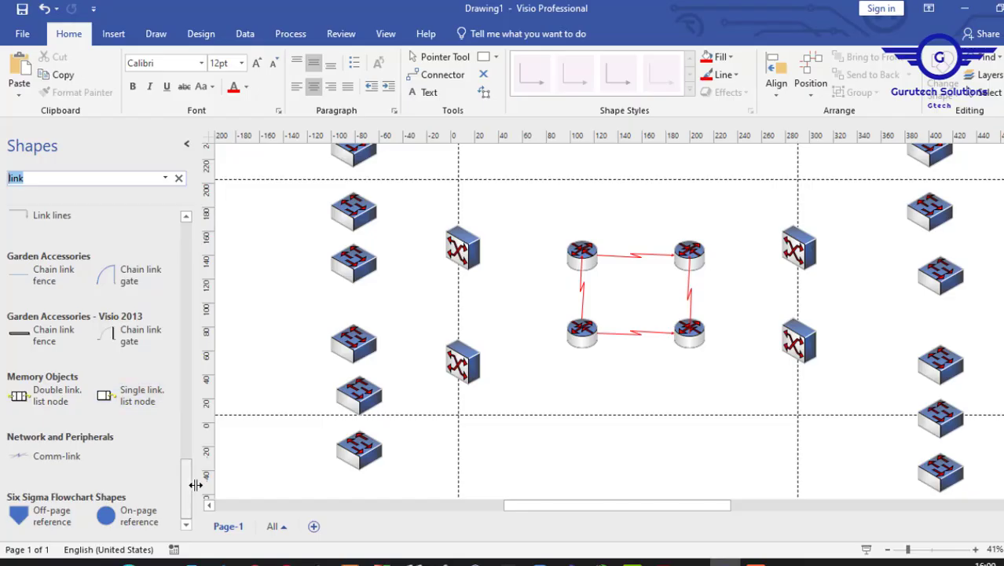
drag(189, 487, 191, 276)
double_click(38, 180)
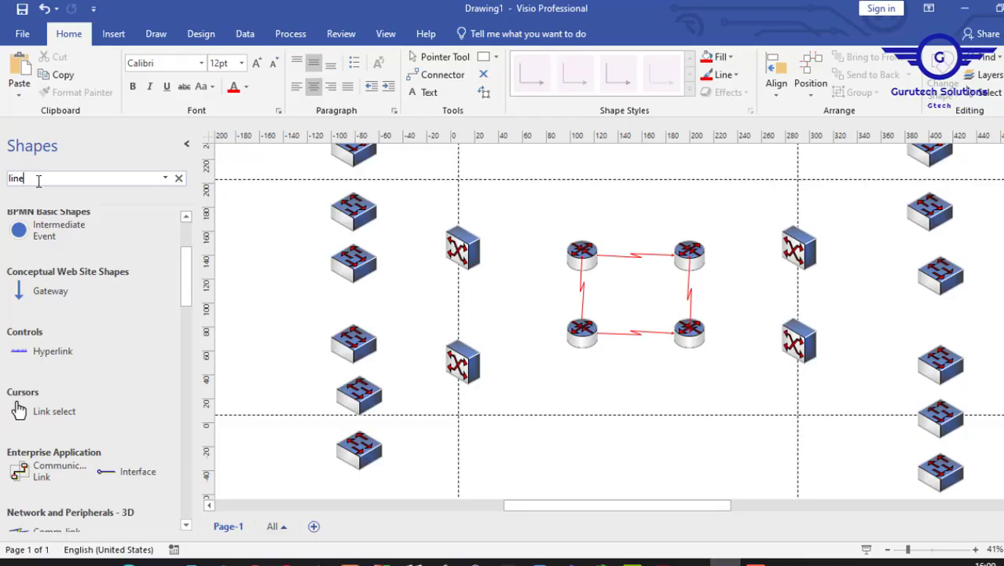
text(line)
key(Return)
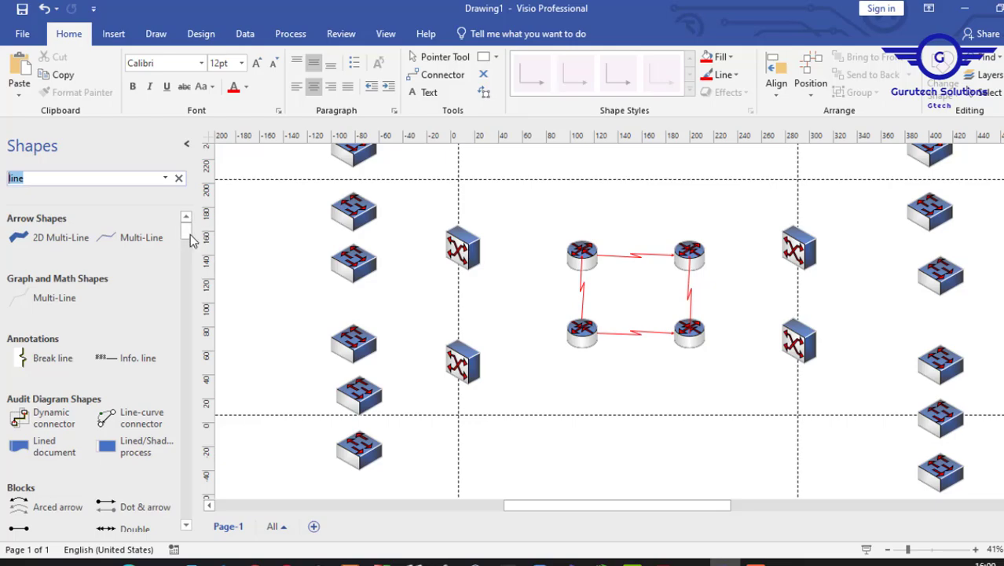
Step: Find the Irrigation Main line shape in the line results and link both diagonally opposite pairs of routers with it
drag(189, 239, 186, 430)
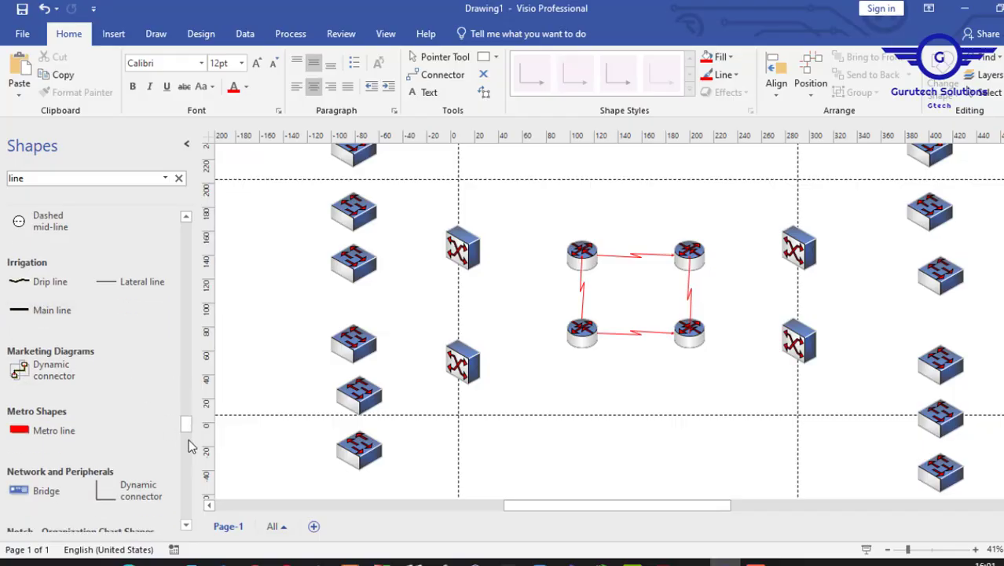
drag(187, 435, 132, 417)
drag(49, 407, 689, 254)
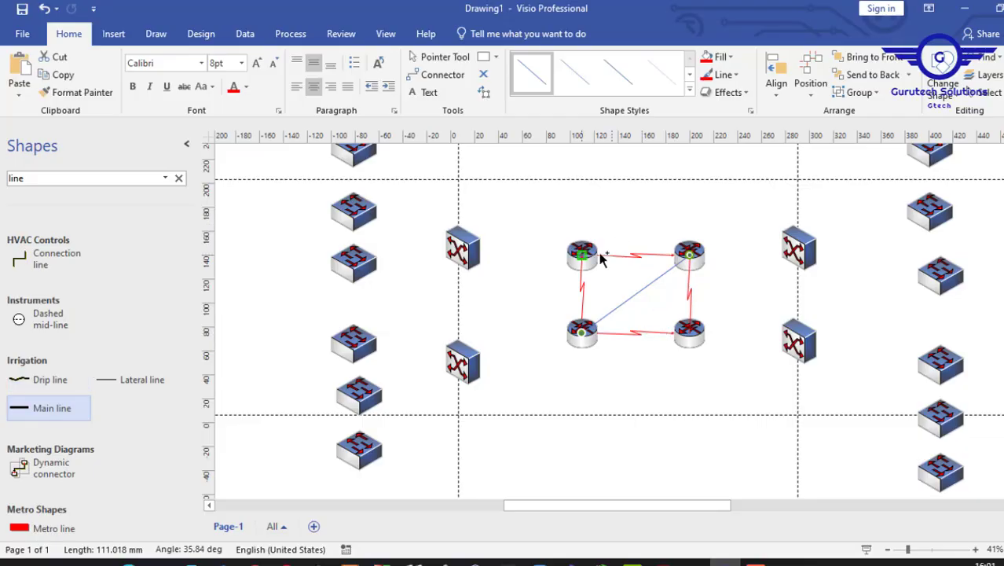
drag(600, 254, 681, 330)
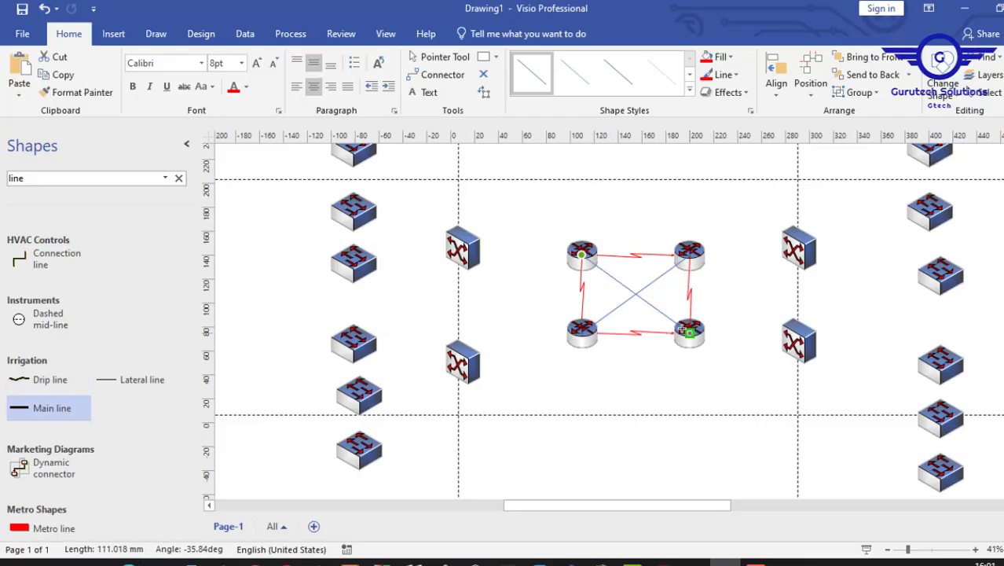
click(617, 207)
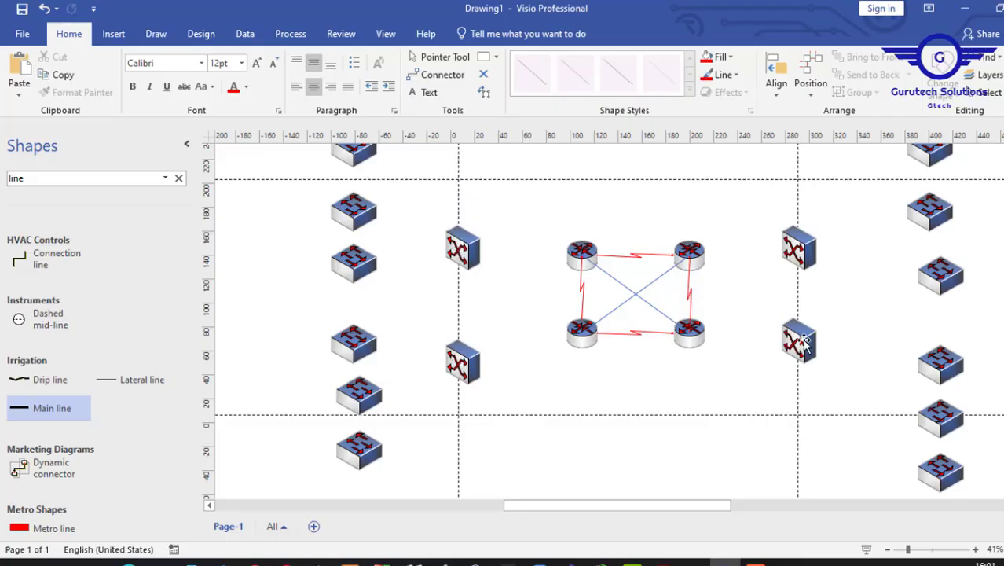
Step: Connect each of the two left distribution switches to both left routers with Main line links
drag(37, 414, 581, 333)
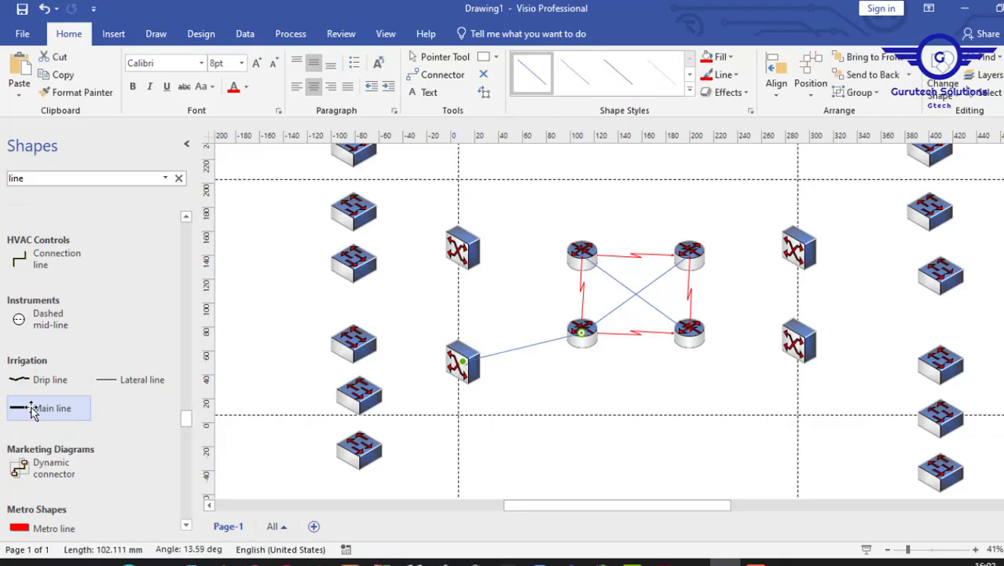
drag(33, 412, 579, 254)
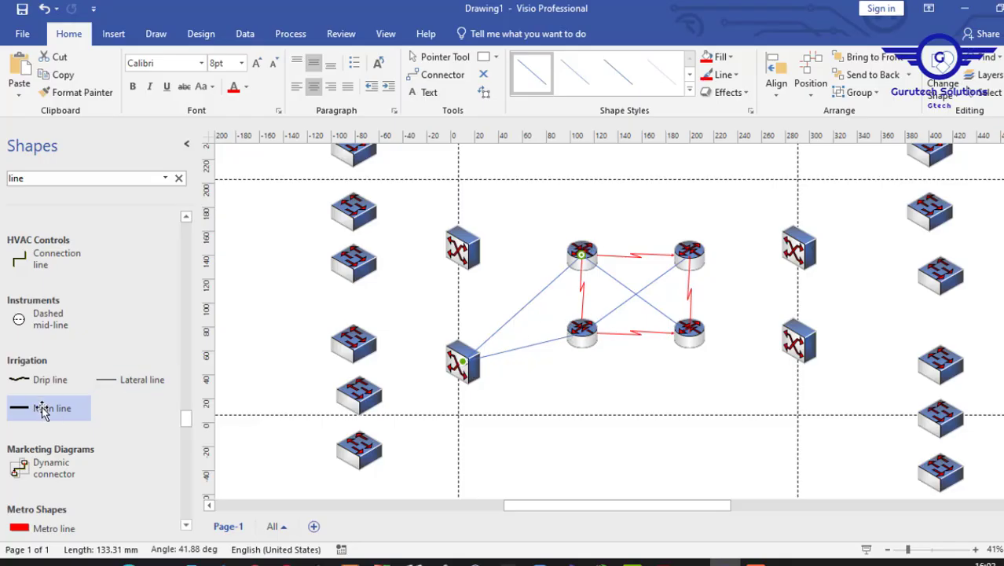
drag(38, 410, 581, 253)
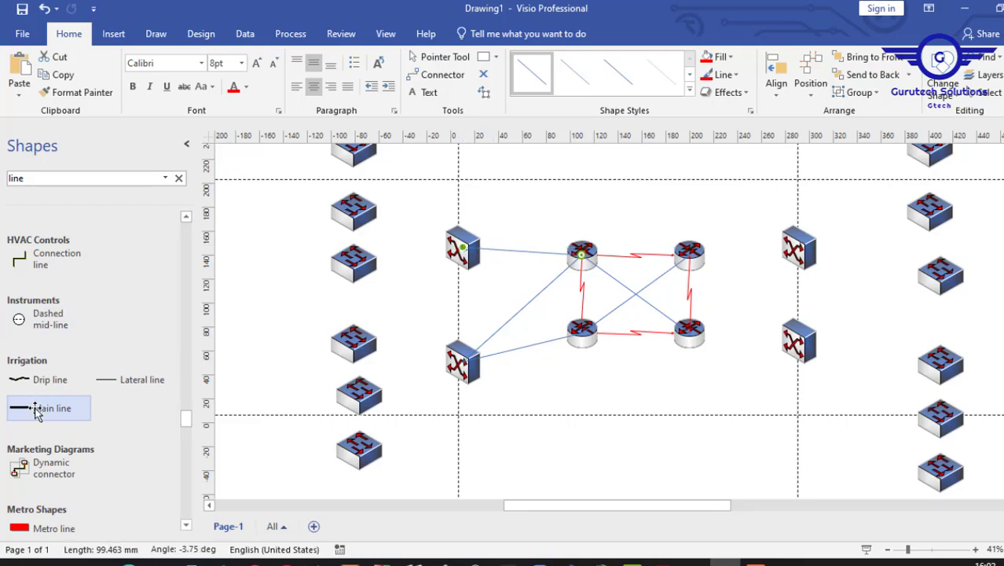
drag(42, 404, 581, 327)
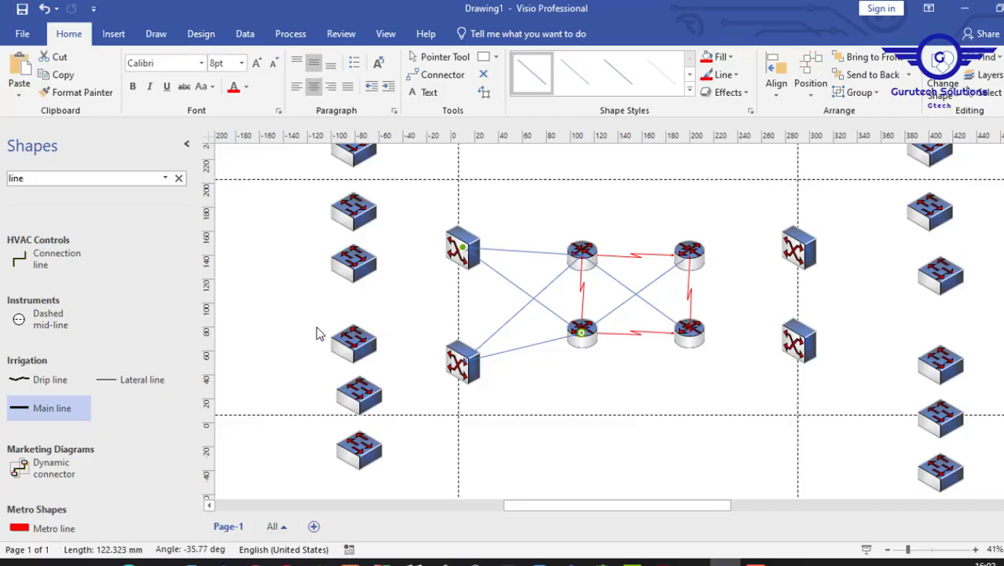
Step: Connect each of the two right distribution switches to both right routers with Main line links
drag(32, 407, 798, 248)
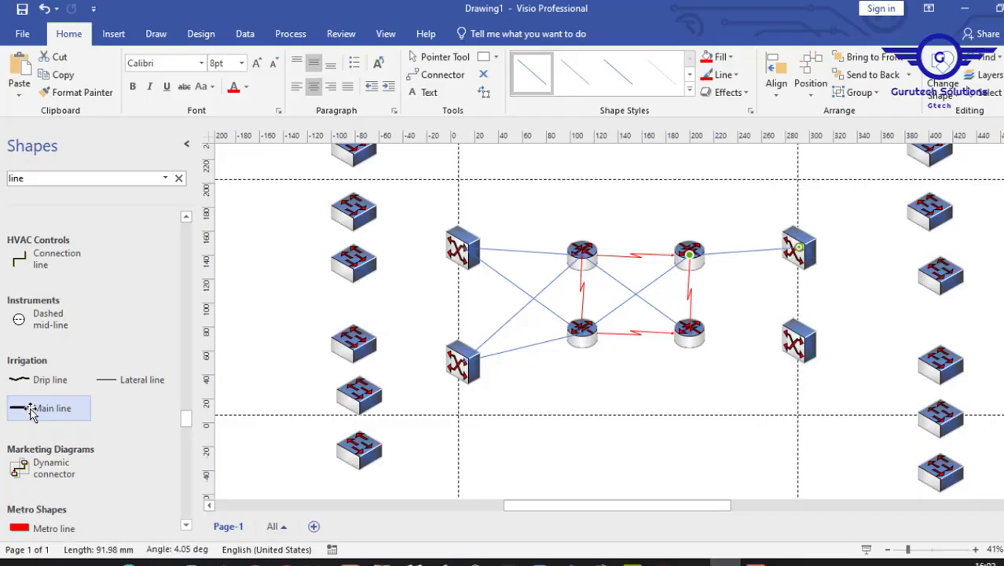
drag(31, 412, 798, 249)
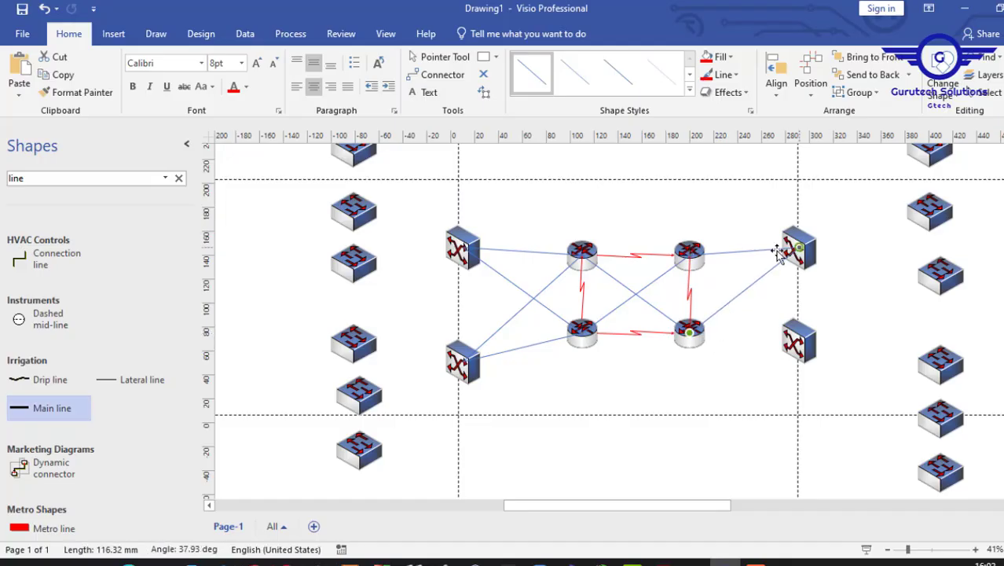
drag(42, 422, 689, 253)
drag(40, 408, 689, 330)
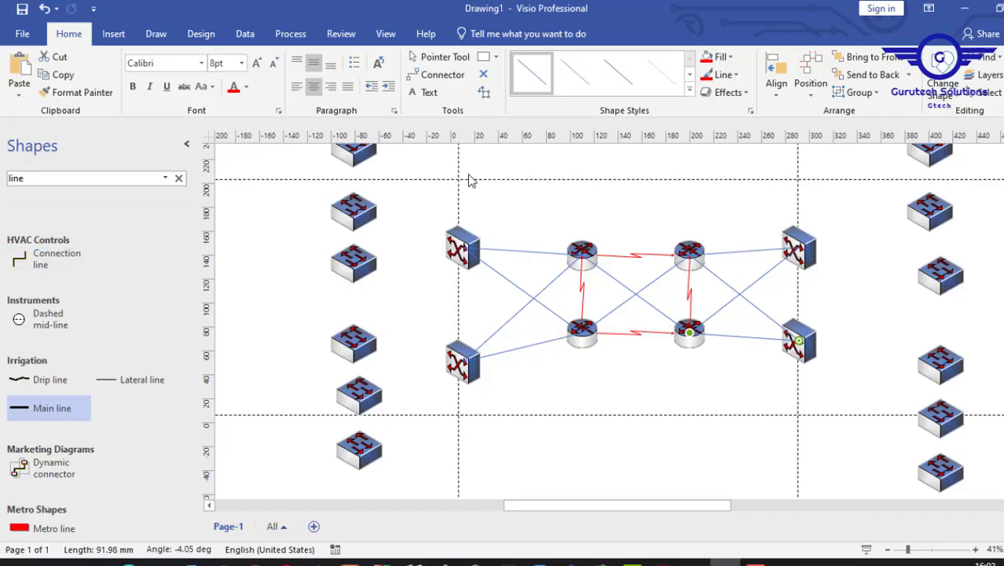
Step: Link the upper three left access switches to the upper left distribution switch with Main line shapes
mouse_move(29, 410)
mouse_down()
mouse_move(442, 247)
mouse_move(359, 150)
mouse_up()
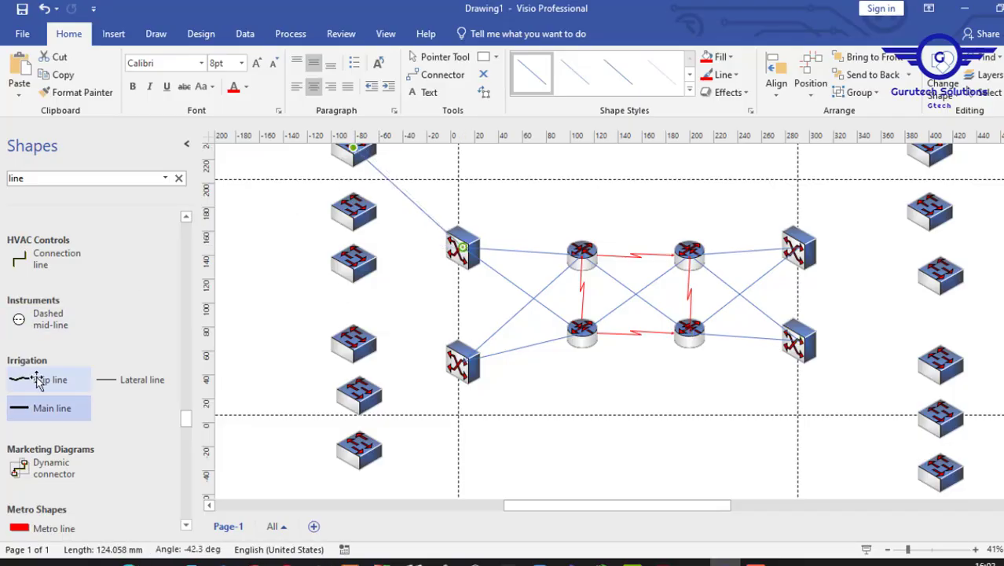
drag(362, 246, 353, 210)
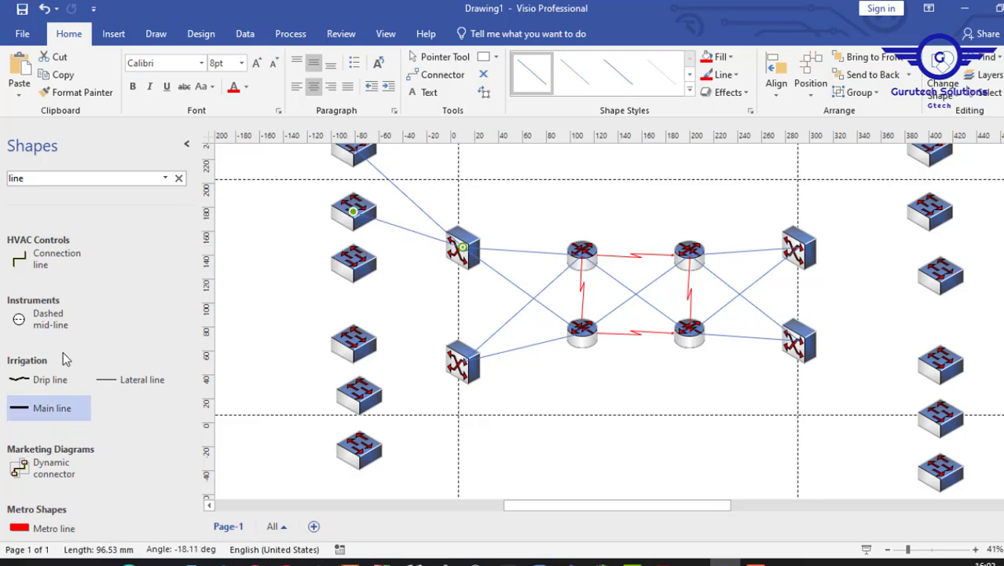
drag(40, 414, 354, 263)
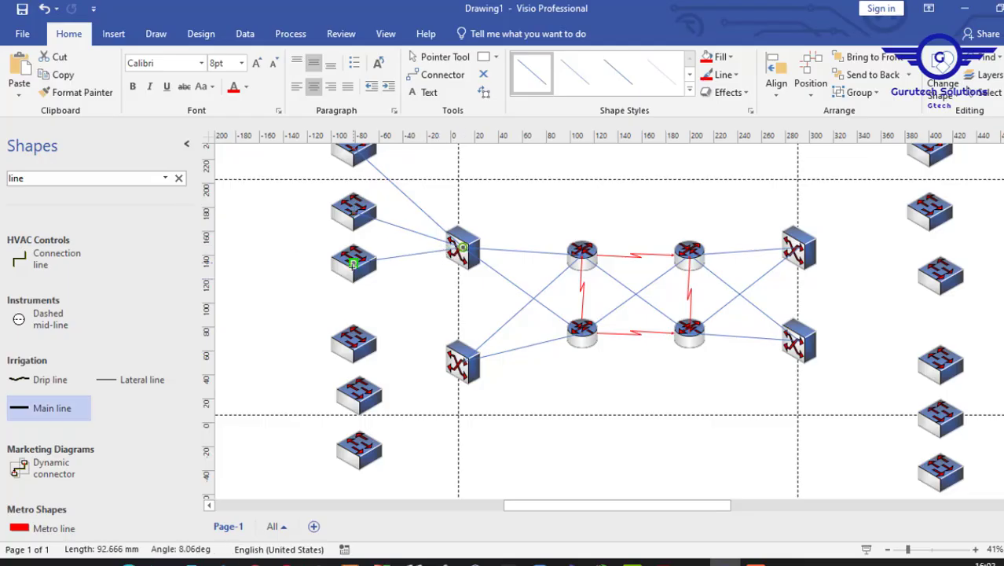
Step: Link the lower three left access switches to the lower left distribution switch with Main line shapes
drag(33, 414, 462, 361)
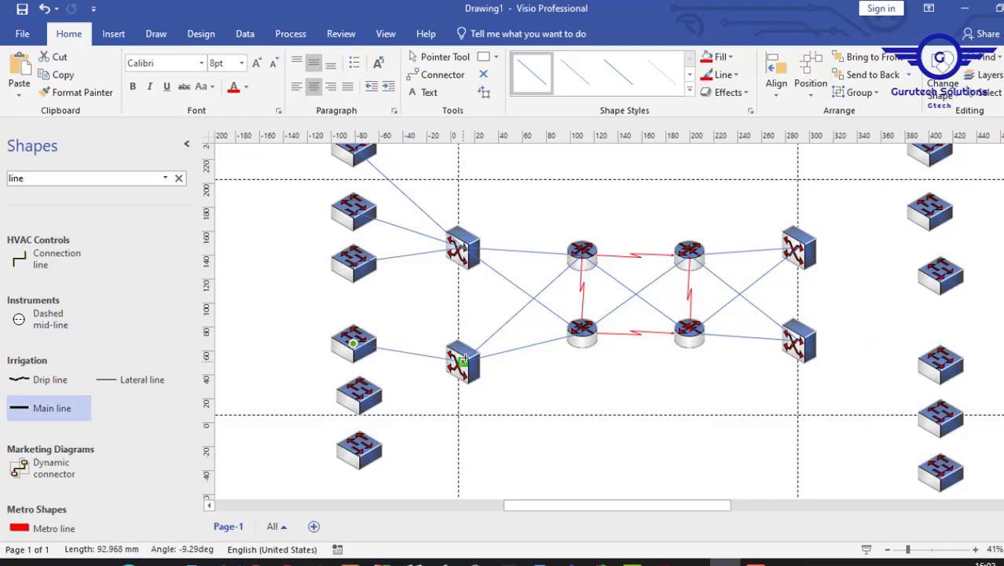
drag(50, 405, 383, 396)
drag(443, 373, 462, 362)
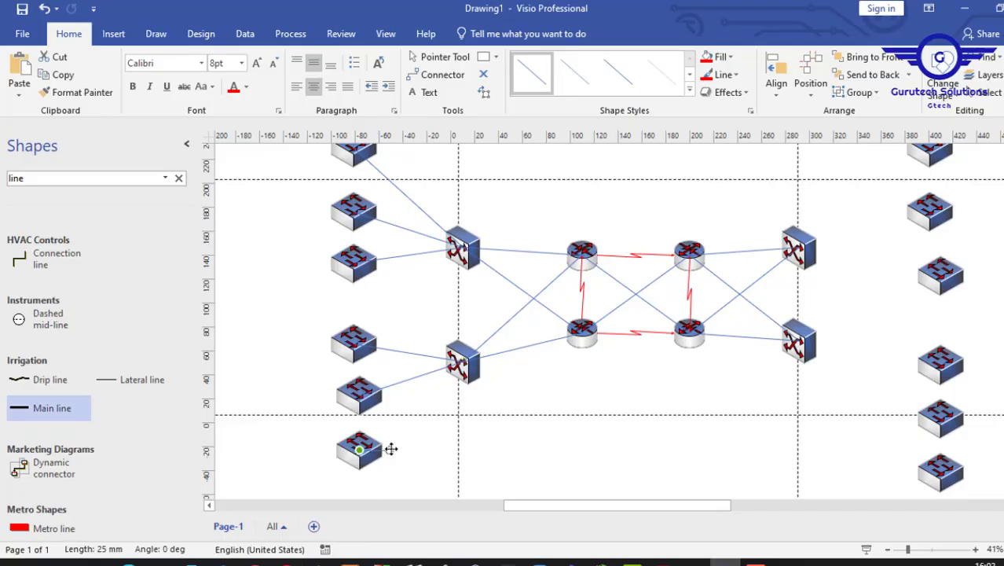
drag(386, 449, 454, 360)
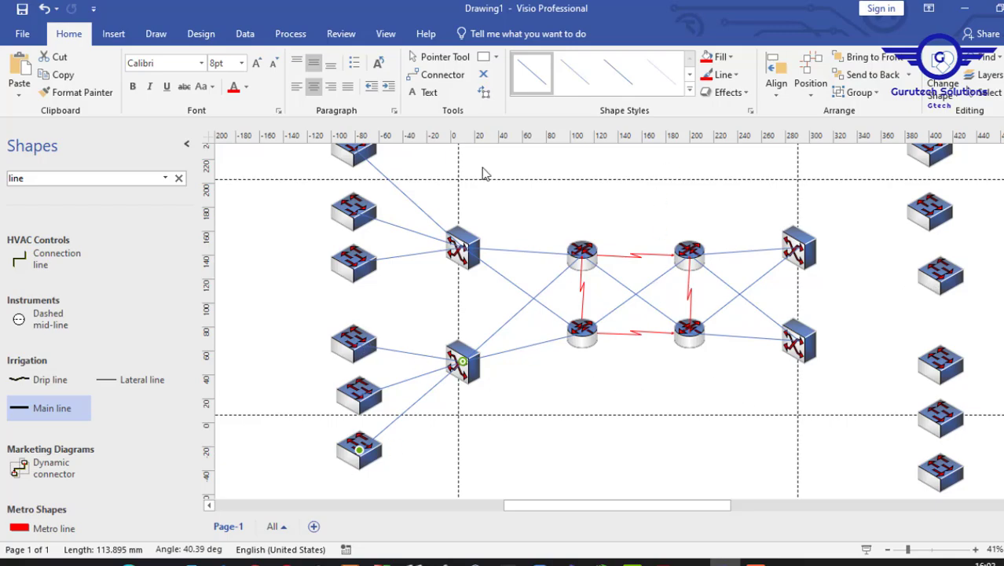
Step: Add redundant Main line links from the lower three left access switches to the upper left distribution switch
drag(33, 408, 362, 449)
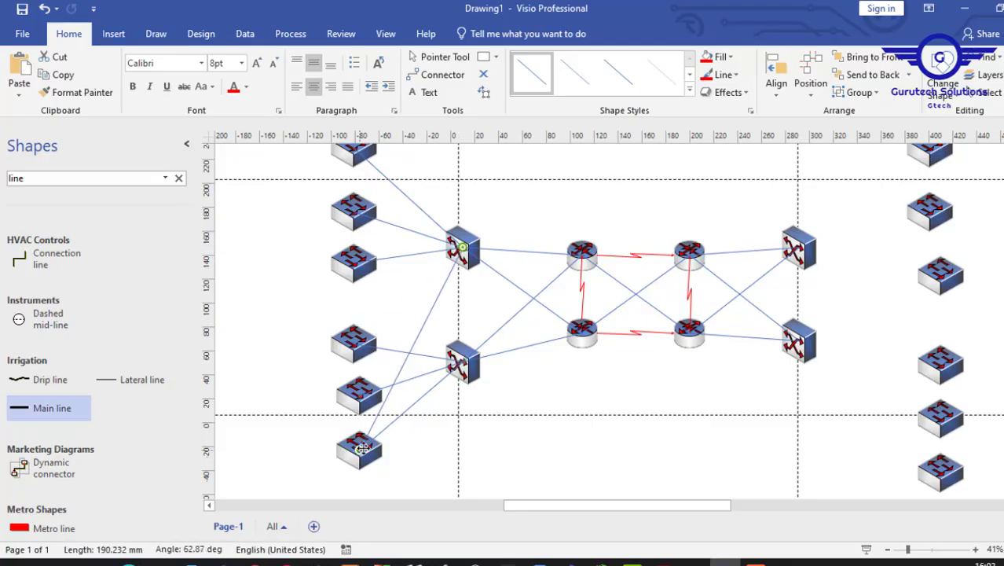
drag(22, 409, 359, 395)
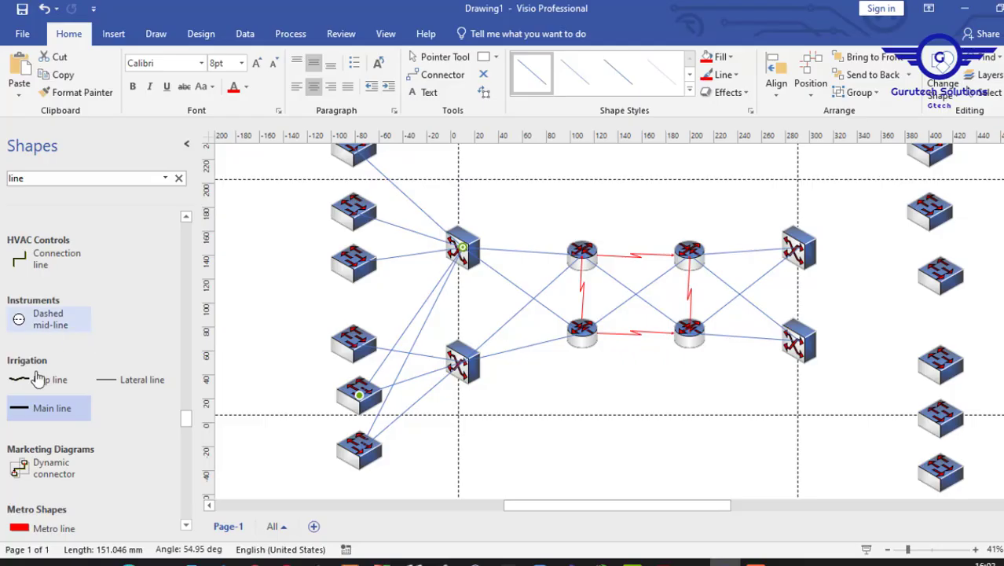
drag(35, 409, 353, 343)
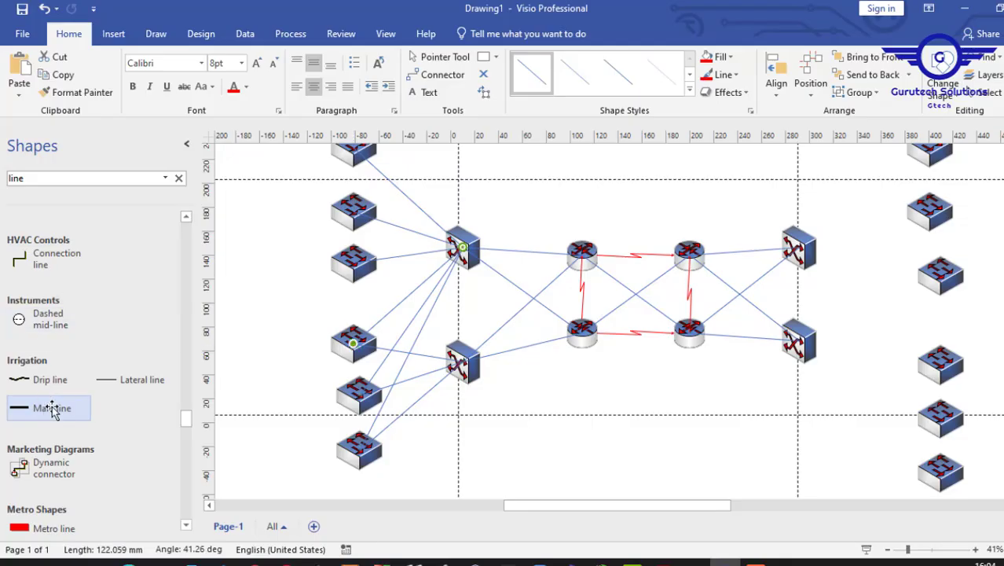
Step: Add redundant Main line links from the upper three left access switches to the lower left distribution switch
drag(52, 411, 353, 260)
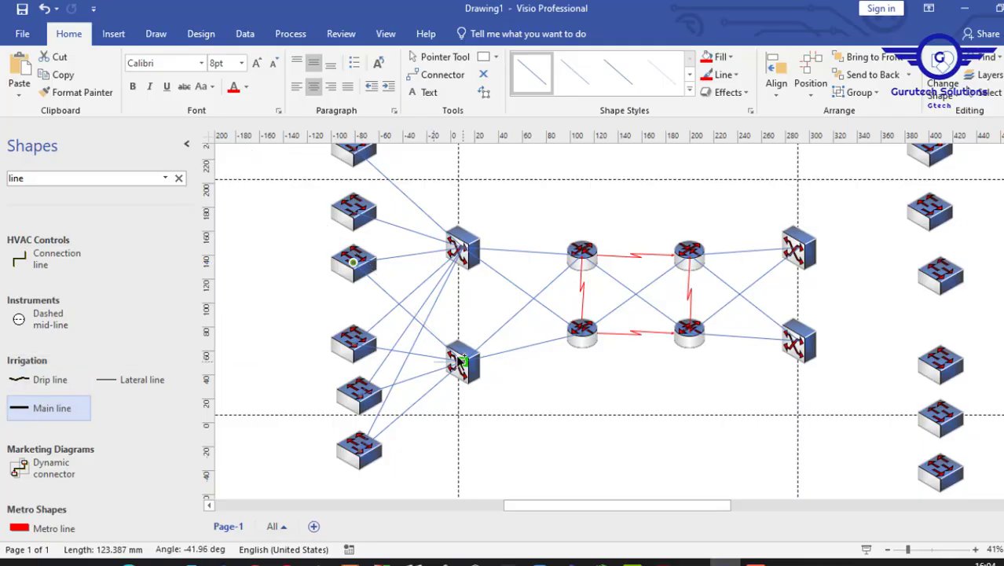
drag(452, 358, 354, 211)
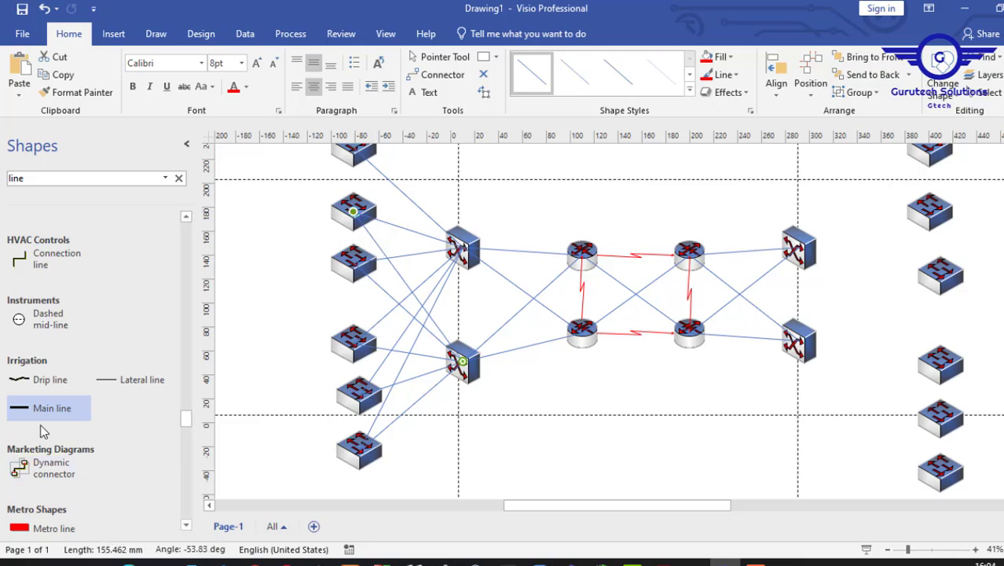
mouse_move(40, 406)
mouse_down()
mouse_move(453, 385)
mouse_move(452, 357)
mouse_move(361, 147)
mouse_move(353, 246)
mouse_up()
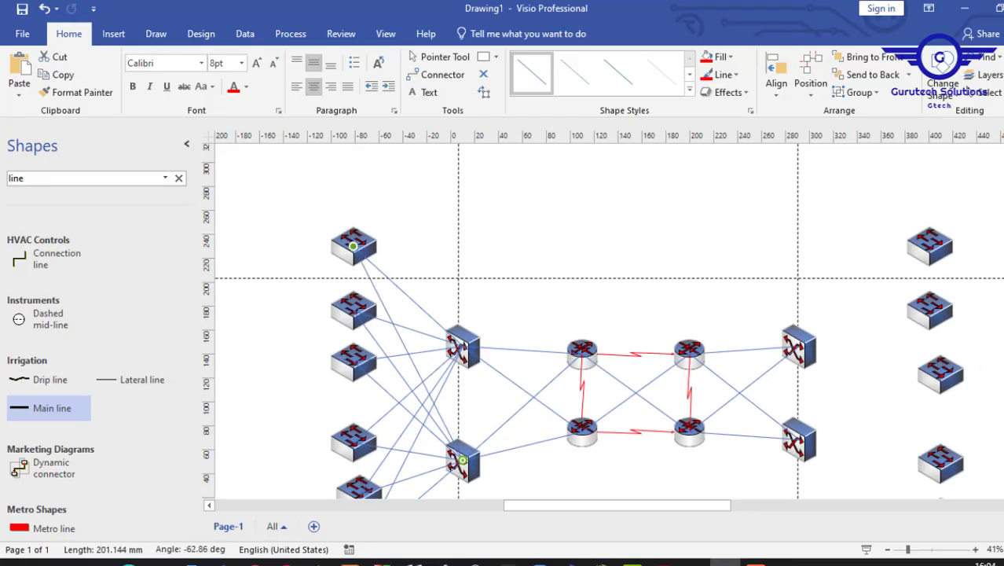
Step: Examine the linked topology enlarged with the ribbon and Shapes pane hidden, and restore both to view
scroll(602, 321, down, 3)
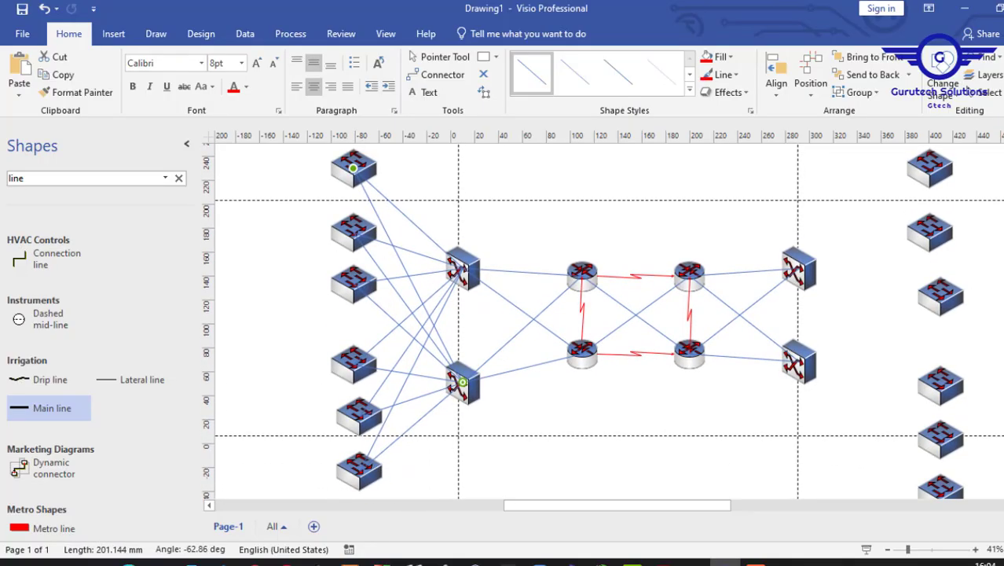
click(928, 8)
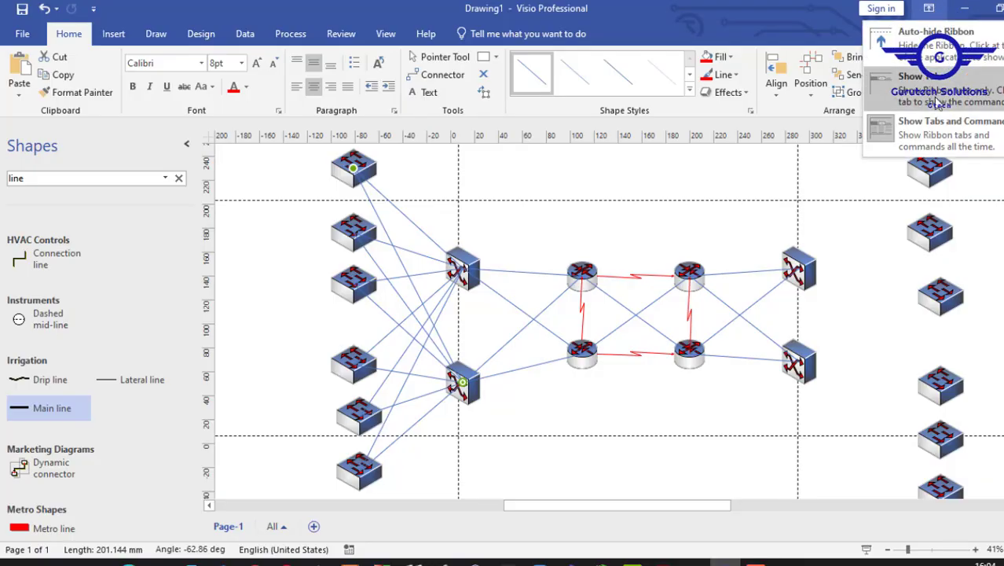
click(936, 41)
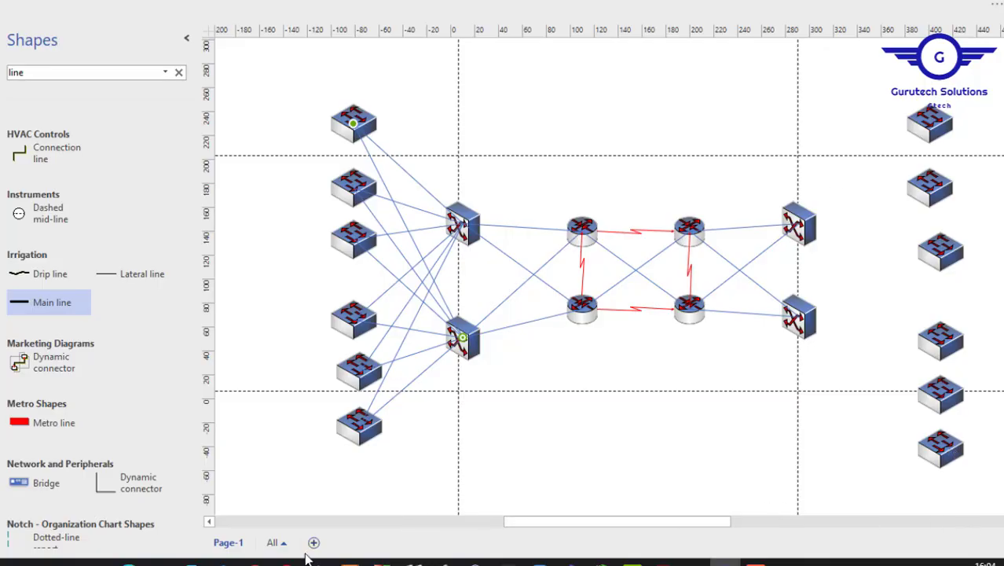
click(995, 5)
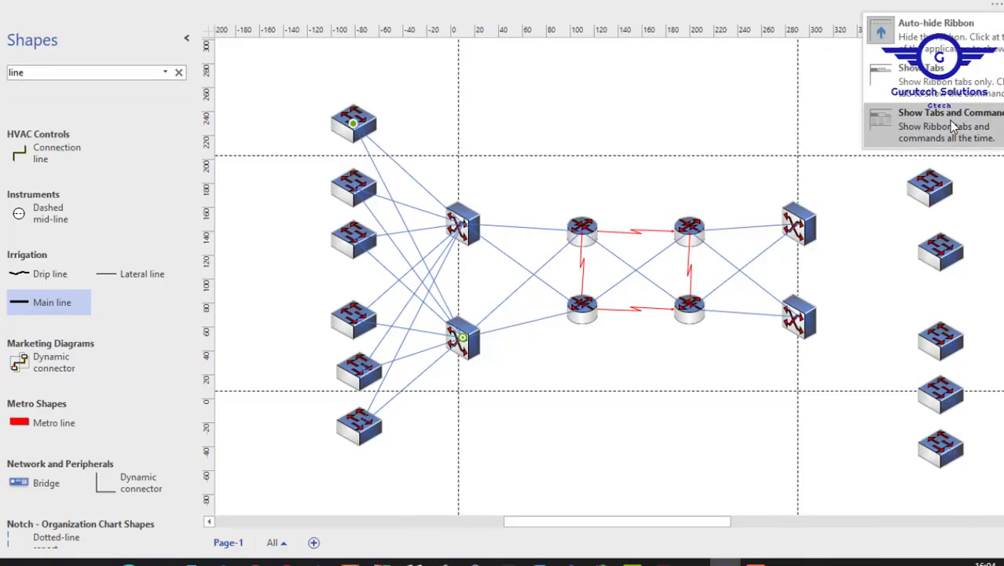
click(936, 119)
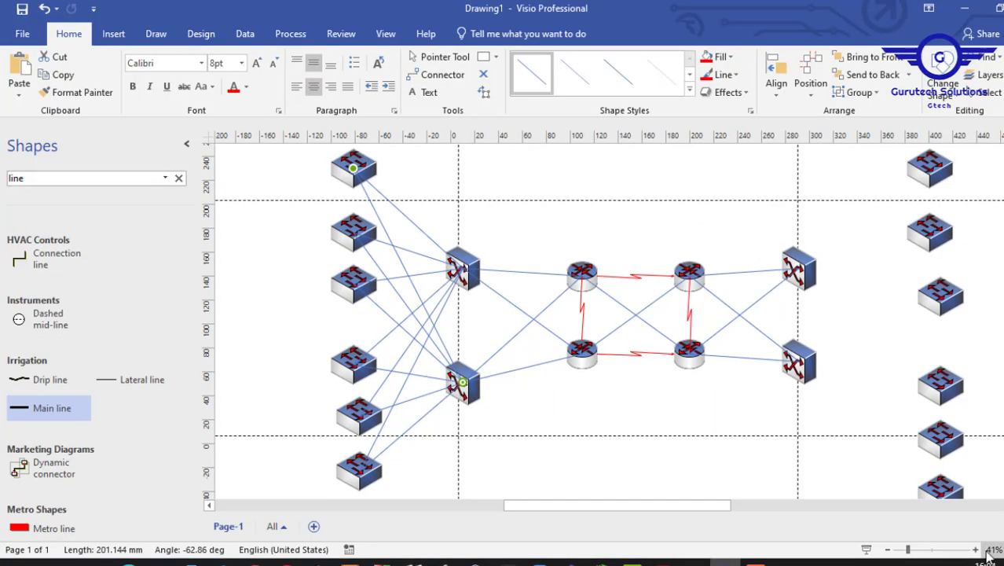
click(975, 550)
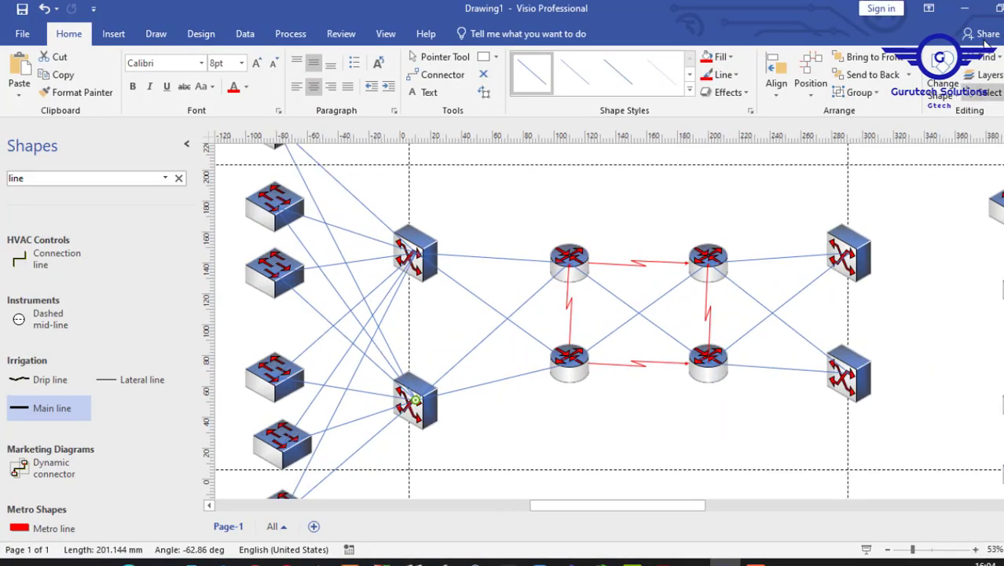
click(929, 8)
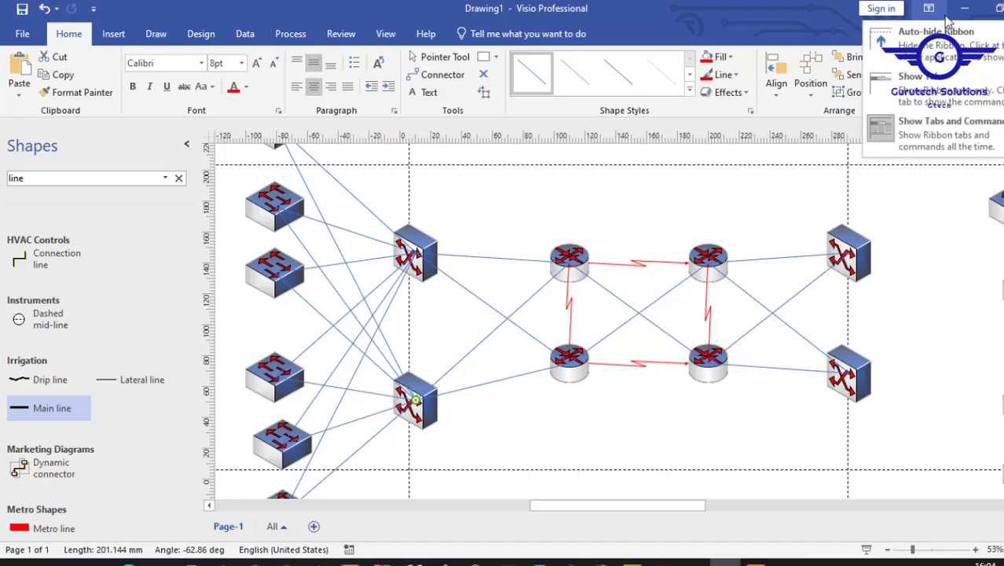
click(950, 35)
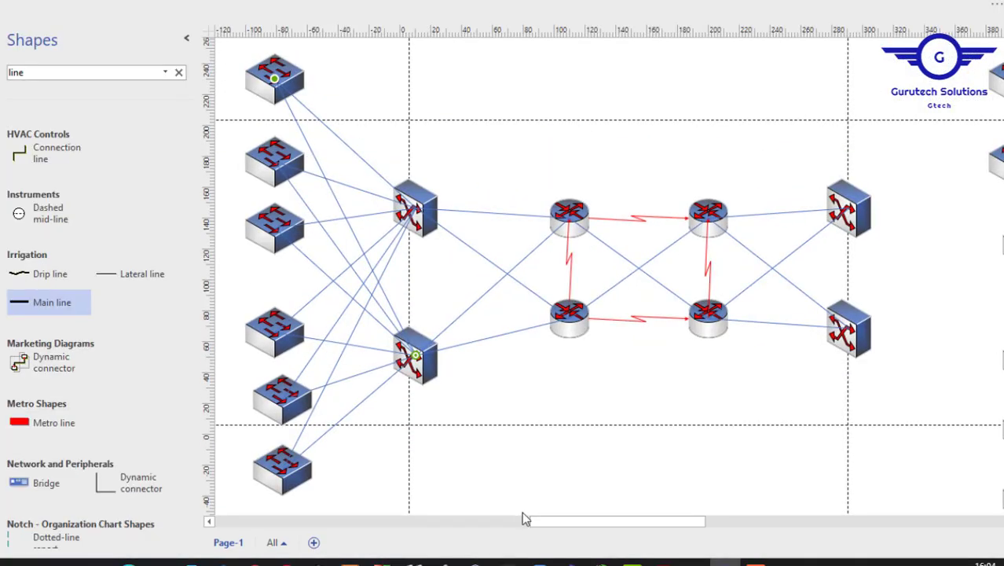
click(187, 38)
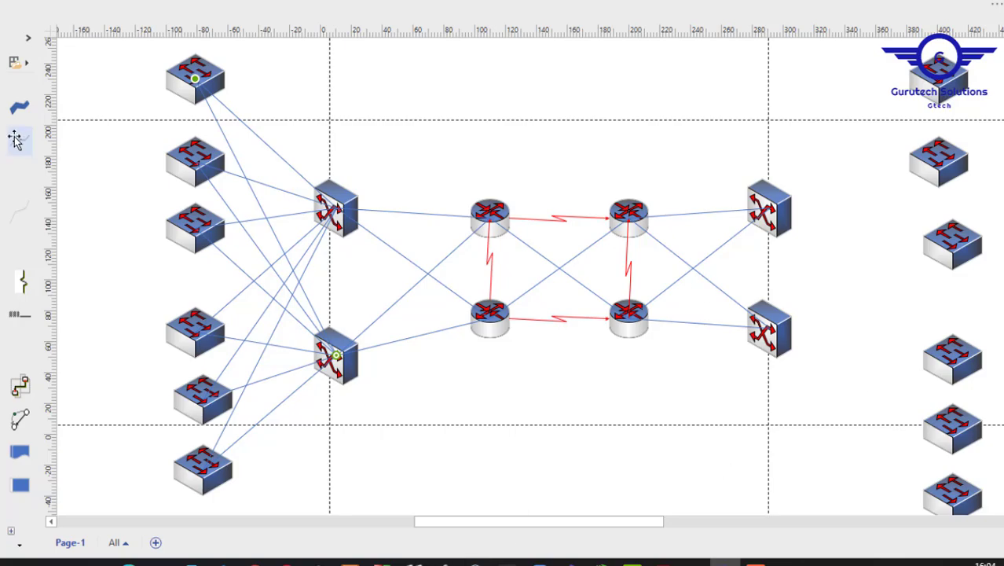
click(27, 39)
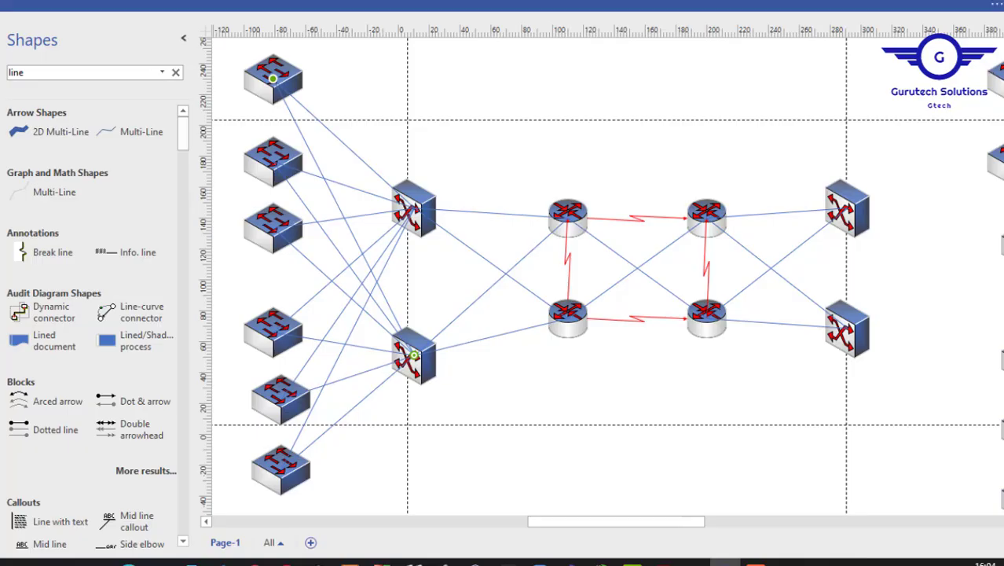
click(996, 4)
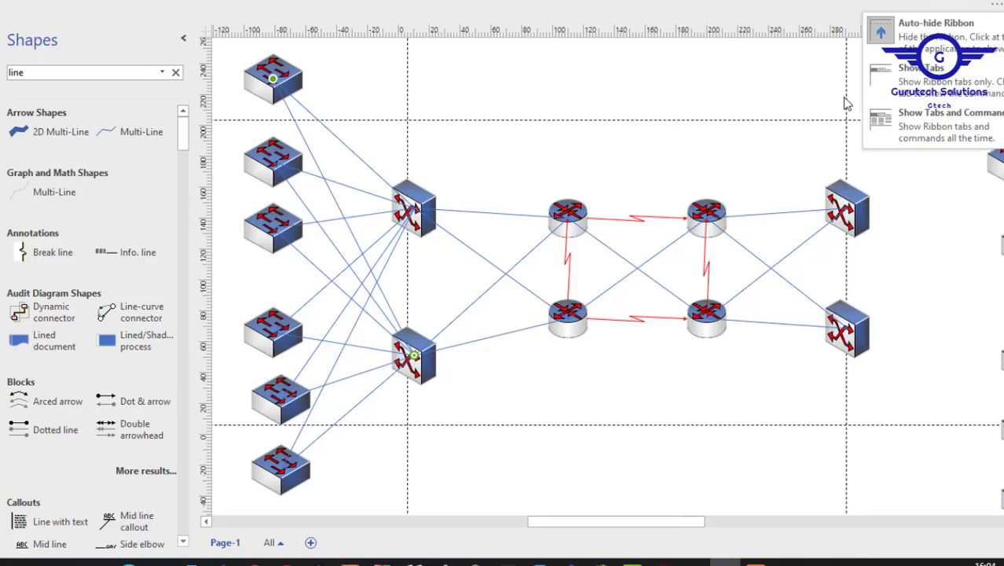
click(930, 117)
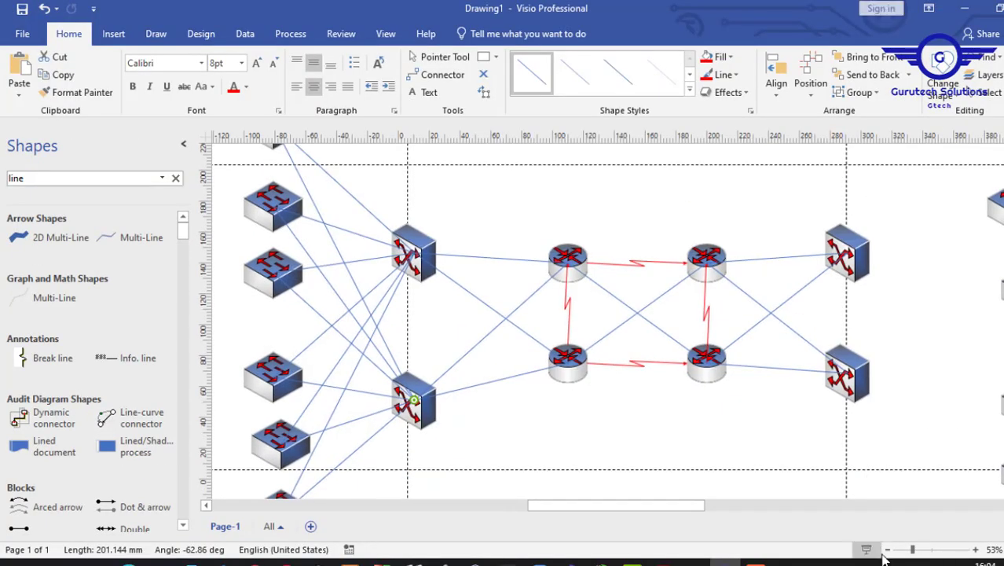
Step: Auto-hide the ribbon and link the upper right distribution switch to the upper three right access switches with Main line shapes
click(888, 549)
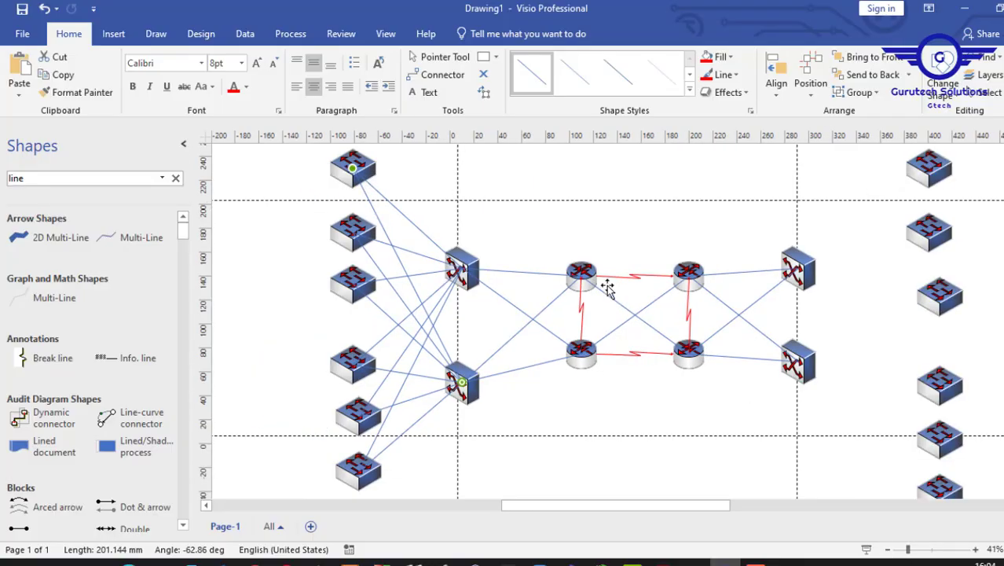
click(928, 8)
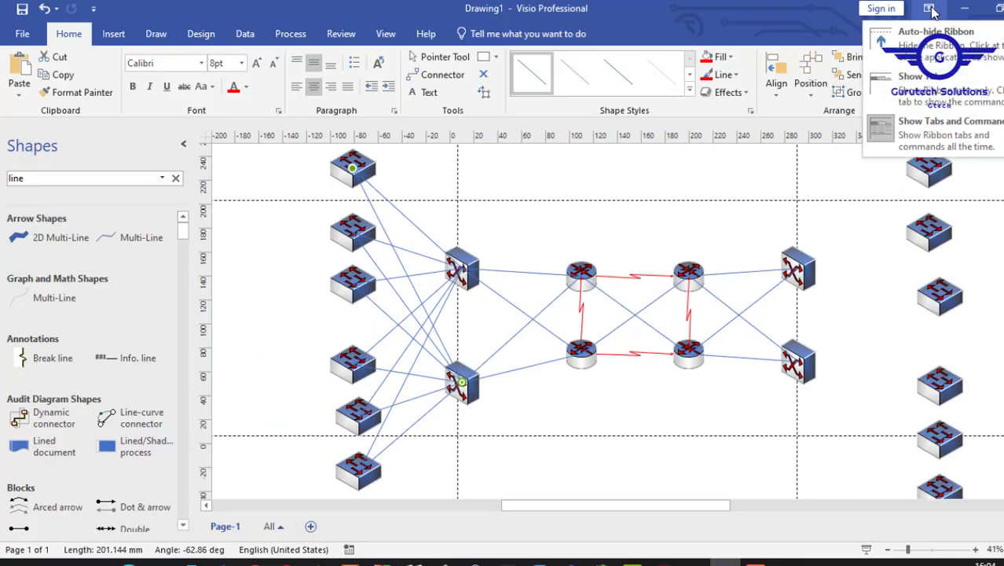
click(938, 43)
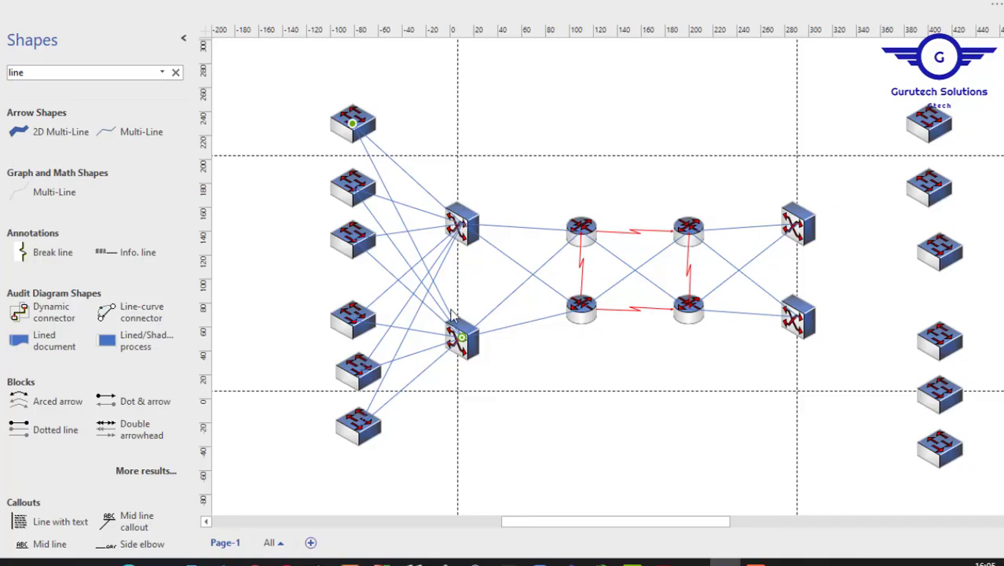
drag(641, 523, 690, 532)
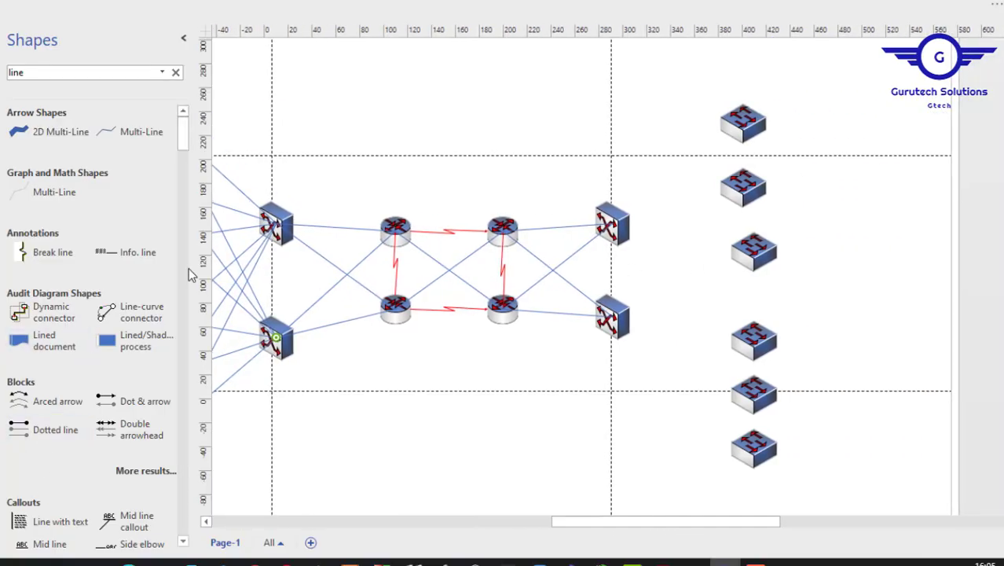
drag(183, 140, 168, 405)
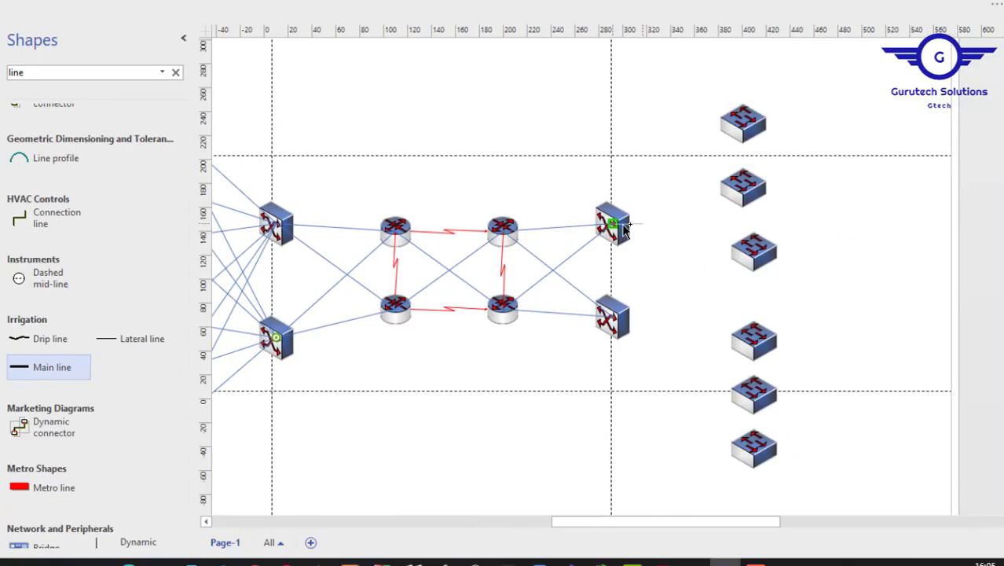
drag(625, 228, 742, 126)
mouse_move(643, 219)
mouse_down()
mouse_move(742, 188)
mouse_move(756, 253)
mouse_up()
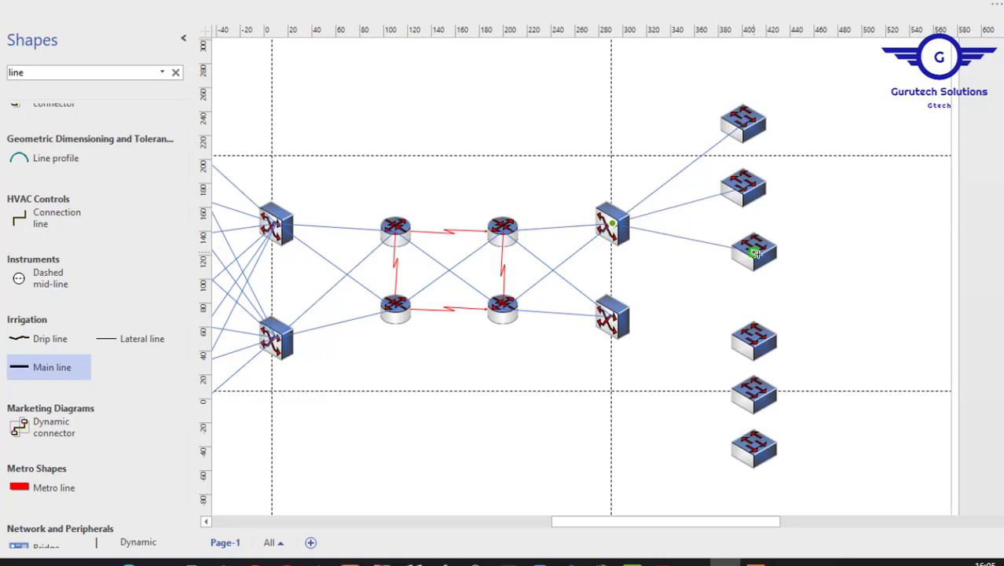
Step: Link the upper right distribution switch to the lower three right access switches with Main line shapes
drag(645, 227, 754, 338)
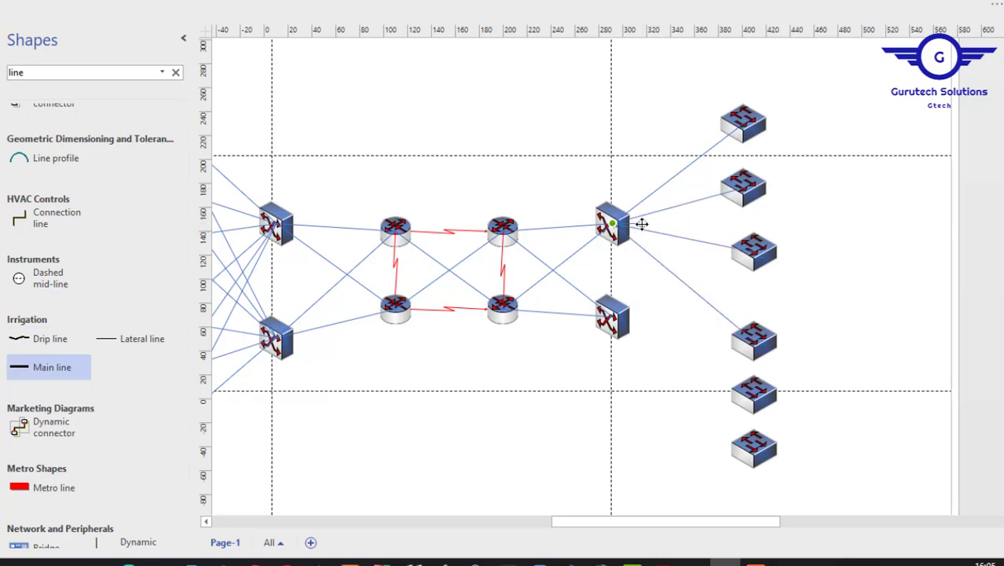
drag(641, 224, 754, 393)
drag(38, 364, 627, 224)
mouse_move(642, 224)
mouse_down()
mouse_move(747, 509)
mouse_move(754, 399)
mouse_up()
Step: Link the lower right distribution switch to all six right access switches with Main line shapes
mouse_move(38, 361)
mouse_down()
mouse_move(627, 267)
mouse_move(742, 75)
mouse_move(627, 267)
mouse_up()
drag(642, 267, 743, 140)
drag(38, 364, 629, 268)
drag(643, 267, 753, 399)
click(892, 356)
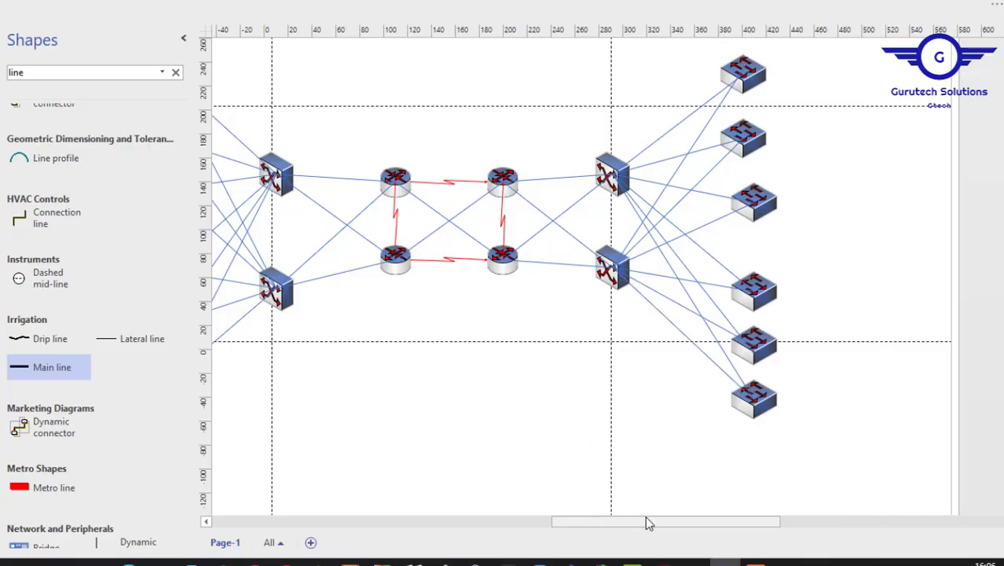
Step: Restore the ribbon tabs and commands to view and examine the links across the whole topology
click(1002, 4)
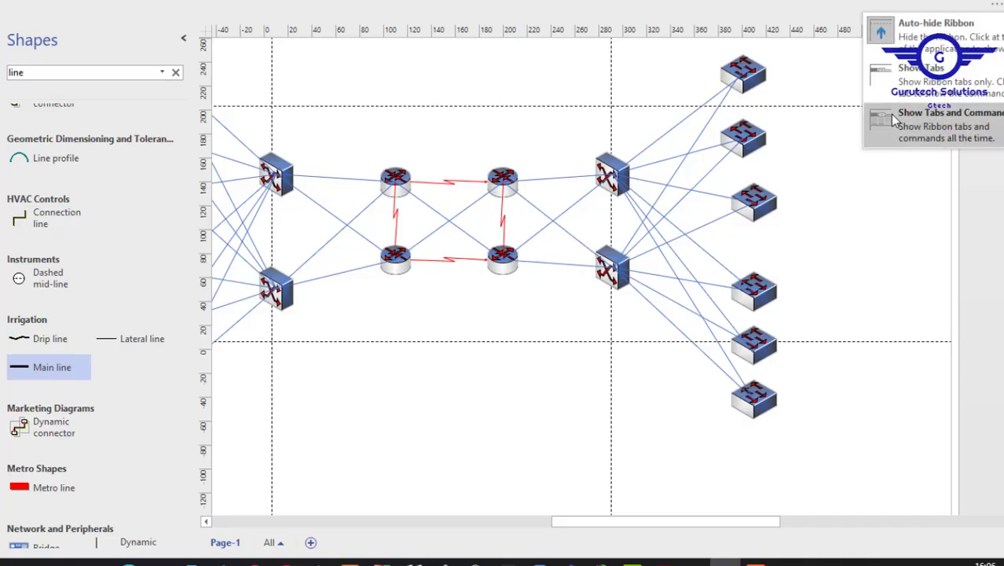
click(949, 126)
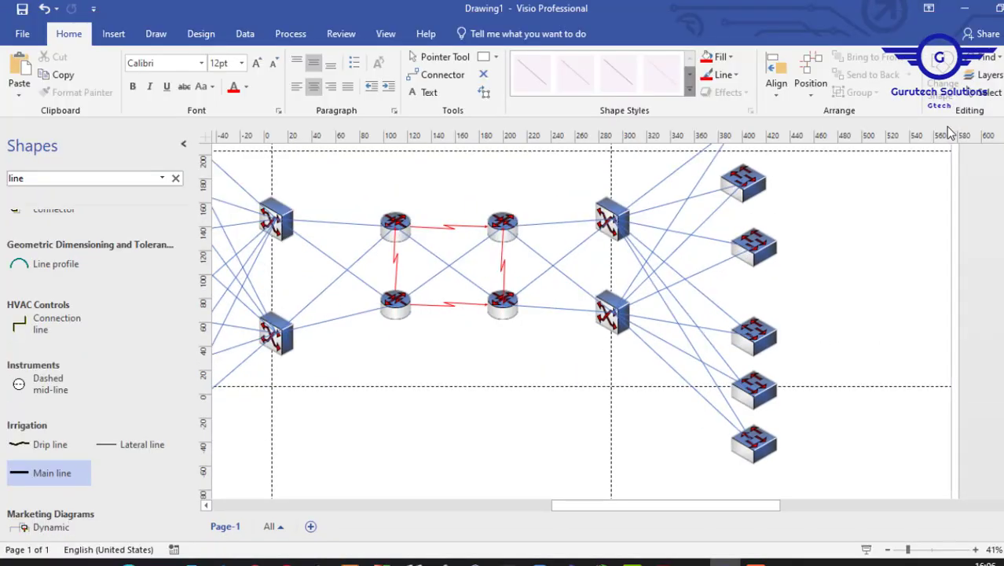
mouse_move(555, 507)
mouse_down()
mouse_move(534, 505)
mouse_move(564, 507)
mouse_up()
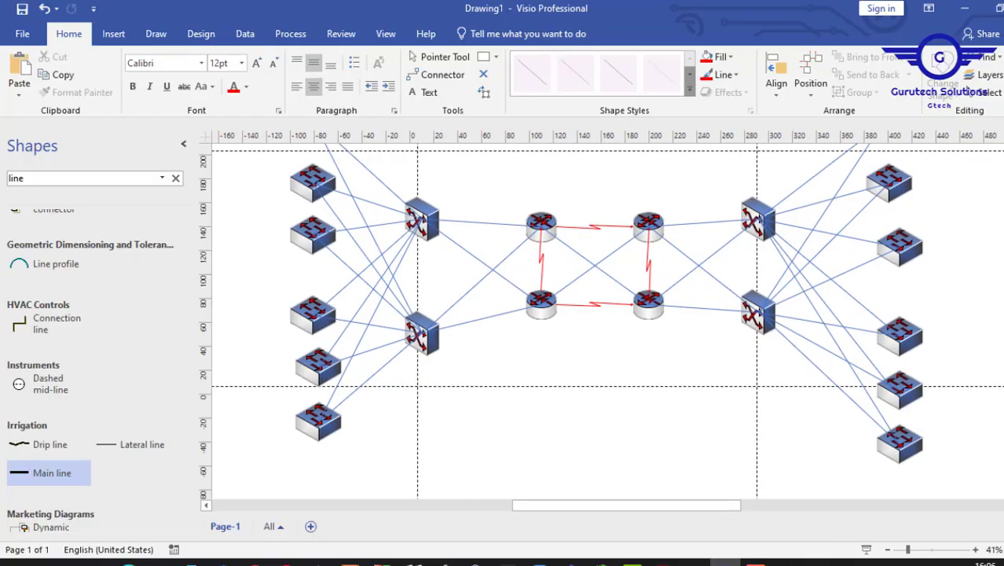
scroll(601, 322, up, 3)
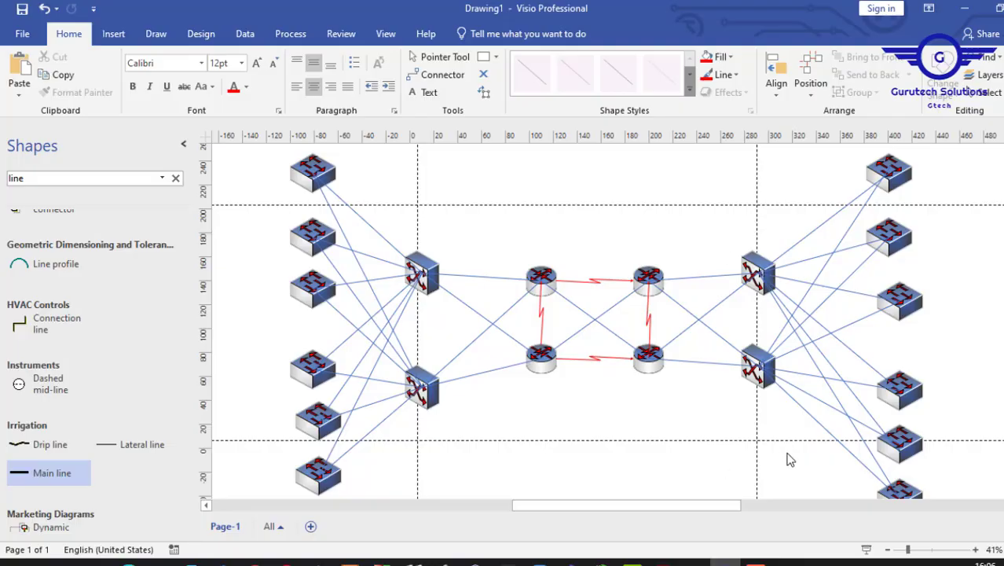
scroll(607, 320, down, 3)
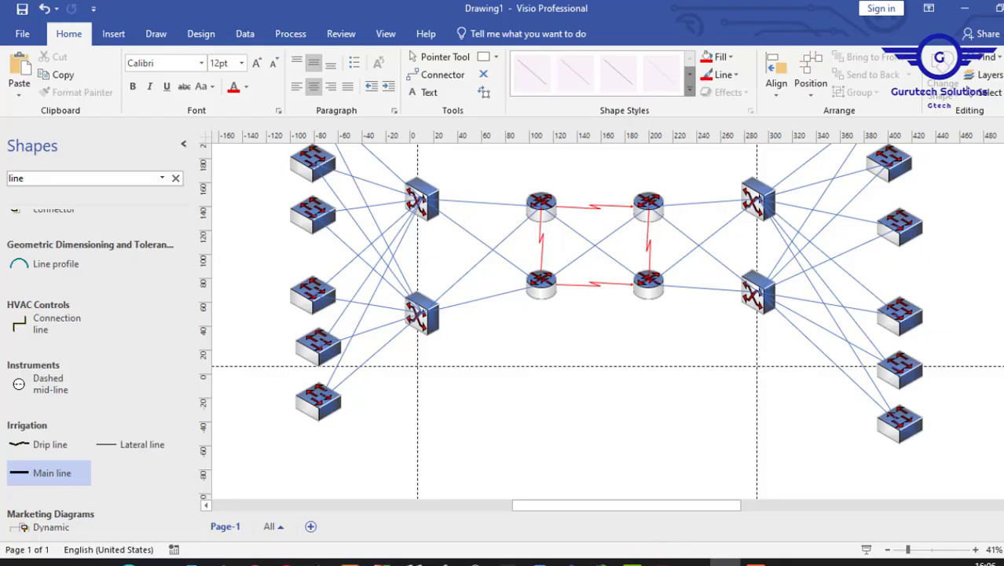
scroll(607, 320, up, 3)
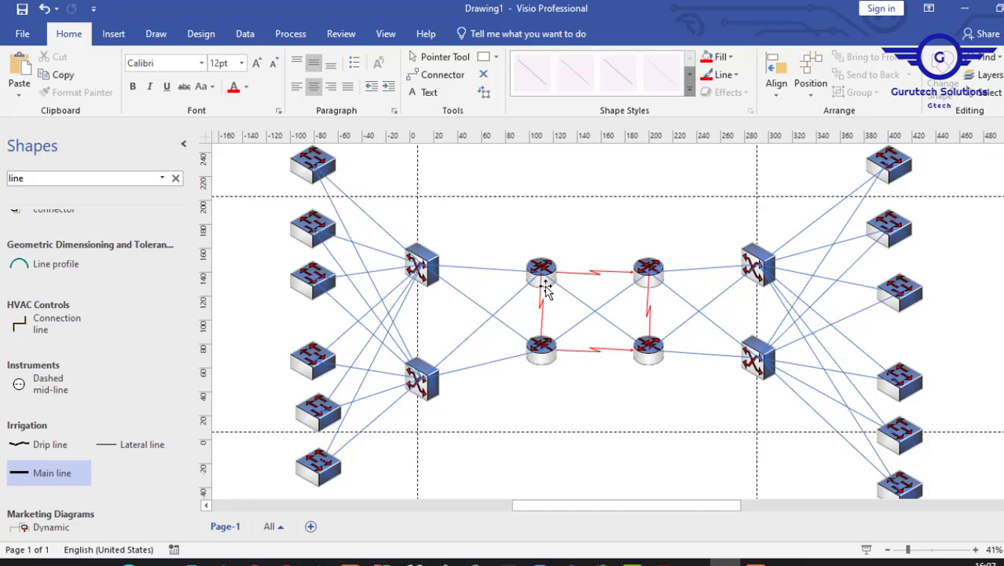
Step: Label the upper left router FLOOR1-Router
ctrl+scroll(546, 286, up, 3)
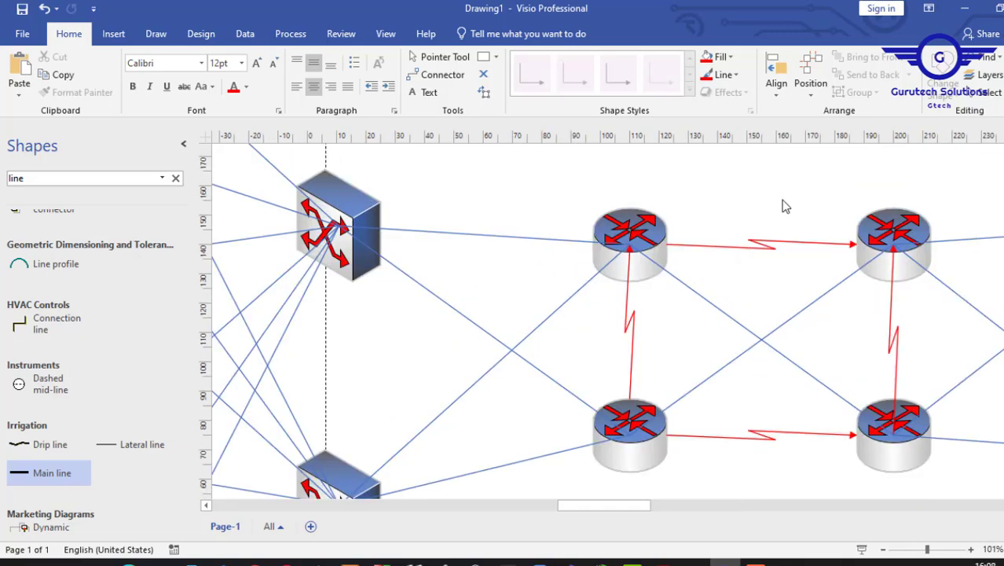
click(643, 269)
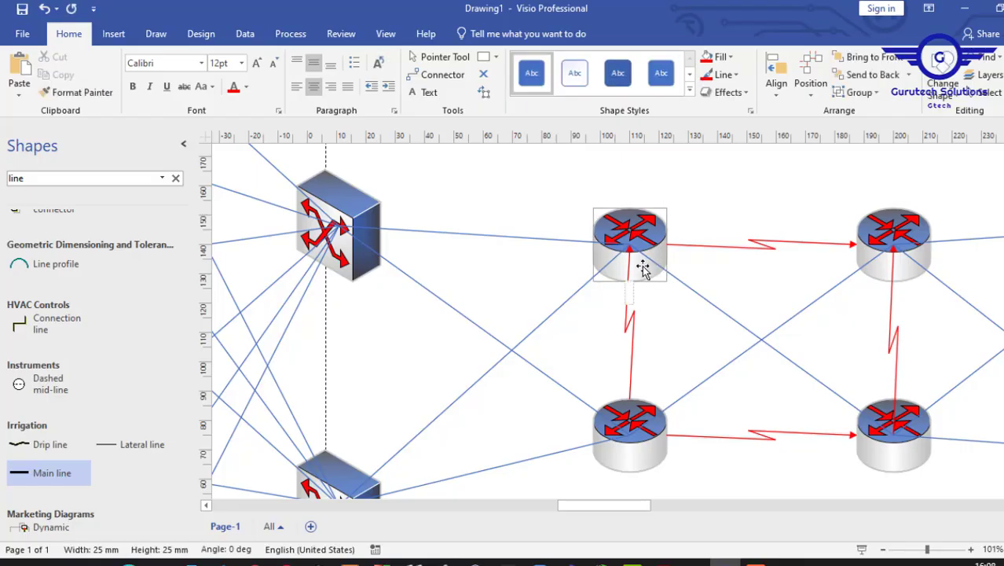
text(FLOOR1-Router)
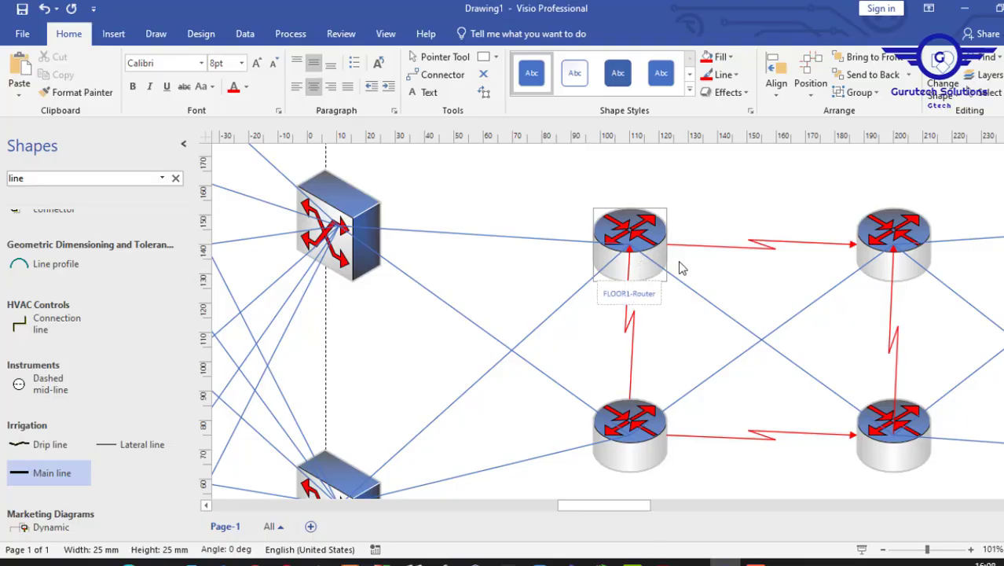
Step: Format the upper left router's label as bold, dark teal, 10 pt Calibri and copy its text for reuse
click(133, 86)
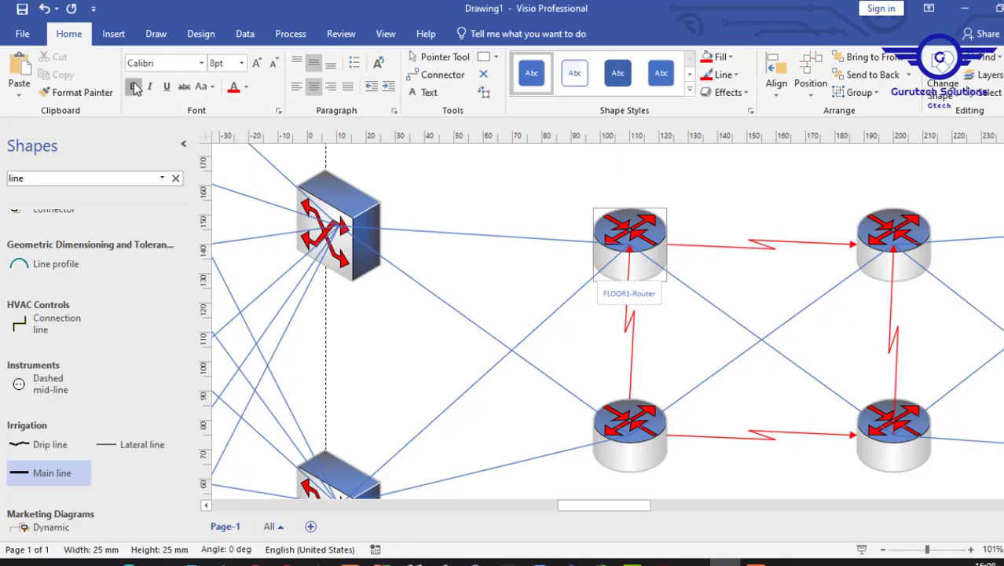
click(246, 86)
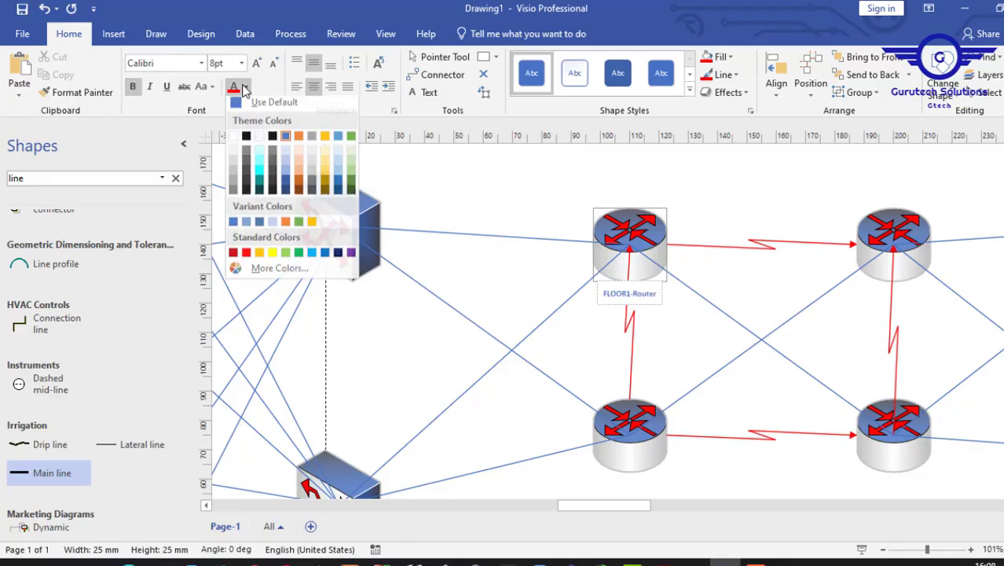
click(260, 191)
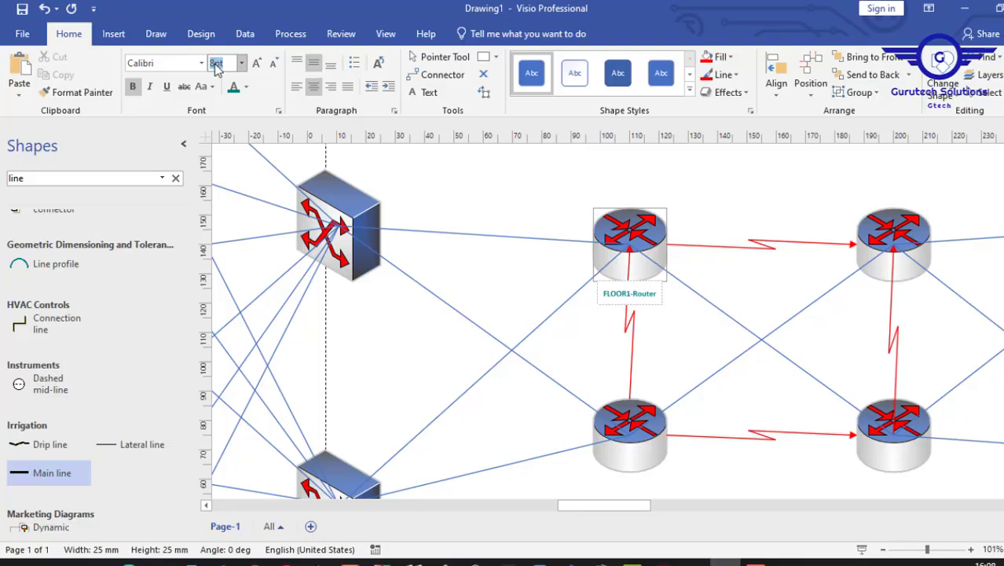
click(167, 62)
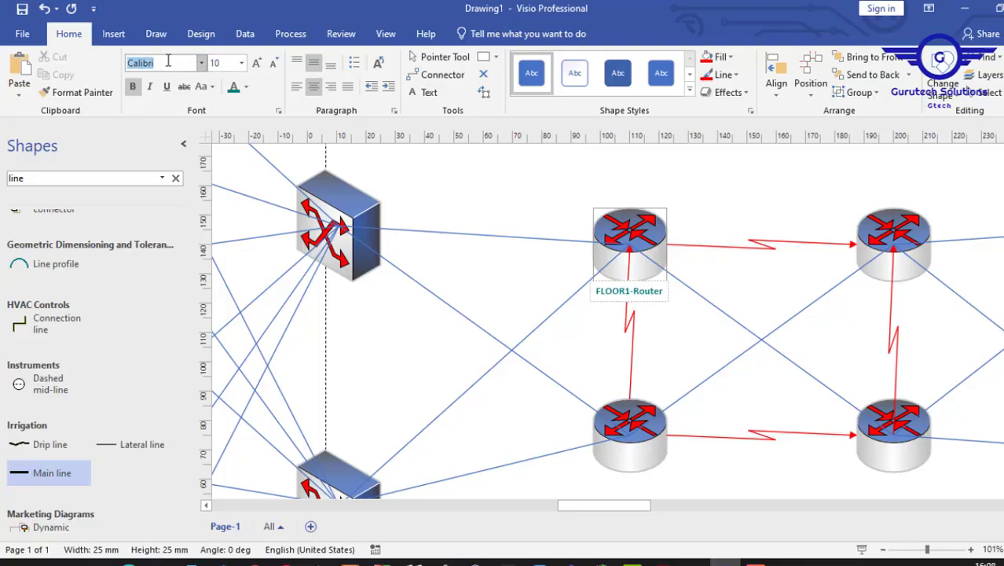
click(661, 292)
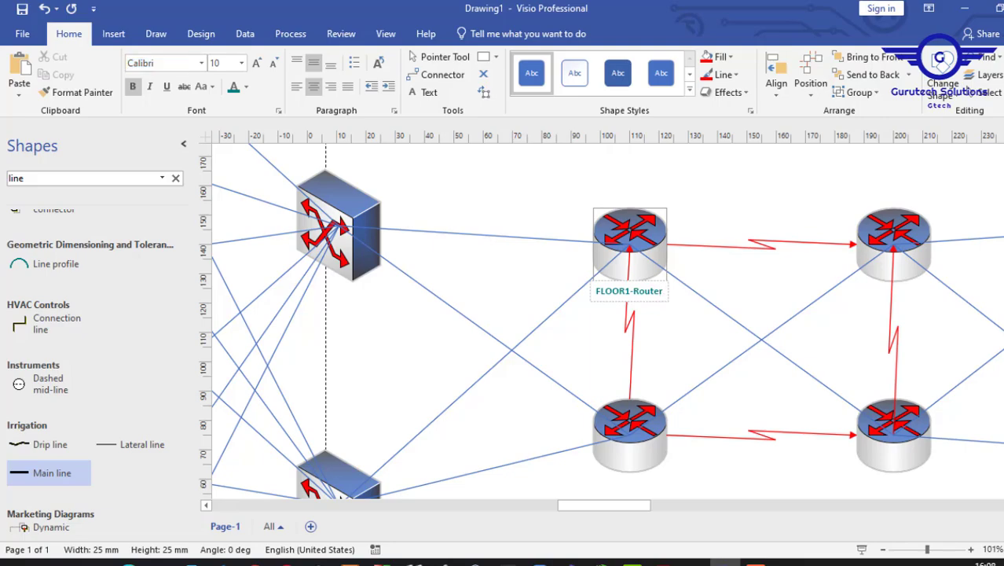
key(ctrl+a)
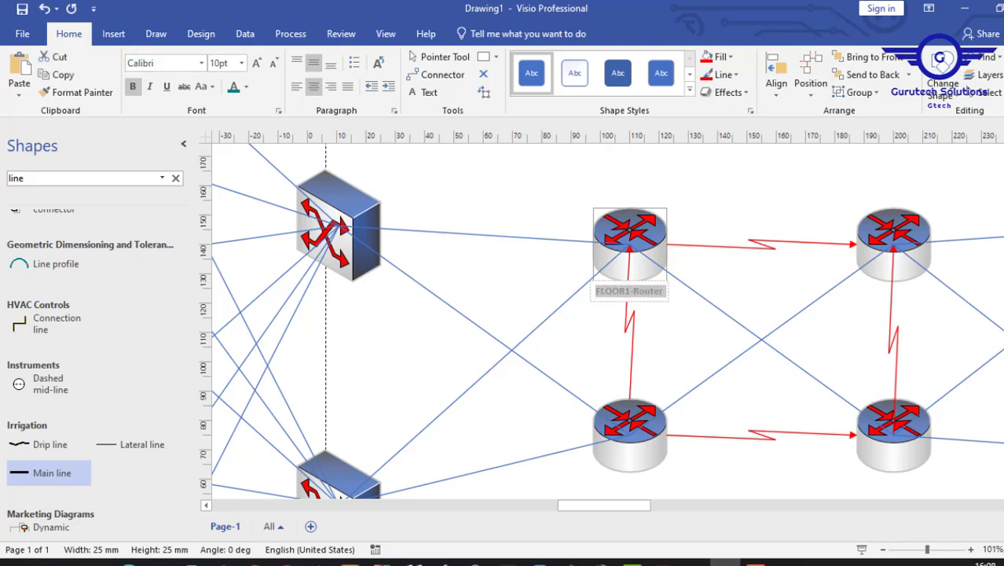
click(740, 228)
Step: Label the lower left router FLOOR-2-Router, reusing the copied label text
double_click(632, 462)
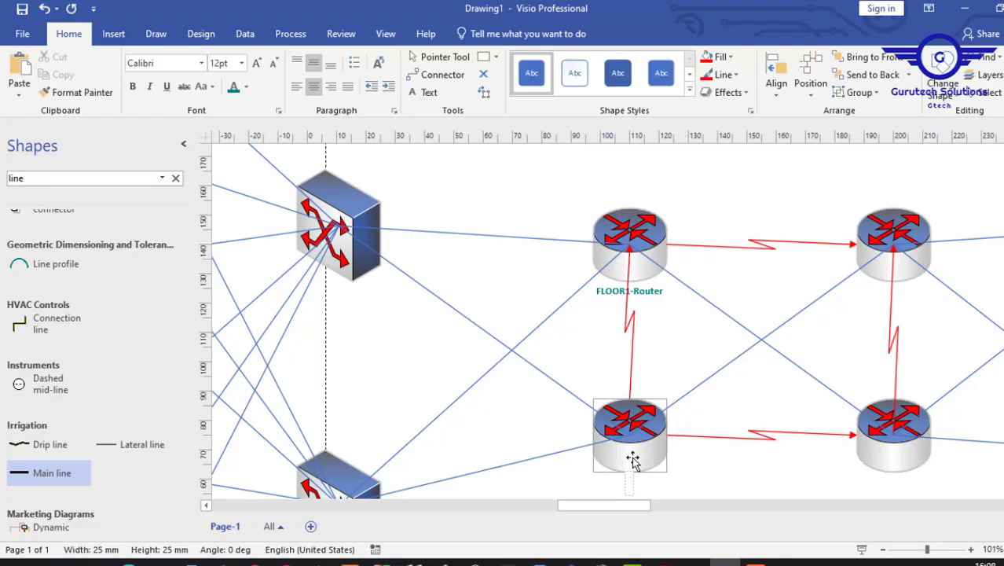
text(FLOOR1-Router)
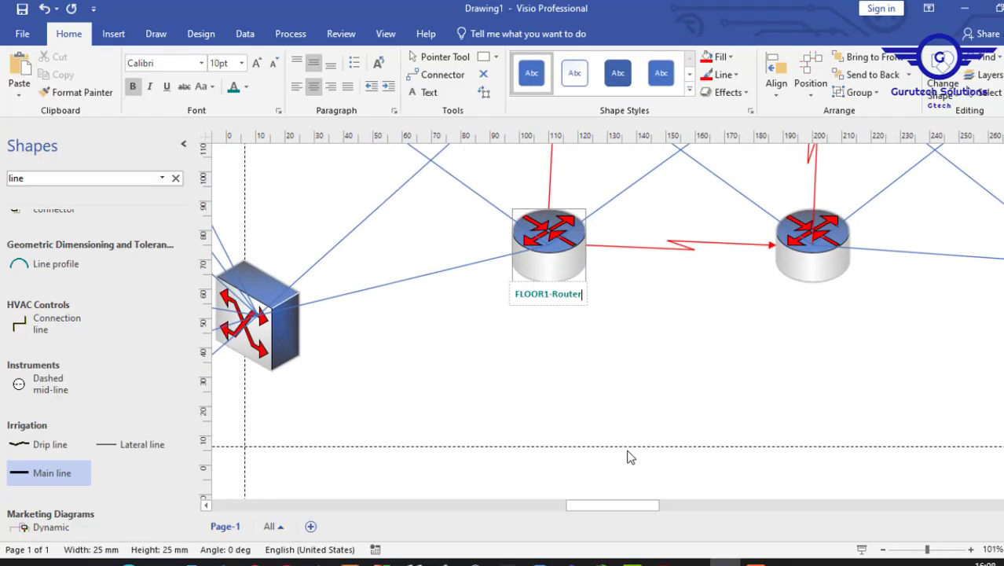
key(BackSpace)
text(-2)
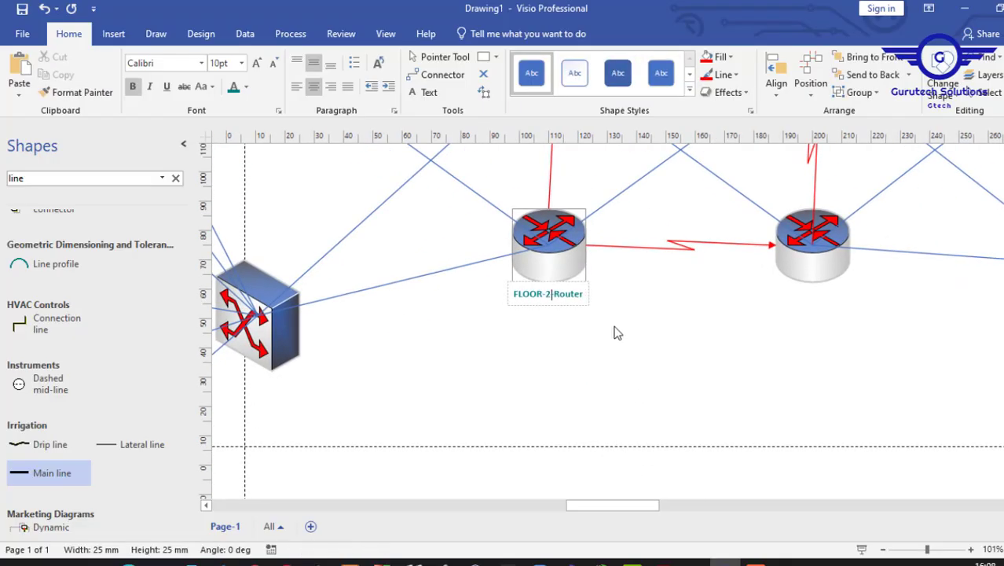
click(615, 330)
Step: Label the lower right router FLOOR-4-Router, reusing the FLOOR-2-Router label text
click(815, 275)
text(FLOOR-2-Router)
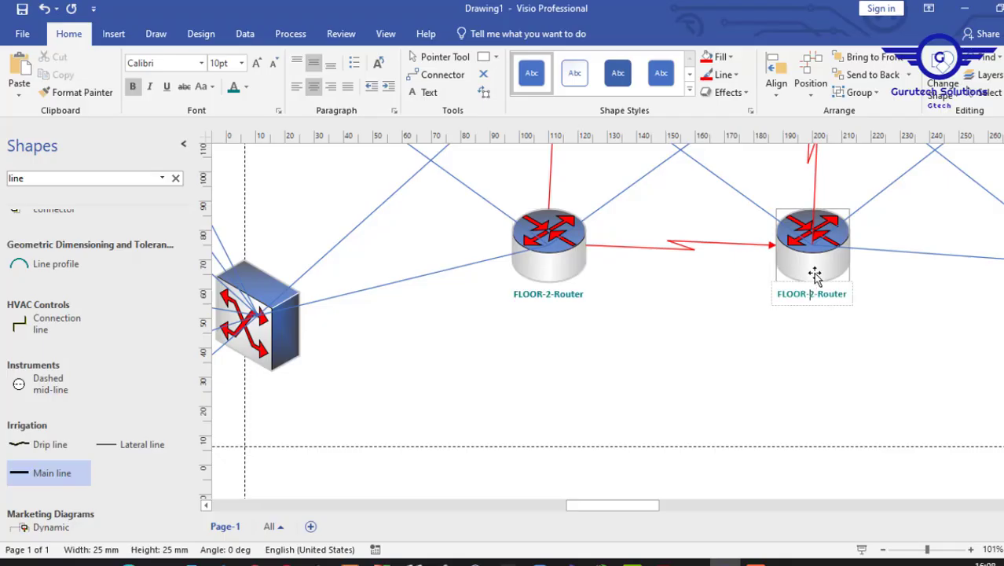
key(Delete)
text(4)
click(883, 549)
click(921, 481)
Step: Label the upper right router FLOOR-3-Router, reusing the FLOOR-2-Router label text
click(908, 549)
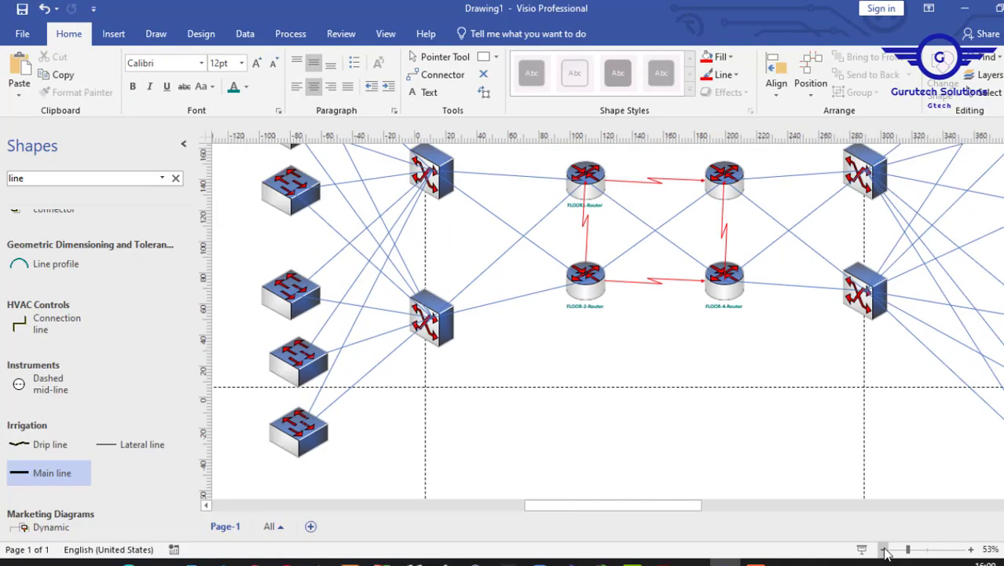
click(735, 193)
scroll(732, 195, up, 3)
double_click(518, 226)
text(FLOOR-2-Router)
key(Left)
key(Left)
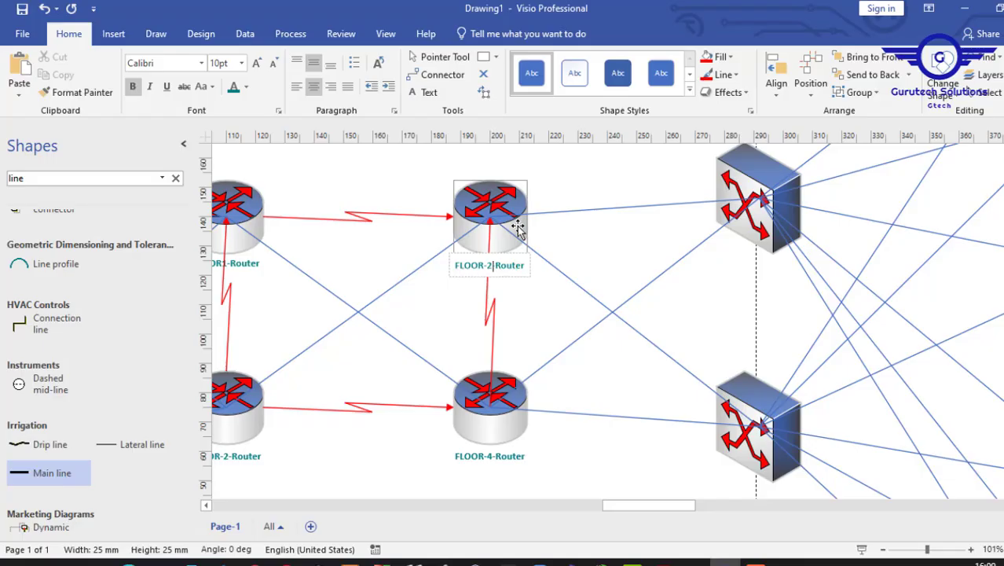
key(Delete)
text(3)
Step: Rename the upper left router's label as FLOOR-1-Router to match the hyphenation of the other router labels
double_click(241, 272)
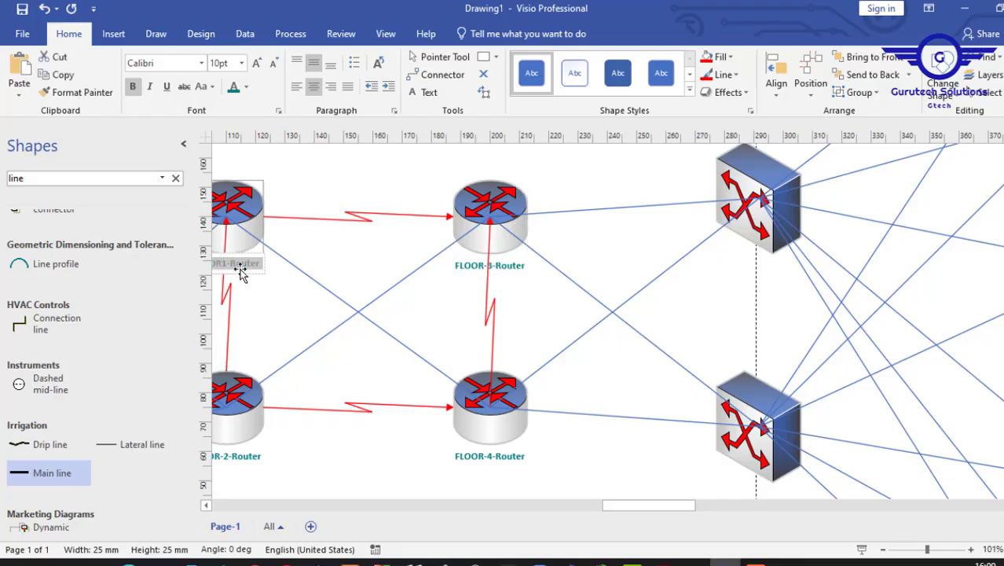
click(225, 268)
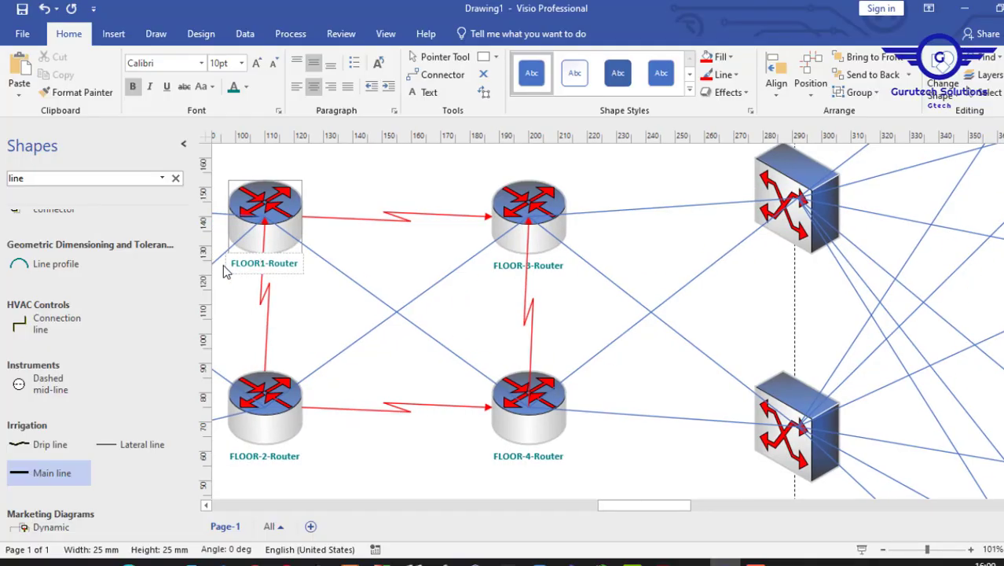
text(-)
click(347, 175)
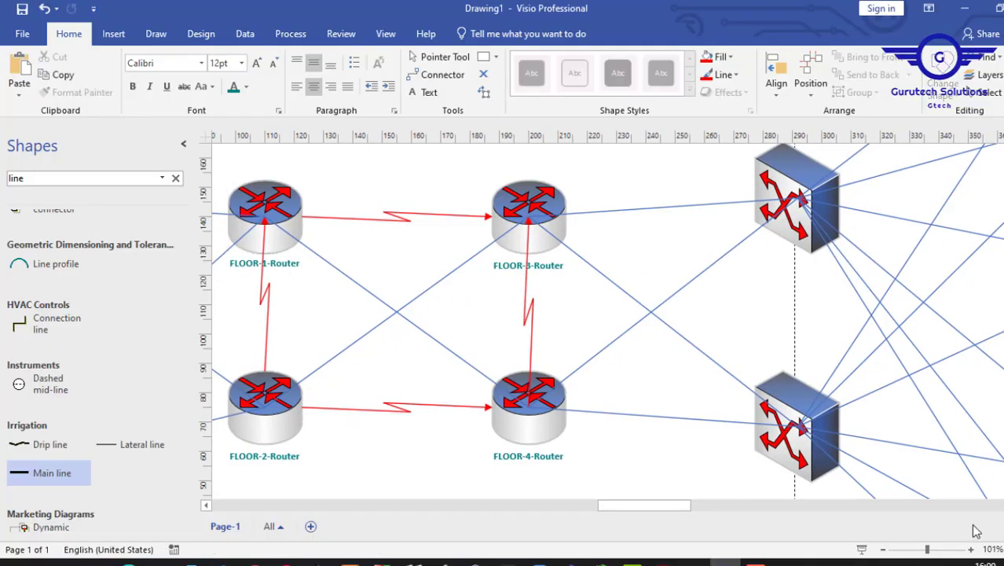
Step: Paste the copied router label onto the upper left layer-3 switch and change its floor number to 1
click(882, 549)
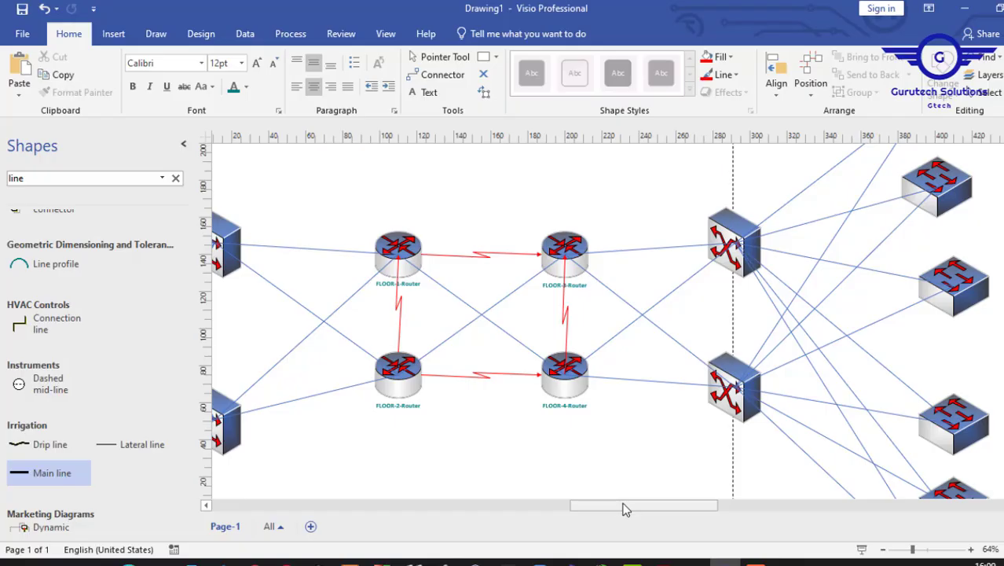
drag(625, 509, 587, 510)
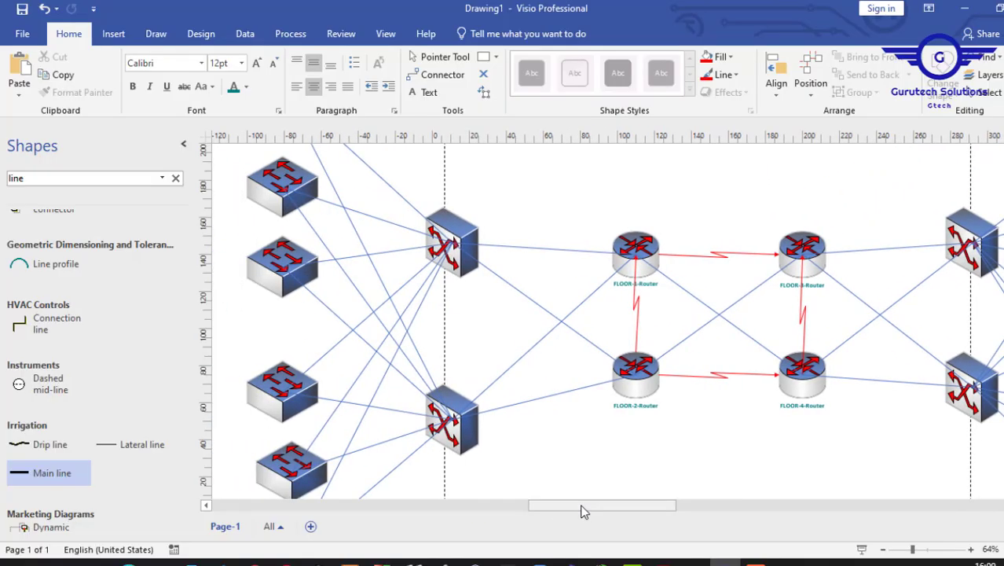
click(462, 271)
ctrl+scroll(462, 270, up, 3)
text(FLOOR-2-Router)
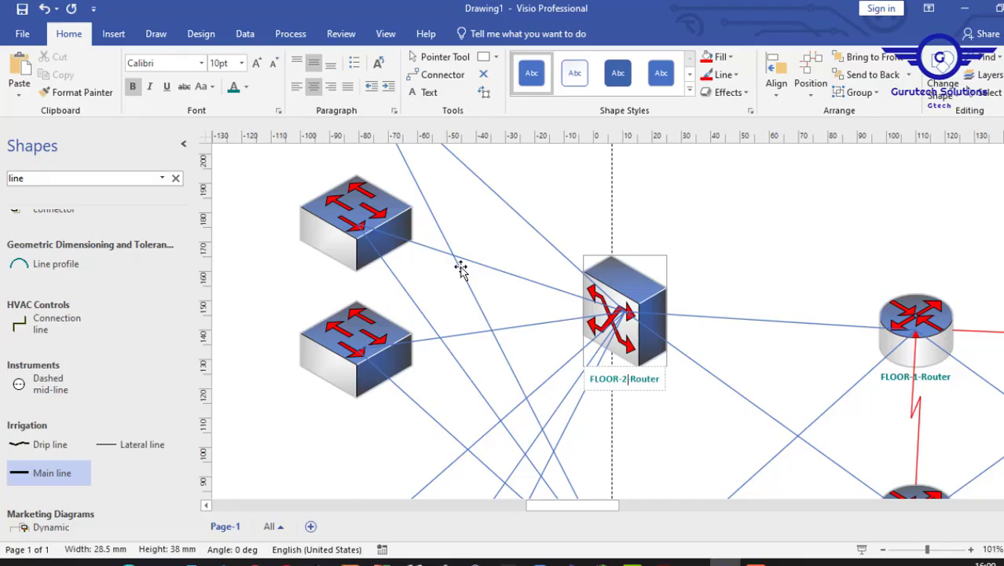
key(BackSpace)
key(BackSpace)
text(1-)
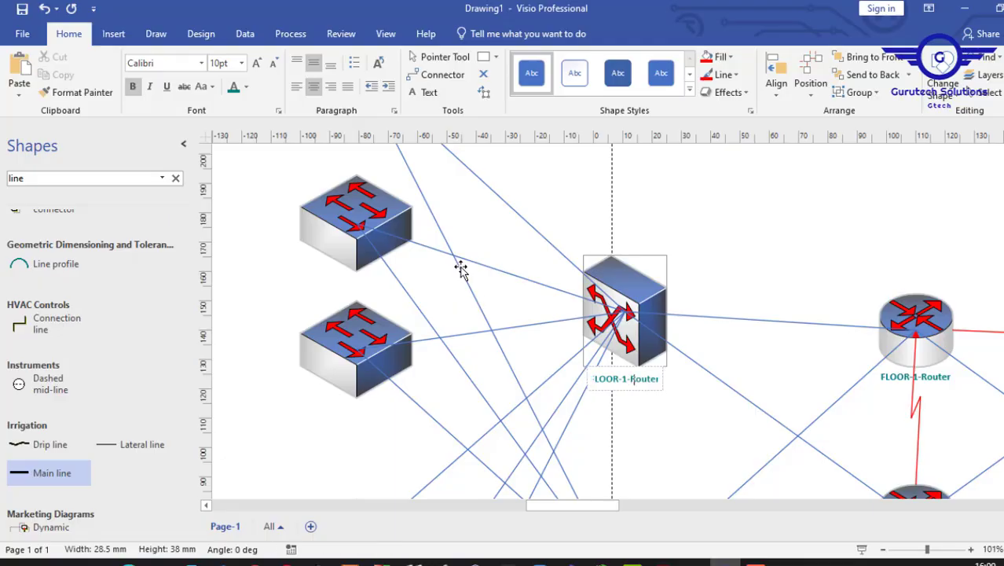
Step: Replace the word Router in that switch's label so it reads FLOOR-1-L3SW, and copy the label text
key(Delete)
key(Delete)
key(Delete)
key(Delete)
key(Delete)
key(Delete)
key(Delete)
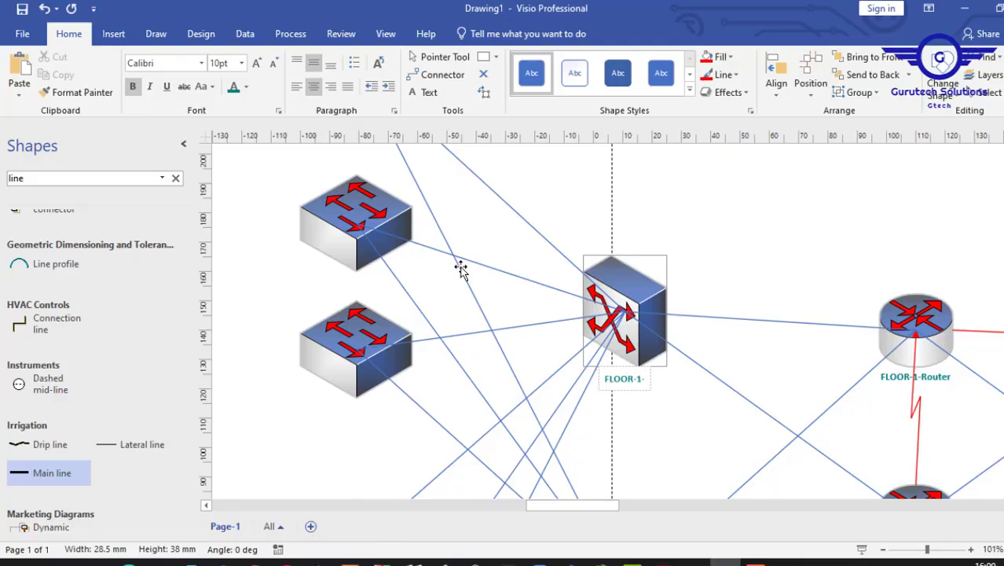
text(L)
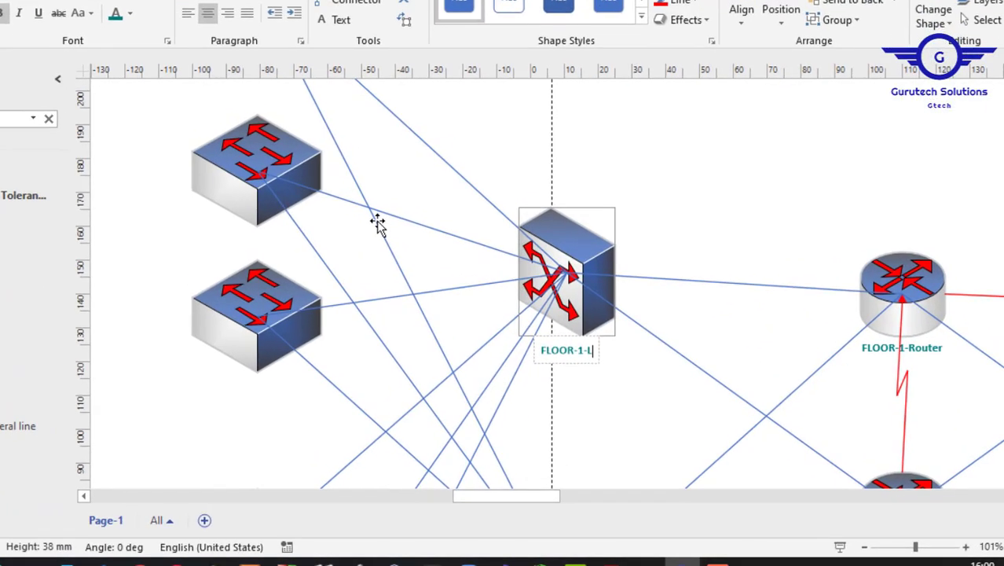
text(3S)
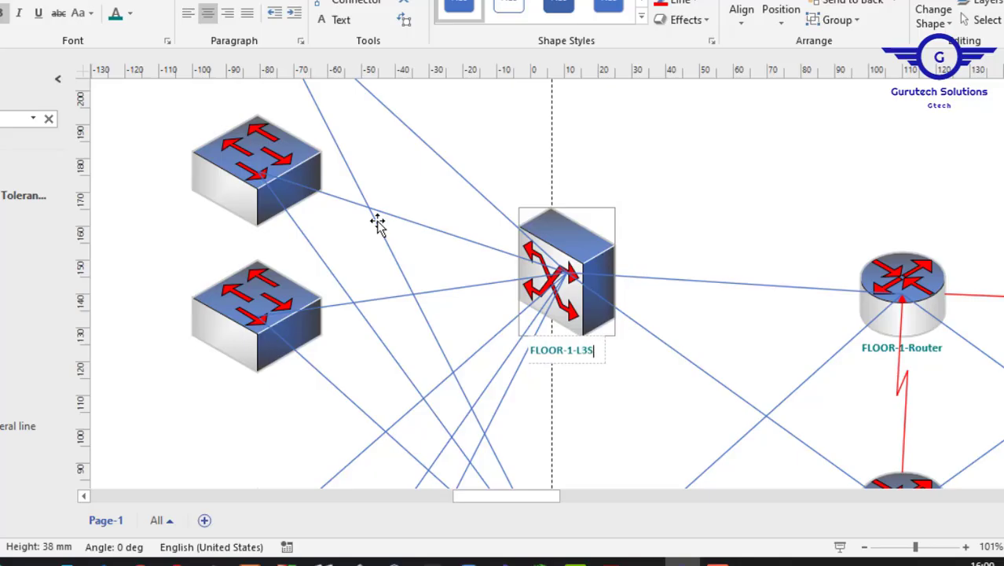
text(W)
key(ctrl+a)
key(ctrl+c)
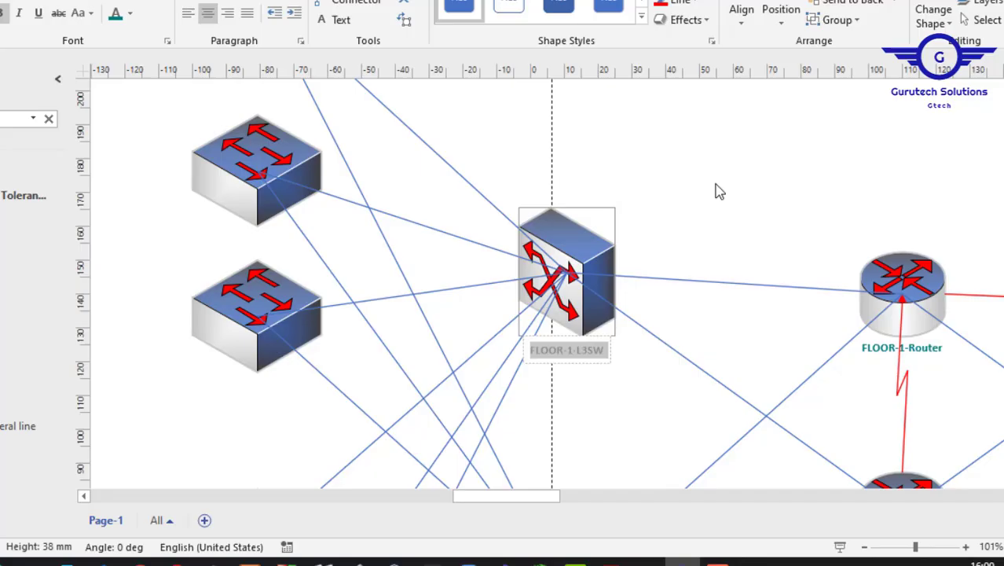
text(1)
key(ctrl+z)
click(626, 390)
Step: Label the lower left layer-3 switch FLOOR-2-L3SW, reusing the copied label text
scroll(593, 264, down, 10)
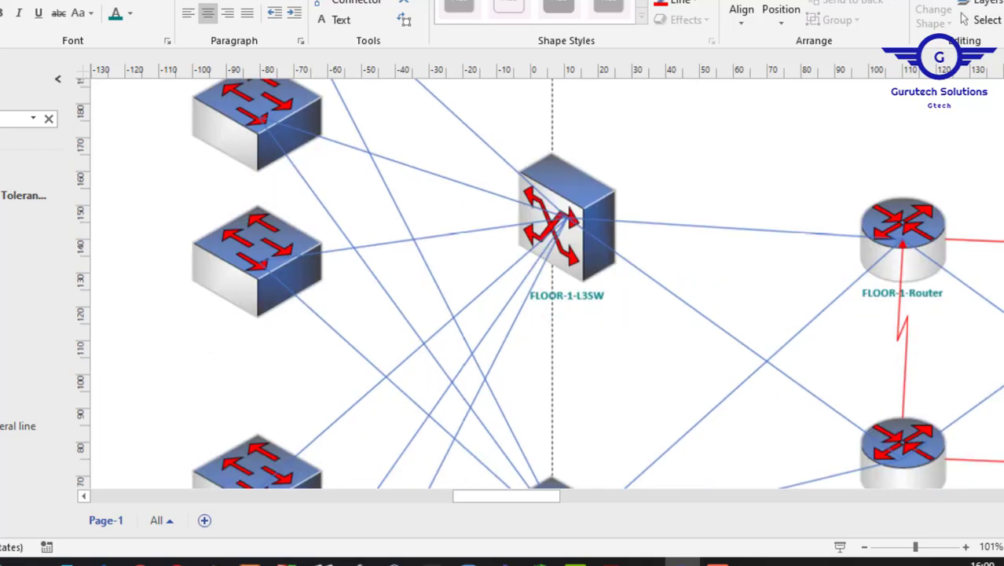
double_click(593, 265)
key(ctrl+v)
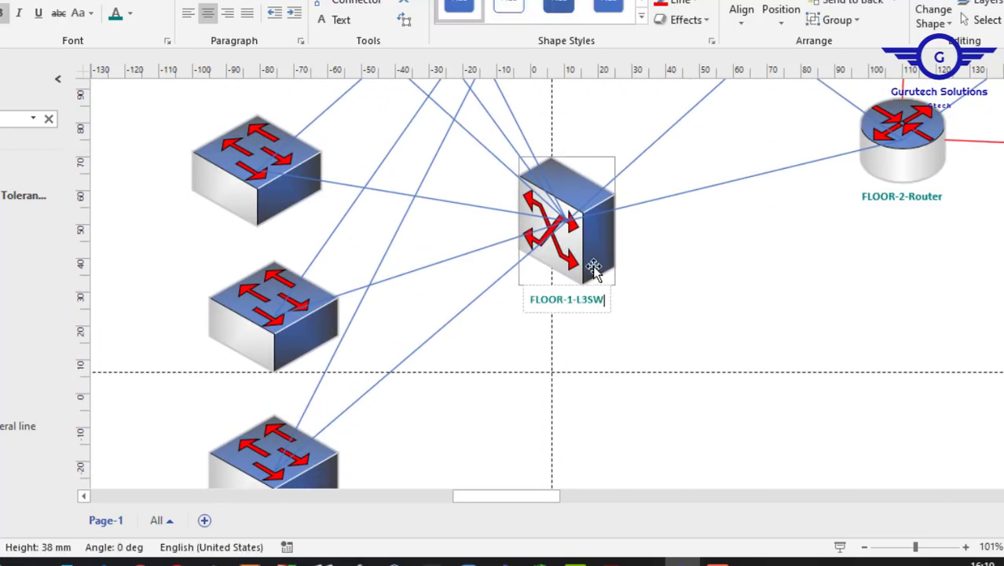
key(Left)
key(Left)
key(Left)
key(Left)
key(Left)
key(BackSpace)
text(2)
click(641, 310)
Step: Label the lower right layer-3 switch FLOOR-4-L3SW, reusing the copied label text
drag(554, 494, 651, 496)
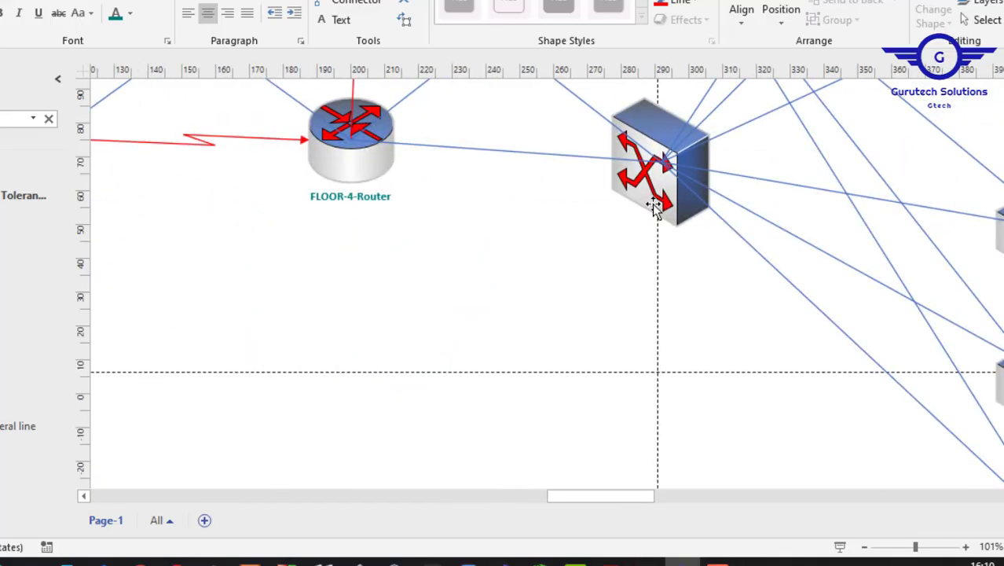
double_click(655, 207)
key(ctrl+v)
key(Left)
key(Left)
key(Left)
key(Left)
key(Left)
key(BackSpace)
text(4)
scroll(564, 293, up, 6)
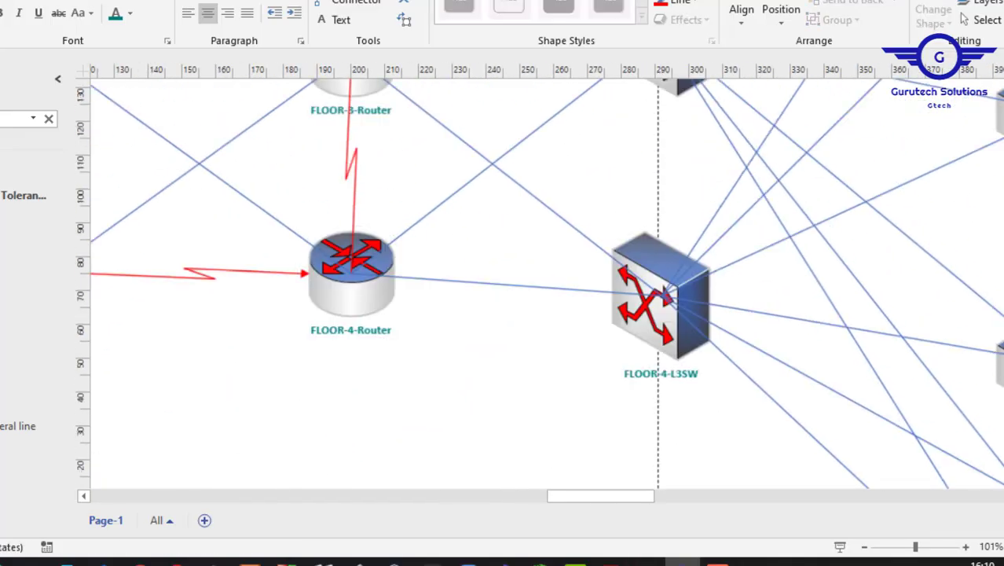
Step: Label the upper right layer-3 switch FLOOR-3-L3SW, reusing the copied label text
double_click(649, 305)
key(ctrl+v)
key(Left)
key(Left)
key(Left)
key(Left)
key(Left)
key(BackSpace)
text(3)
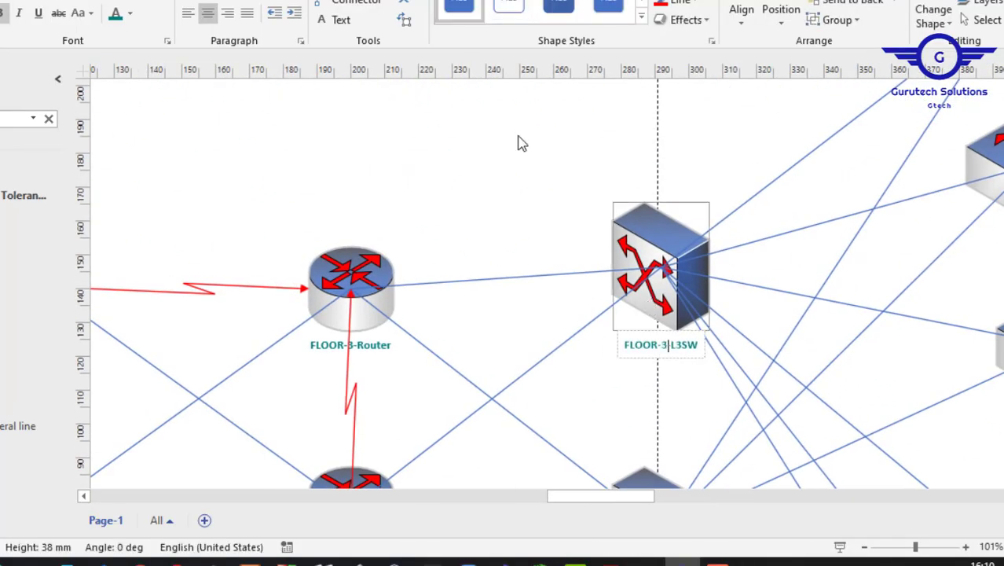
click(518, 143)
Step: Label the topmost access switch on the left side of the topology Management-sw
scroll(518, 196, down, 5)
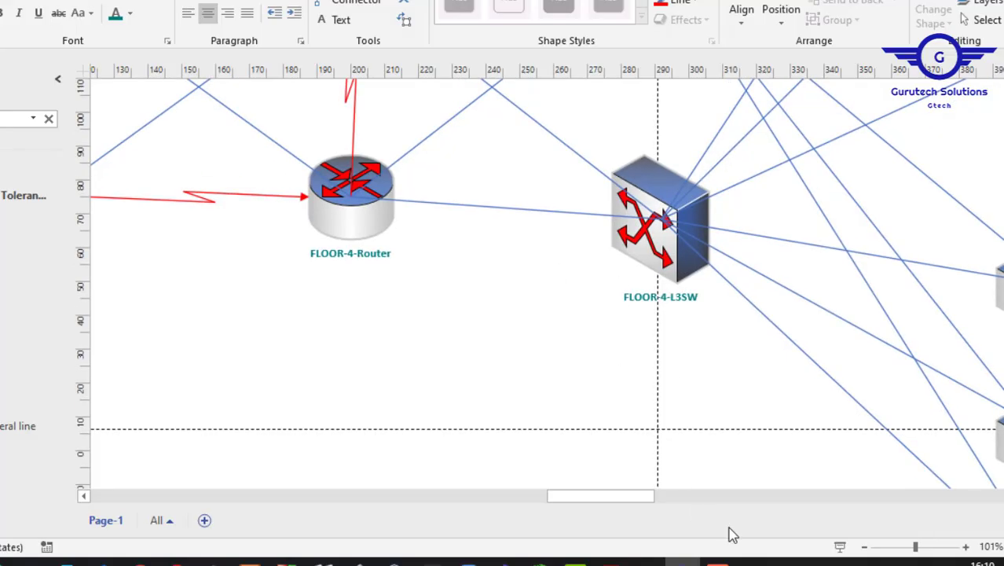
click(864, 547)
click(864, 547)
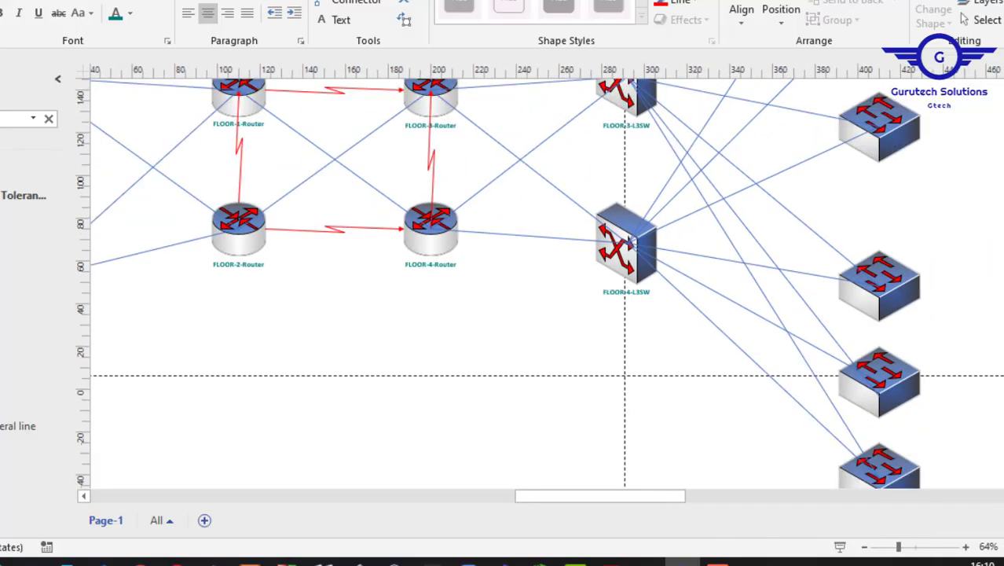
scroll(539, 282, up, 3)
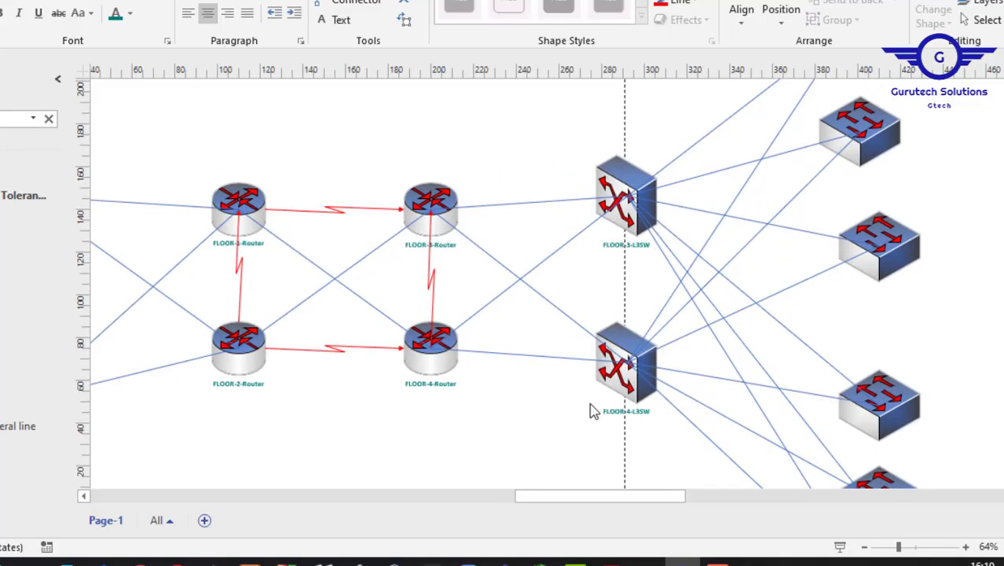
drag(593, 494, 521, 497)
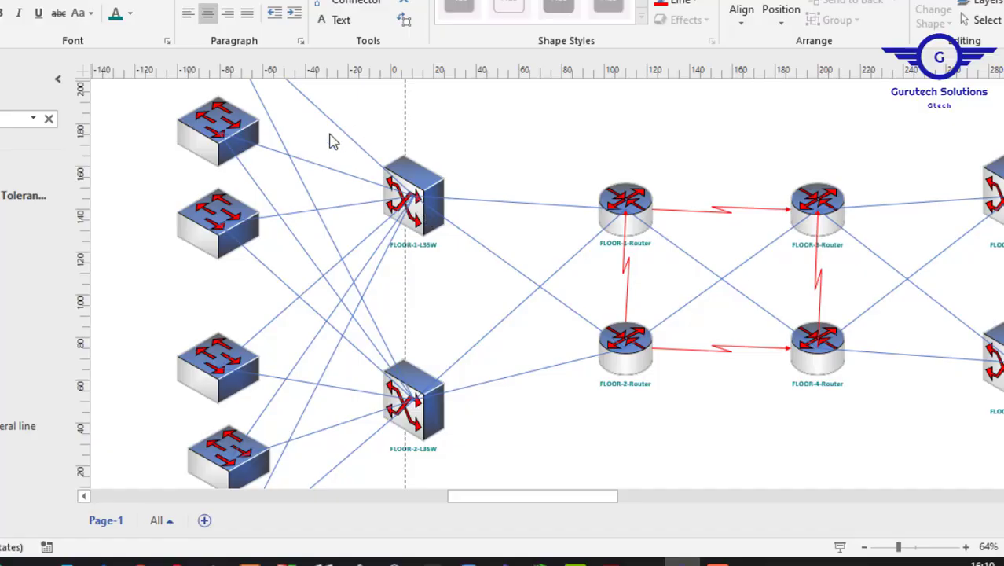
scroll(547, 283, up, 3)
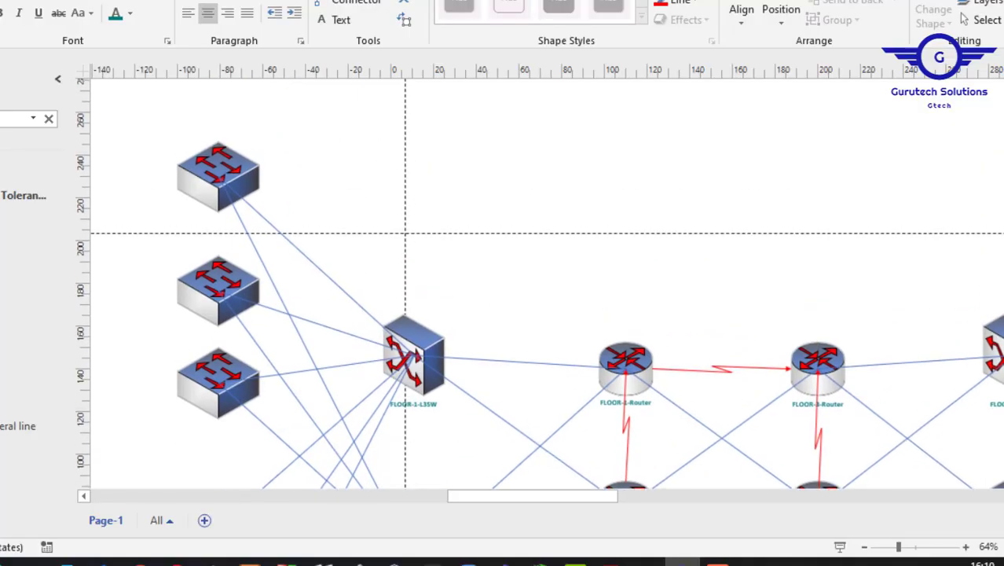
scroll(547, 305, down, 1)
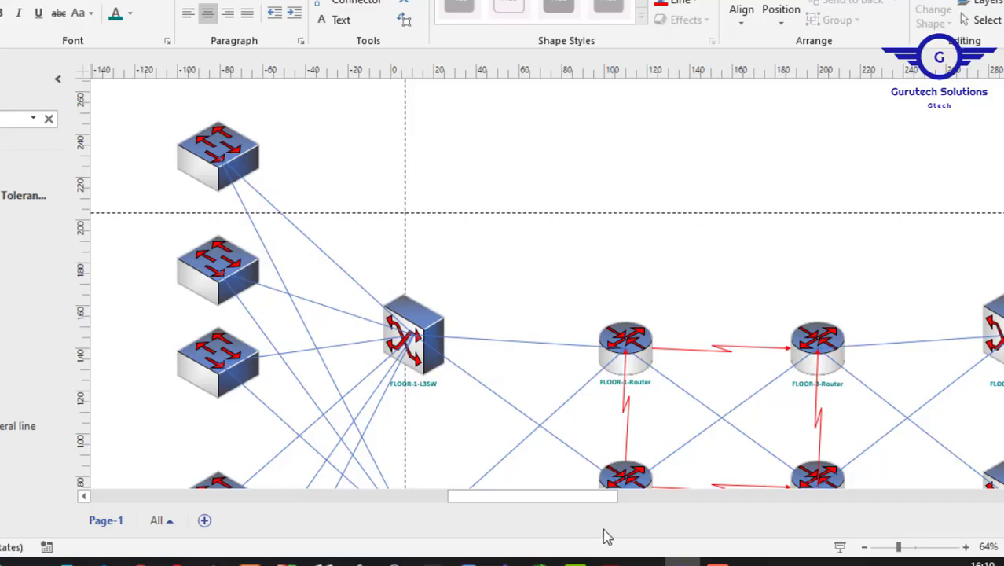
click(612, 563)
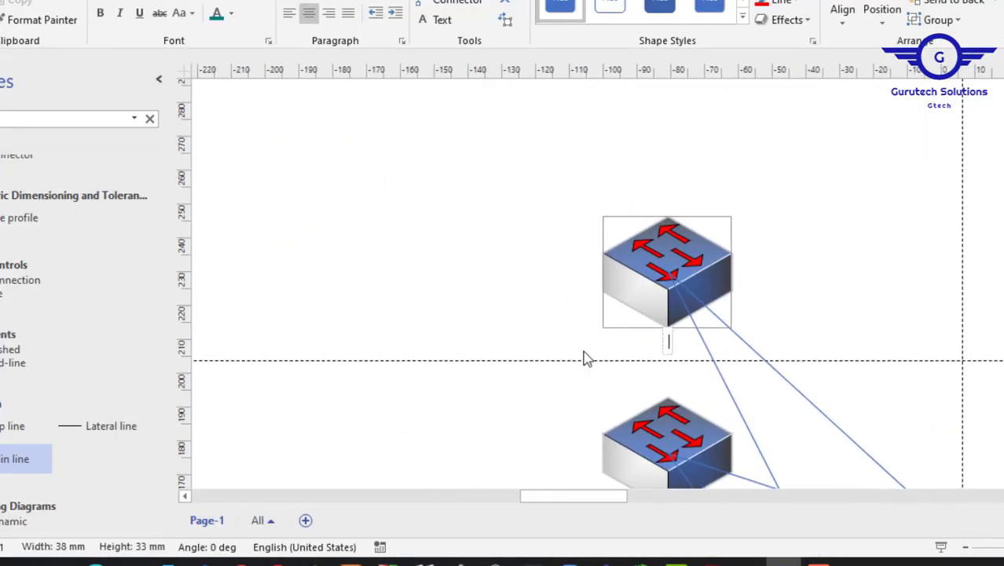
text(Mana)
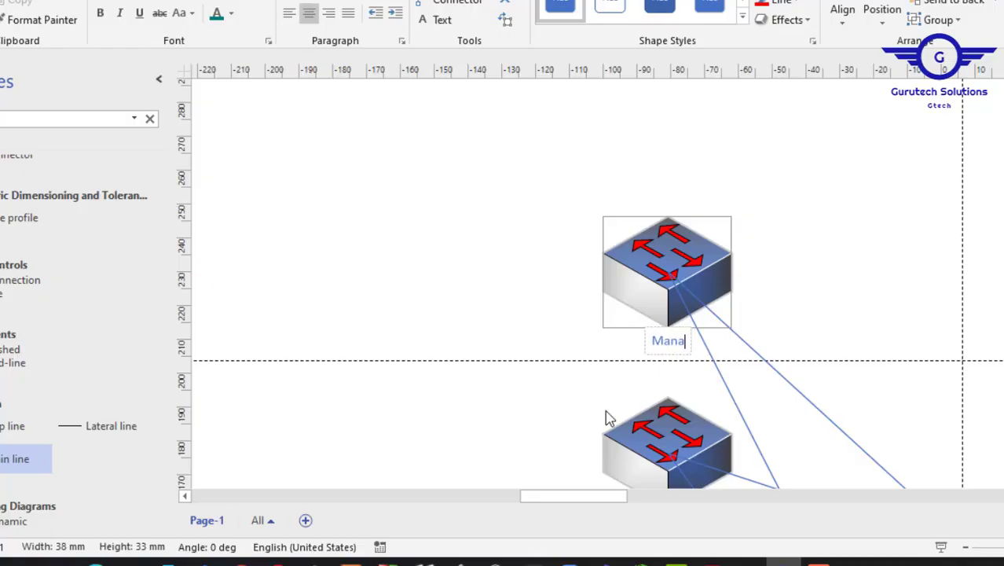
text(gement)
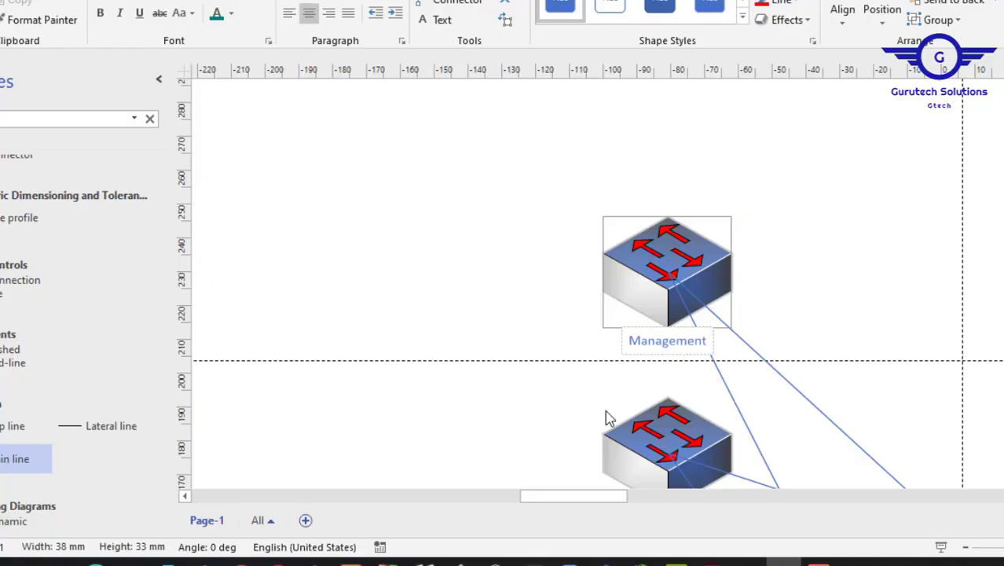
text(-sw)
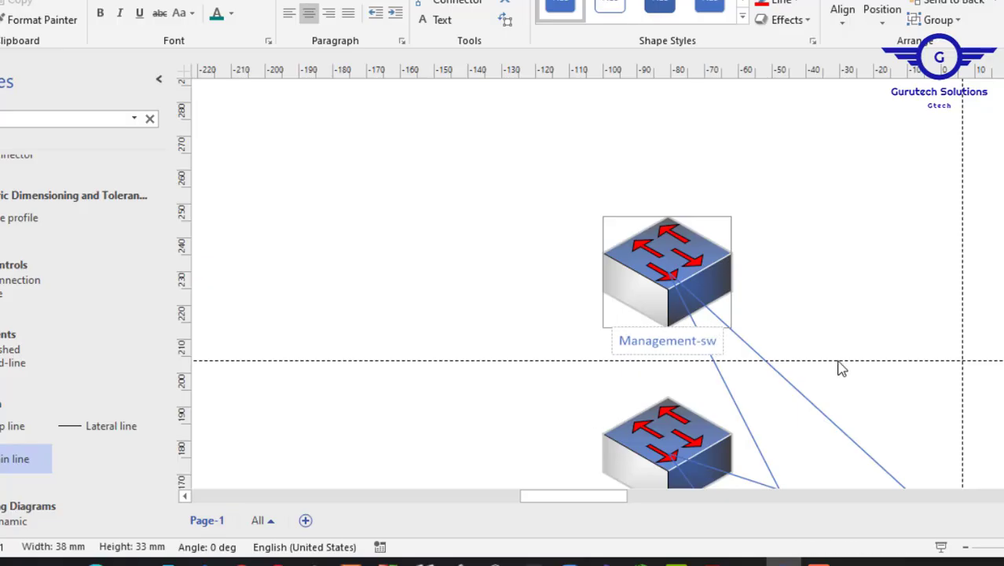
Step: Label the access switch directly below the Management switch Research-sw
scroll(643, 228, down, 5)
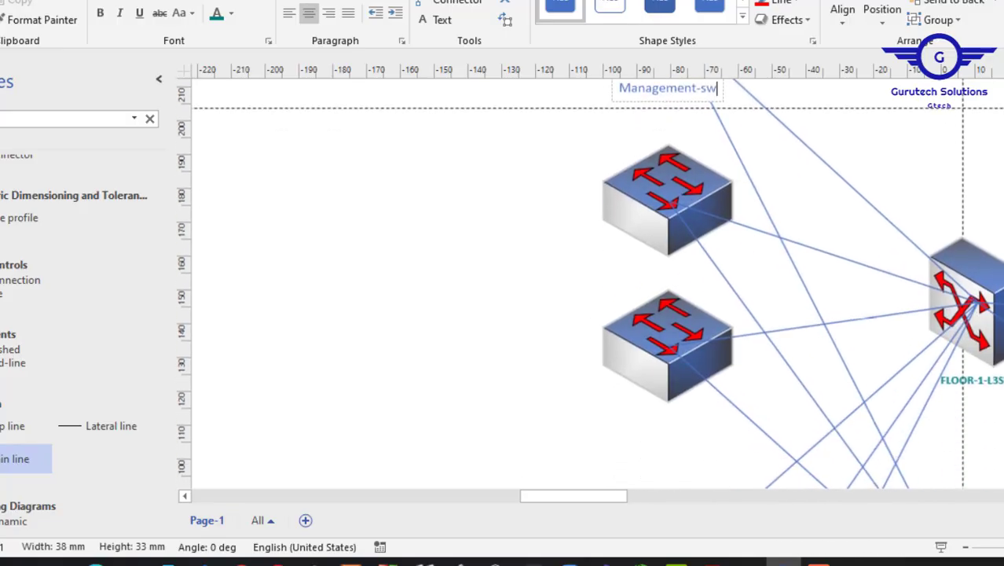
click(659, 233)
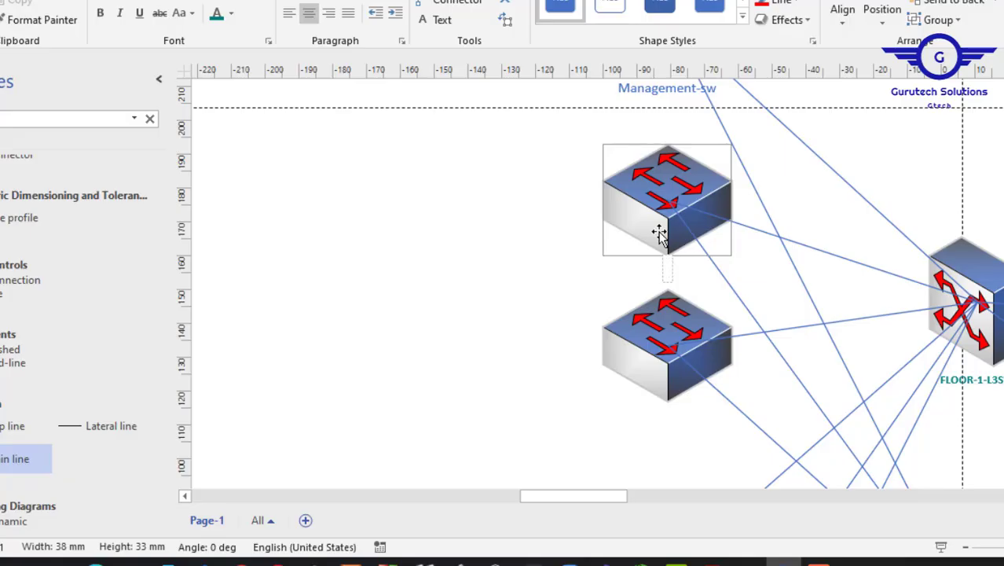
text(Research)
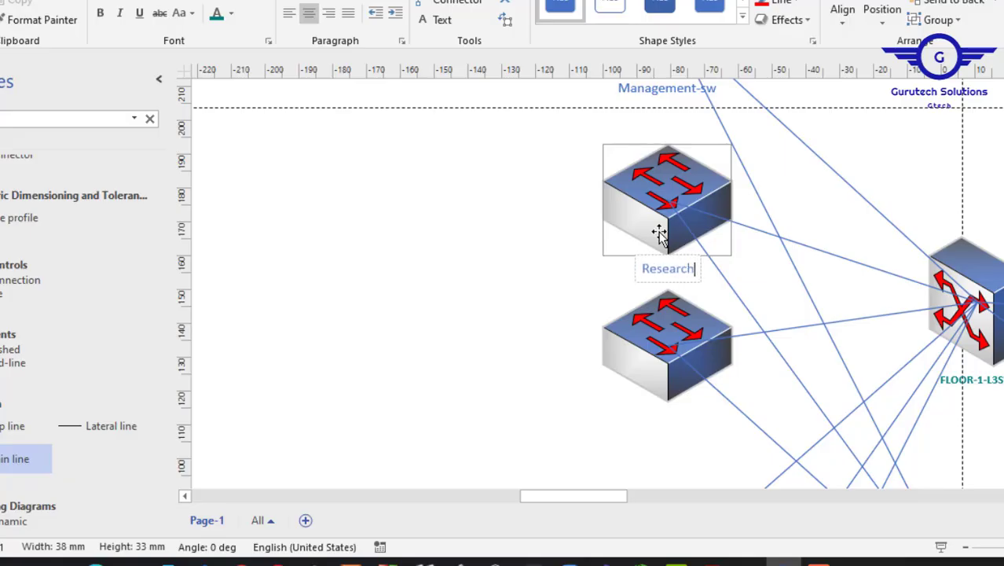
text(-sw)
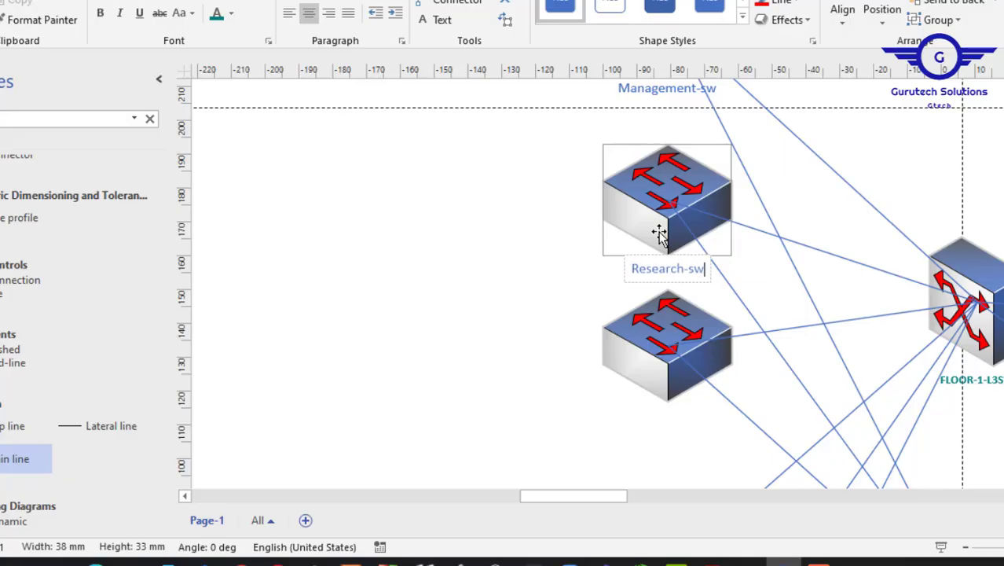
Step: Label the access switch directly below the Research switch HR-sw
scroll(650, 264, down, 5)
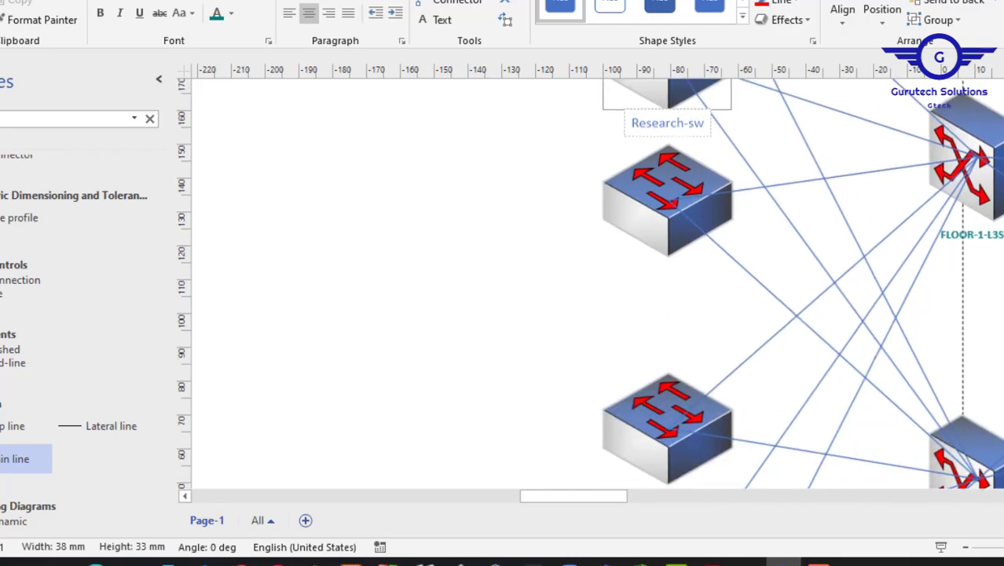
click(662, 239)
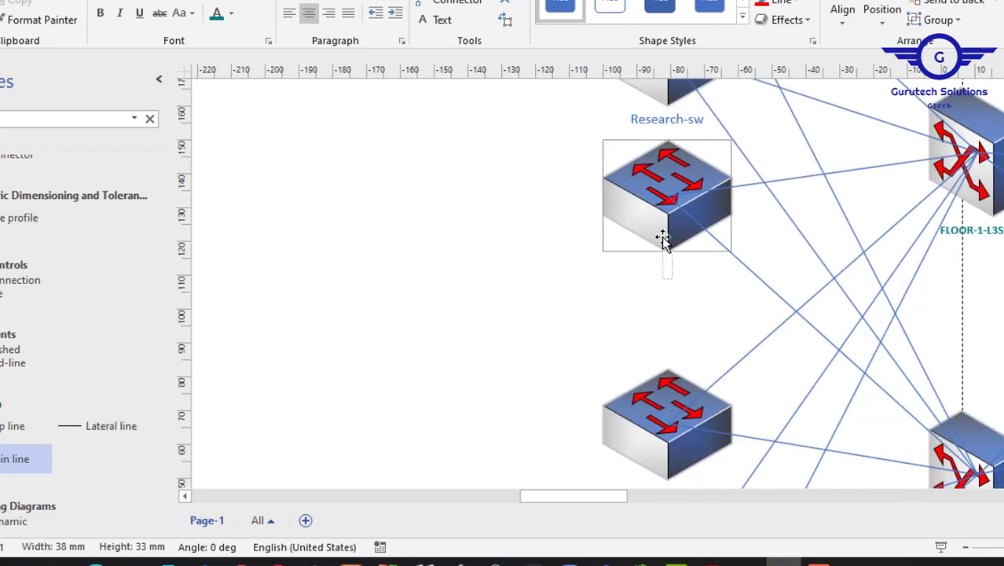
text(HR-sw)
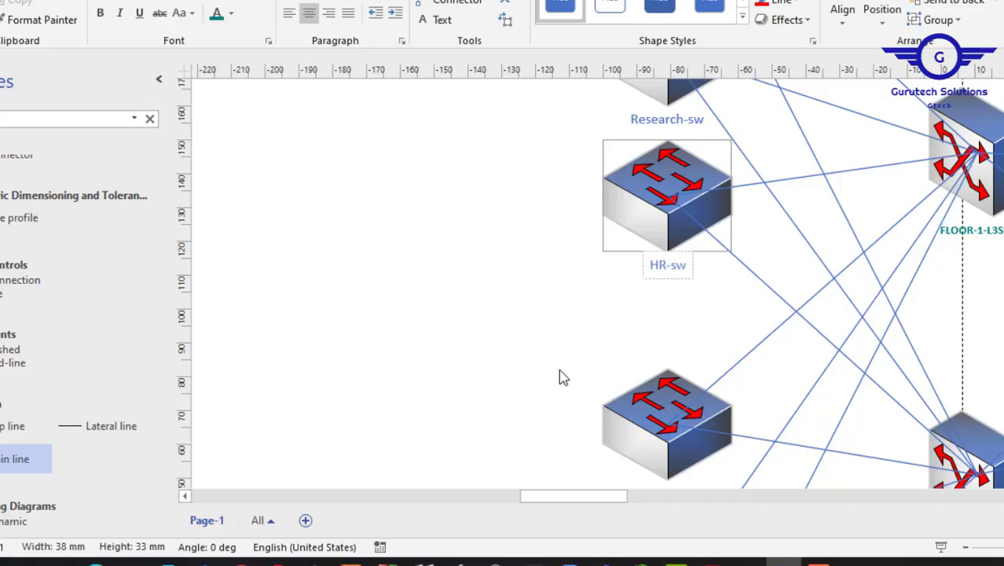
click(770, 307)
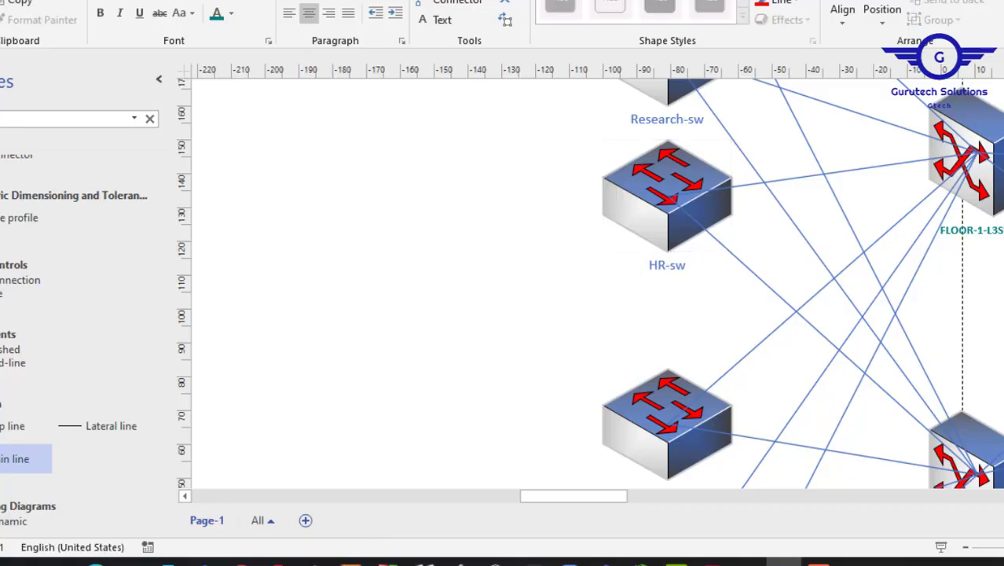
Step: Look up the second-floor departments in the project PDF and label the access switch below the HR switch Marketing-sw
scroll(597, 282, up, 8)
scroll(597, 283, down, 12)
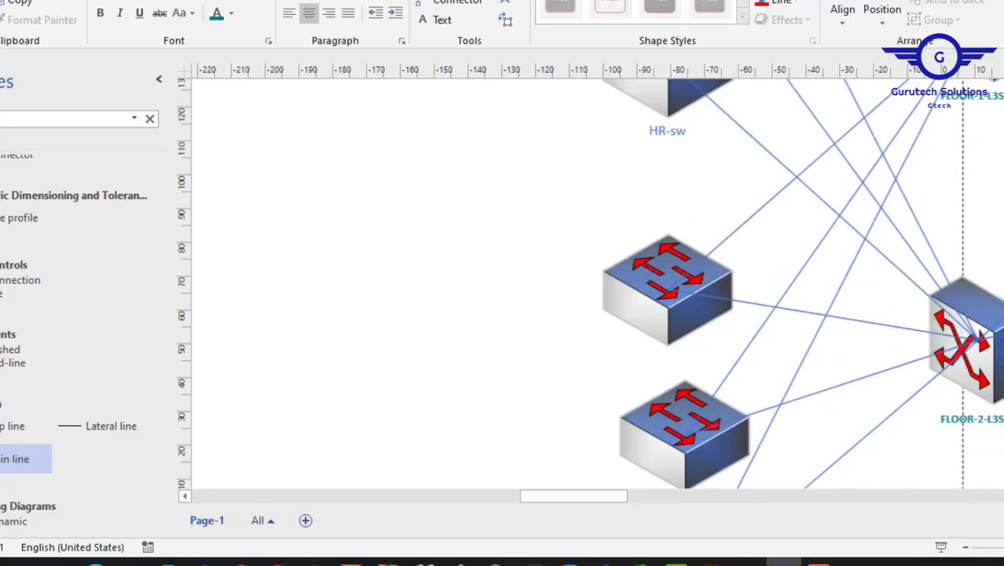
scroll(843, 458, down, 4)
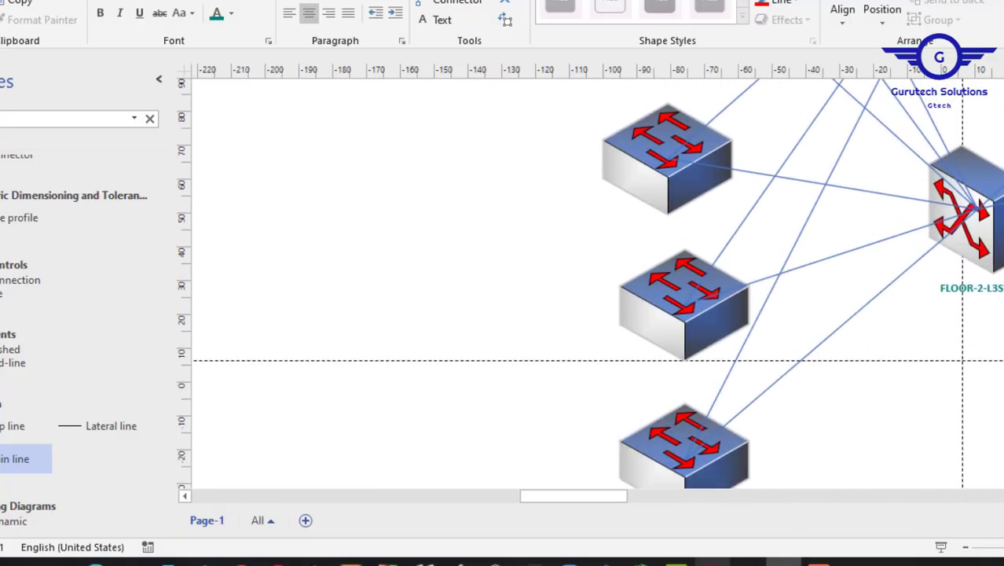
click(711, 562)
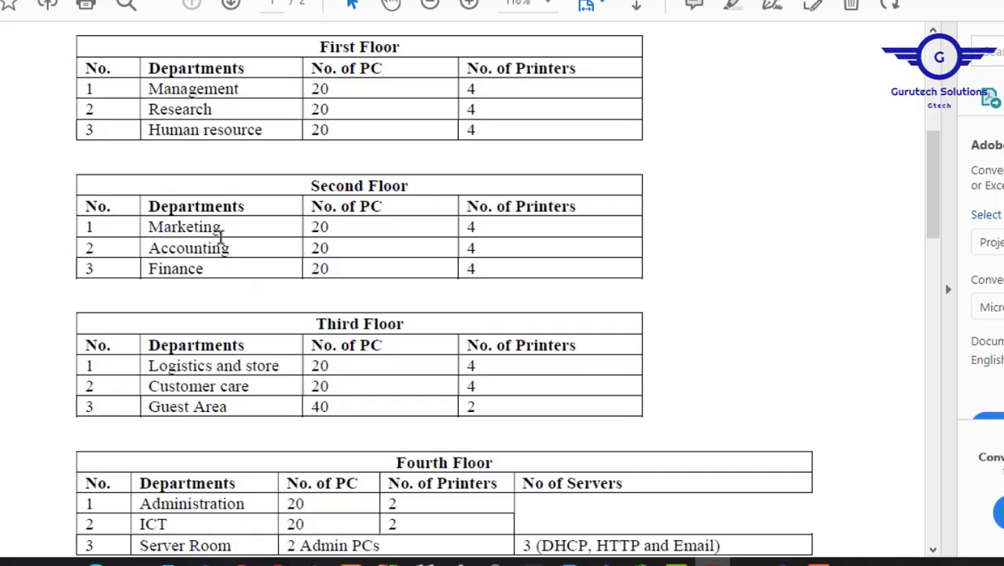
key(alt+Tab)
scroll(661, 154, down, 1)
click(661, 154)
text(Marketing-sw)
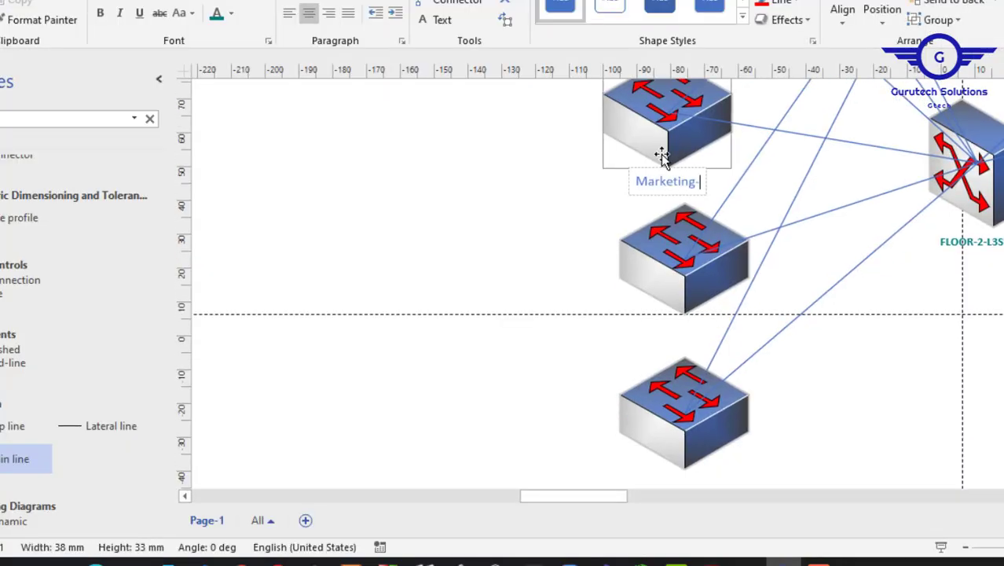
Step: Label the two access switches below the Marketing switch Accounting-sw and Finance-sw
click(687, 297)
text(Accounting-sw)
click(684, 420)
text(Finance-sw)
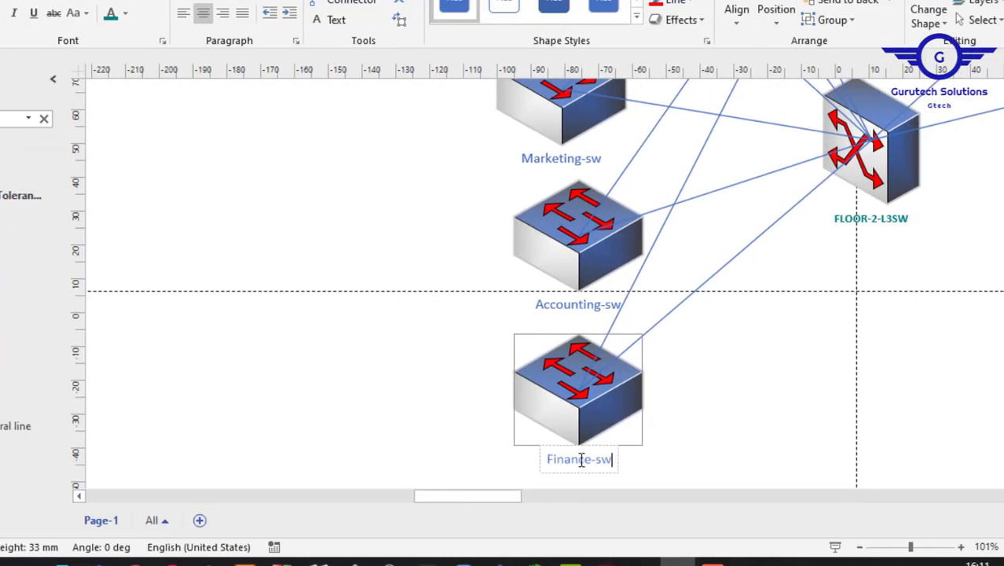
Step: Look up the third-floor departments in the project PDF and label the topmost access switch on the topology's right side Logistic-sw
scroll(542, 496, right, 5)
drag(539, 505, 636, 507)
drag(1002, 324, 1002, 263)
click(605, 561)
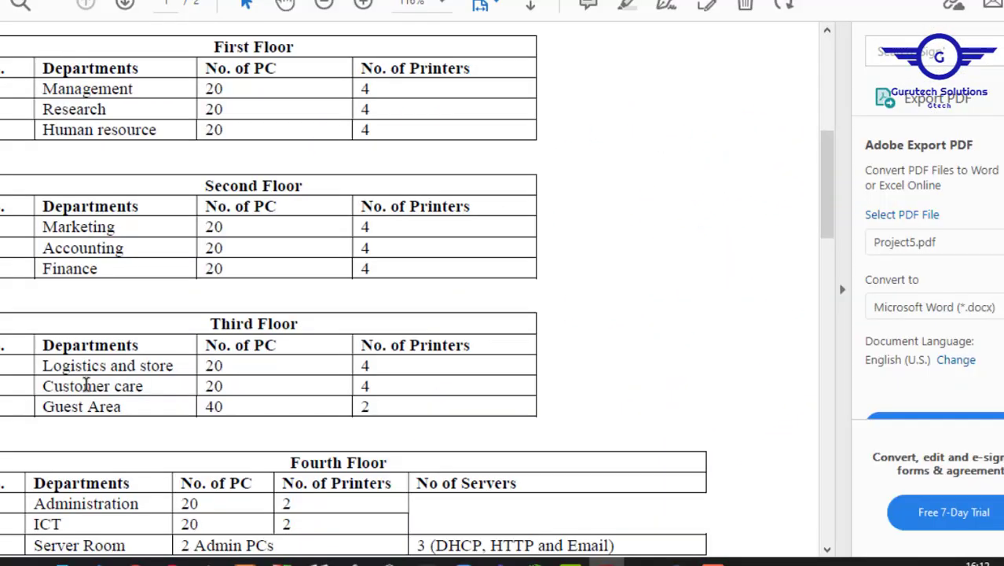
click(606, 561)
click(880, 193)
text(Logistic-sw)
Step: Label the two access switches below the Logistic switch Customer-sw and Guest-sw
click(870, 351)
text(Customer-sw)
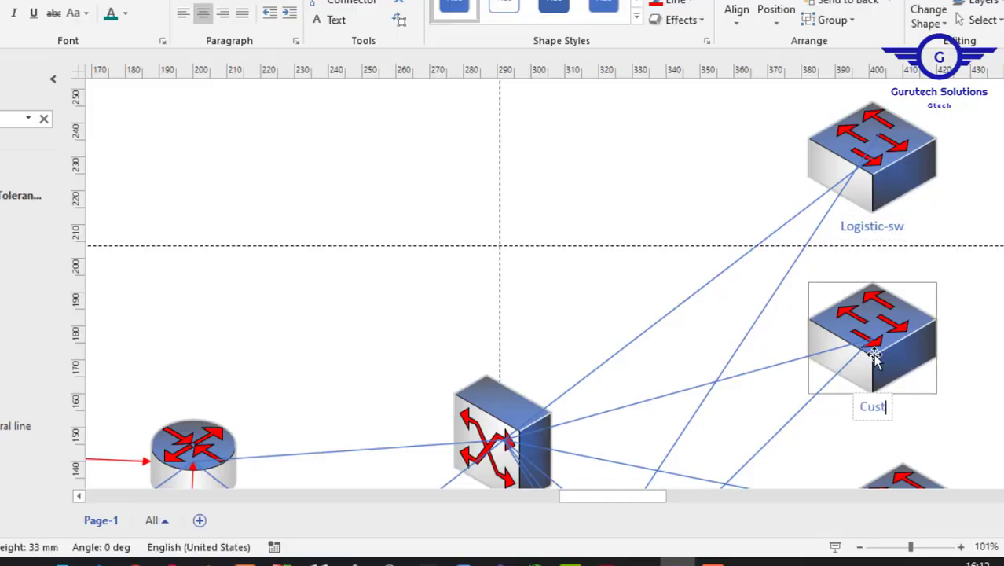
scroll(542, 283, down, 3)
click(901, 269)
text(Guest-sw)
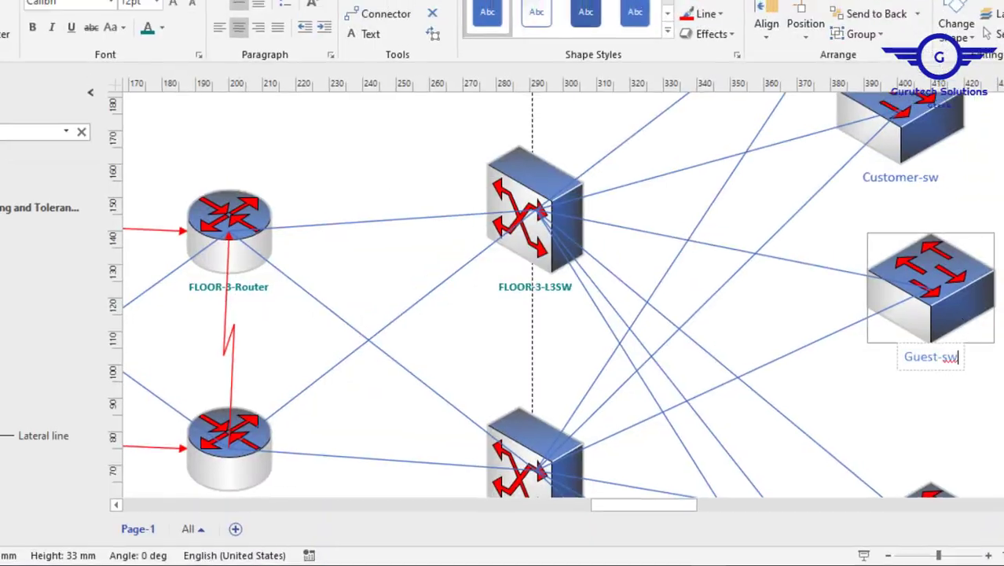
Step: Label the three lowest access switches on the topology's right side Admin-sw, ICT-sw and Server-sw, from top to bottom
scroll(930, 314, down, 3)
click(930, 315)
text(Admin-sw)
scroll(966, 284, down, 3)
click(967, 284)
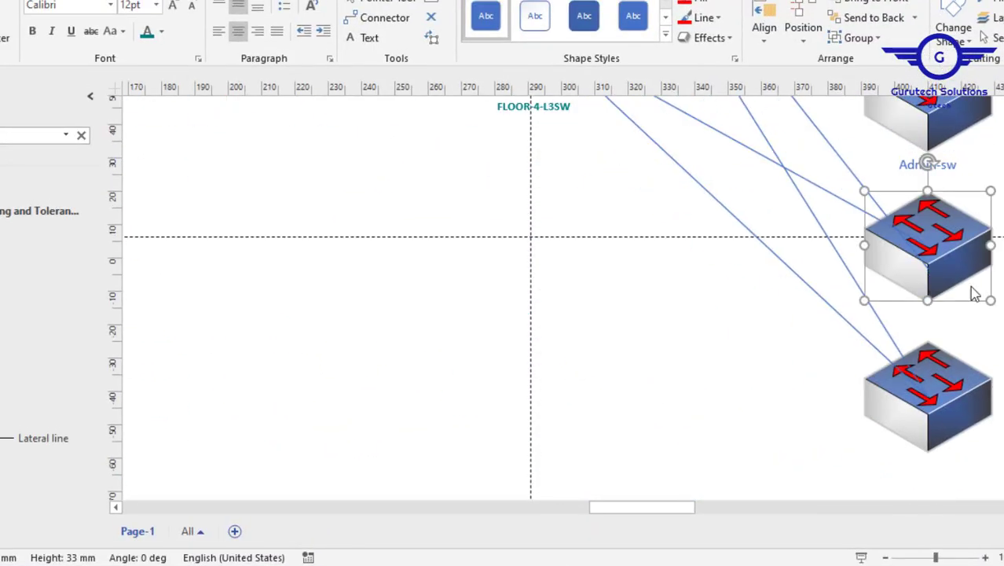
text(ICT-sw)
click(921, 426)
text(Server-sw)
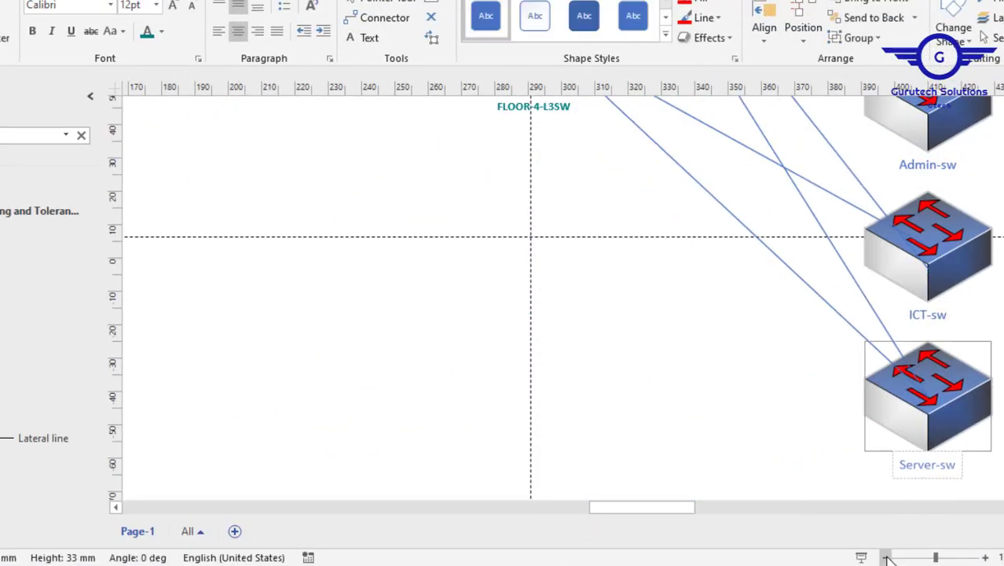
Step: Review the whole labelled topology, from the department access switches through the layer-3 switches to the floor routers
click(886, 558)
click(886, 558)
click(885, 558)
click(885, 558)
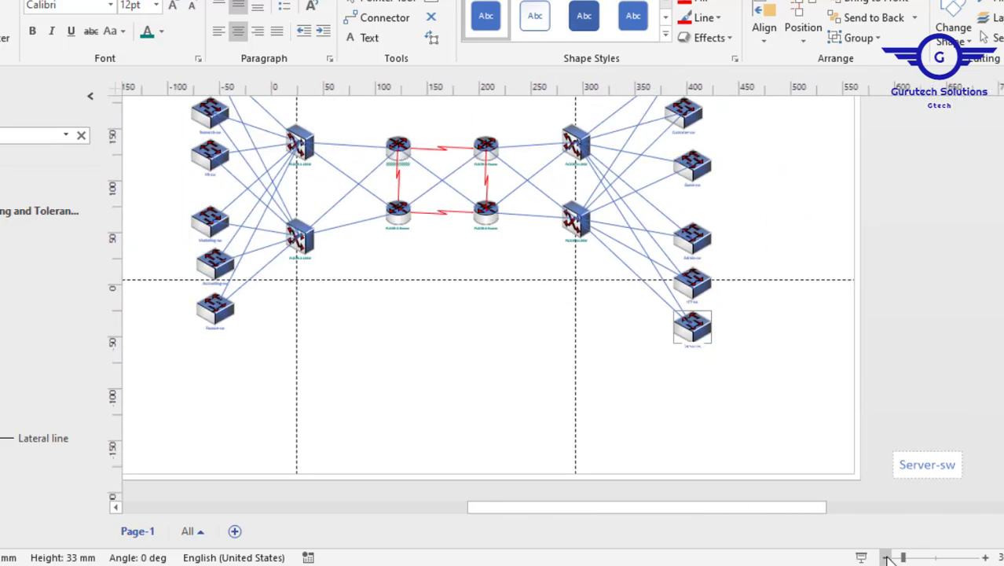
click(985, 557)
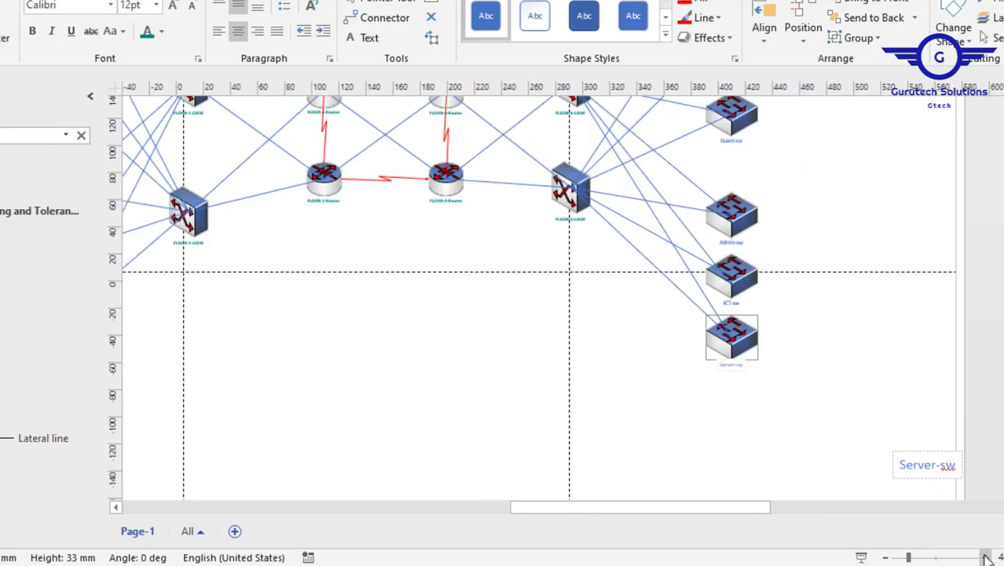
drag(691, 508, 634, 508)
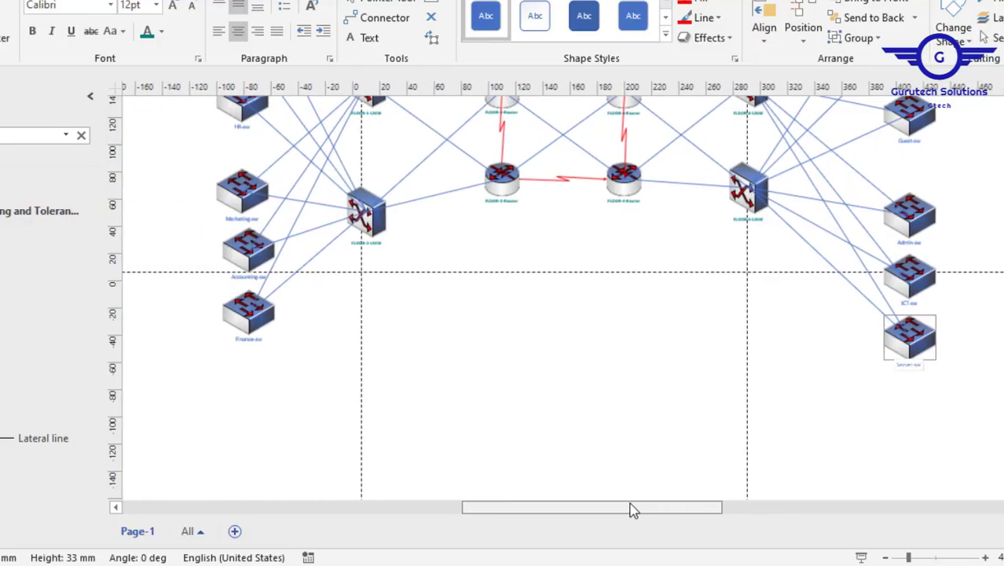
scroll(555, 298, up, 5)
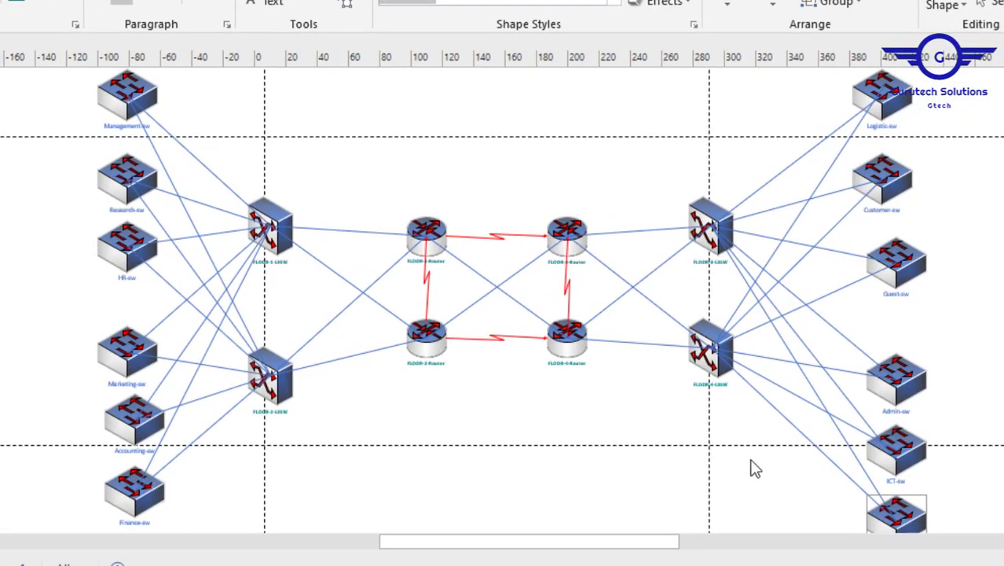
drag(629, 542, 659, 542)
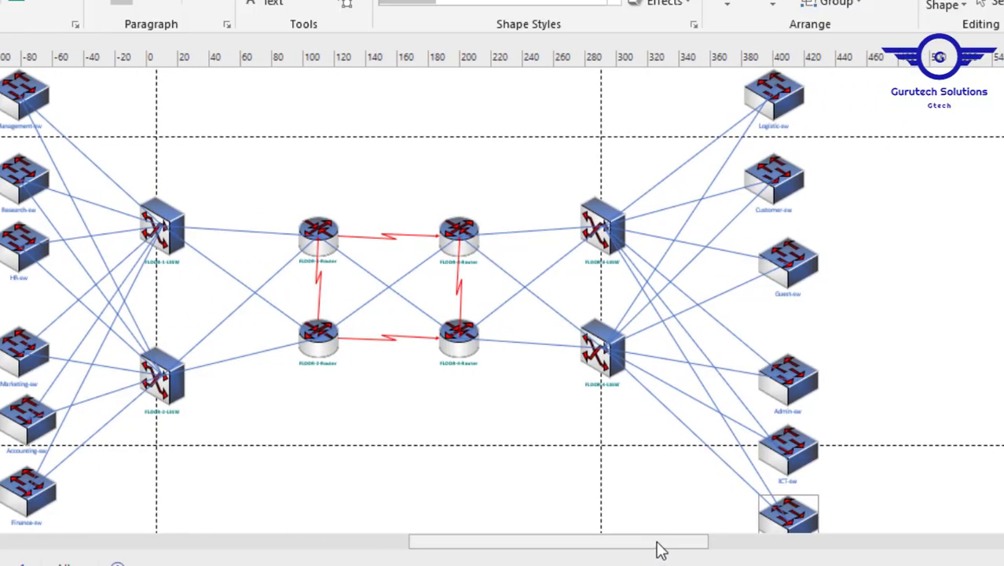
scroll(501, 301, up, 3)
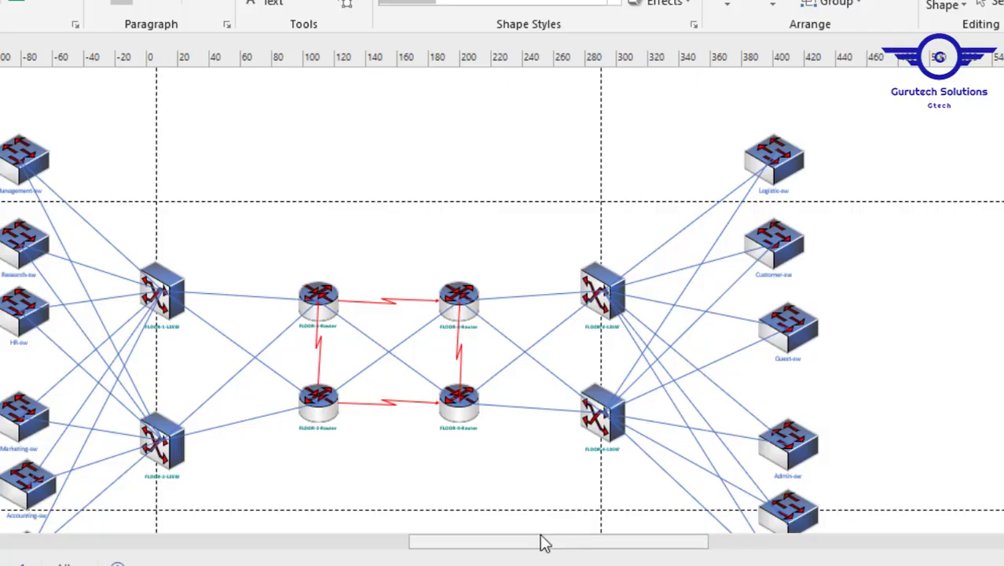
drag(586, 551, 410, 551)
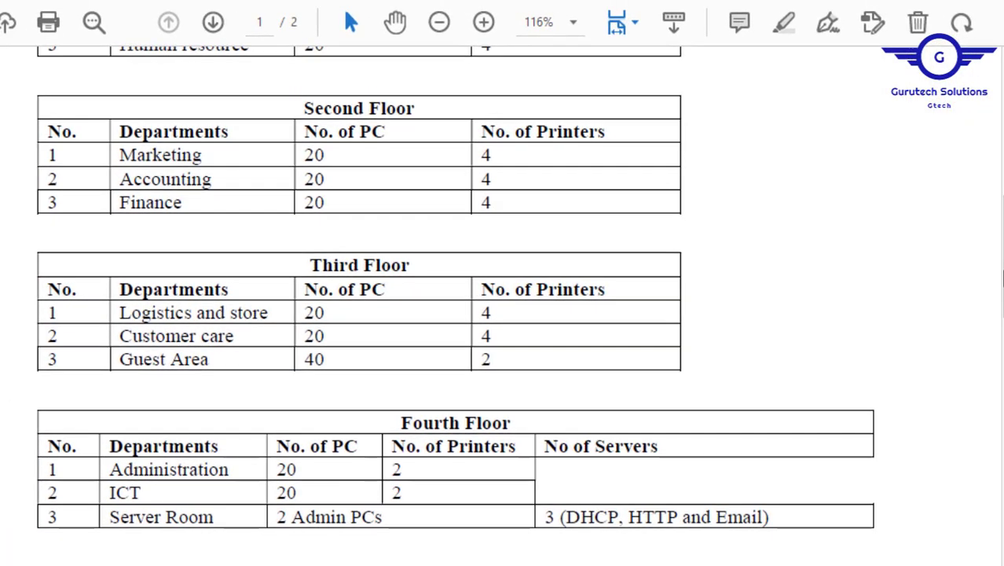
Step: Check the floor tables and the page 2 requirements in the project PDF, especially the wireless network required for each department
drag(1001, 278, 999, 239)
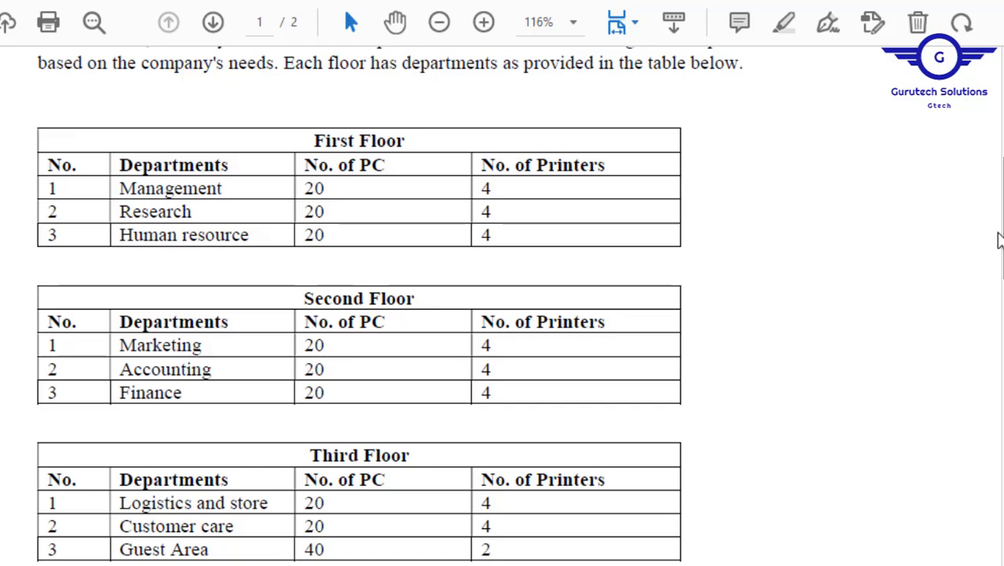
drag(997, 240, 988, 459)
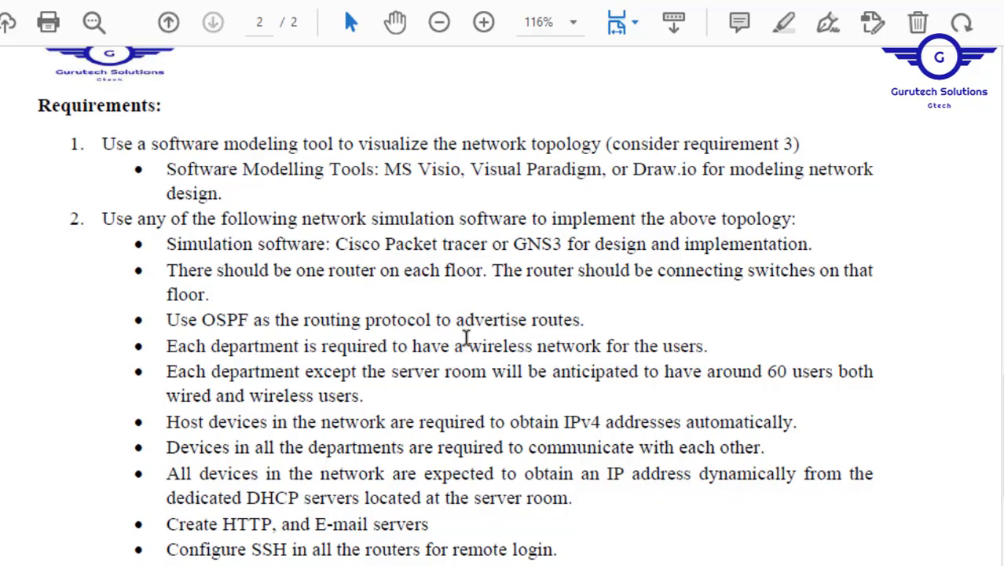
drag(469, 346, 613, 349)
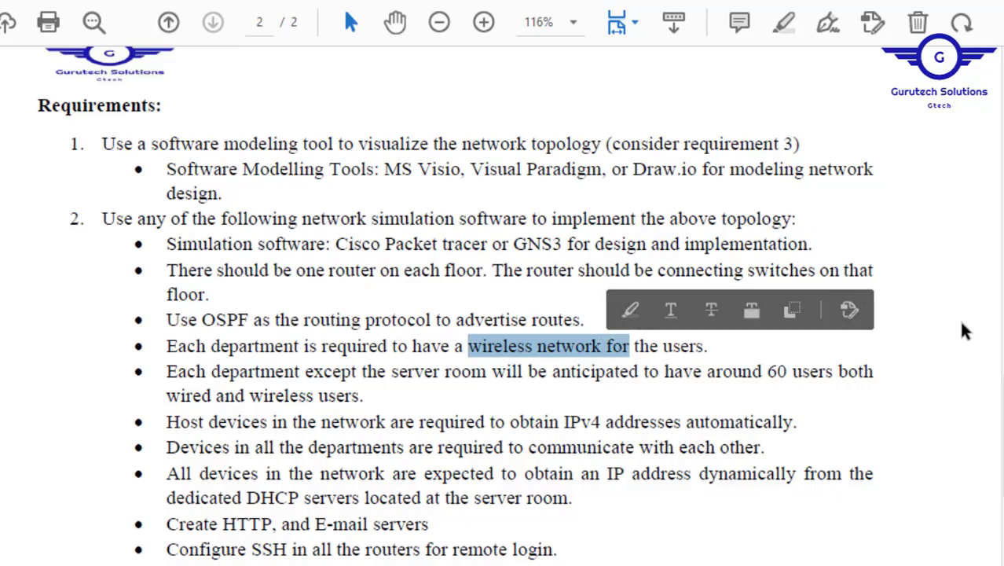
click(581, 358)
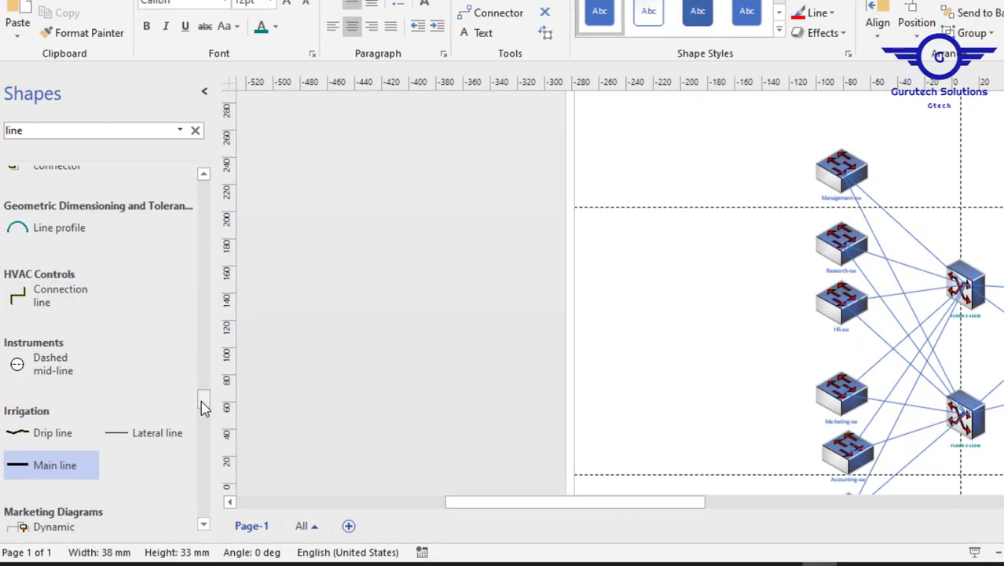
Step: Search the Visio shapes for computer and place a PC from Computers and Monitors near the page's upper-left corner
drag(202, 407, 202, 389)
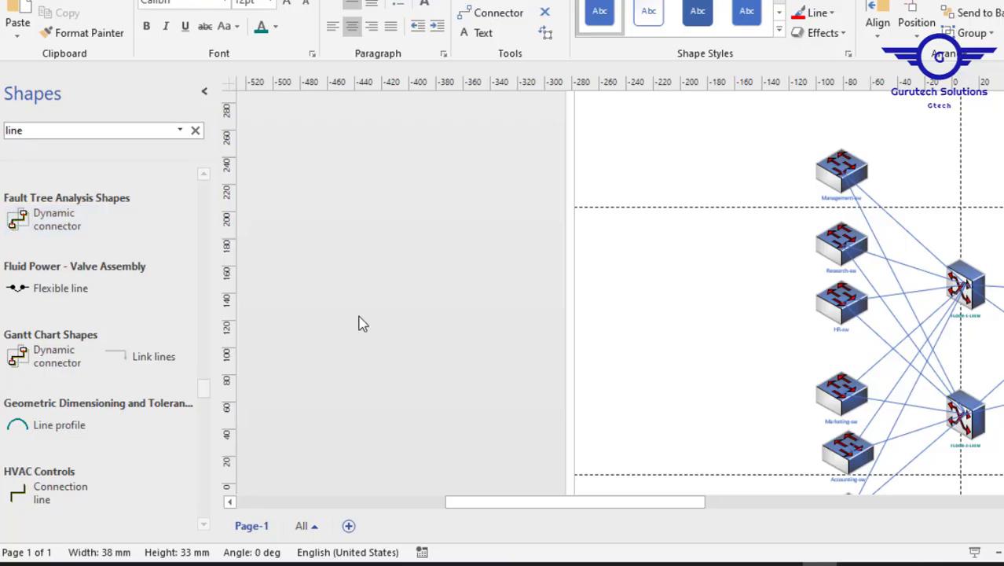
click(44, 130)
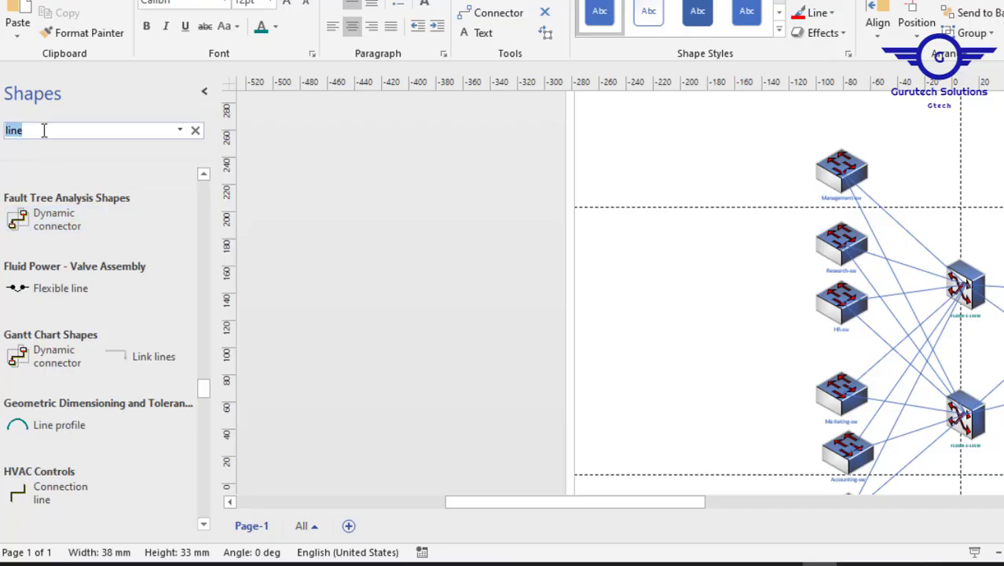
text(computer)
key(Return)
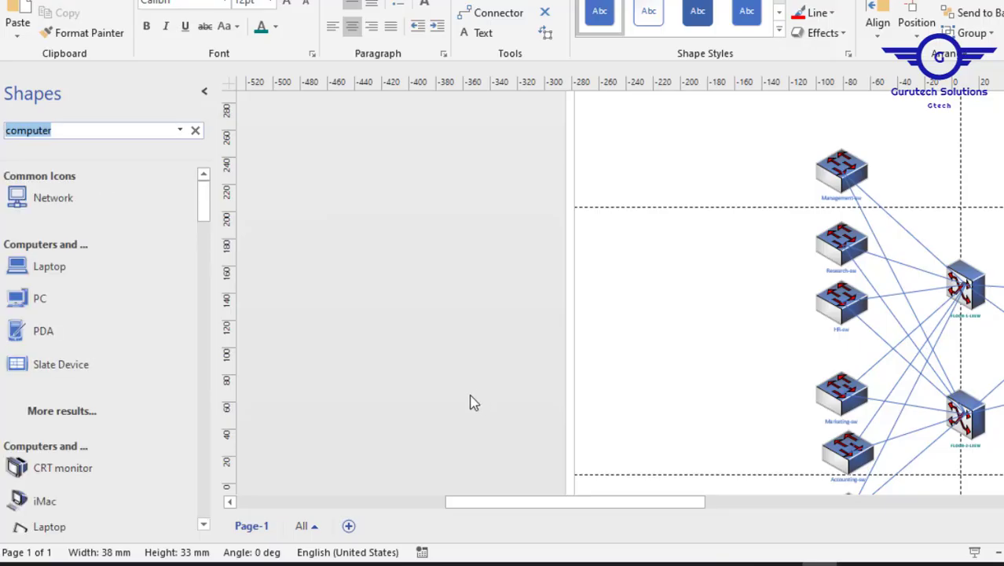
click(79, 246)
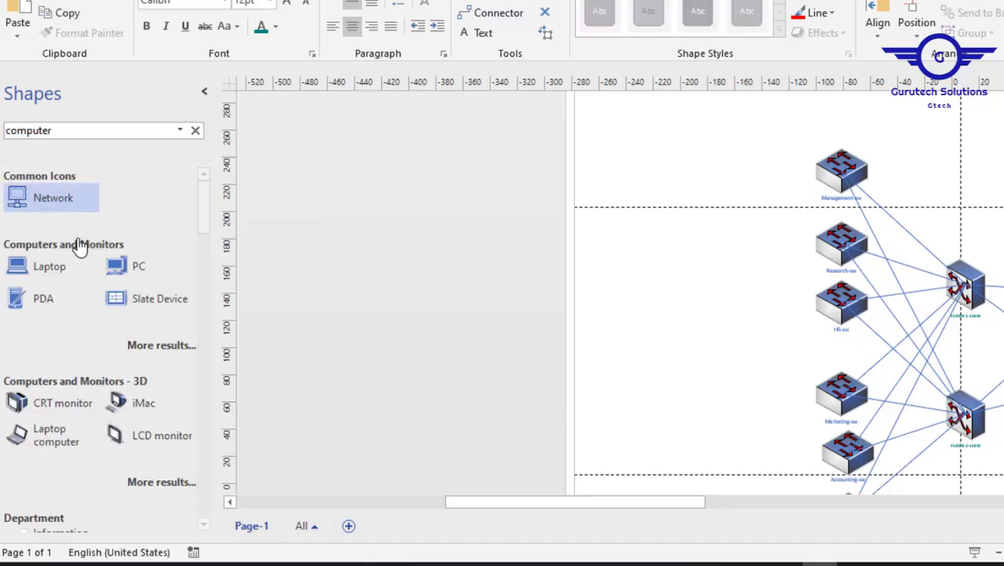
drag(122, 270, 610, 135)
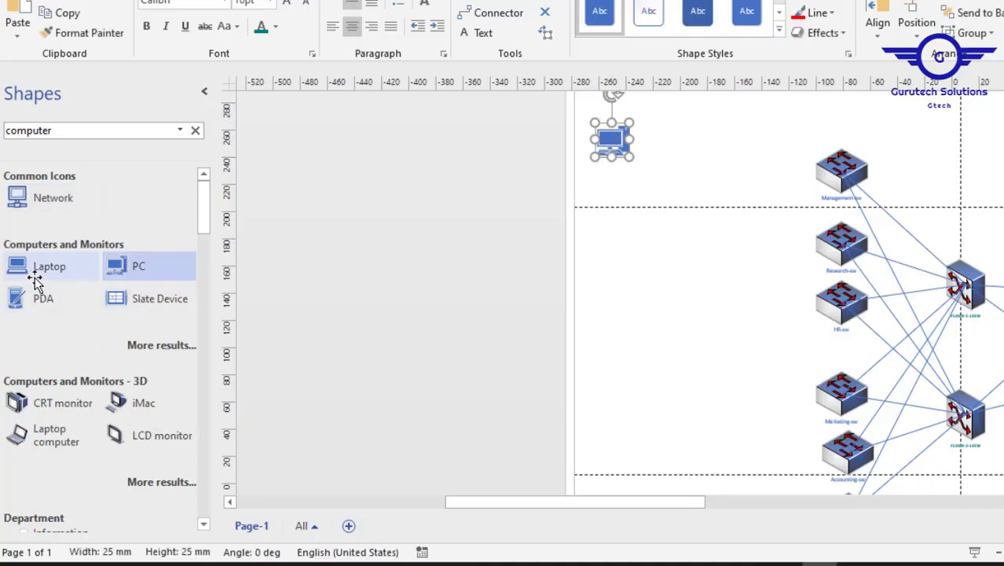
Step: Search the shapes for printer and place the Network and Peripherals - 3D Printer directly beside the PC
drag(202, 232, 184, 251)
double_click(57, 134)
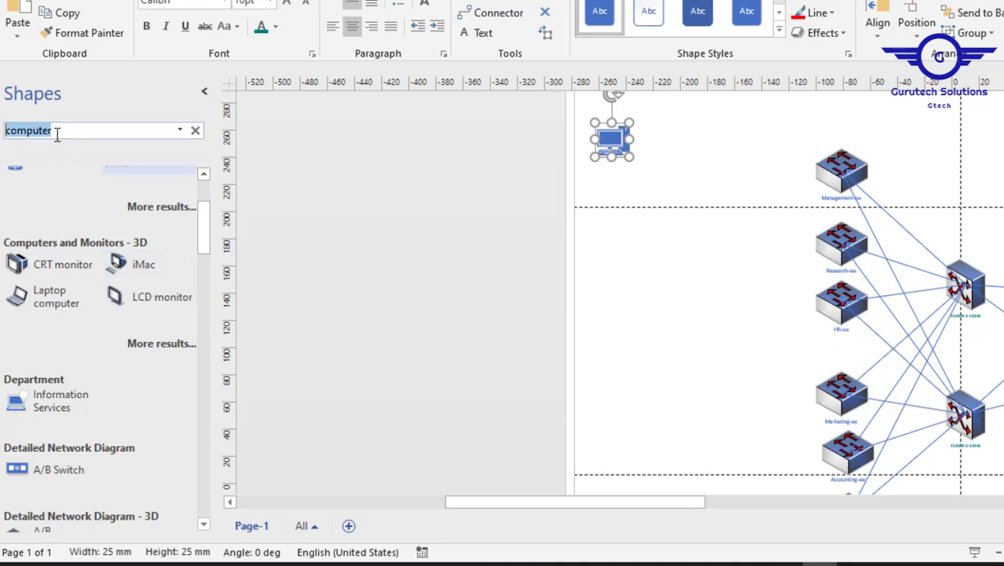
text(print)
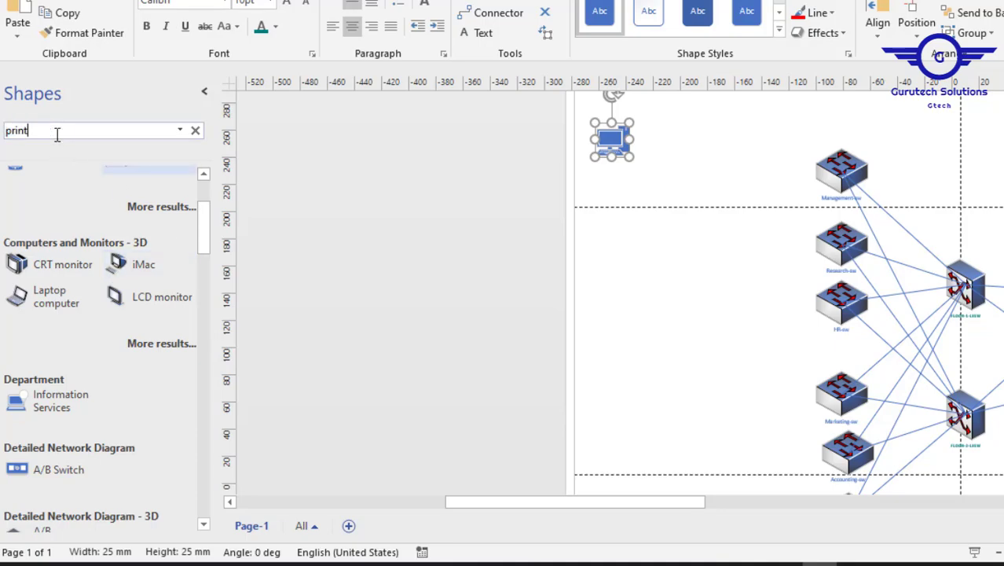
key(Return)
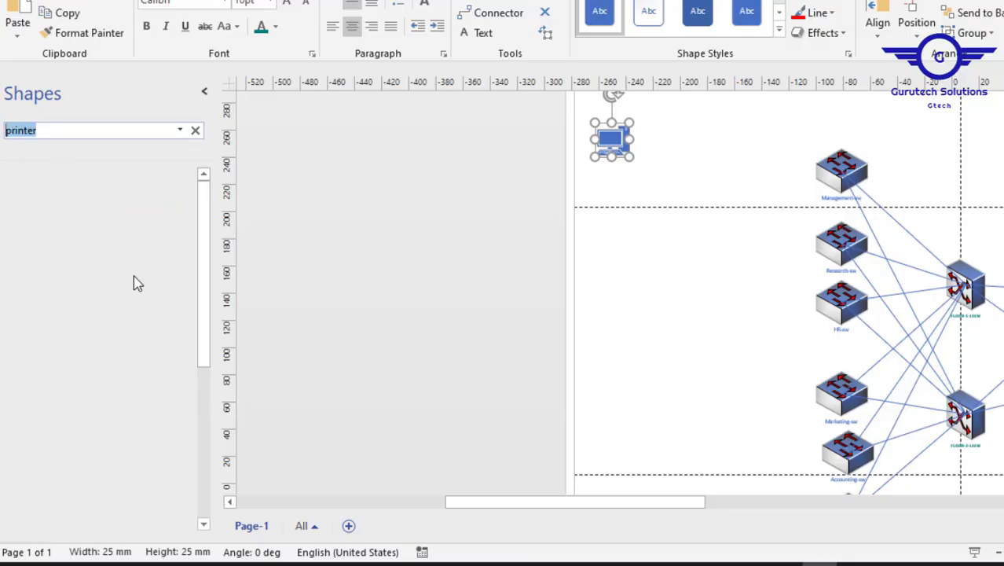
drag(116, 203, 663, 135)
click(908, 146)
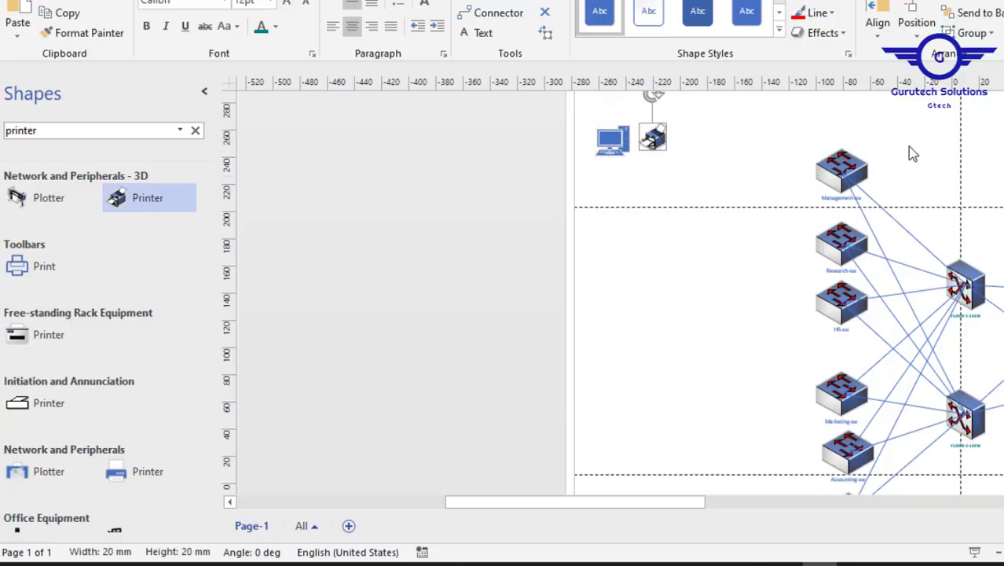
Step: Search the shapes for phone and place the Network and Peripherals - 3D Smart phone to the right of the printer
double_click(40, 129)
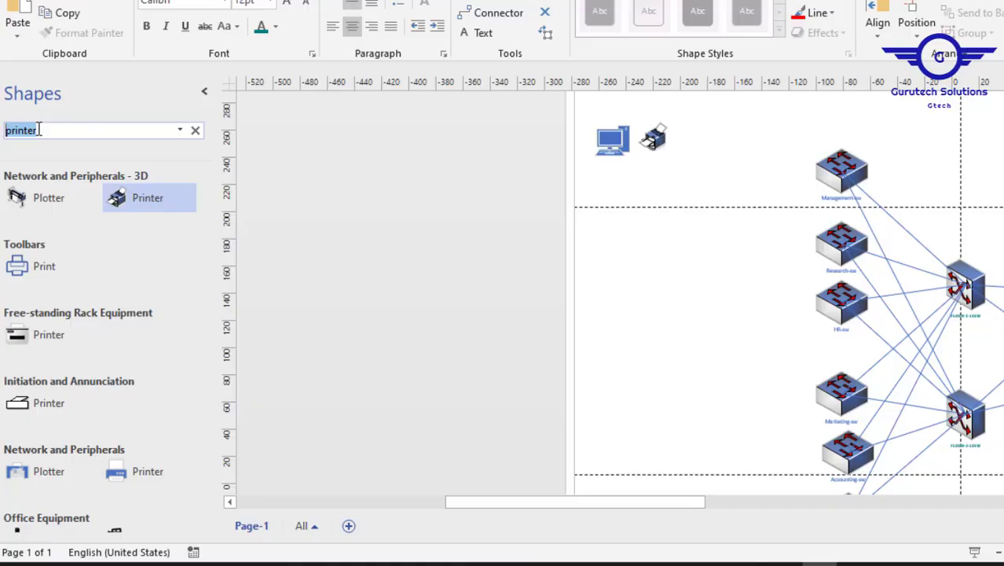
text(phone)
key(Return)
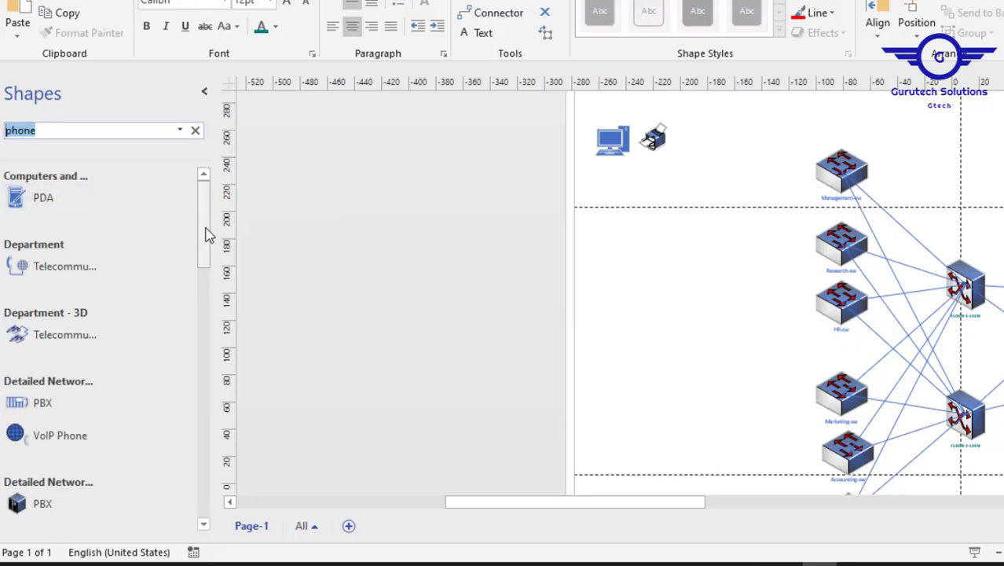
click(29, 196)
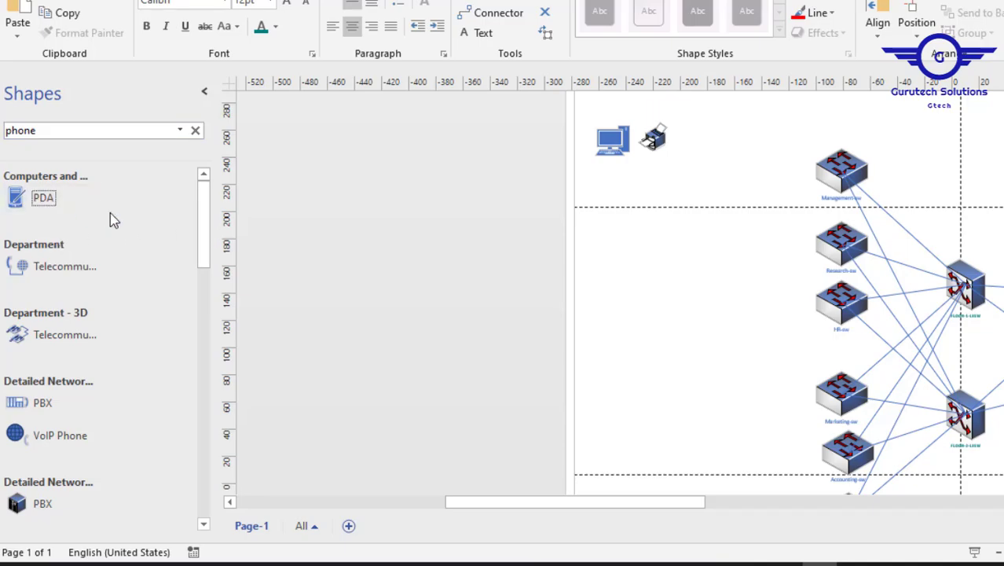
drag(202, 227, 202, 288)
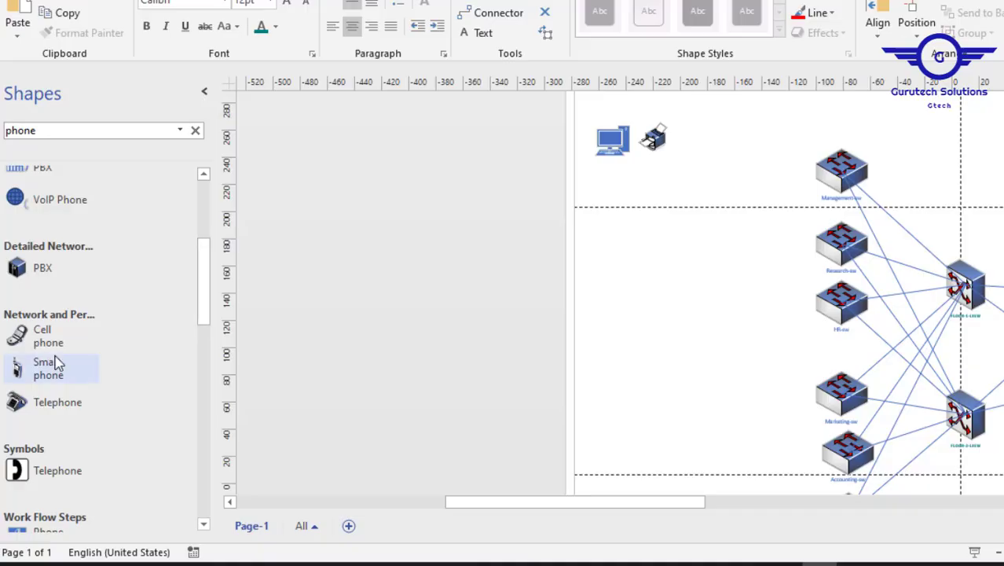
mouse_move(43, 367)
mouse_down()
mouse_move(726, 130)
mouse_move(697, 126)
mouse_up()
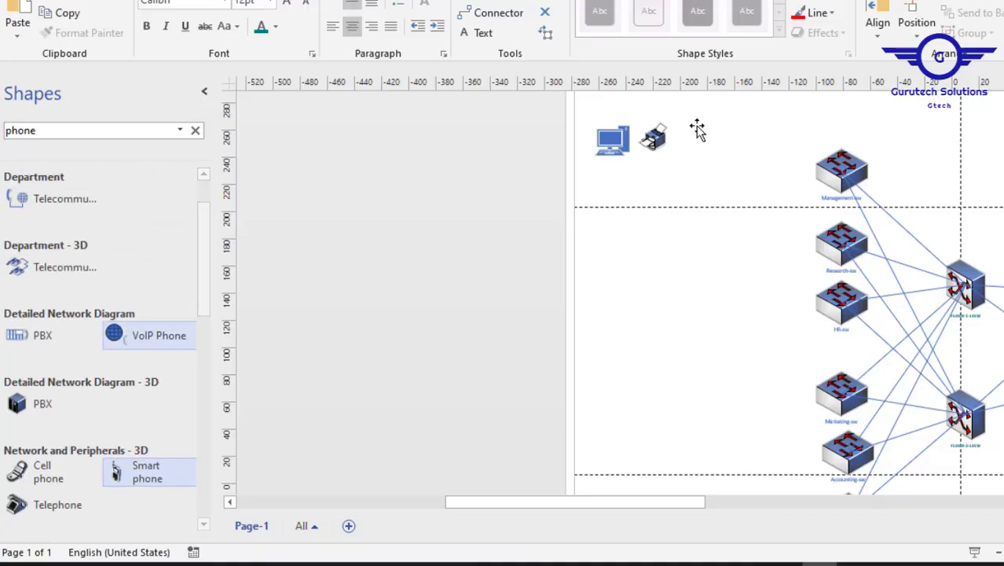
drag(125, 471, 702, 134)
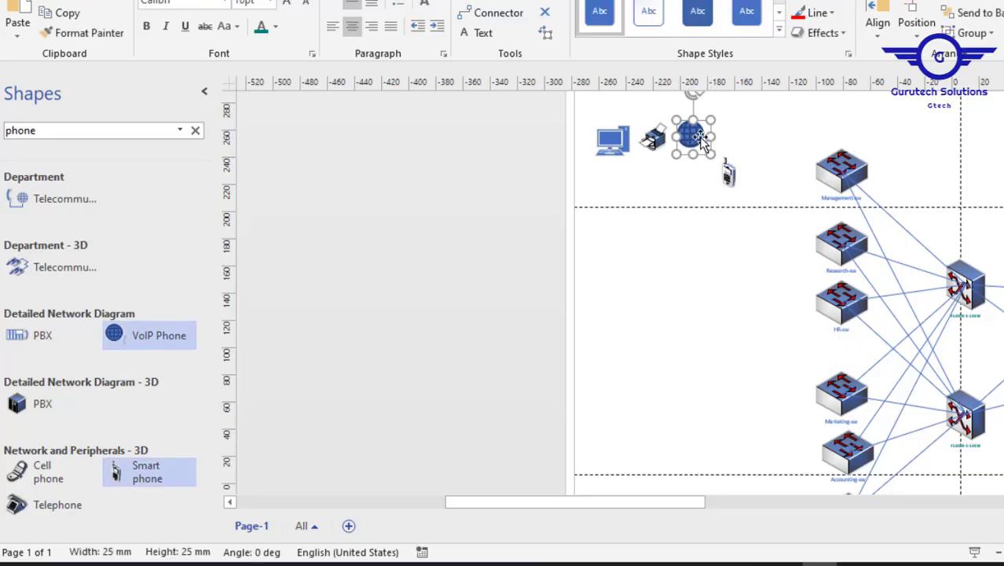
Step: Delete the stray VoIP Phone shape and move the smart phone up closer to the printer
key(Delete)
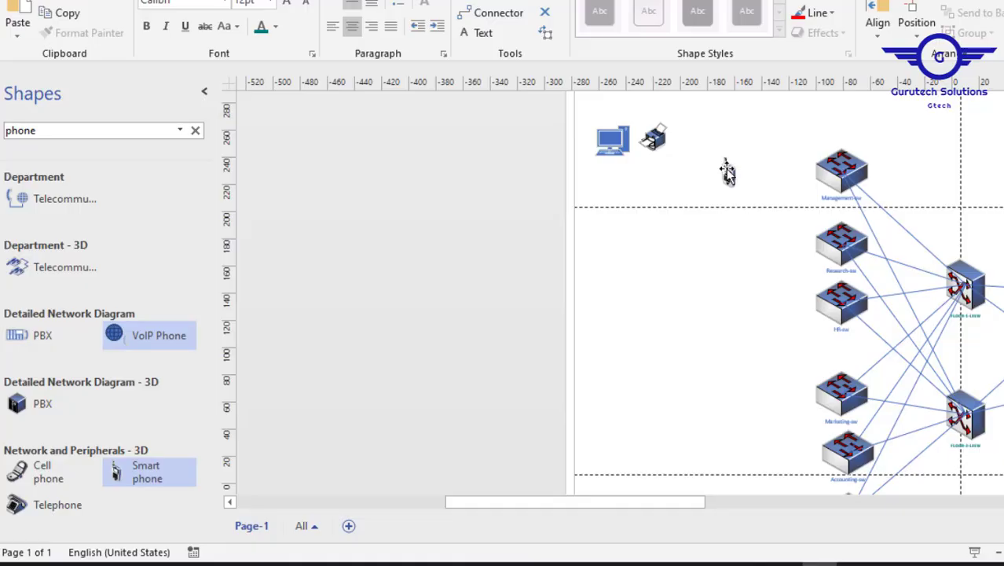
drag(727, 173, 119, 475)
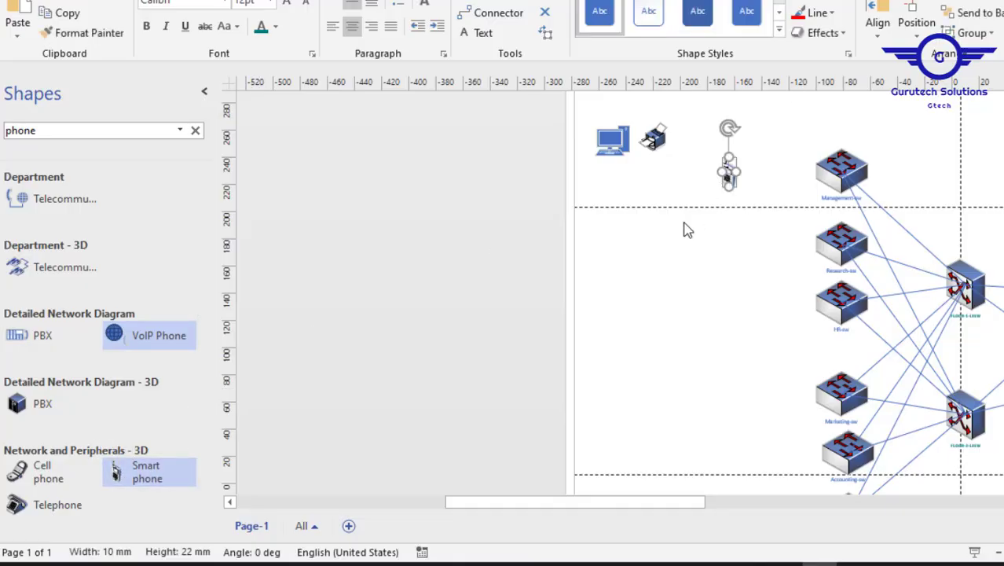
drag(727, 172, 706, 118)
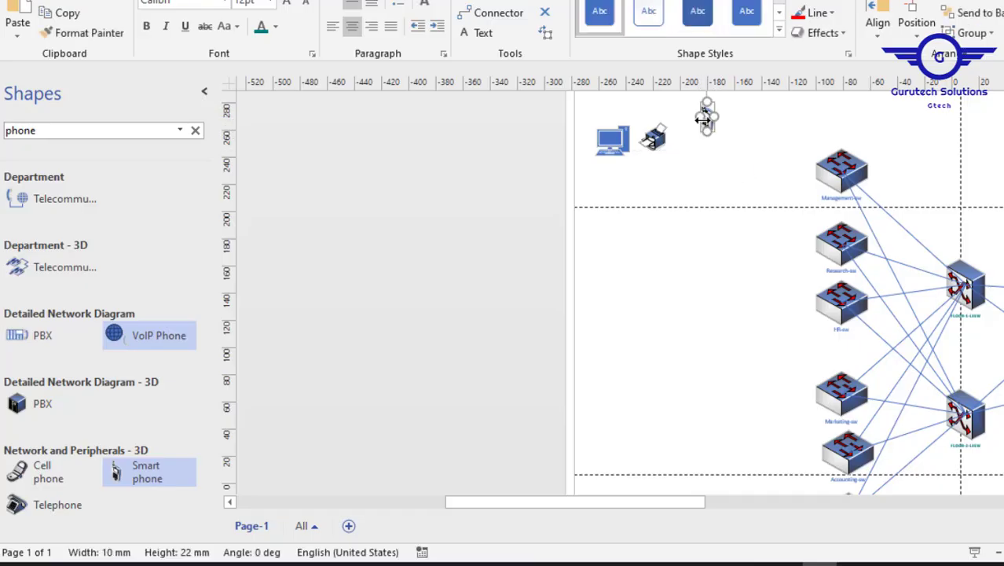
Step: Duplicate the line running from Management-sw to the upper floor switch and connect it between the PC and Management-sw
click(687, 237)
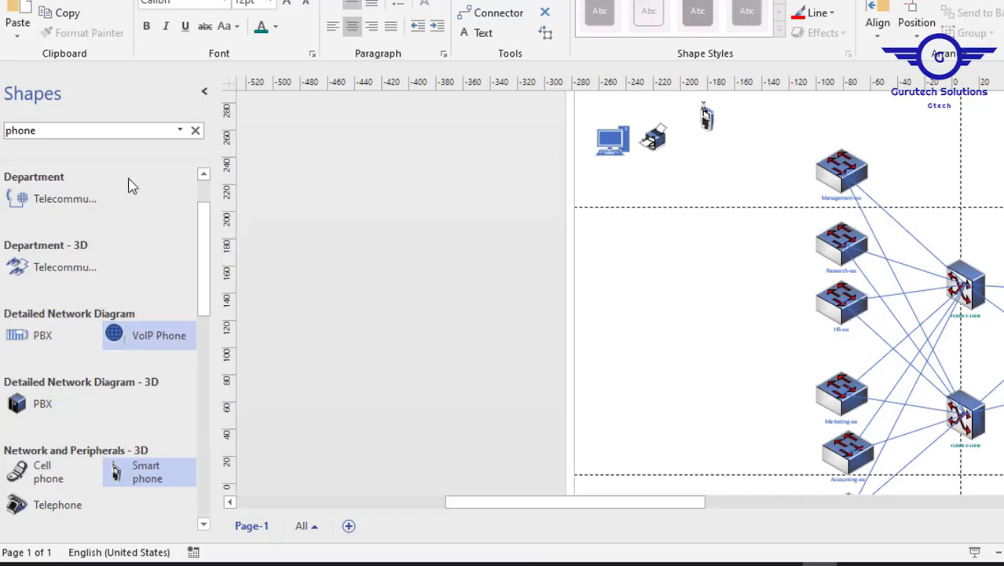
click(911, 238)
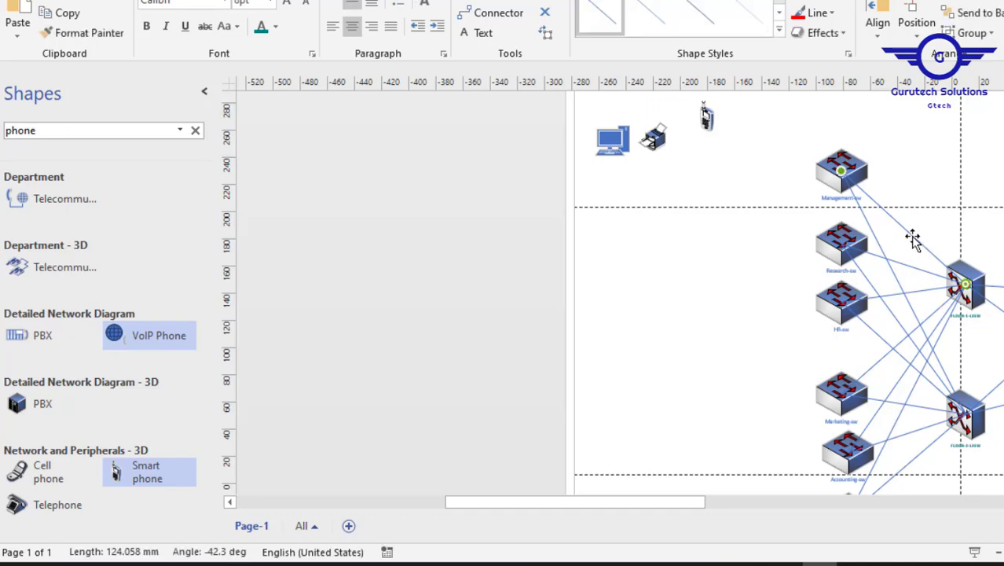
key(ctrl+x)
key(ctrl+v)
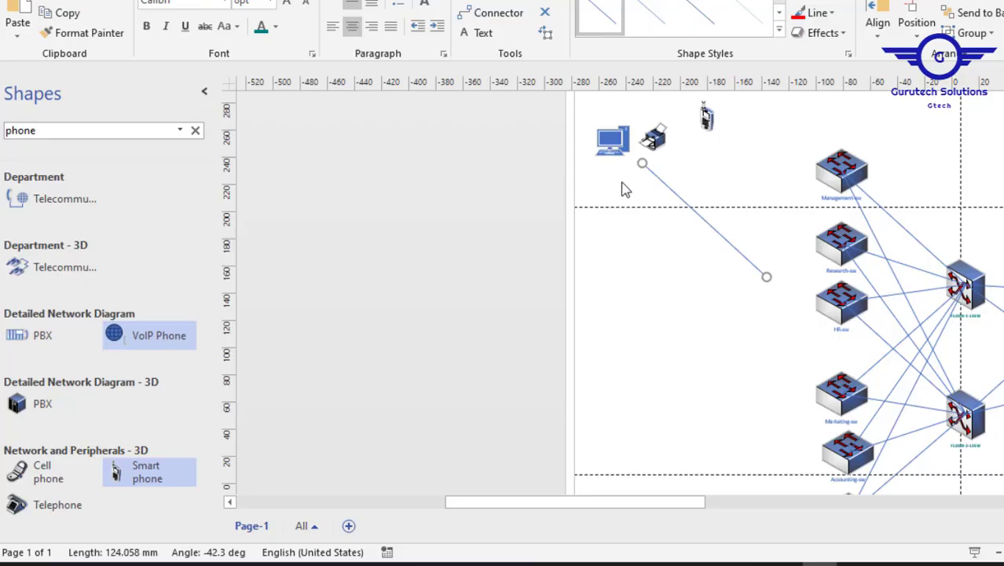
drag(628, 154, 613, 142)
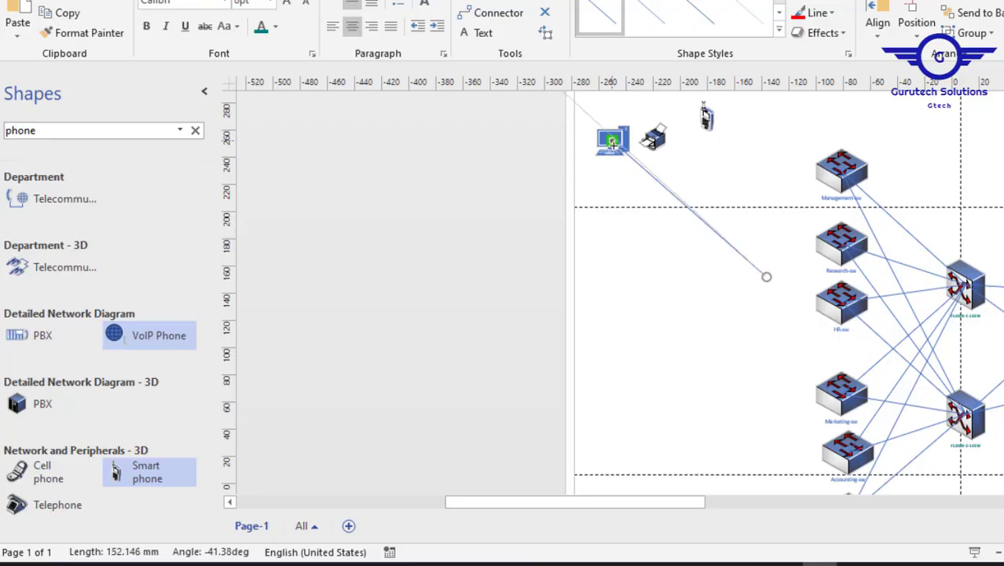
drag(765, 280, 836, 175)
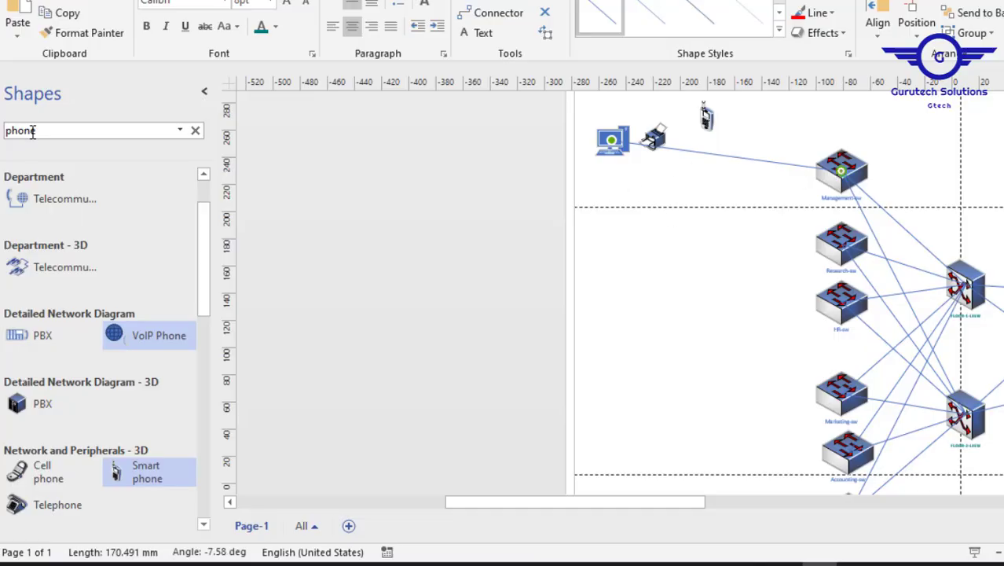
Step: Paste another copy of the connecting line and attach it between the printer and Management-sw
drag(41, 131, 2, 133)
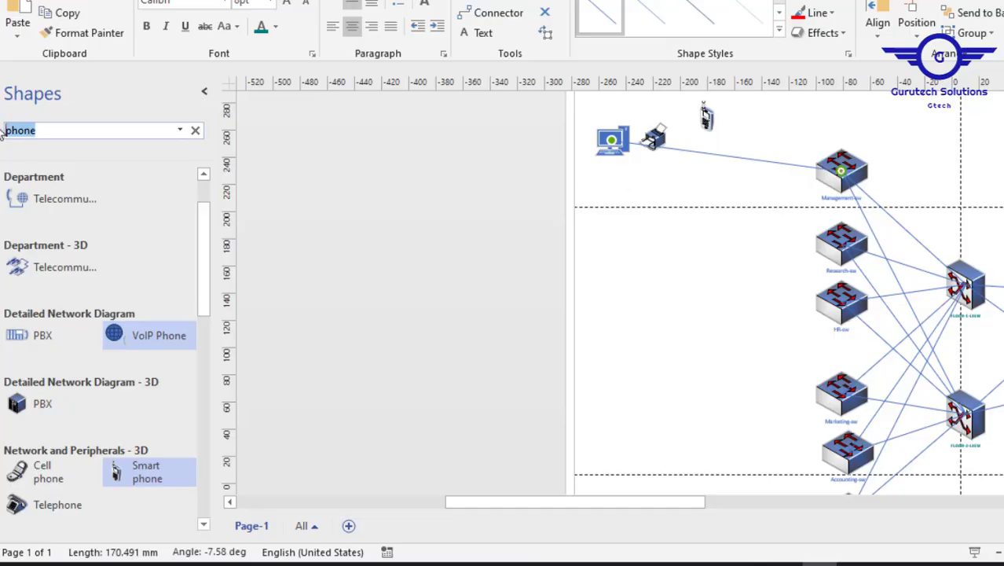
click(642, 175)
key(ctrl+v)
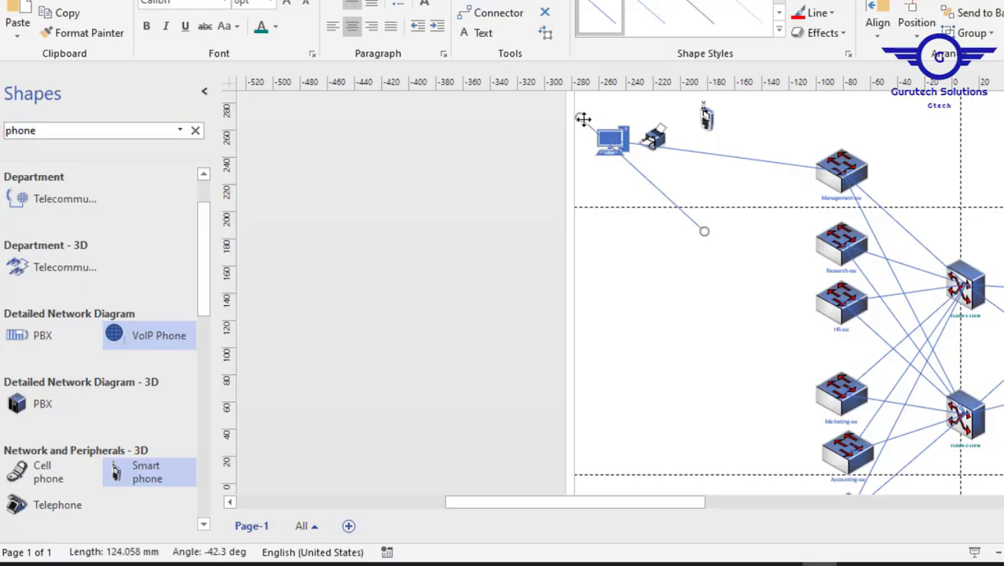
drag(583, 118, 654, 139)
drag(704, 229, 741, 225)
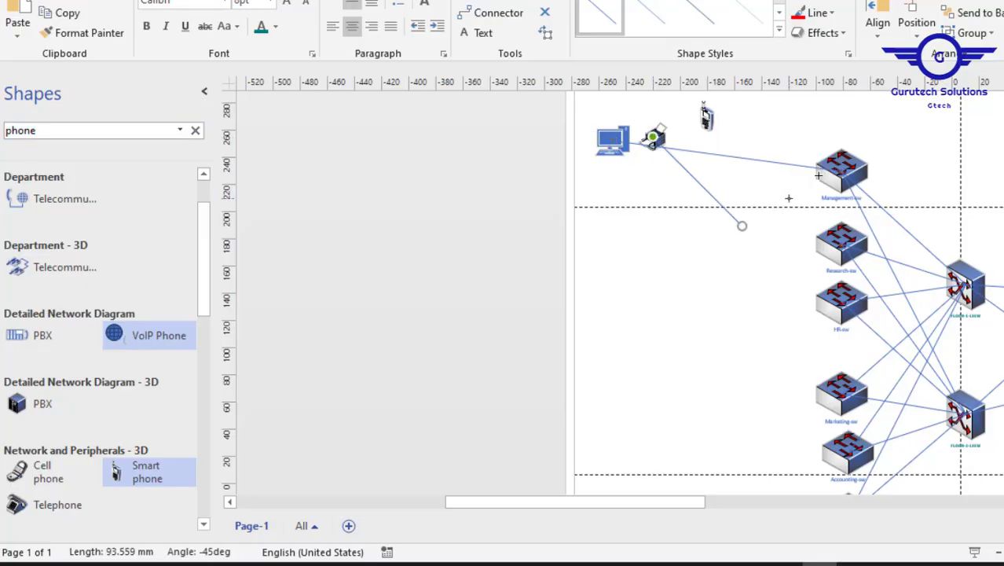
drag(789, 198, 841, 170)
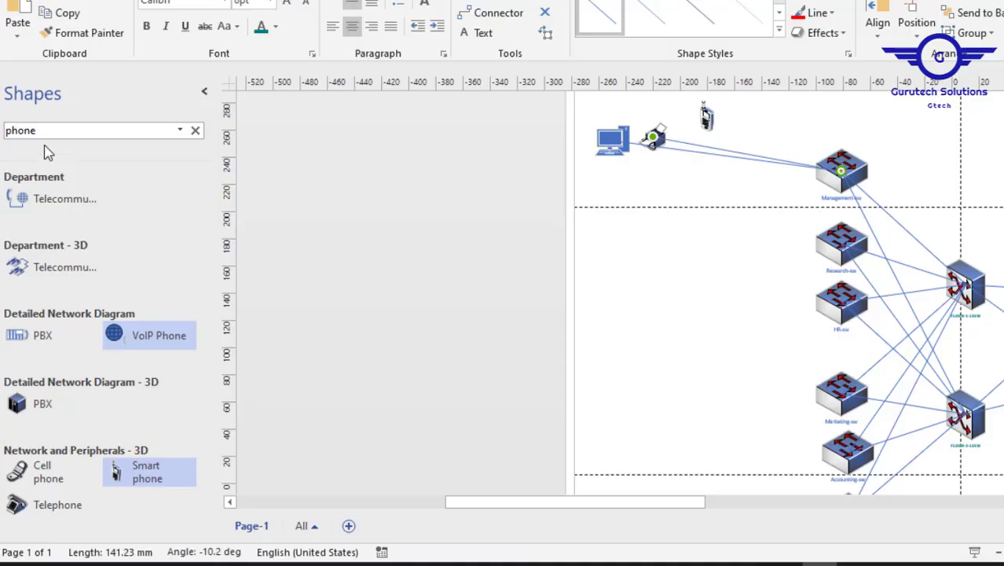
Step: Paste another connecting line and attach it between the smart phone and Management-sw
key(ctrl+v)
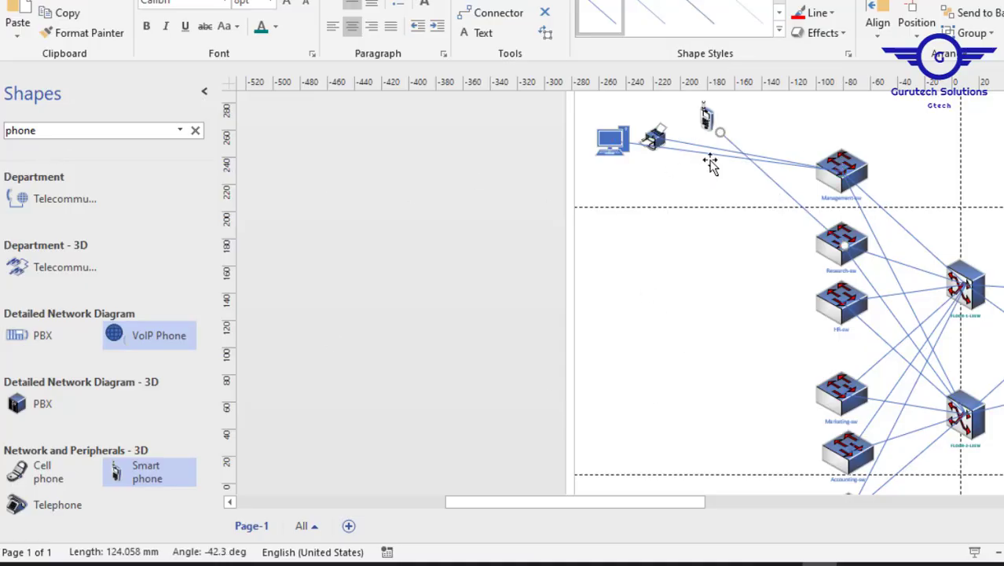
drag(721, 132, 707, 118)
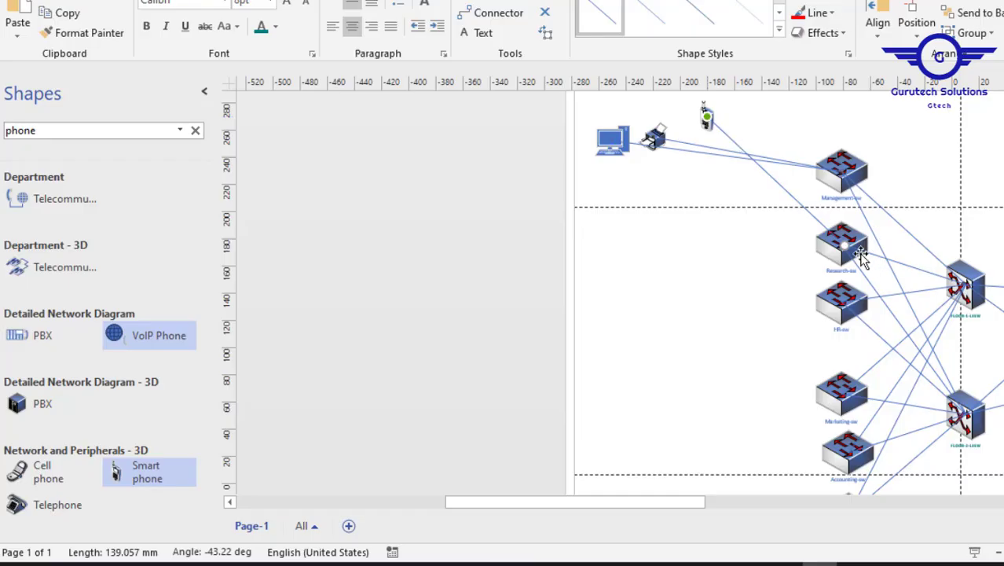
drag(844, 246, 842, 173)
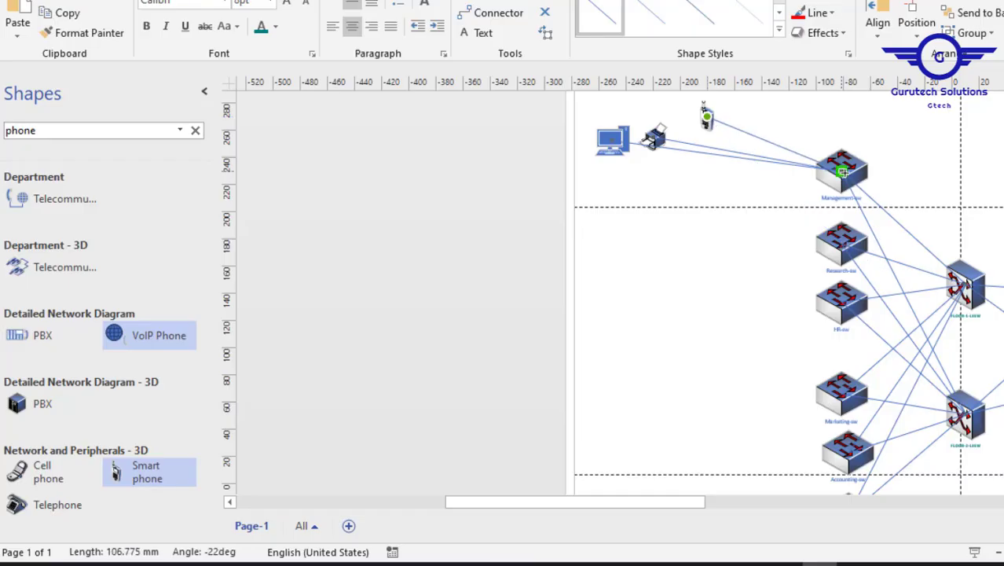
click(896, 128)
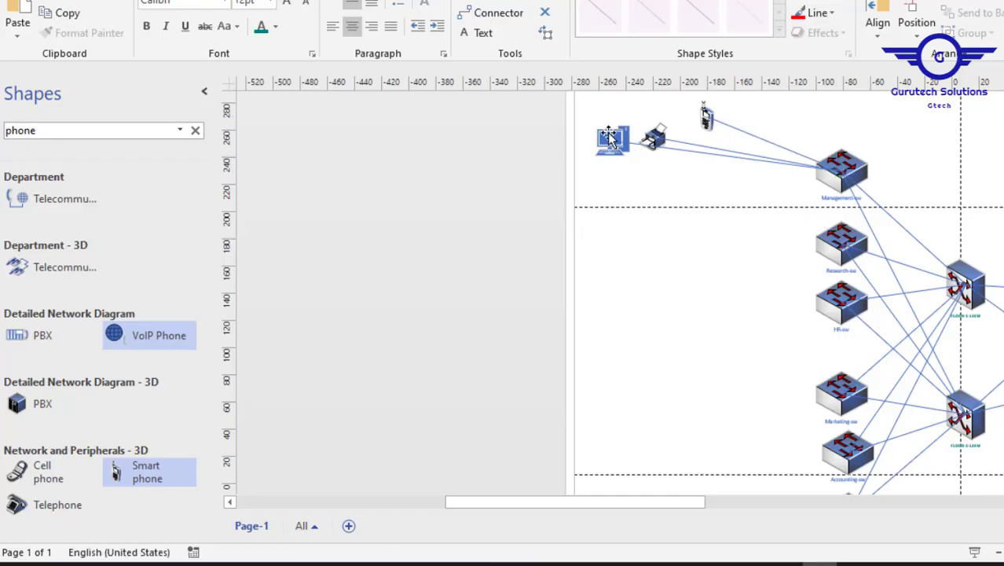
Step: Move the printer up level with the smart phone and delete the line between the smart phone and Management-sw
drag(651, 137, 653, 117)
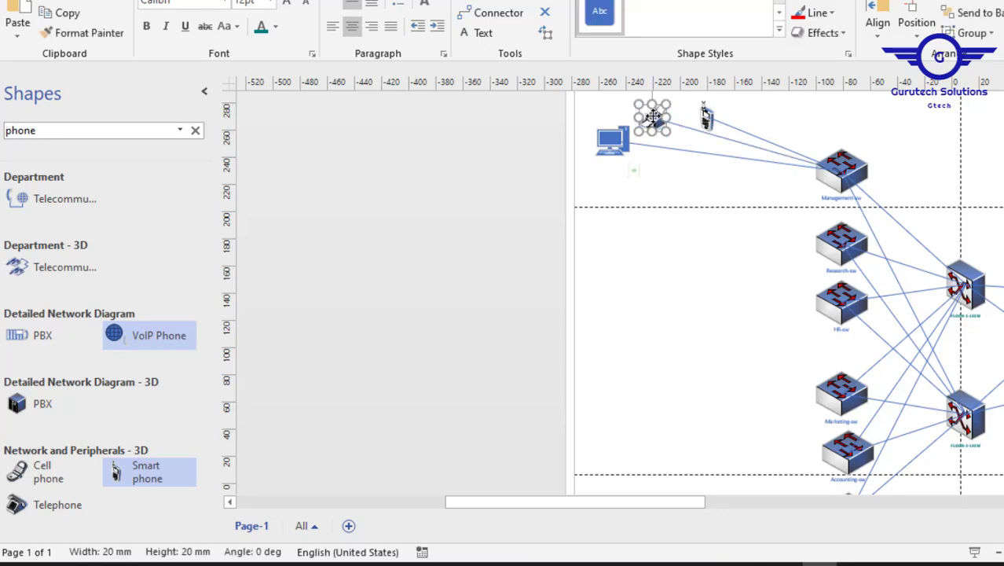
click(663, 186)
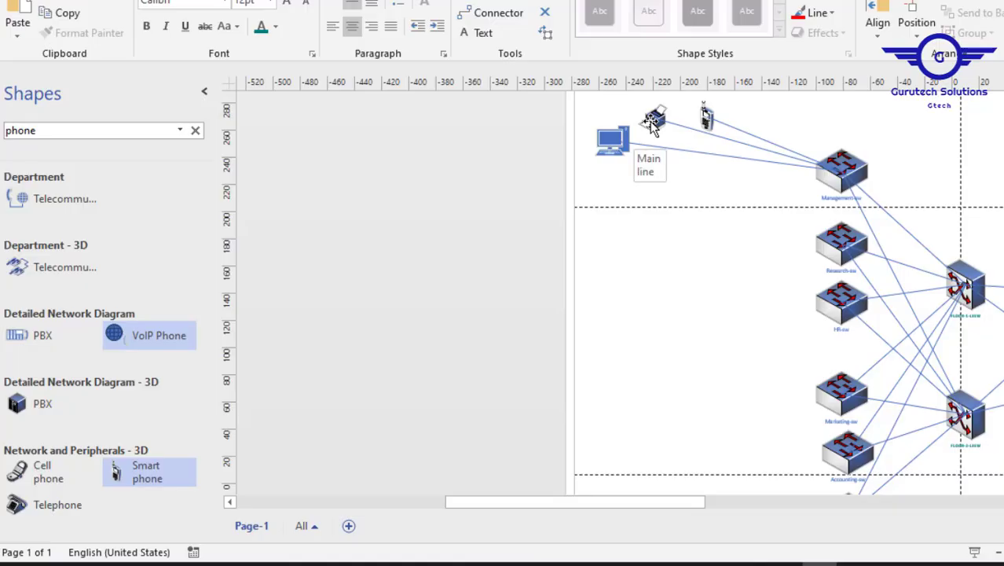
click(762, 142)
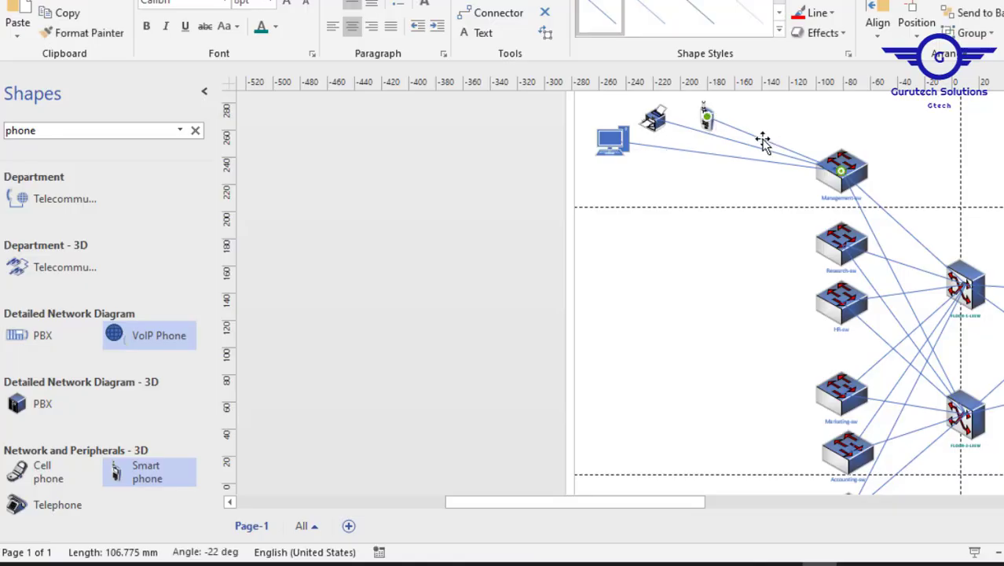
key(Delete)
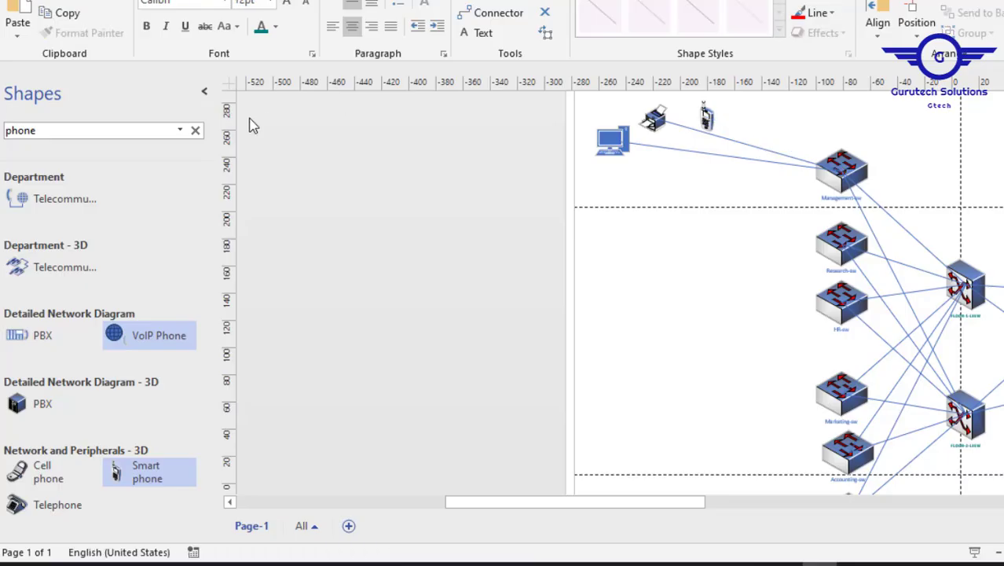
Step: Search the shapes for wireless and place the Points of Interest WiFi shape above Management-sw
click(52, 132)
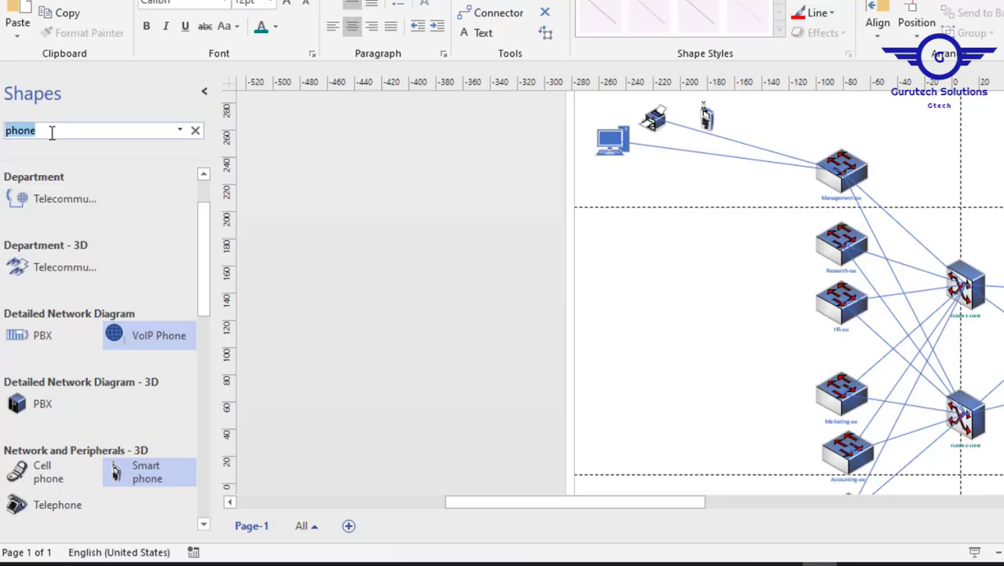
text(wireless)
key(Return)
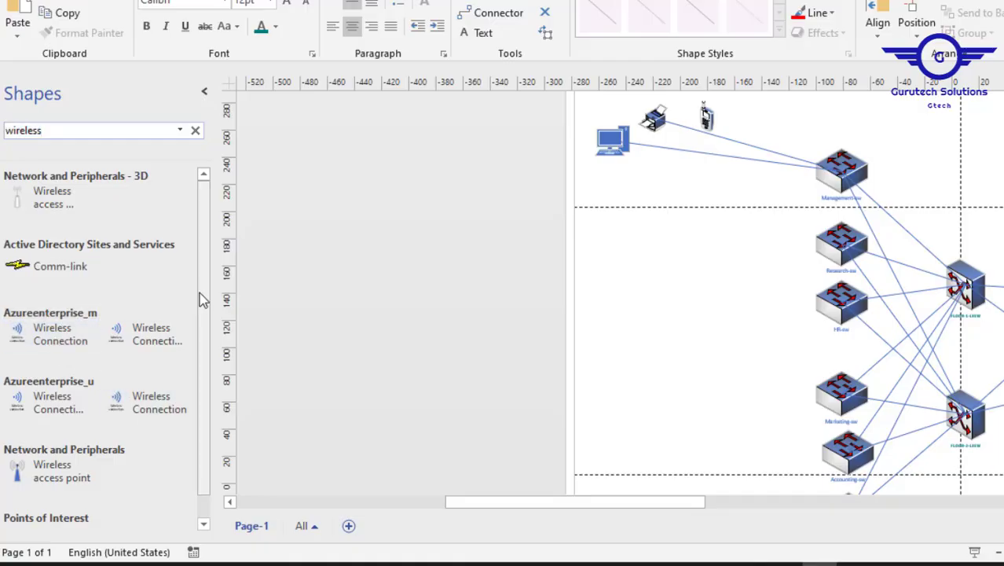
drag(199, 298, 202, 358)
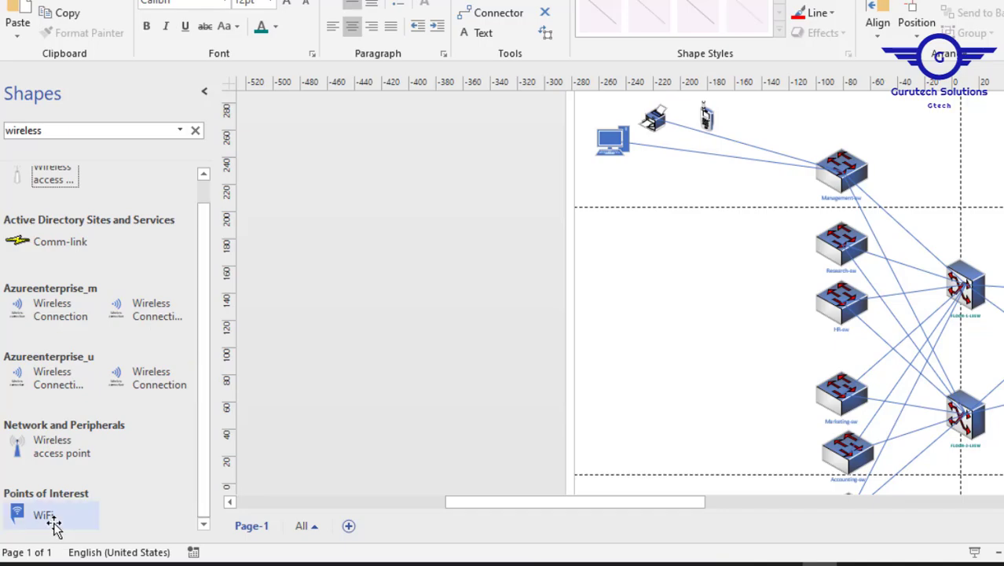
drag(23, 519, 790, 112)
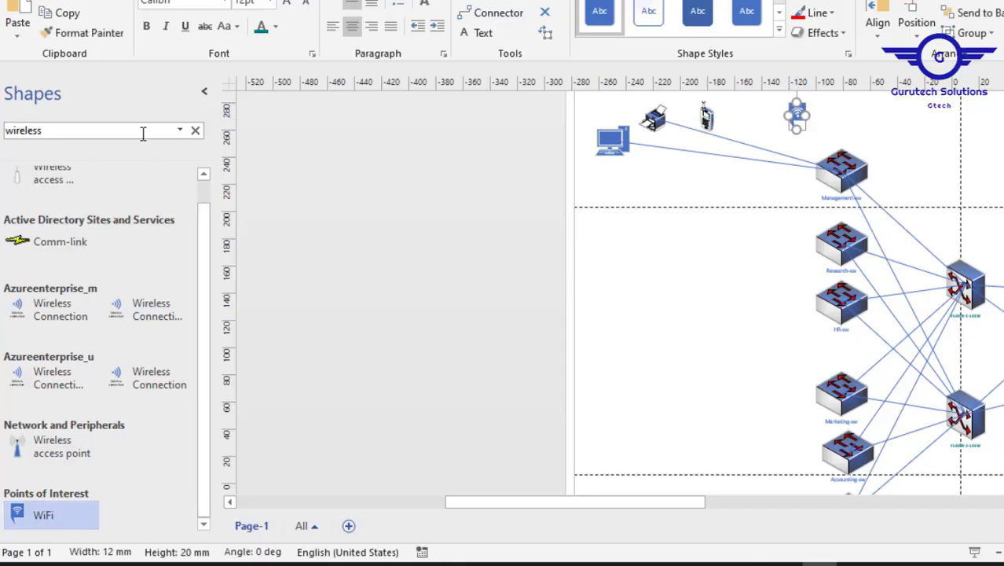
Step: Paste another connecting line and run it from the WiFi shape to Management-sw
key(ctrl+v)
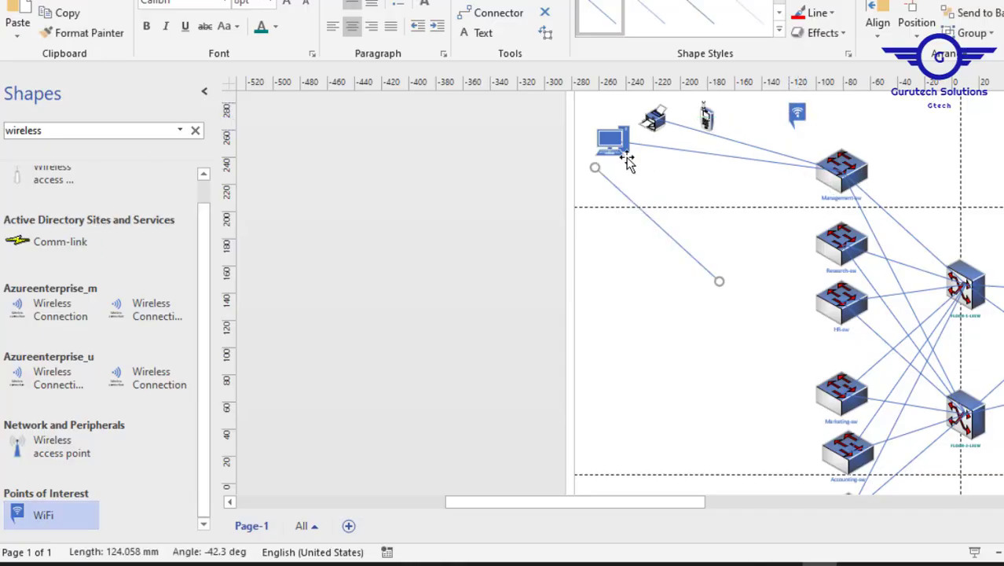
drag(591, 166, 797, 168)
drag(720, 340, 840, 226)
click(862, 165)
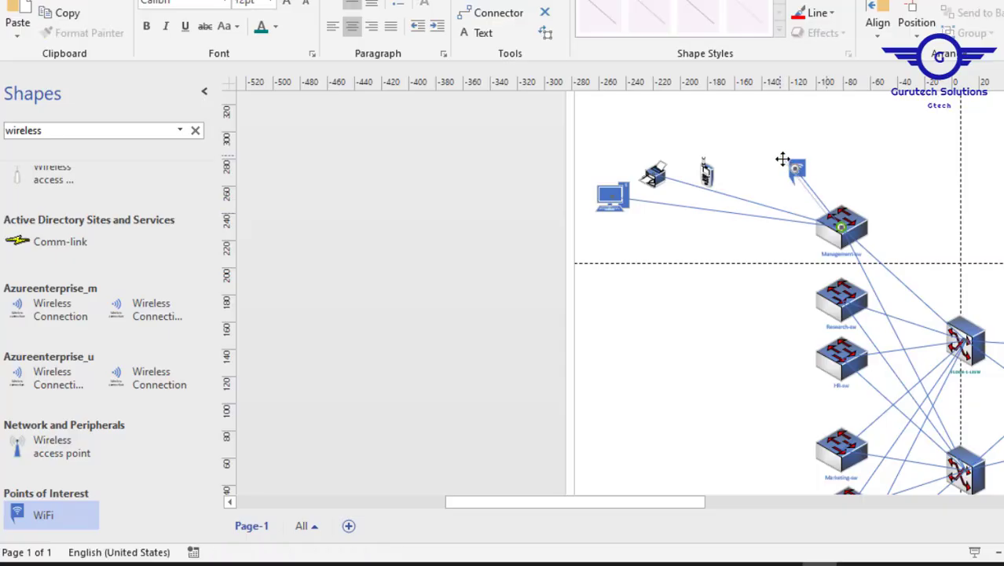
Step: Move the WiFi shape up and to the left so it covers the free end of its connecting line
click(784, 160)
click(799, 169)
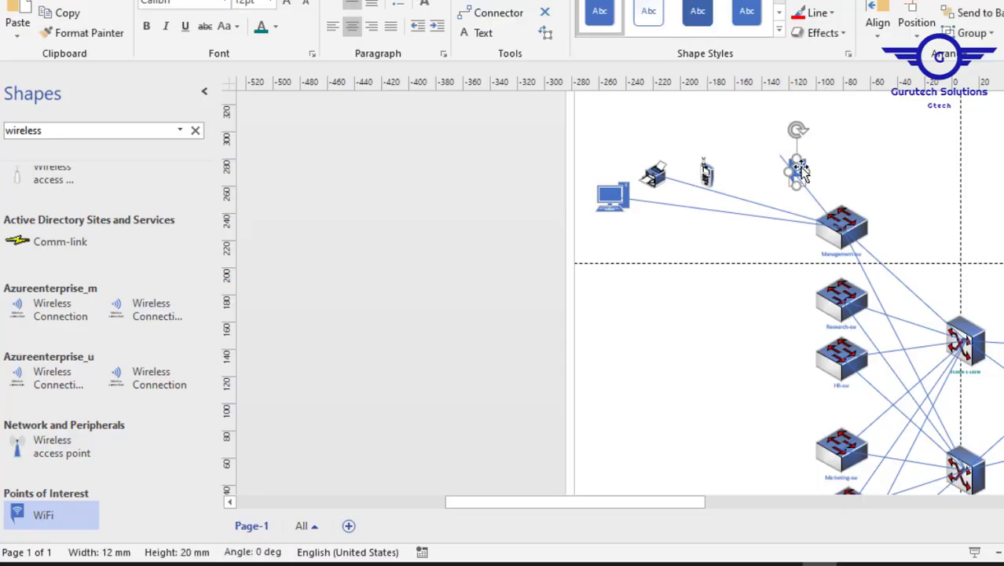
drag(800, 172, 787, 149)
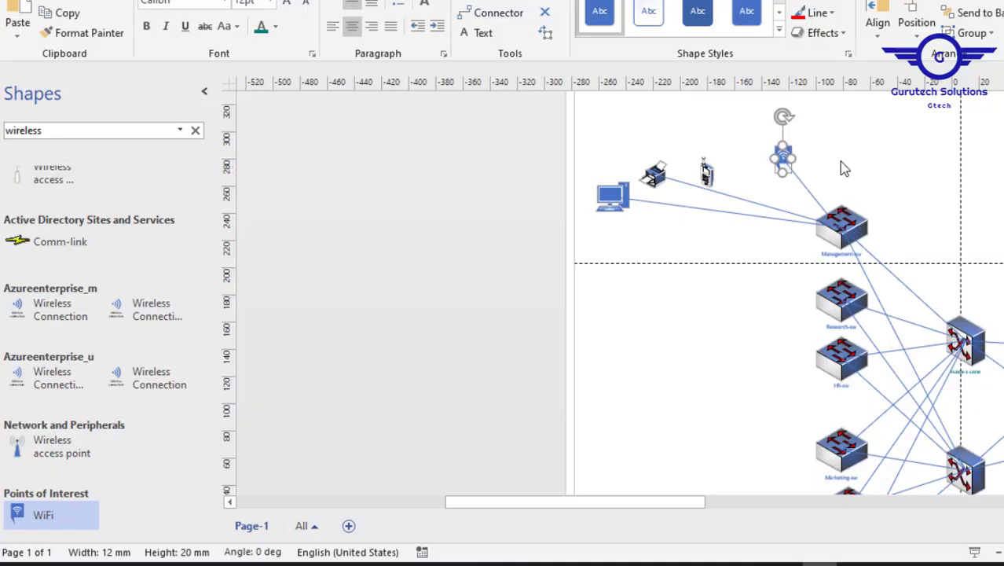
click(839, 161)
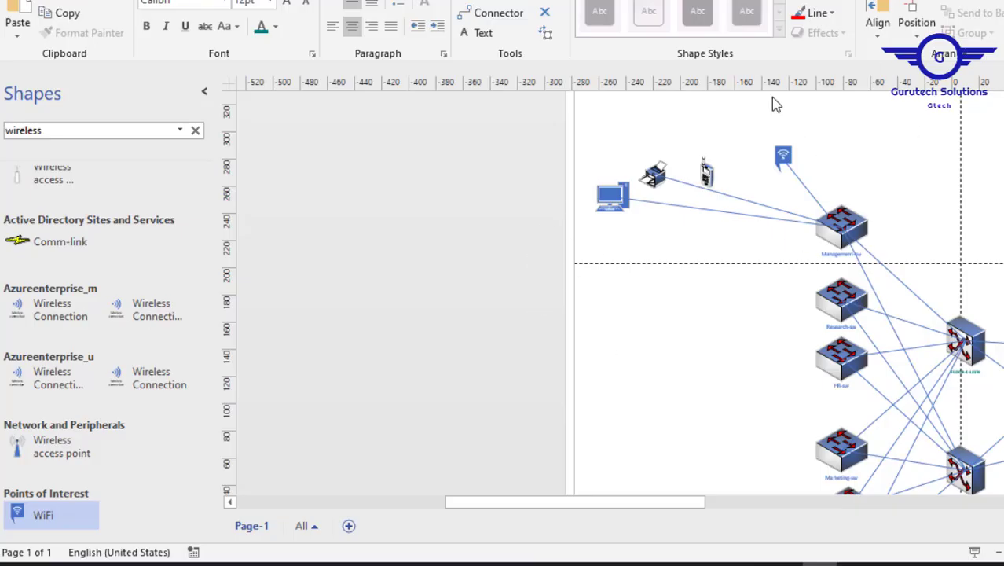
click(614, 197)
scroll(613, 198, up, 4)
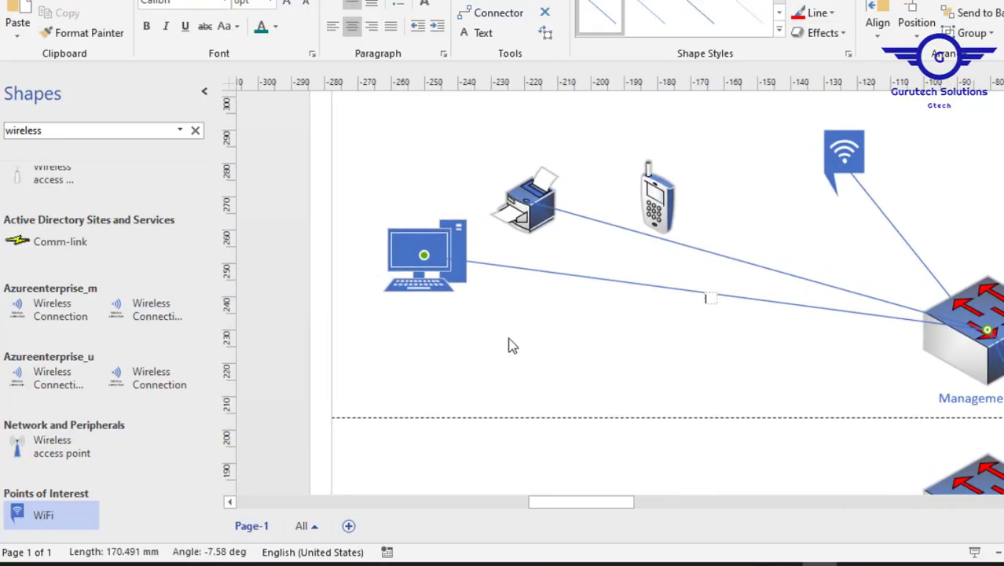
scroll(508, 346, down, 4)
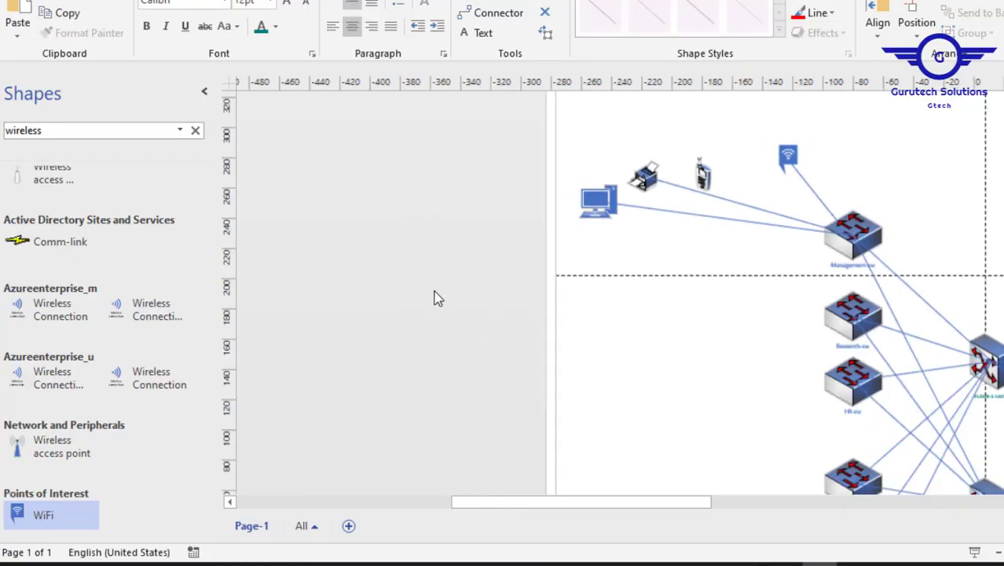
Step: Label the PC Mgt-pc and copy the label text for reuse on the other end devices
click(611, 203)
scroll(611, 206, up, 4)
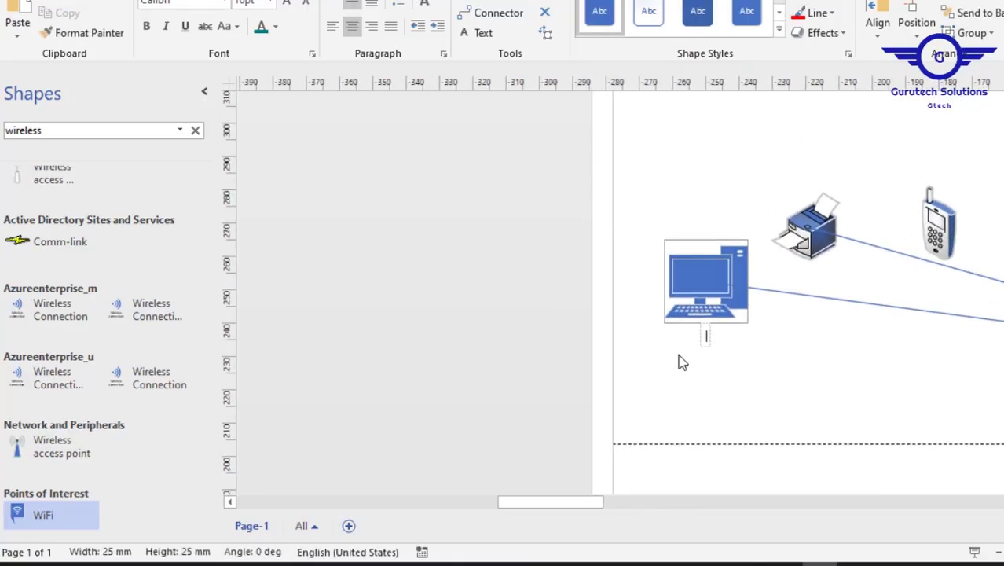
text(Mgt-pc)
key(ctrl+a)
key(ctrl+c)
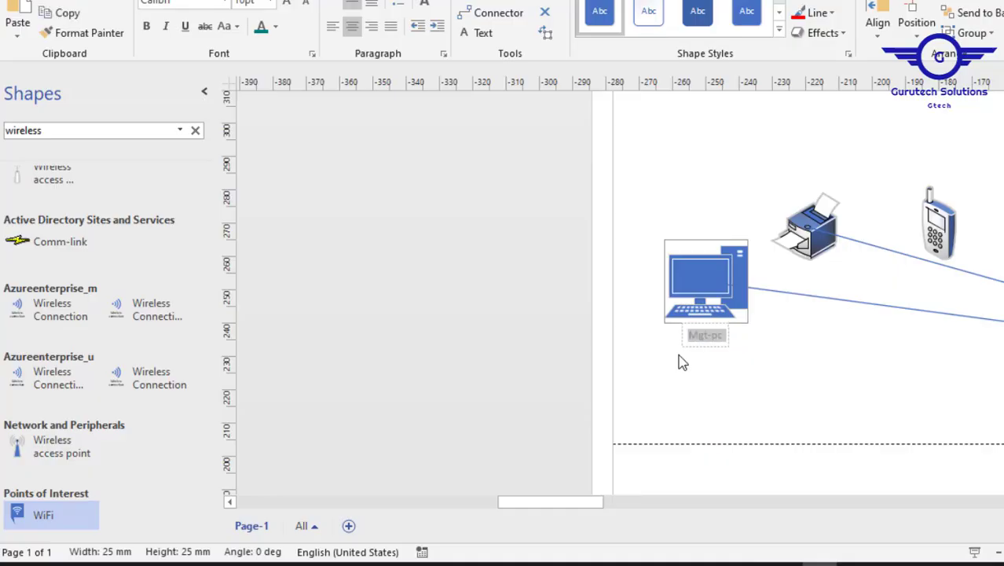
Step: Label the printer Mgt-printer and the smart phone Mgt-phone, reusing the copied Mgt-pc text
double_click(821, 250)
key(ctrl+v)
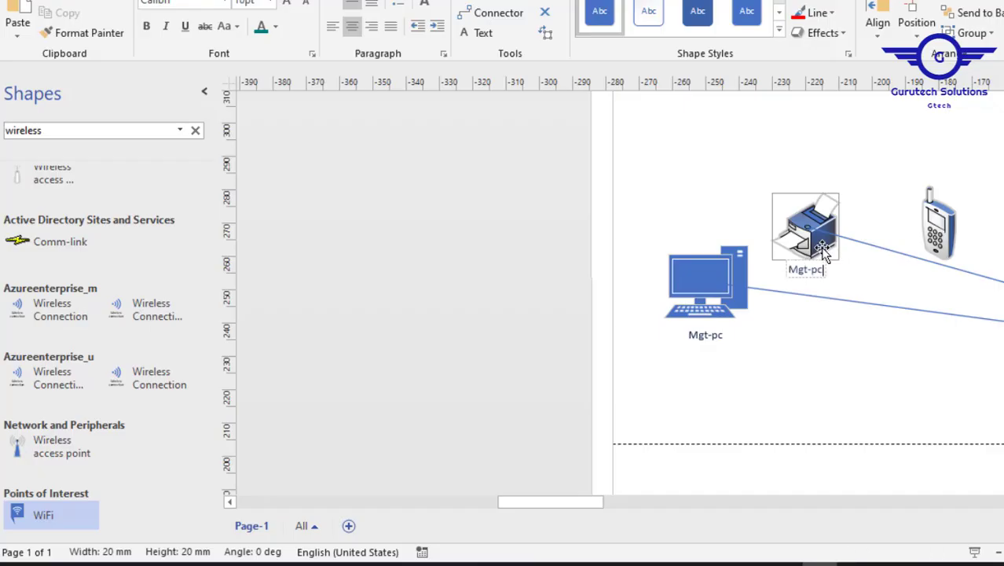
key(BackSpace)
text(rinter)
click(951, 244)
key(ctrl+v)
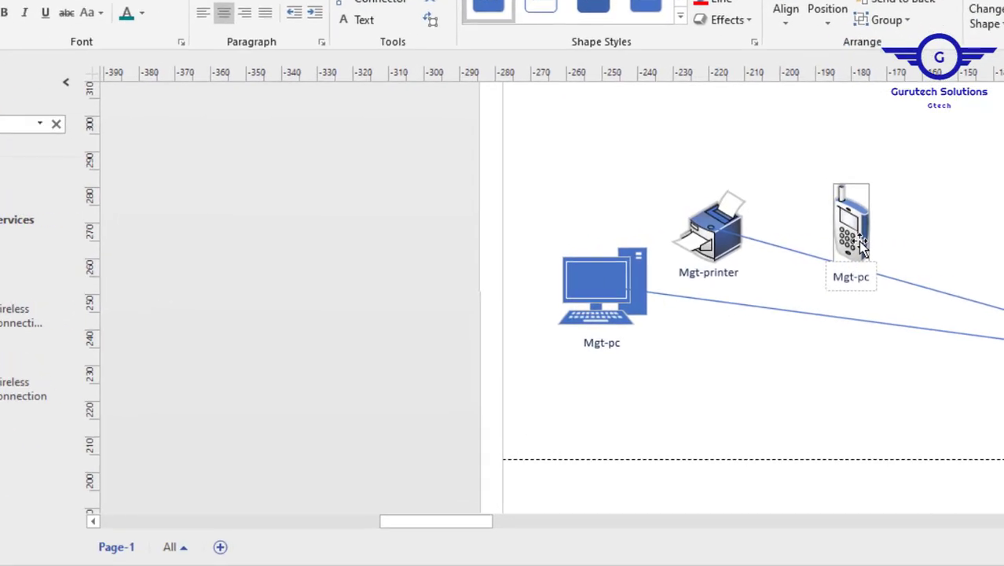
key(BackSpace)
text(hone)
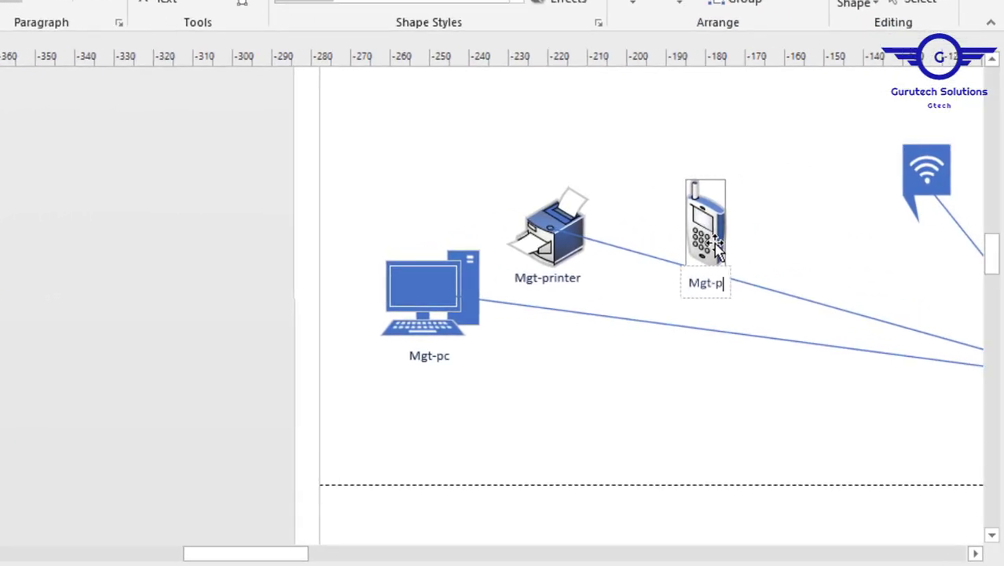
Step: Label the WiFi shape Mgt-Access Point and move Mgt-phone up and to the right, clear of the printer's connecting line
double_click(929, 179)
double_click(914, 167)
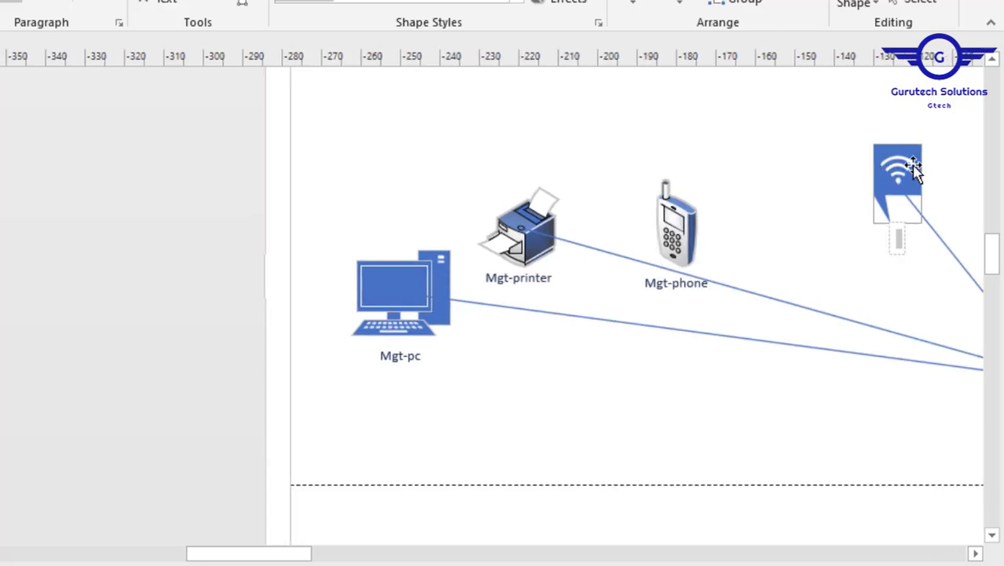
text(Mgt-pc)
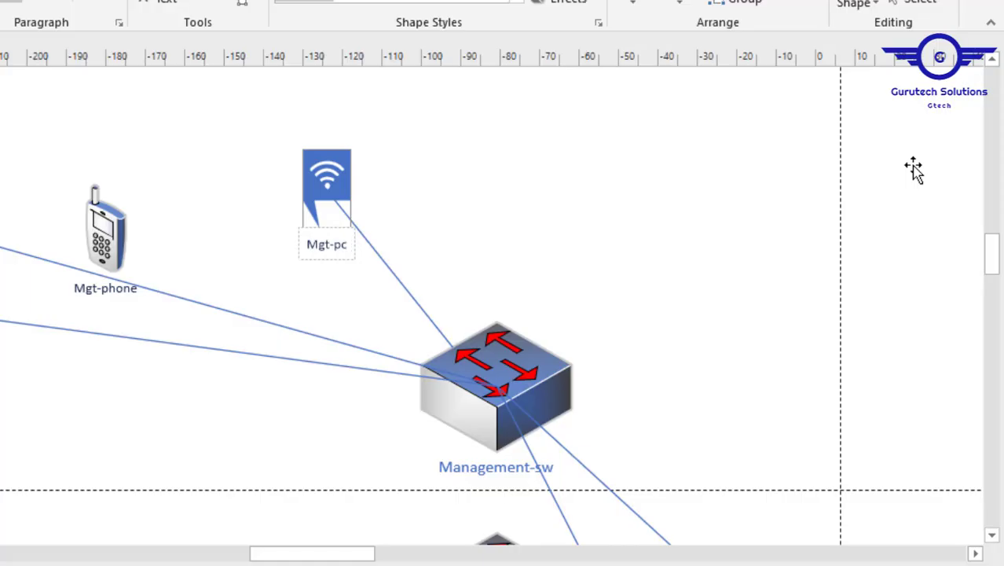
key(BackSpace)
key(BackSpace)
text(Access Po)
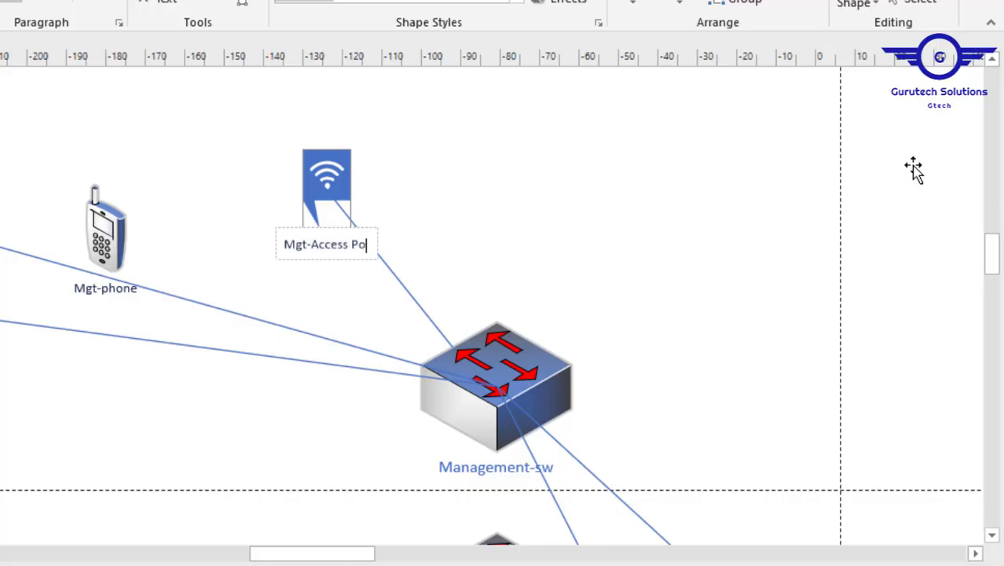
text(int)
click(571, 198)
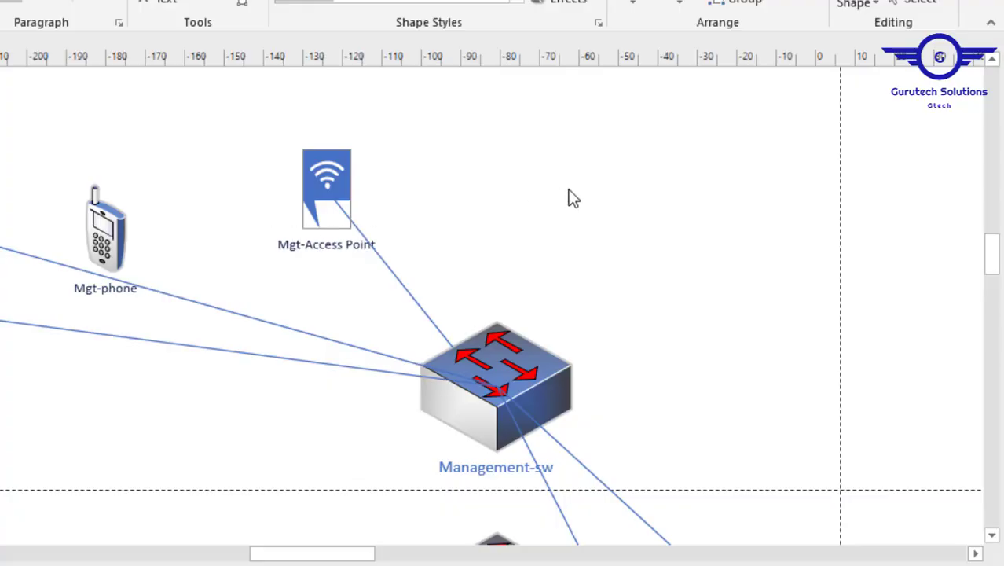
drag(104, 242, 177, 133)
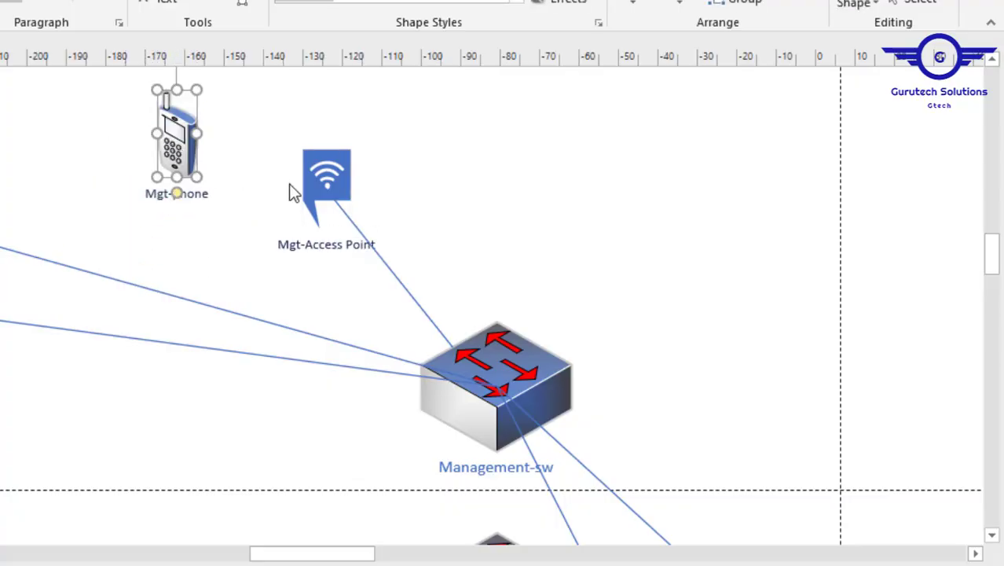
click(458, 153)
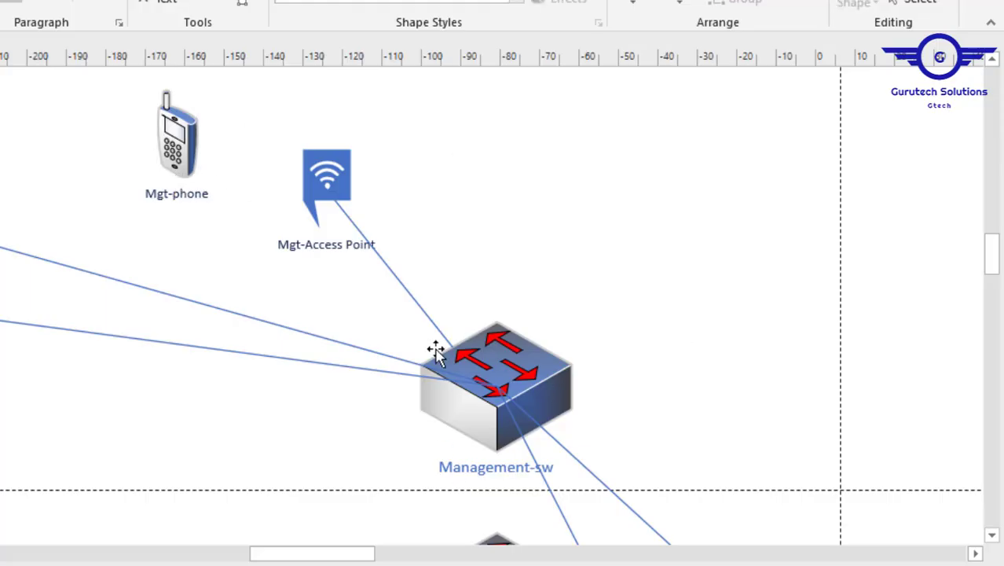
Step: Copy the management PC, printer, phone and access point, try a first paste of the group below them, and undo it
scroll(492, 305, down, 6)
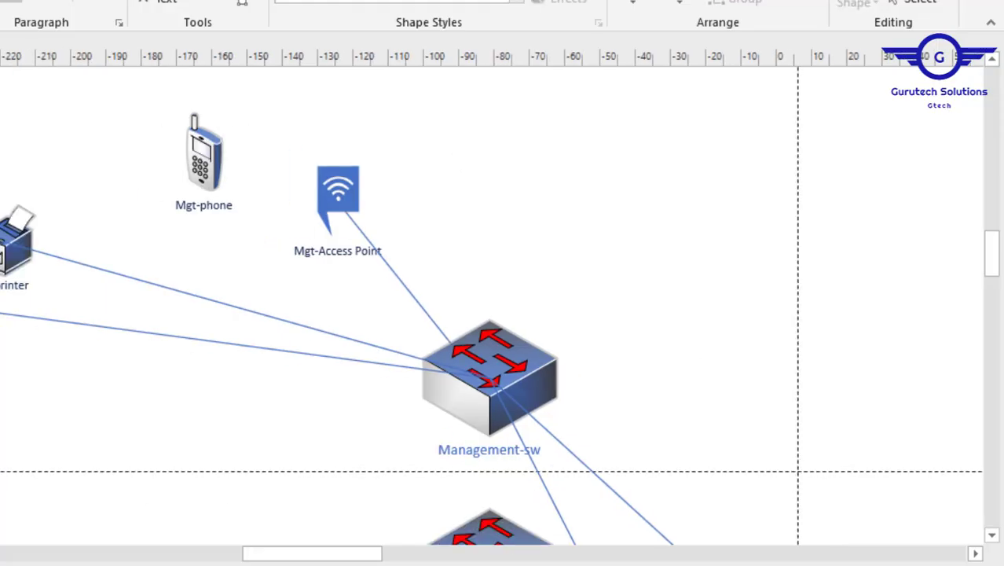
drag(995, 218, 997, 279)
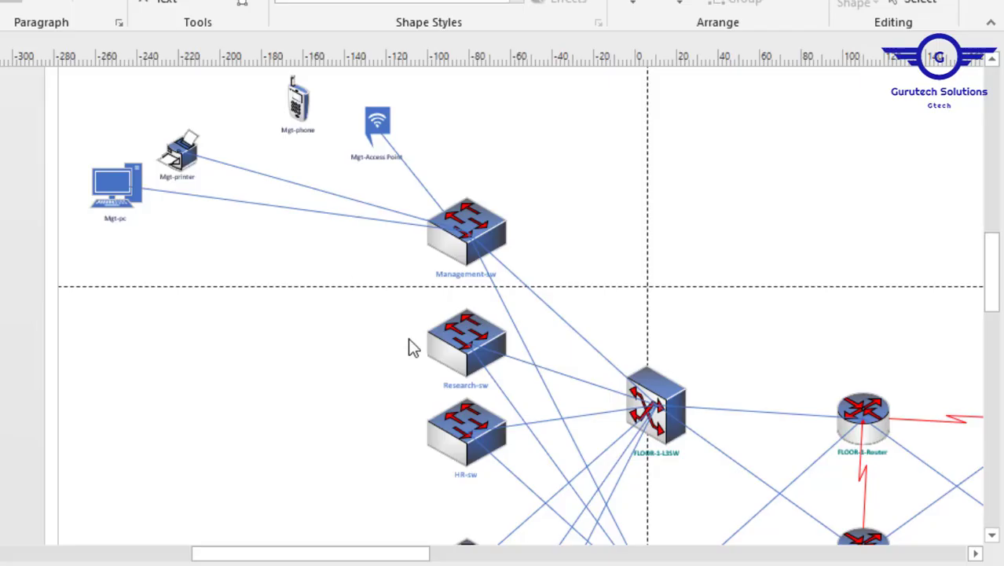
mouse_move(993, 289)
mouse_down()
mouse_move(993, 315)
mouse_move(996, 281)
mouse_up()
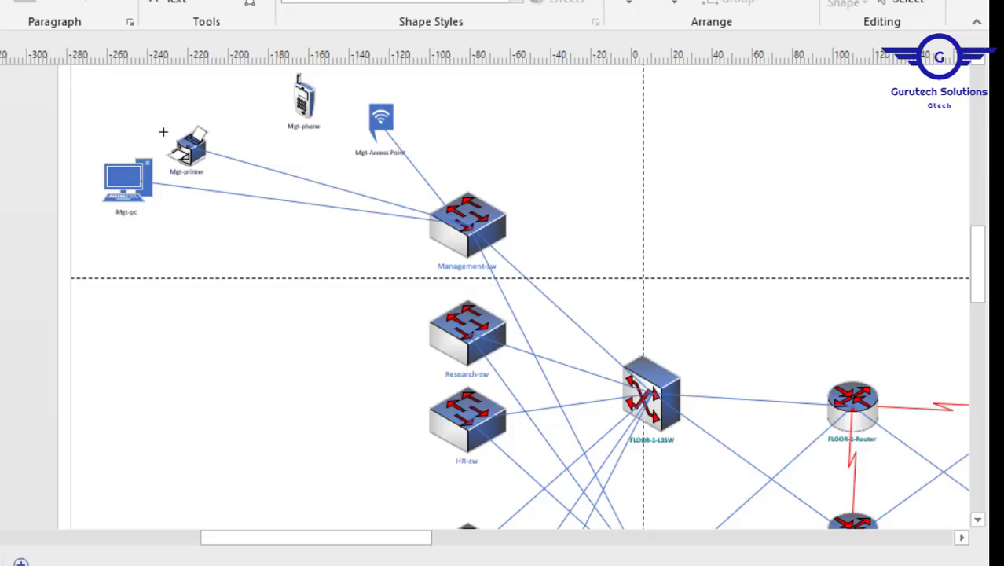
drag(85, 70, 414, 240)
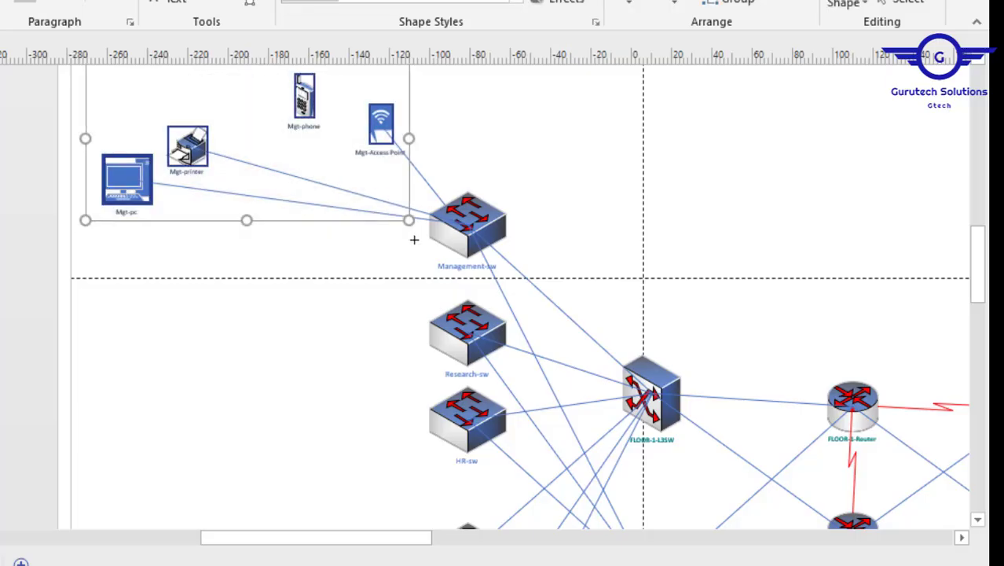
click(189, 377)
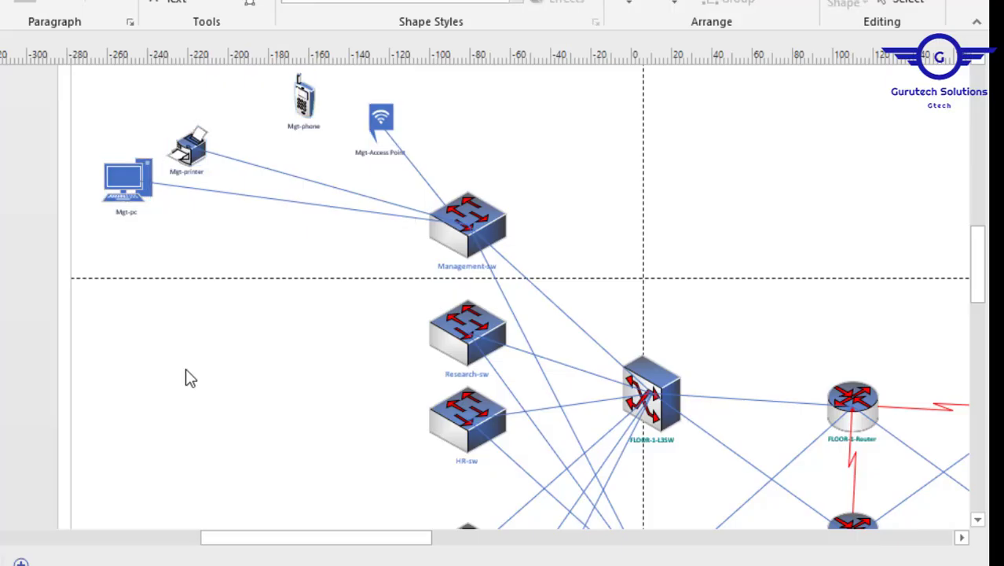
right_click(163, 351)
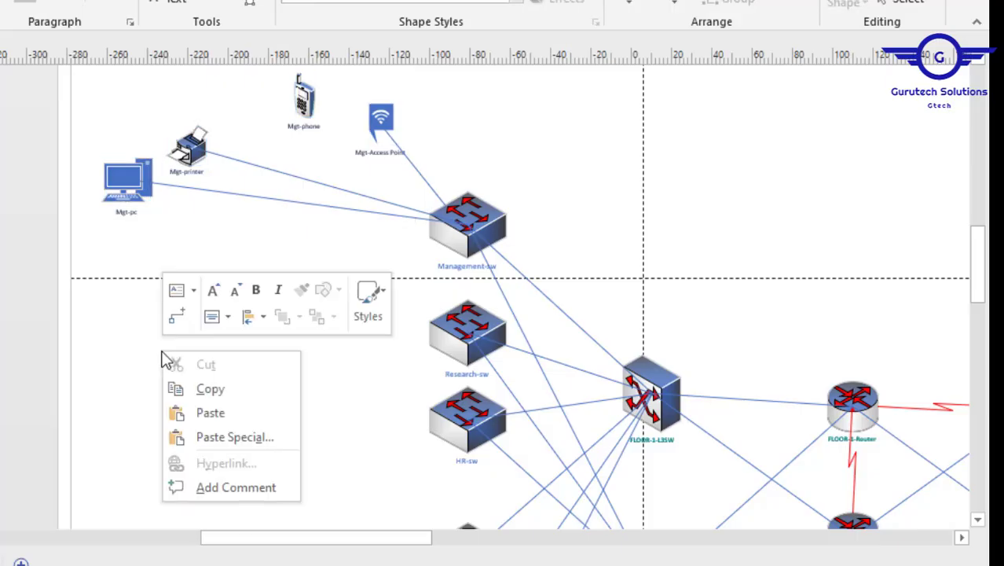
click(209, 410)
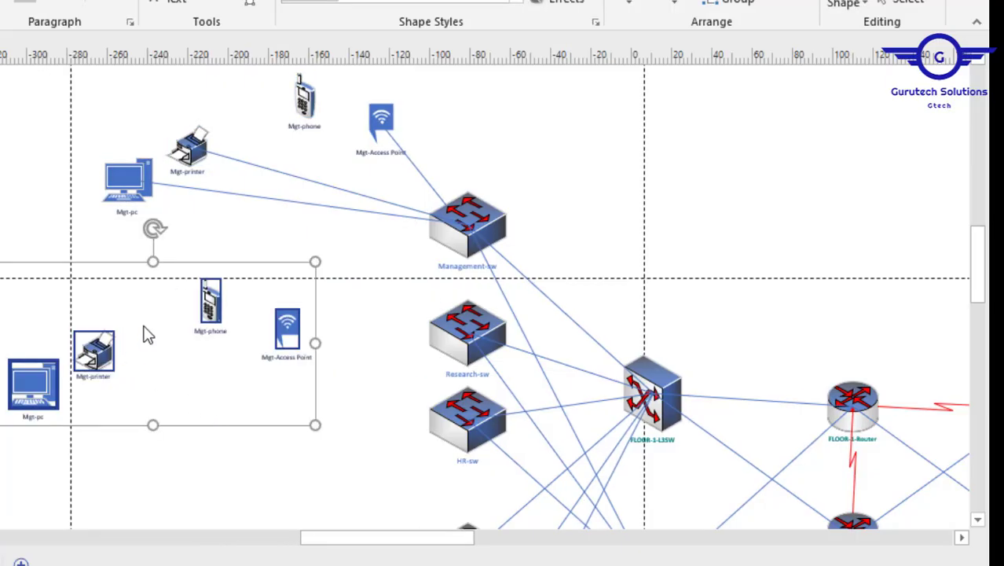
key(ctrl+z)
Step: Paste the copied management devices and arrange the PC, printer, phone and access point in a row to the left of Research-sw
right_click(142, 281)
click(188, 340)
drag(8, 336, 150, 347)
drag(83, 286, 231, 320)
drag(274, 257, 361, 280)
drag(206, 242, 297, 267)
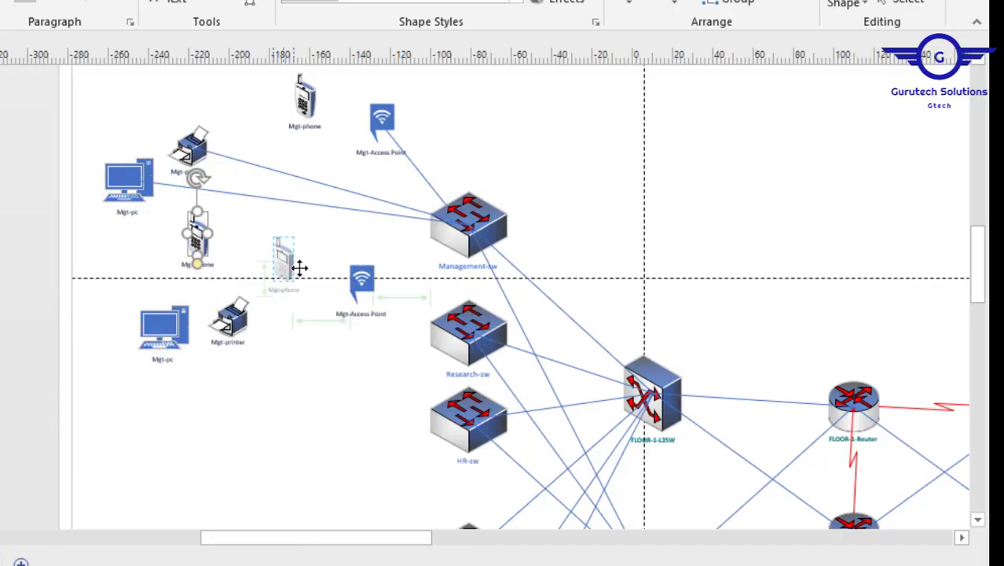
Step: Paste connecting lines and run them from the new PC, printer and access point to Research-sw
click(547, 294)
key(ctrl+v)
drag(476, 481, 468, 332)
drag(308, 284, 361, 280)
drag(560, 444, 468, 332)
scroll(468, 332, down, 1)
Step: Shift the research PC, printer and phone further left so the PC lines up beneath Mgt-pc
drag(163, 284, 127, 285)
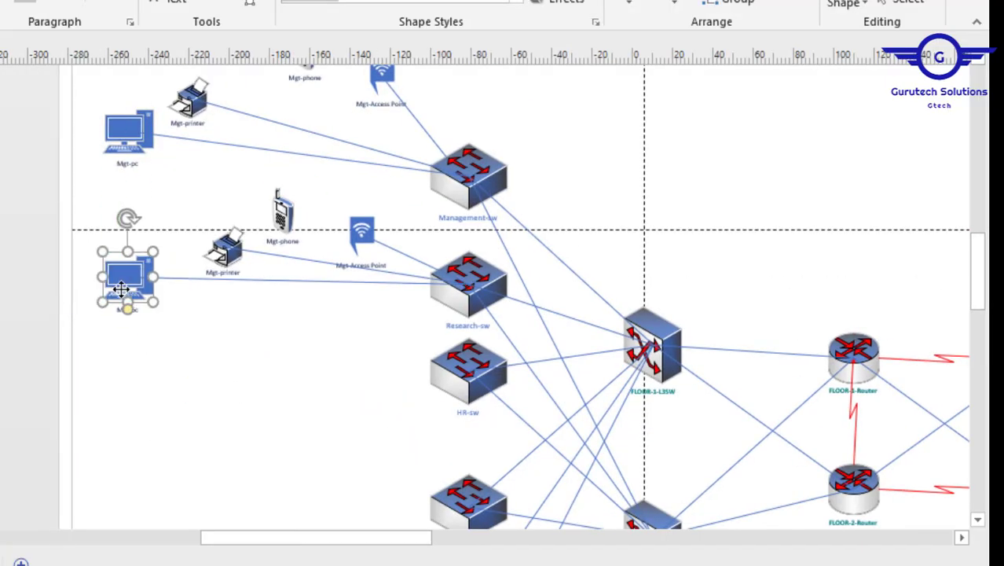
drag(224, 250, 196, 251)
drag(281, 218, 267, 222)
Step: Copy the four end devices beside Research-sw and paste them below for the HR department
right_click(160, 371)
drag(72, 180, 393, 360)
key(ctrl+c)
right_click(197, 365)
click(243, 424)
click(39, 291)
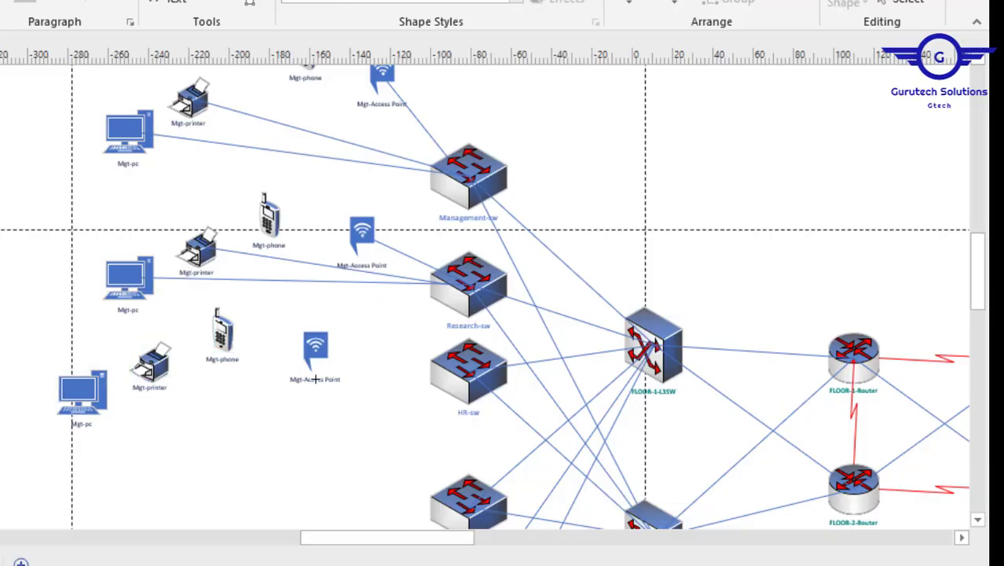
Step: Arrange the pasted PC, printer, phone and access point to the left of HR-sw, within the page edge
drag(84, 393, 129, 396)
click(161, 354)
drag(163, 355, 196, 334)
drag(223, 331, 290, 338)
drag(316, 344, 362, 350)
Step: Paste connecting lines and run them from the HR department's printer, access point and PC to HR-sw
key(ctrl+v)
drag(363, 524, 469, 370)
key(ctrl+v)
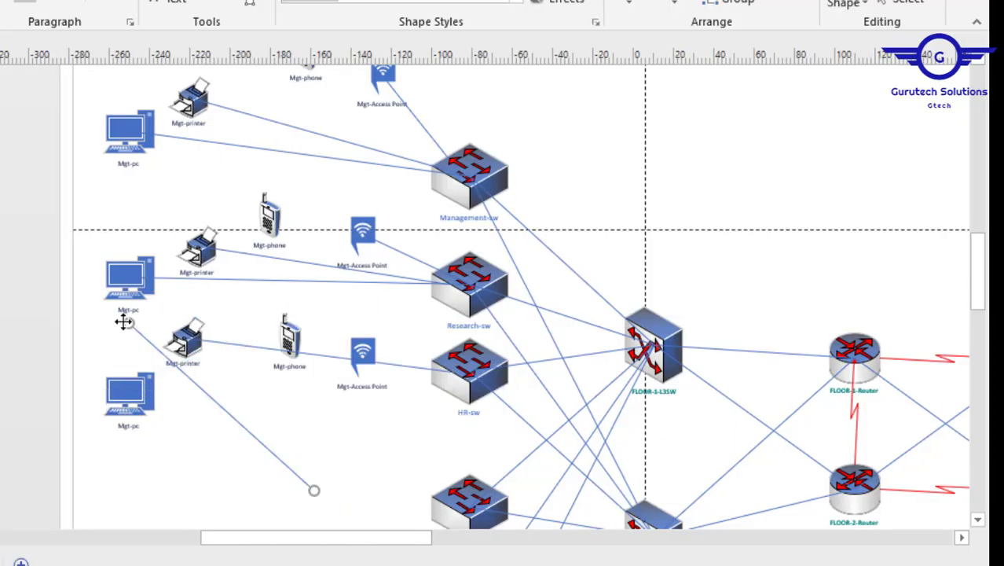
drag(124, 320, 358, 342)
drag(314, 488, 468, 370)
key(ctrl+v)
drag(209, 331, 128, 392)
drag(399, 500, 469, 370)
Step: Relabel the end devices connected to Research-sw as Research-pc, Research-printer, Research-phone and Research-Access Point
scroll(128, 282, up, 4)
double_click(431, 346)
key(BackSpace)
key(BackSpace)
key(BackSpace)
text(Research)
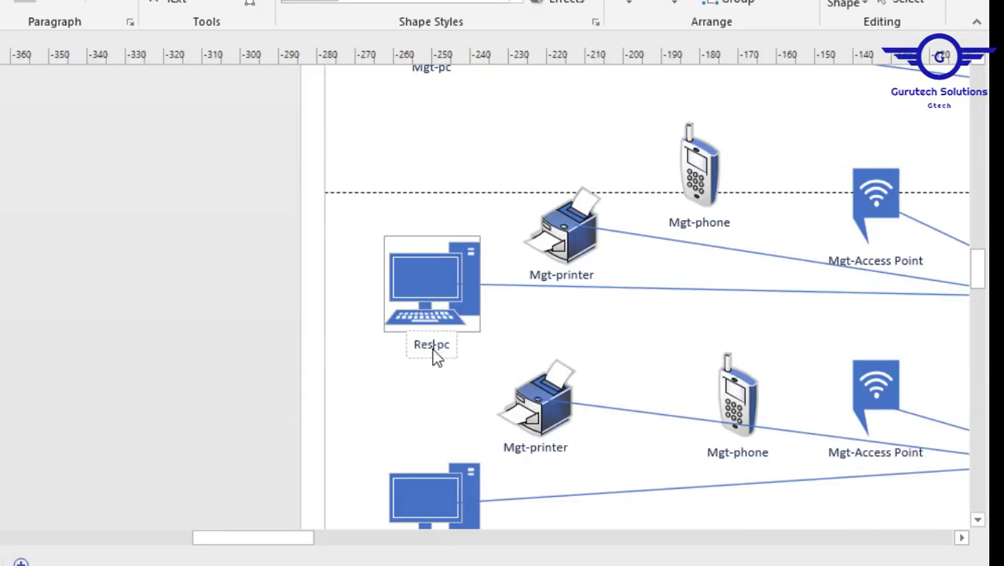
double_click(552, 276)
text(Research)
double_click(695, 222)
text(Research)
double_click(850, 262)
text(Research)
Step: Relabel the end devices connected to HR-sw as HR-pc, HR-printer, HR-phone and HR-Access Point
scroll(580, 513, right, 7)
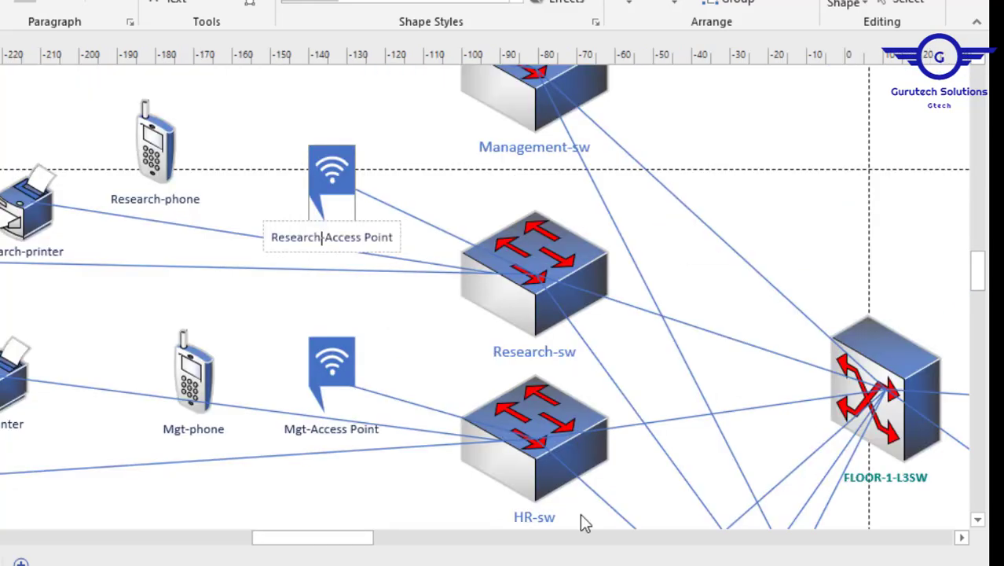
scroll(580, 513, left, 4)
double_click(176, 340)
text(HR)
double_click(272, 222)
text(HR)
double_click(481, 227)
text(HR)
double_click(595, 229)
text(HR)
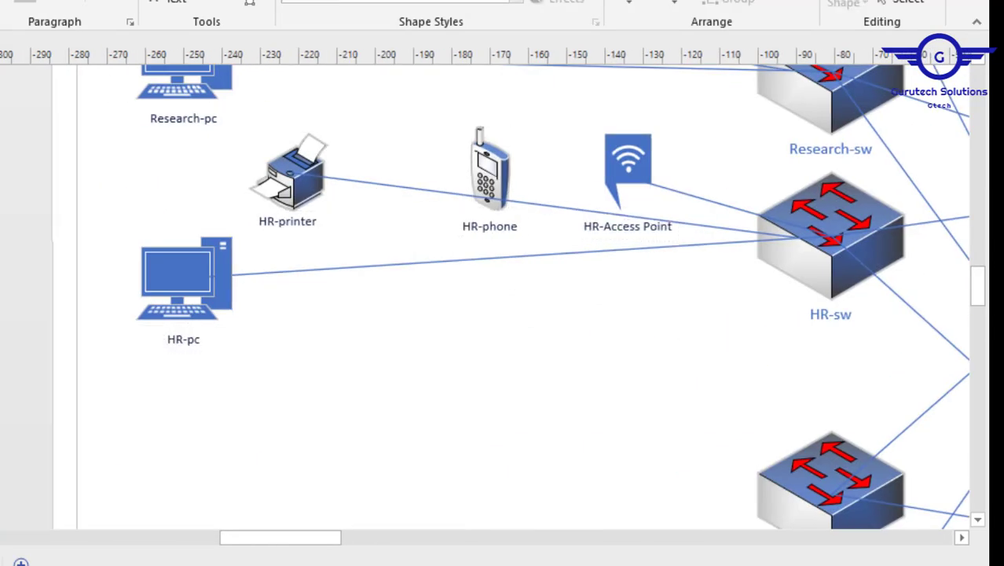
Step: Duplicate the HR PC, printer, phone and access point into the space to the left of Marketing-sw
drag(186, 92, 639, 271)
key(ctrl+c)
click(322, 343)
key(ctrl+v)
Step: Draw connecting lines from the duplicated access point, printer and PC to Marketing-sw
mouse_move(500, 301)
mouse_down()
mouse_move(594, 260)
mouse_move(738, 374)
mouse_up()
click(458, 464)
key(ctrl+3)
drag(483, 264, 737, 374)
drag(339, 269, 738, 375)
drag(253, 347, 737, 374)
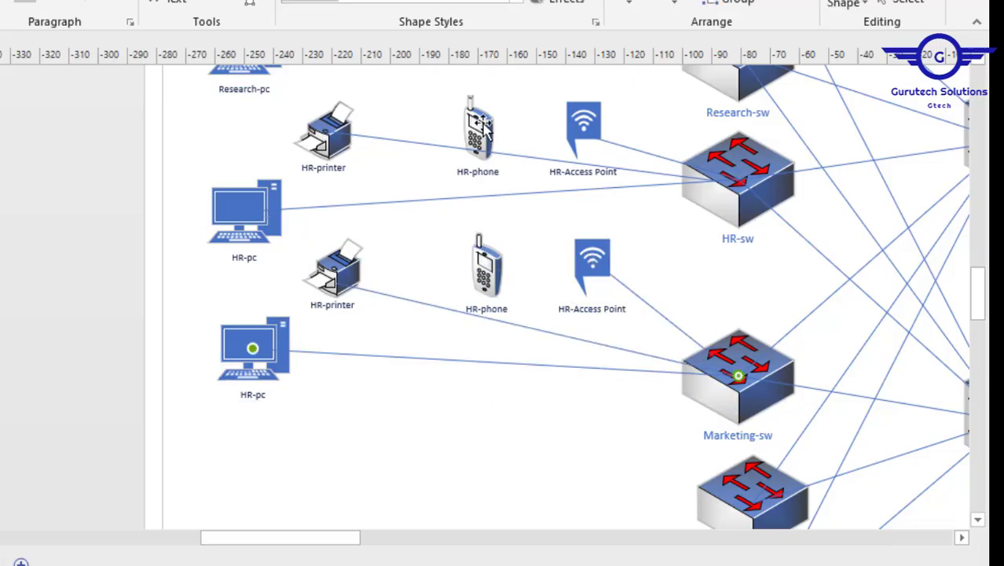
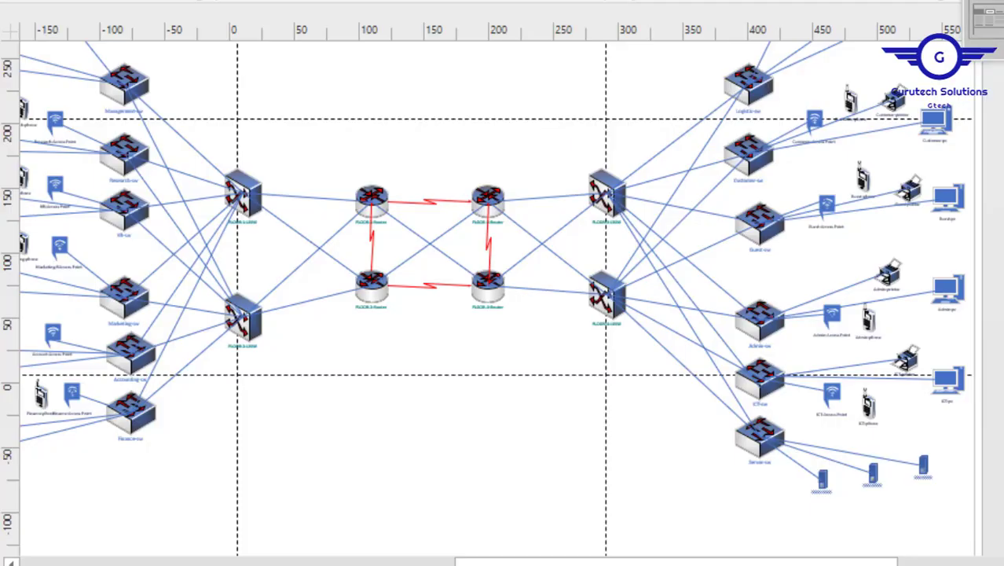
Step: Review the topology from the core routers and Server-sw with its servers across to the Finance, Marketing, HR and Research devices
scroll(876, 309, up, 2)
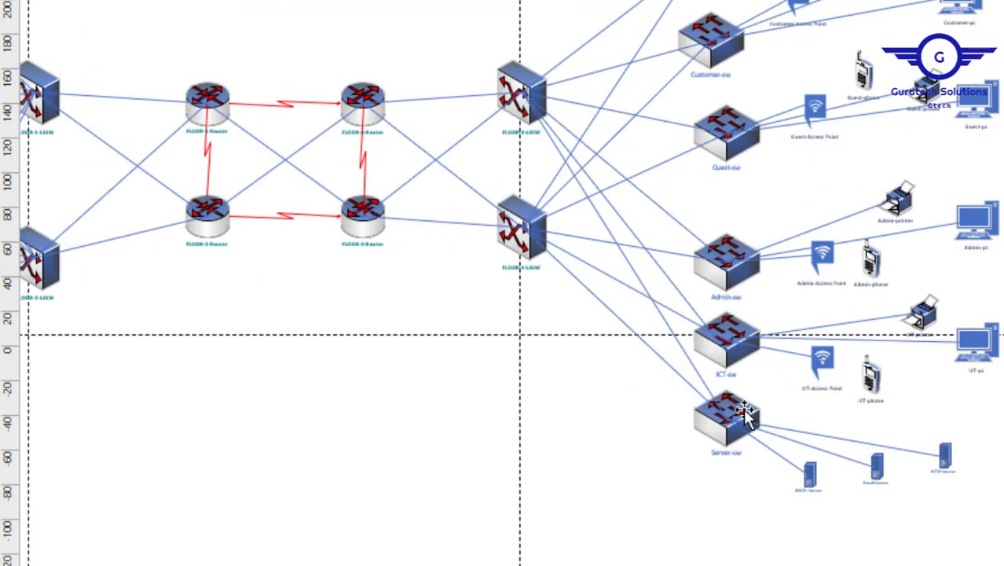
mouse_move(586, 565)
mouse_down()
mouse_move(487, 557)
mouse_move(584, 565)
mouse_up()
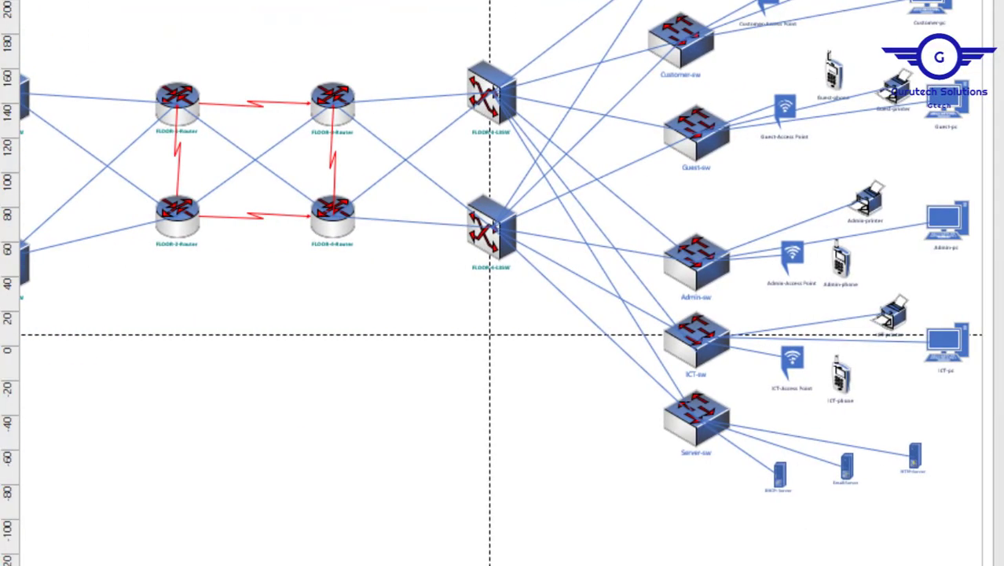
scroll(501, 283, up, 2)
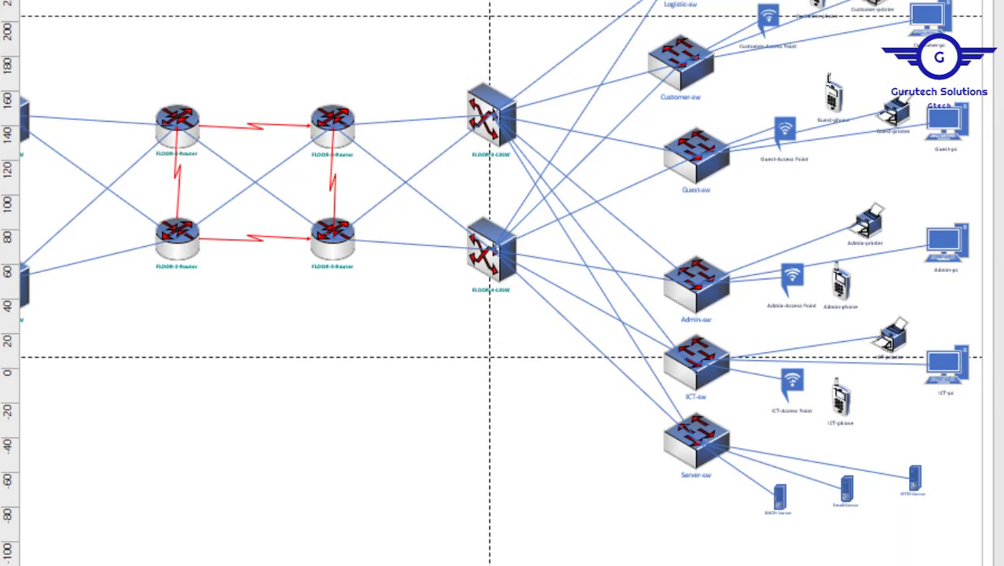
scroll(502, 283, down, 4)
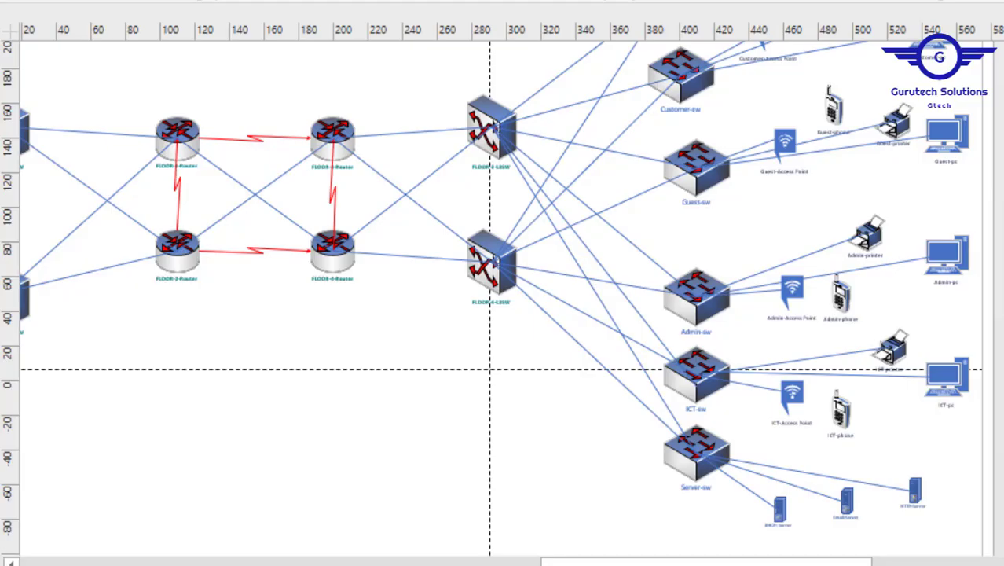
scroll(503, 298, up, 2)
scroll(503, 298, down, 5)
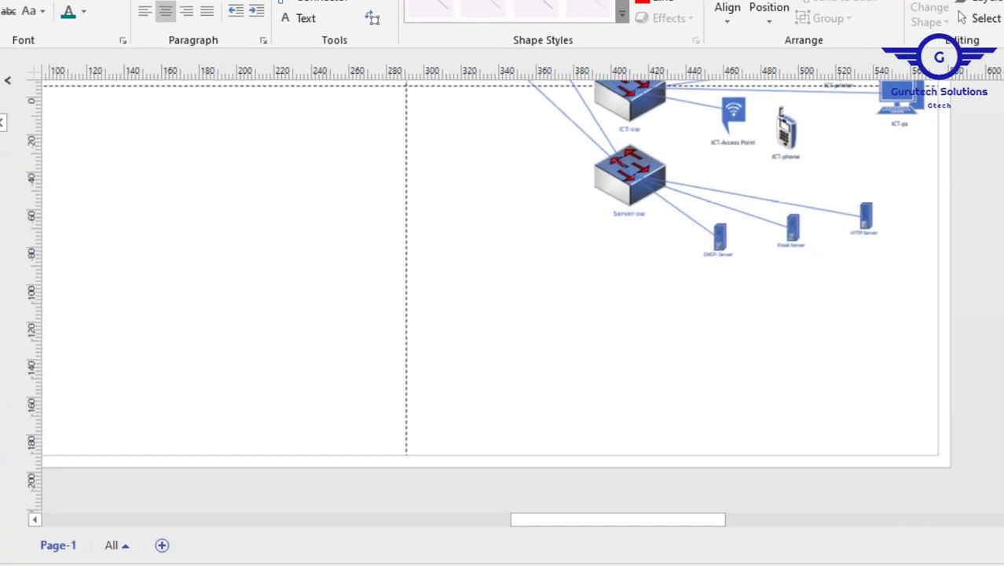
scroll(545, 302, up, 1)
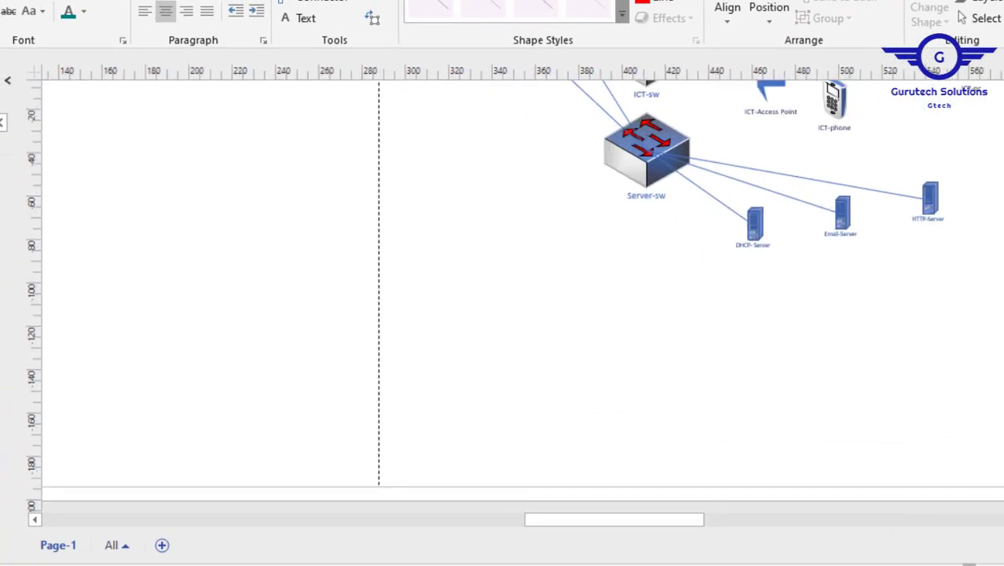
scroll(814, 377, up, 3)
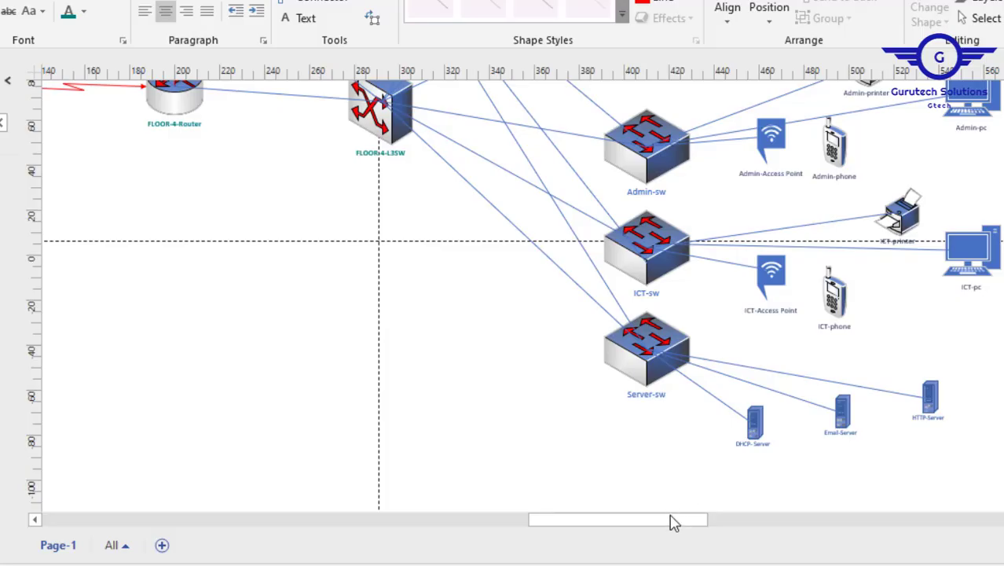
drag(674, 519, 504, 497)
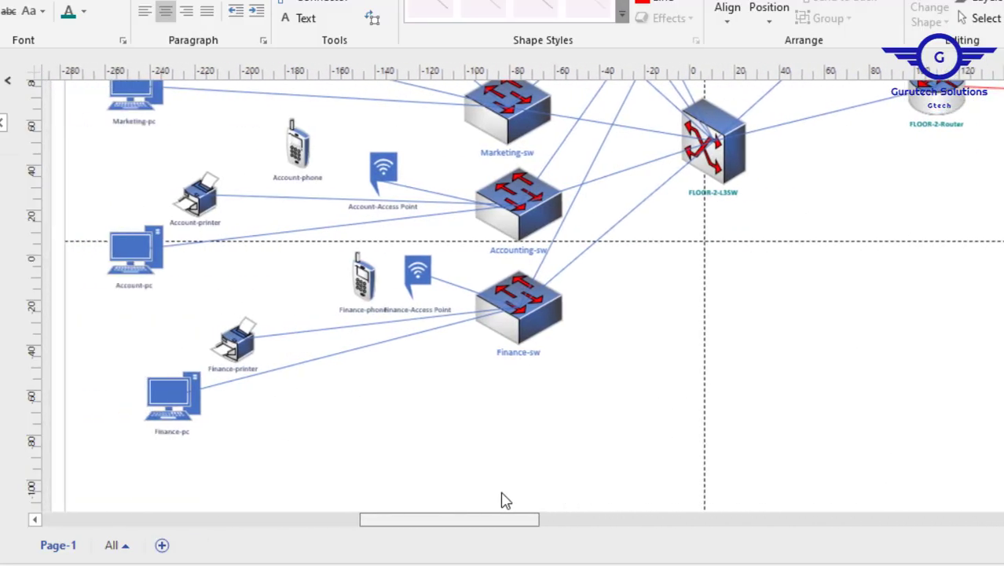
scroll(534, 296, up, 10)
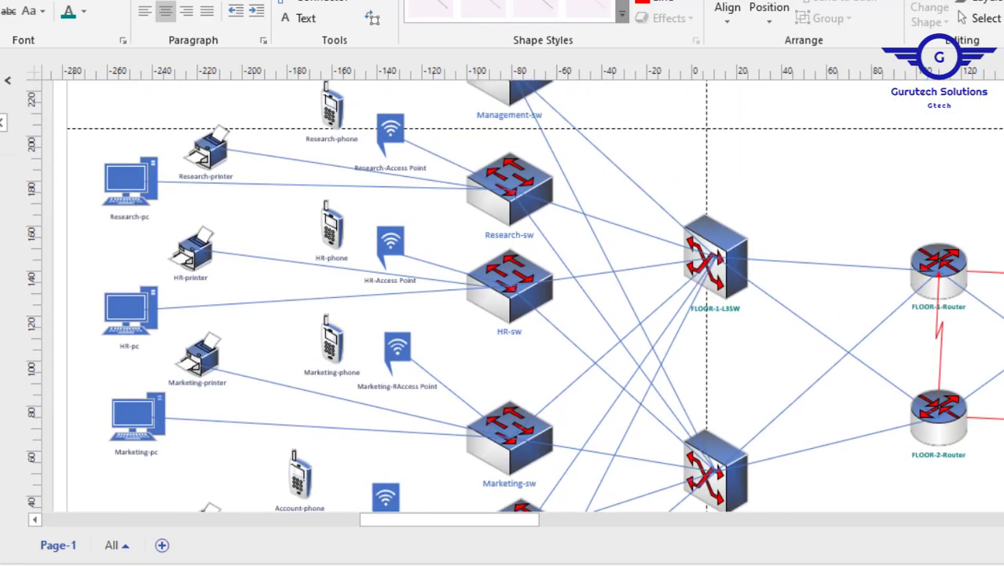
Step: Hide the ribbon to enlarge the drawing area and review the department devices down to Finance-sw
click(951, 1)
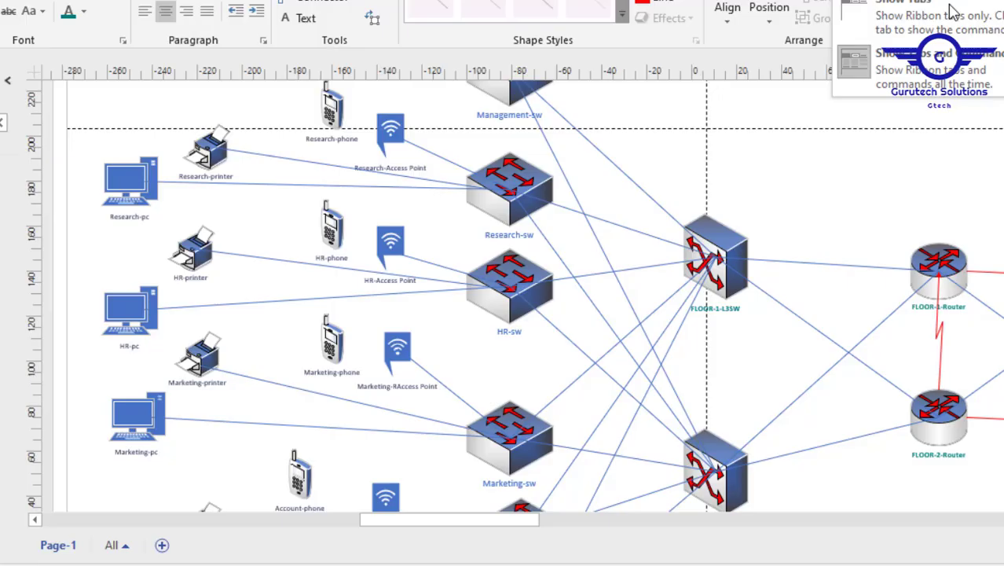
click(948, 53)
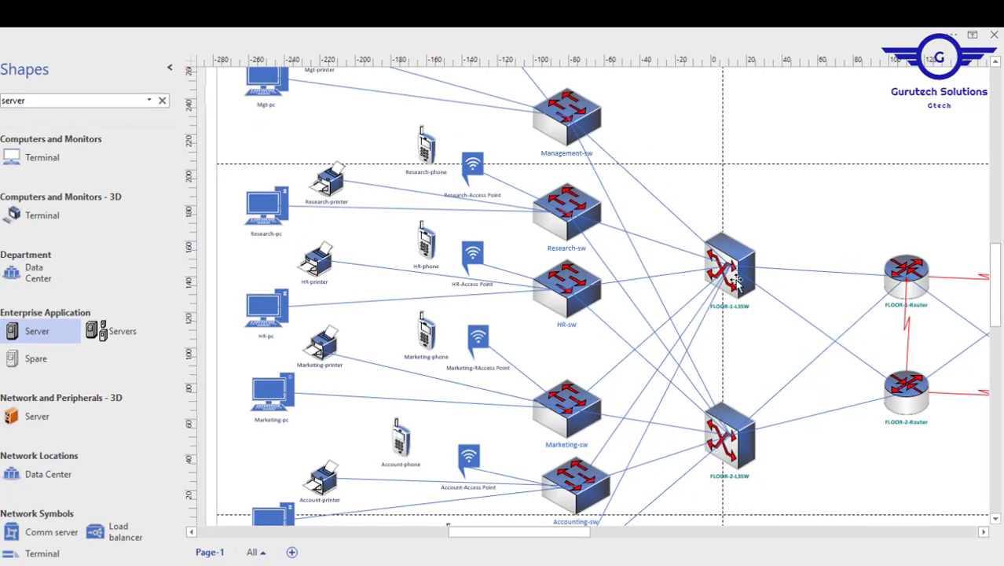
drag(528, 531, 480, 528)
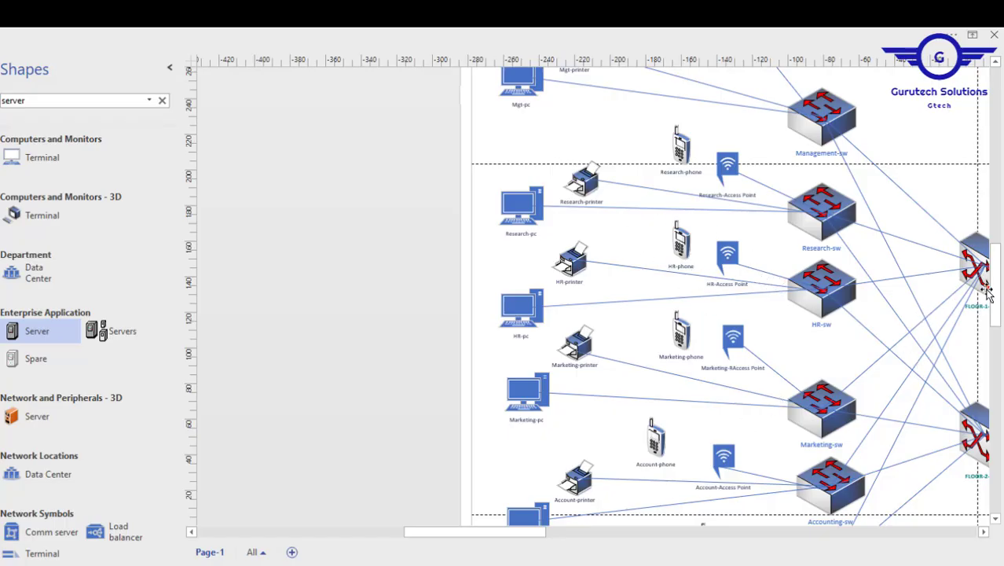
drag(996, 288, 996, 327)
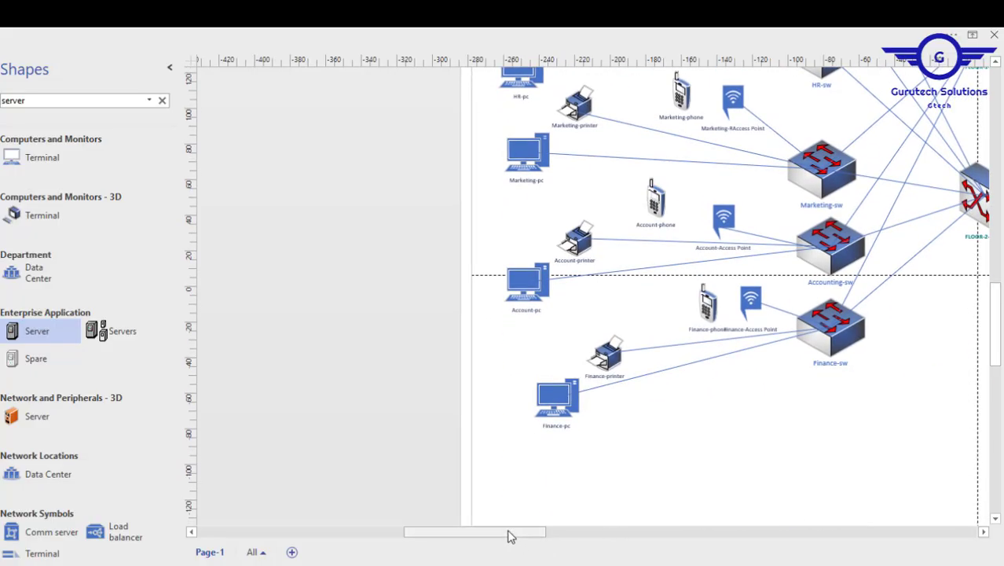
Step: Review the Admin, ICT and Server-sw devices and the core routers, and restore the ribbon with its tabs and commands
drag(511, 532, 719, 559)
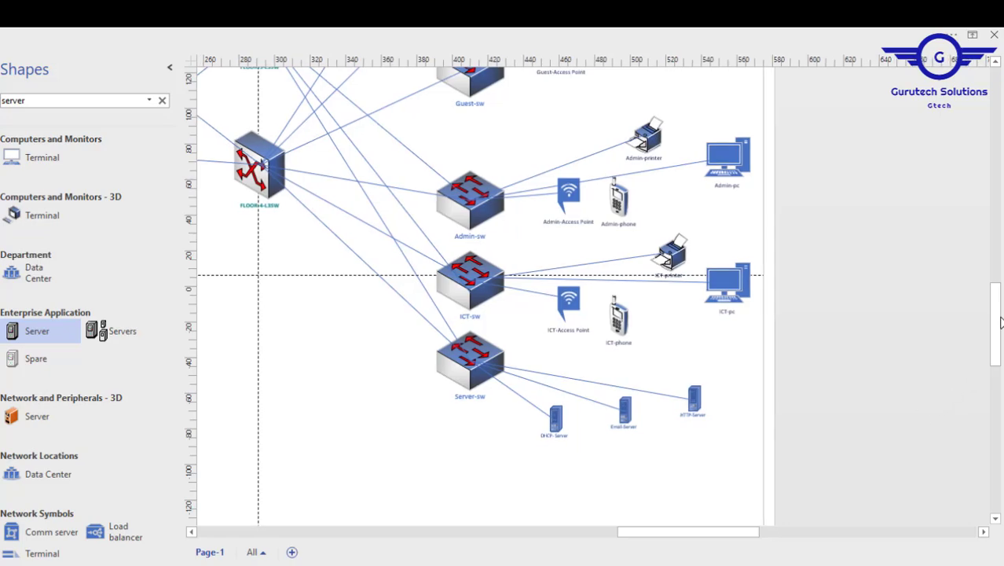
drag(999, 318, 997, 247)
drag(662, 535, 563, 524)
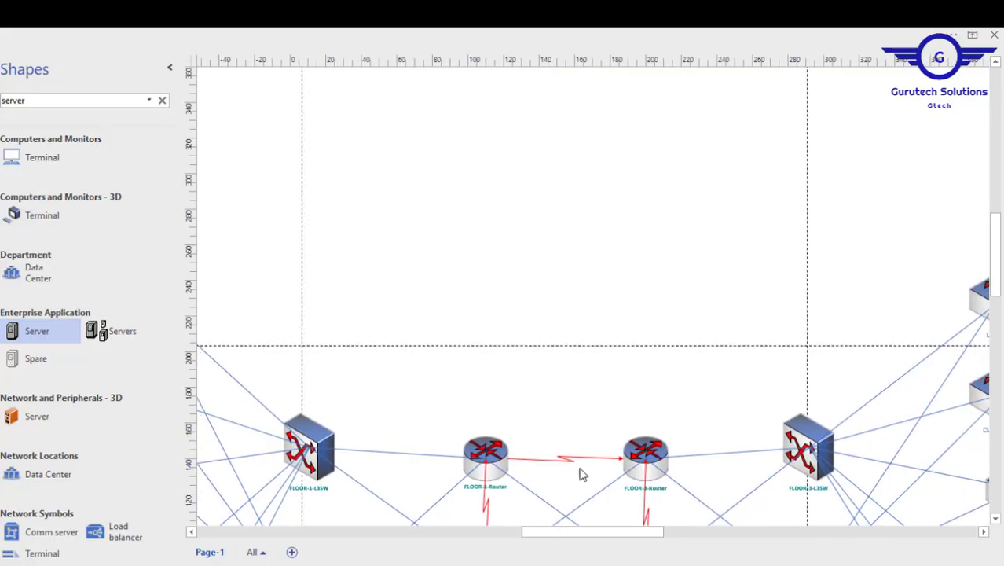
click(949, 36)
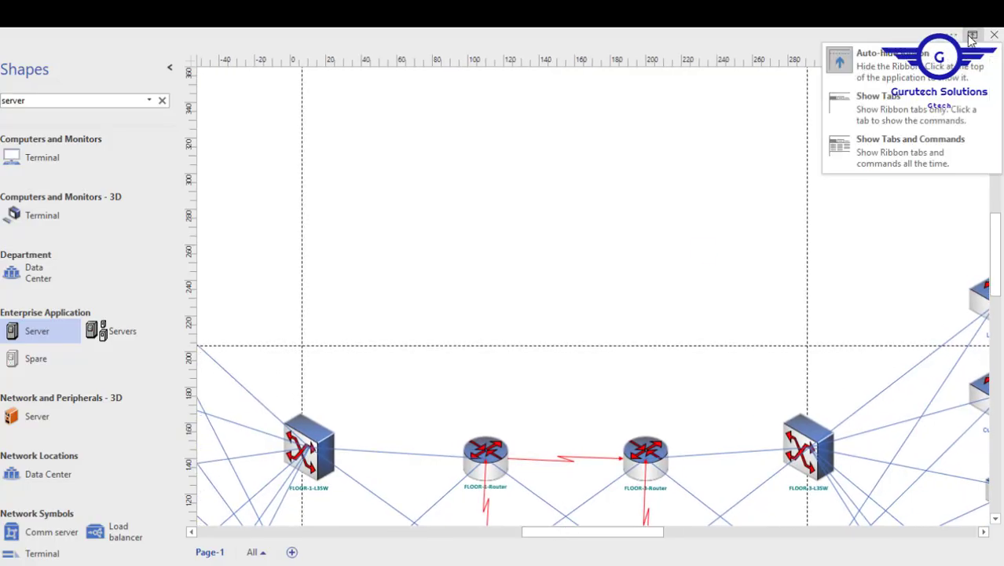
click(900, 141)
mouse_move(992, 310)
mouse_down()
mouse_move(998, 341)
mouse_move(987, 321)
mouse_up()
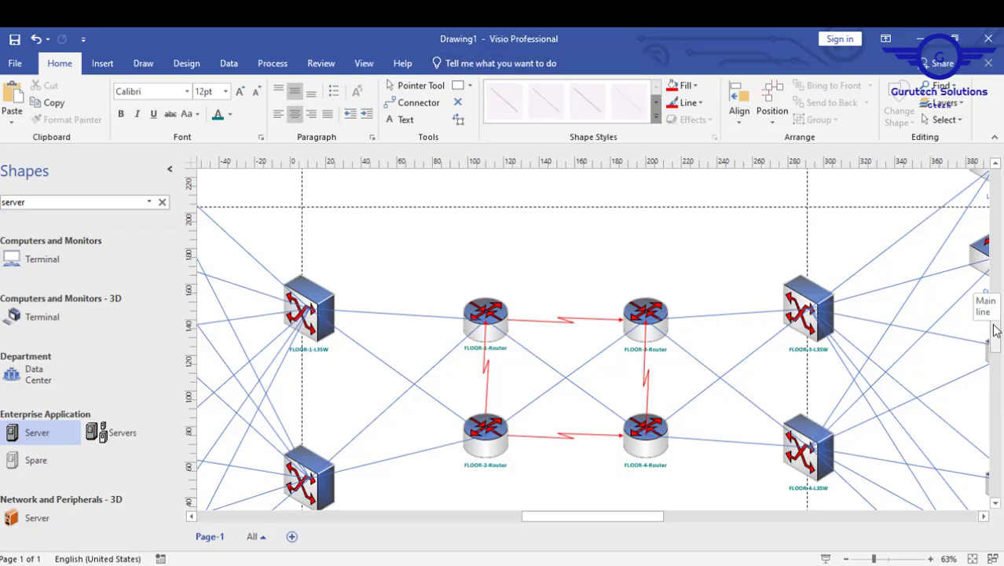
drag(994, 325, 994, 328)
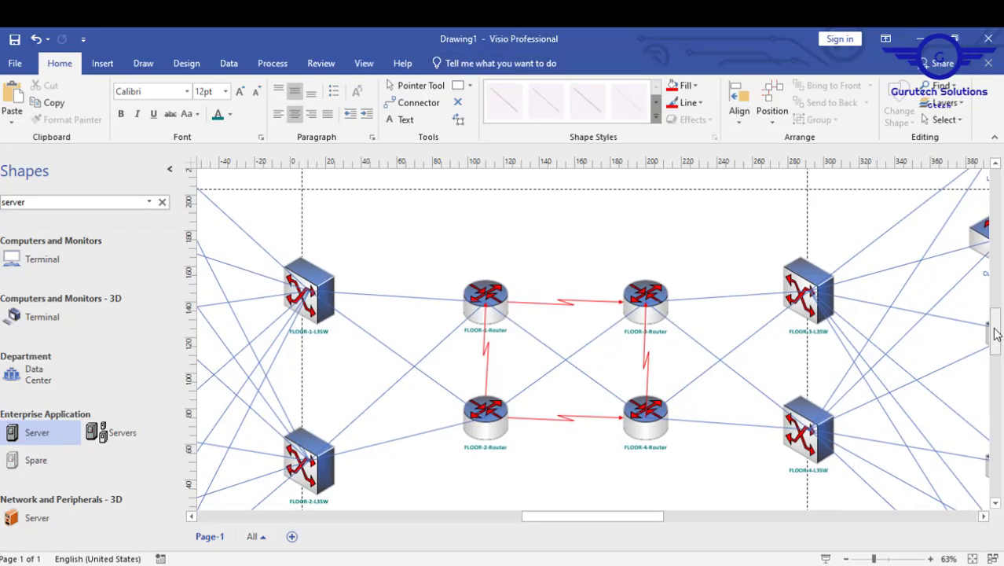
Step: Search the shape library for "container" and browse down to the Container Style shapes
click(44, 203)
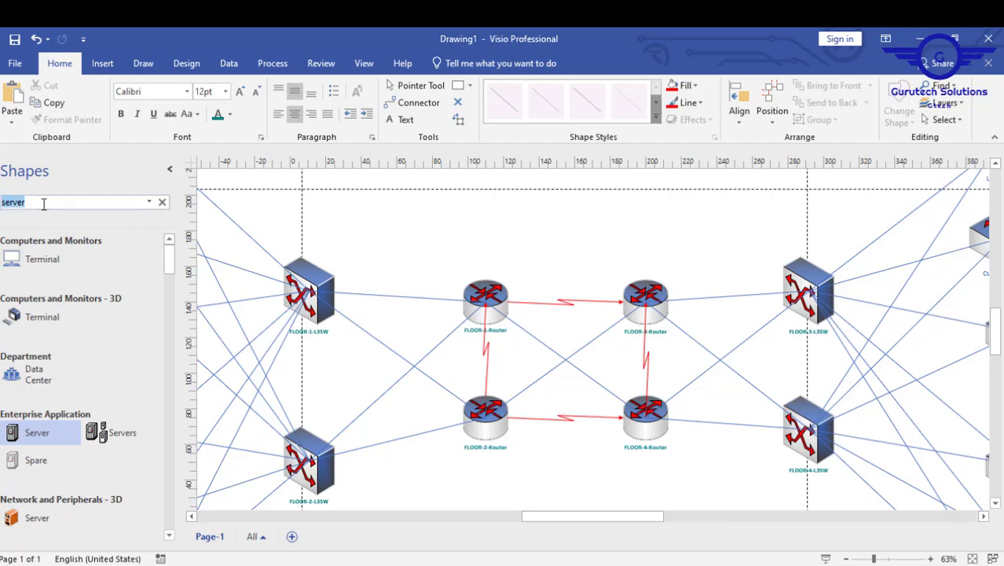
text(container)
key(Return)
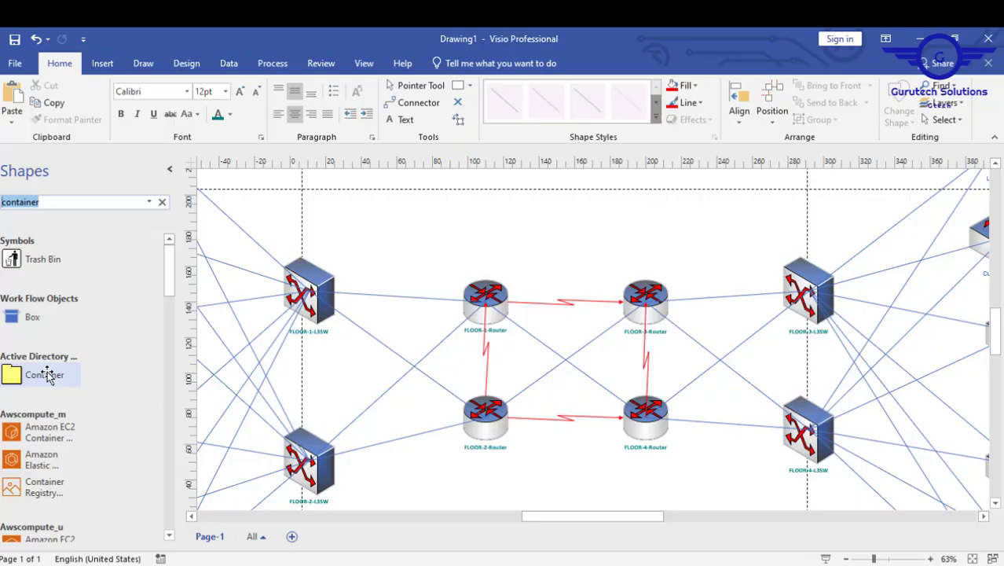
drag(168, 282, 160, 455)
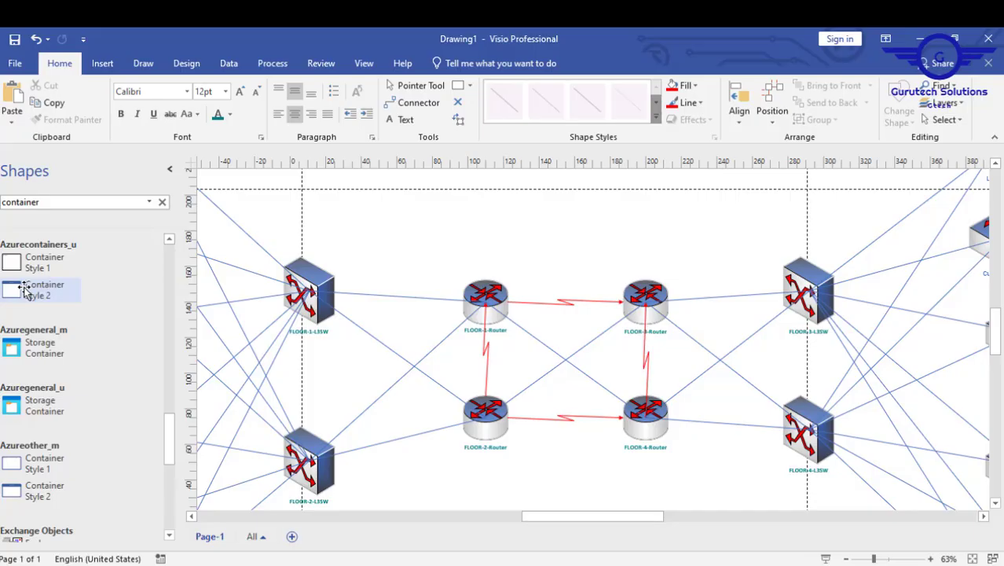
drag(23, 290, 494, 297)
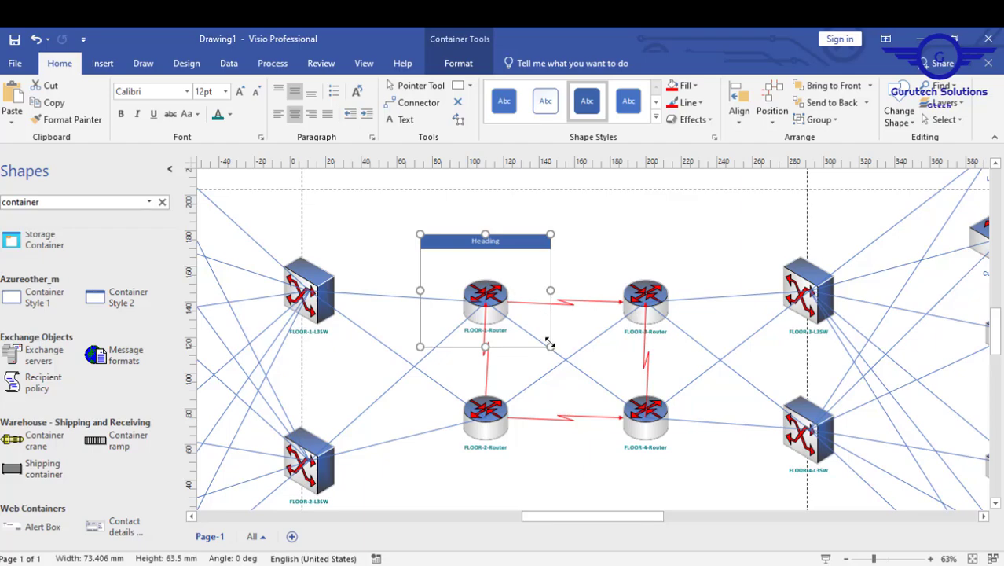
drag(547, 347, 448, 260)
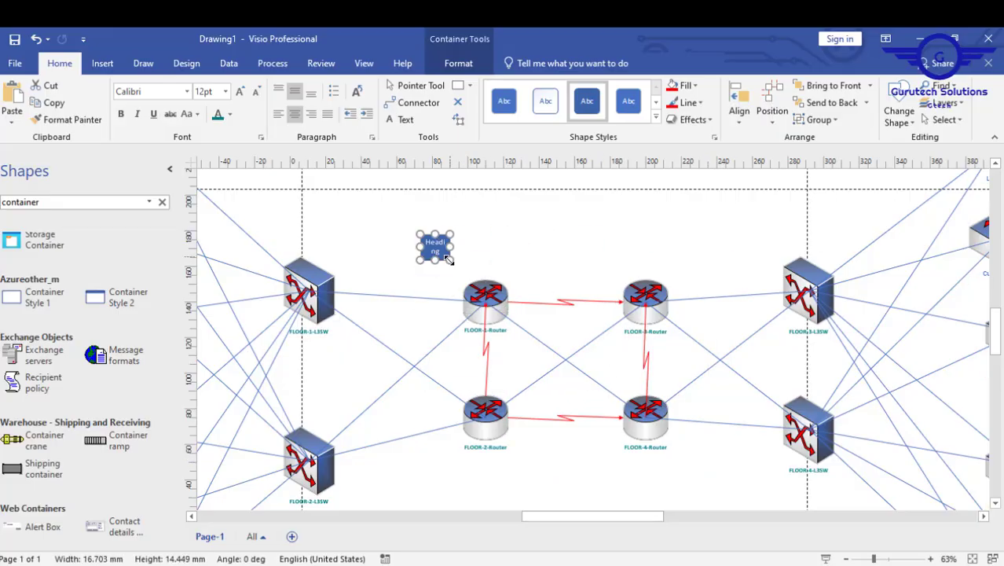
key(Delete)
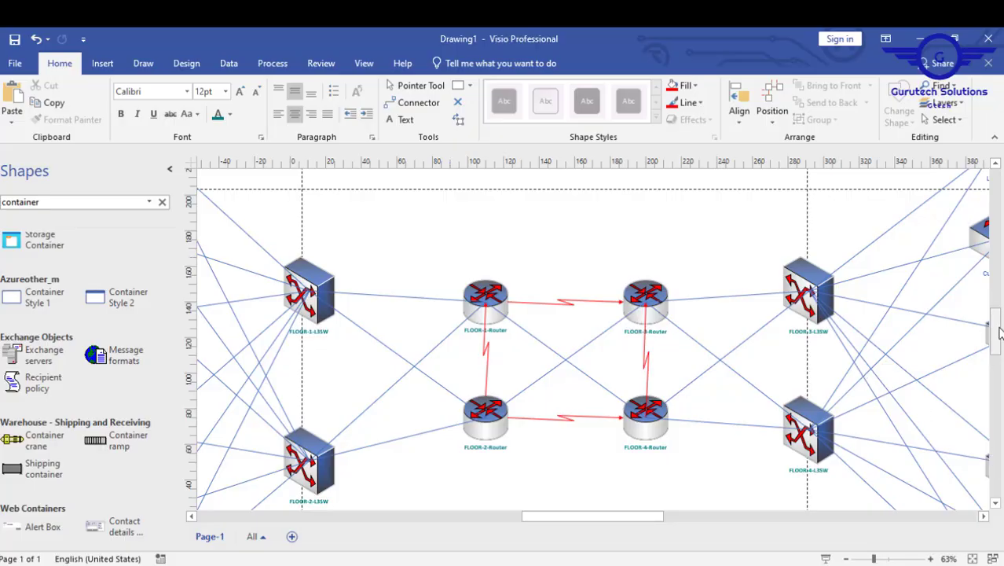
Step: Place a Container Style 2 shape around the Logistic, Customer and Guest switches and devices, about 386 mm wide and 244 mm high
drag(636, 523, 696, 546)
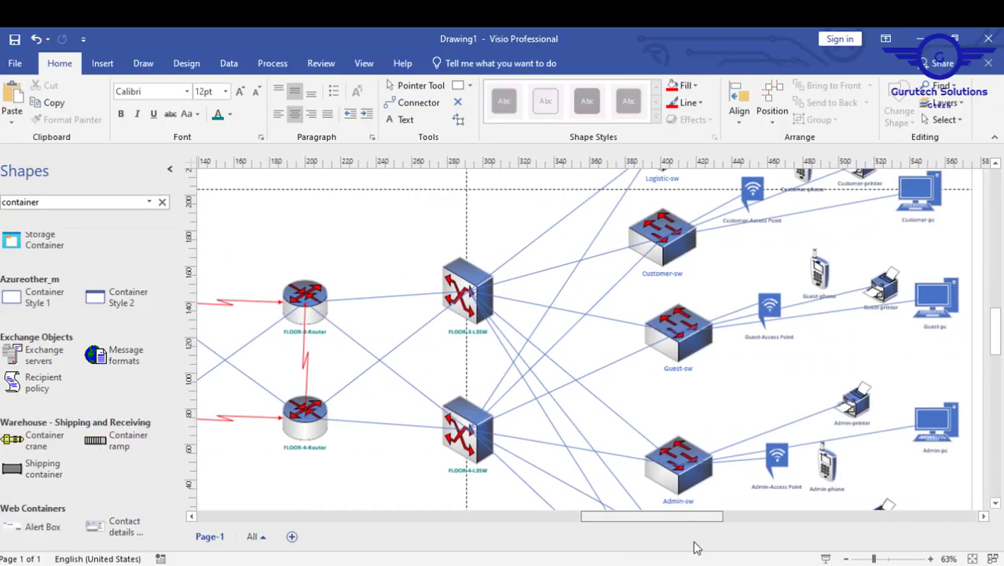
drag(997, 334, 999, 314)
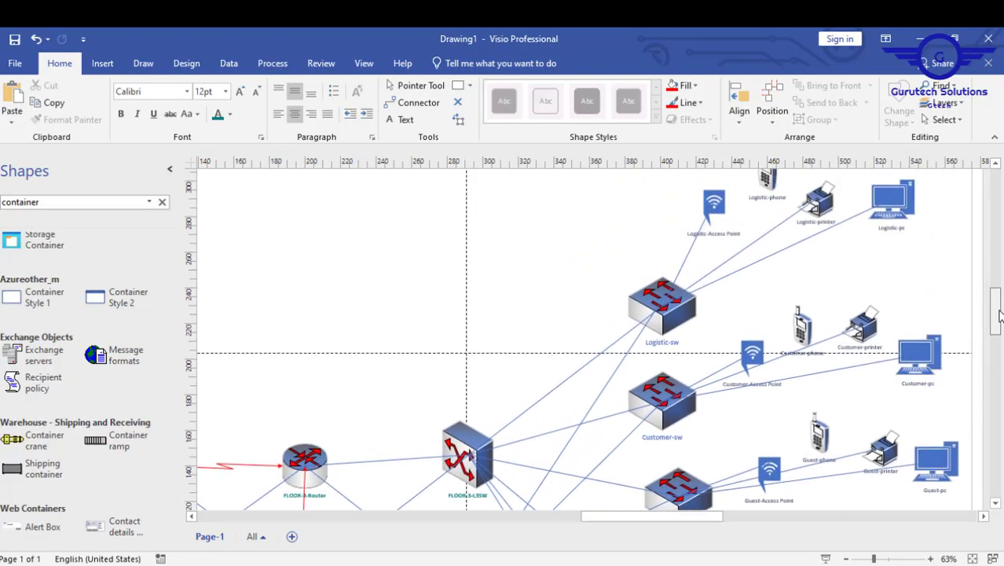
click(847, 559)
click(847, 558)
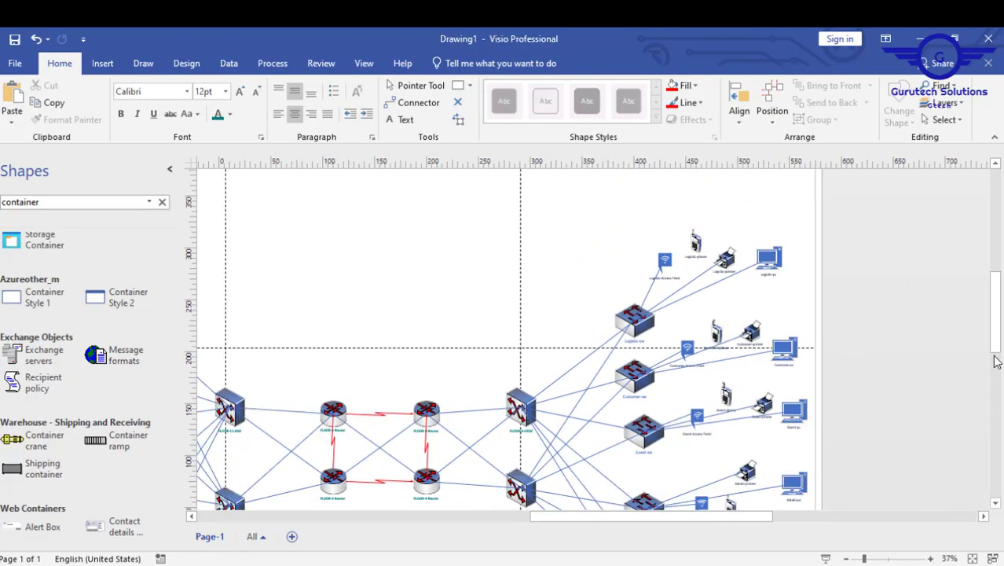
mouse_move(1000, 339)
mouse_down()
mouse_move(997, 365)
mouse_move(999, 342)
mouse_up()
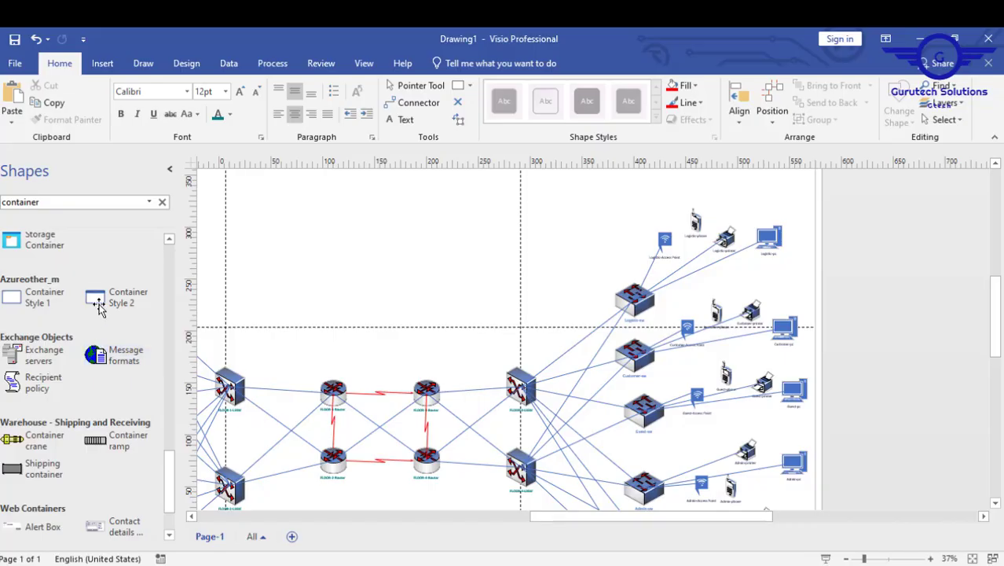
drag(99, 304, 532, 214)
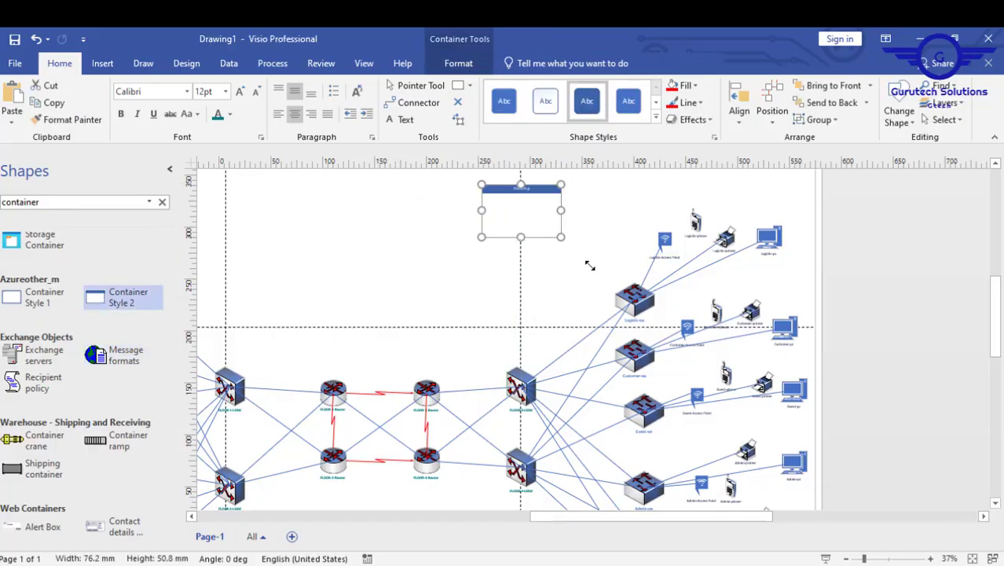
drag(589, 266, 816, 438)
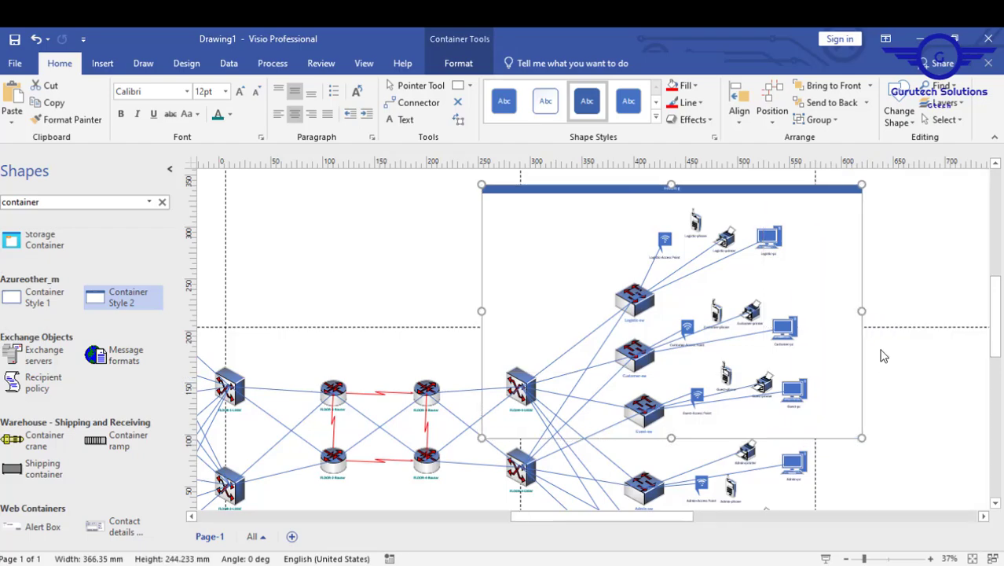
drag(861, 311, 883, 312)
Step: Replace the heading of the container around the Logistic, Customer and Guest departments with "THIRD FLOOR"
double_click(694, 189)
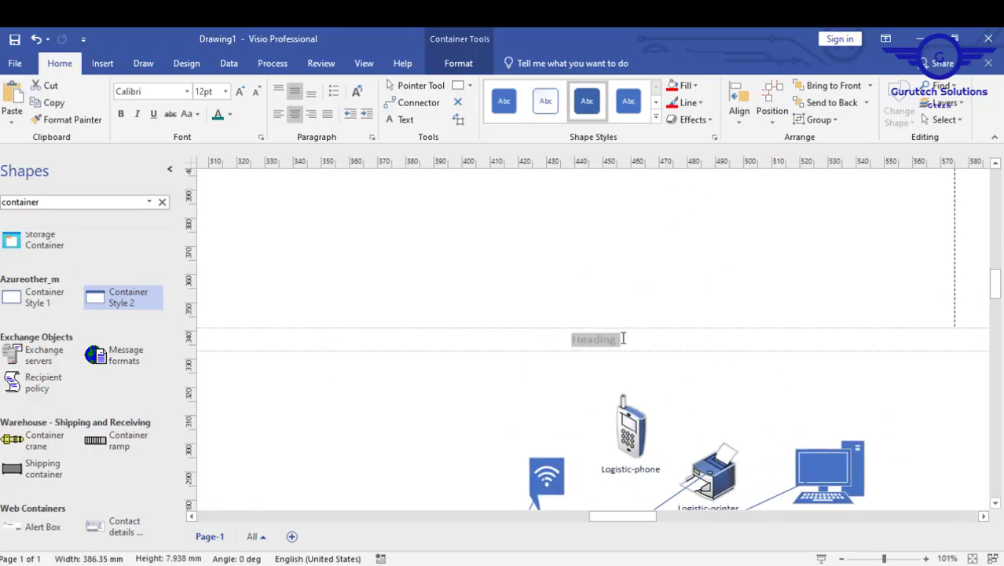
text(t)
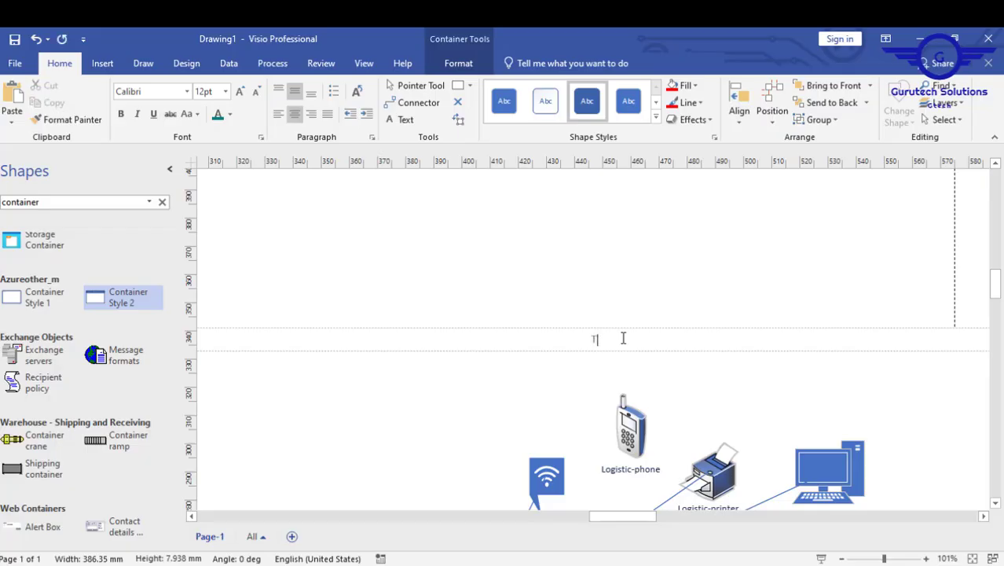
text(hird floor)
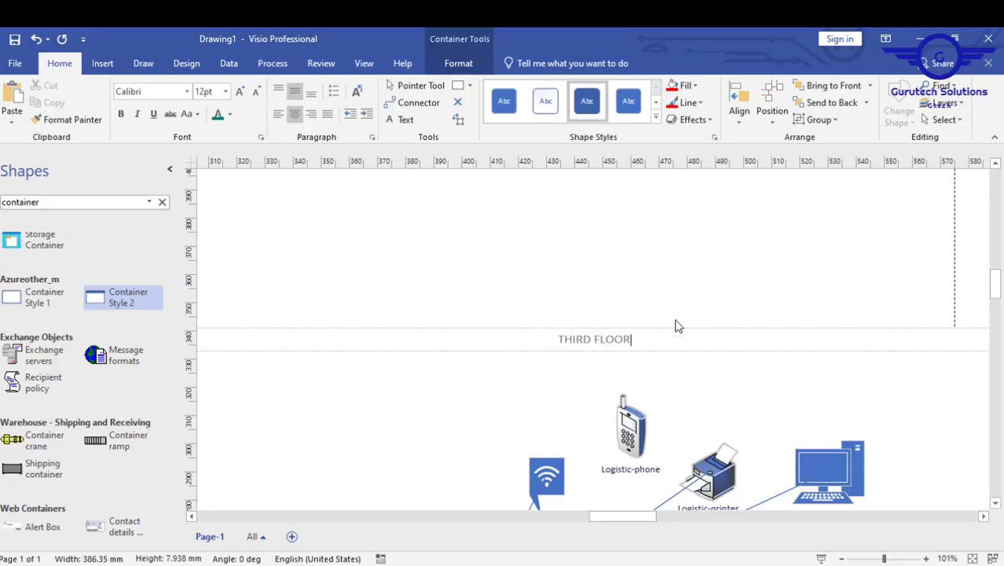
key(Tab)
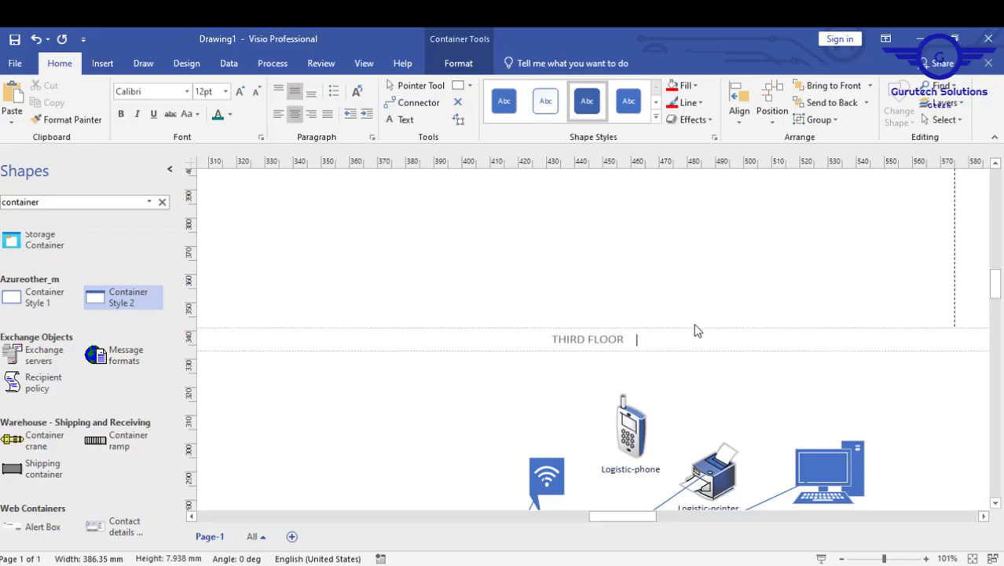
click(887, 246)
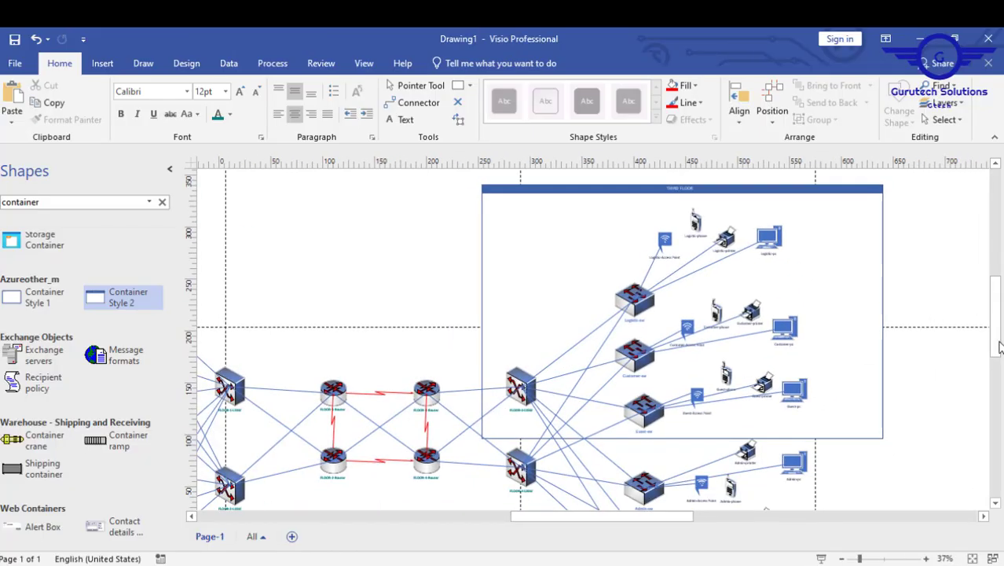
Step: Add a Container Style 2 shape about 386 mm wide and 258 mm high around the Admin, ICT and Server-sw devices
drag(998, 348, 996, 380)
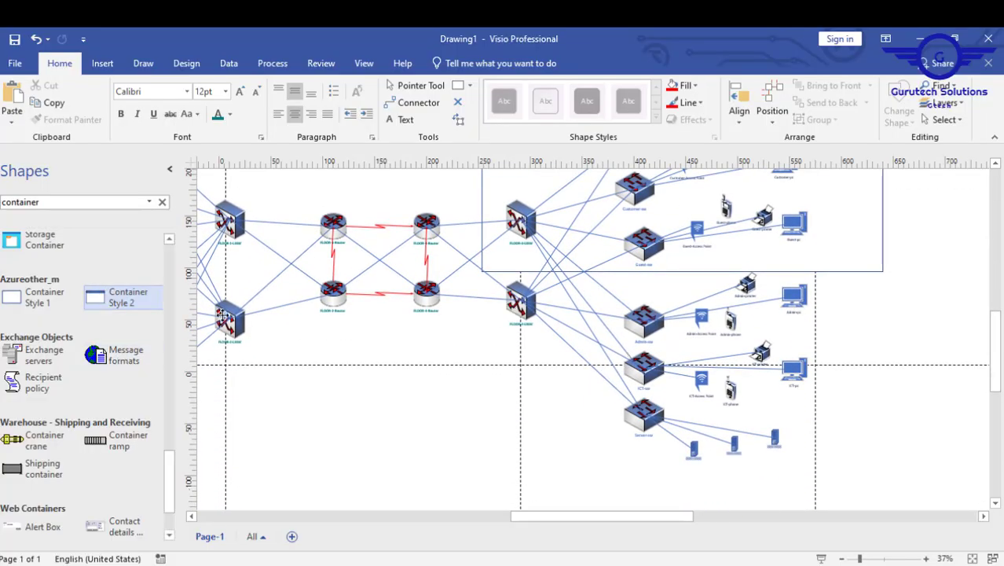
drag(222, 314, 884, 467)
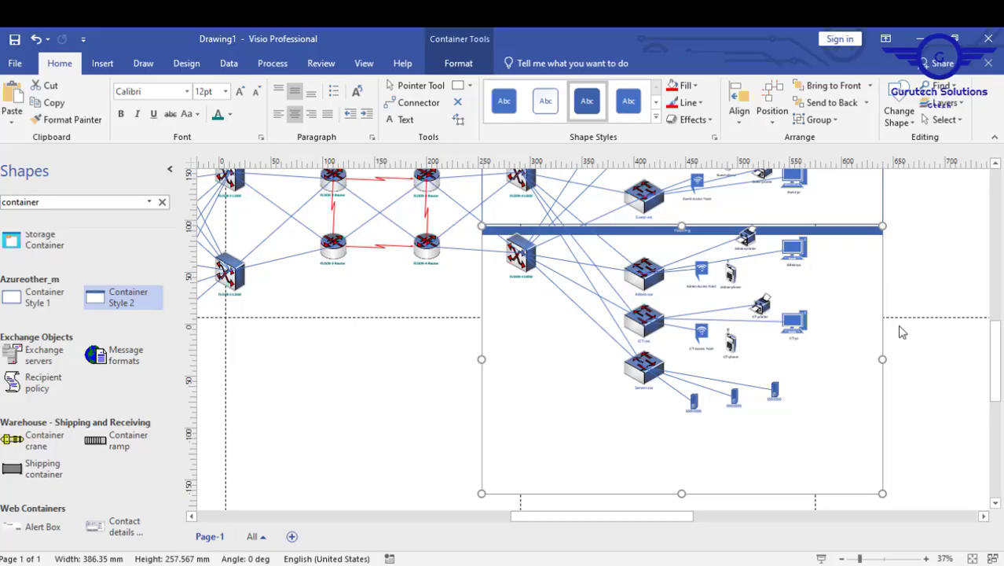
Step: Replace the heading of the container around the Admin, ICT and server devices with "FOURTH FLOOR" in capitals
click(706, 228)
ctrl+scroll(706, 228, up, 5)
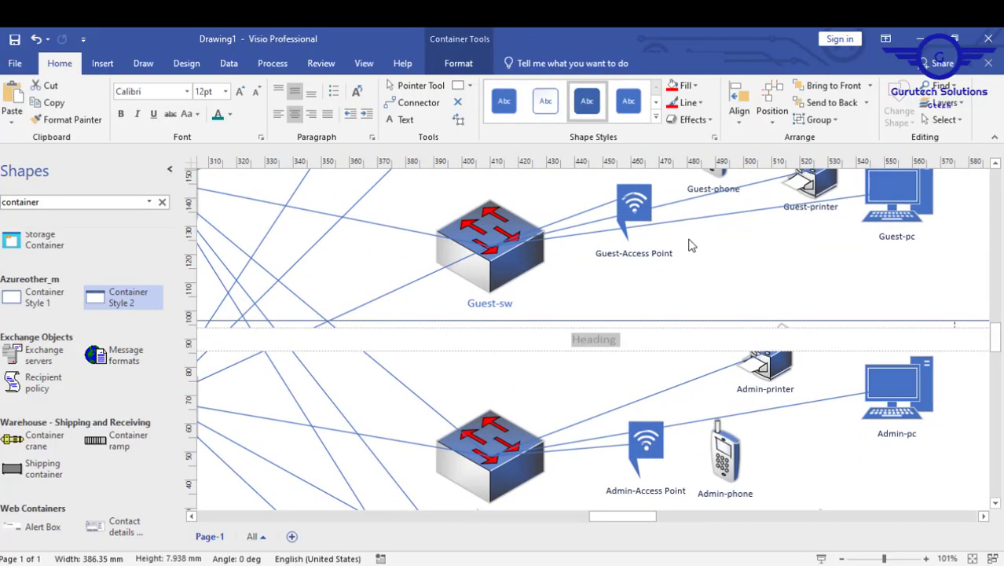
key(BackSpace)
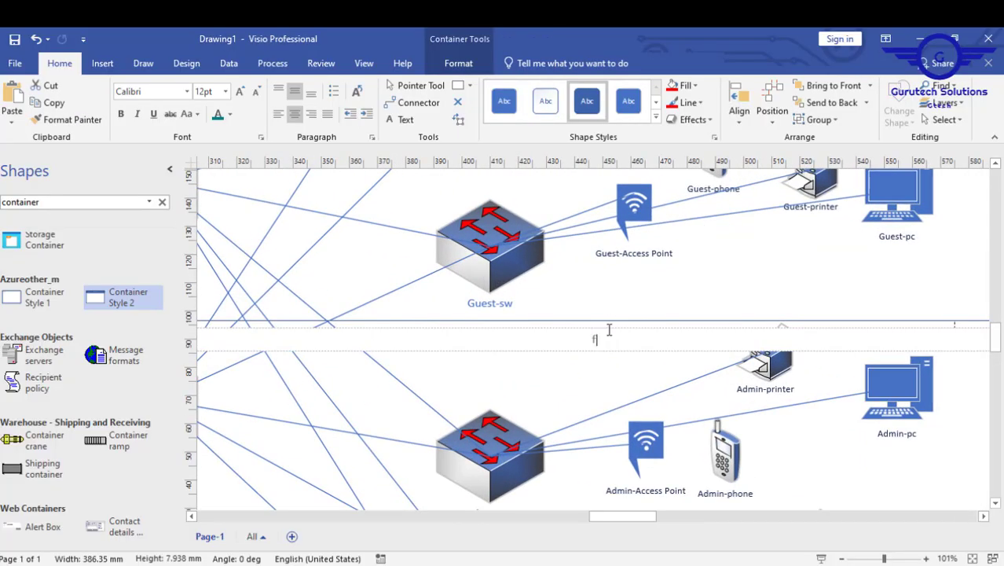
text(fourth )
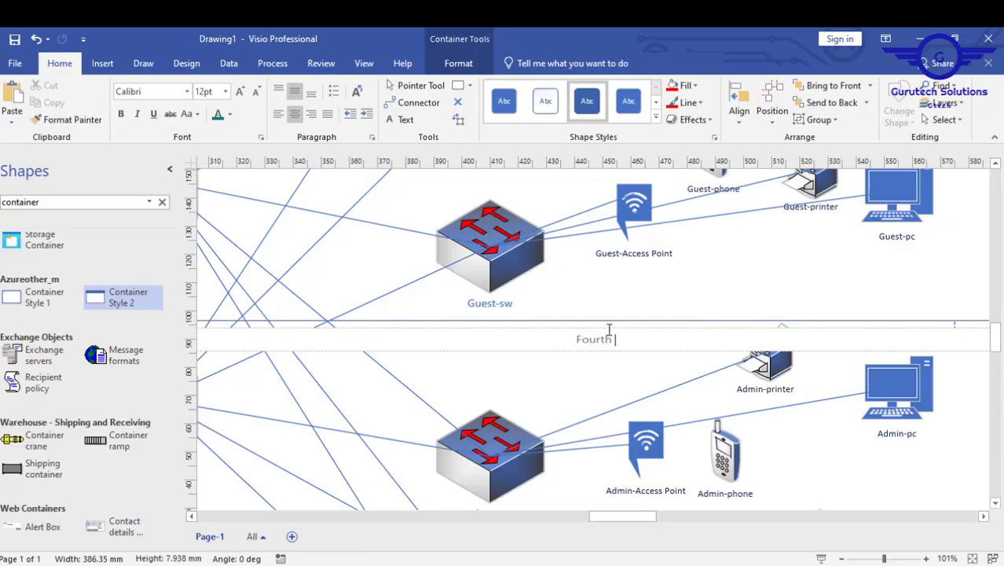
text(floo)
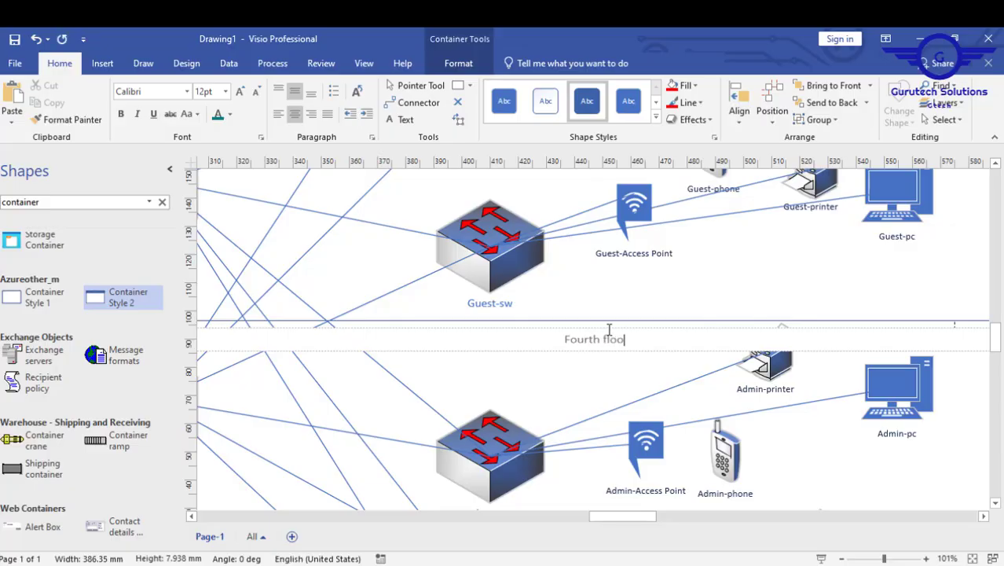
key(BackSpace)
key(BackSpace)
key(BackSpace)
key(BackSpace)
mouse_move(999, 333)
mouse_down()
mouse_move(998, 286)
mouse_move(988, 333)
mouse_up()
key(BackSpace)
key(BackSpace)
key(BackSpace)
key(BackSpace)
key(BackSpace)
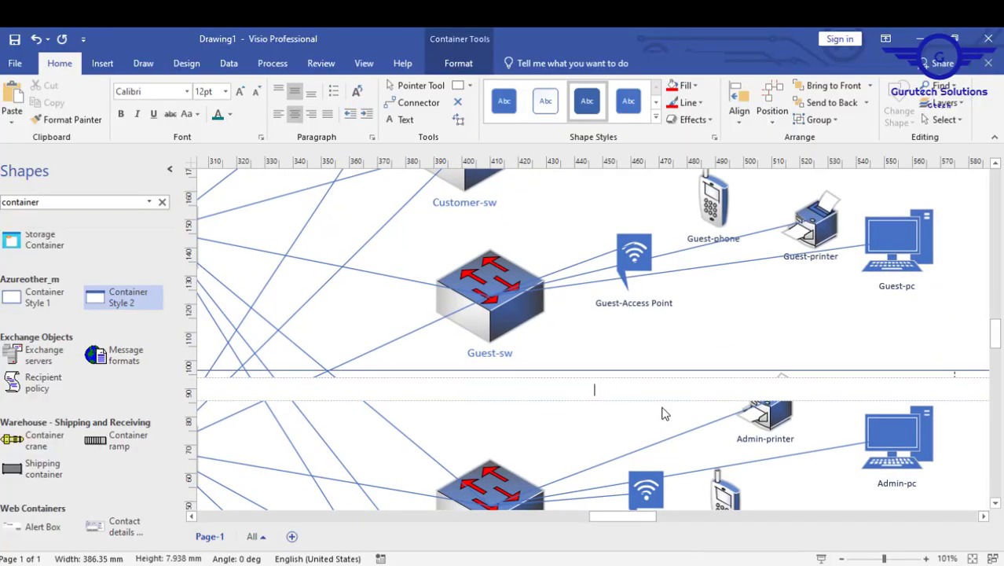
text(URTH FLOOR)
click(960, 310)
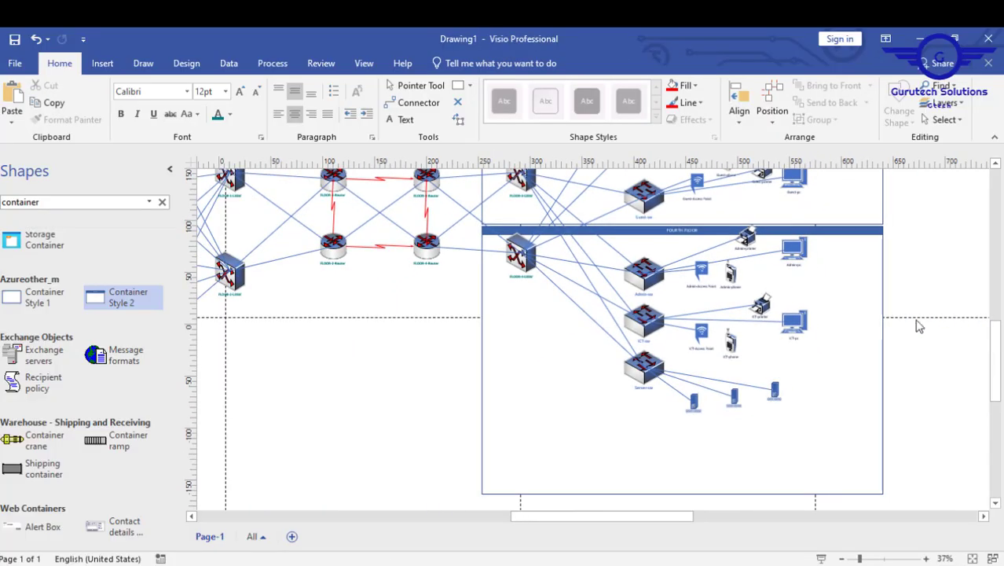
Step: Add a Container Style 2 shape about 325 mm wide and 240 mm high around the Management, Research and HR switches and devices
mouse_move(999, 377)
mouse_down()
mouse_move(999, 336)
mouse_move(999, 350)
mouse_up()
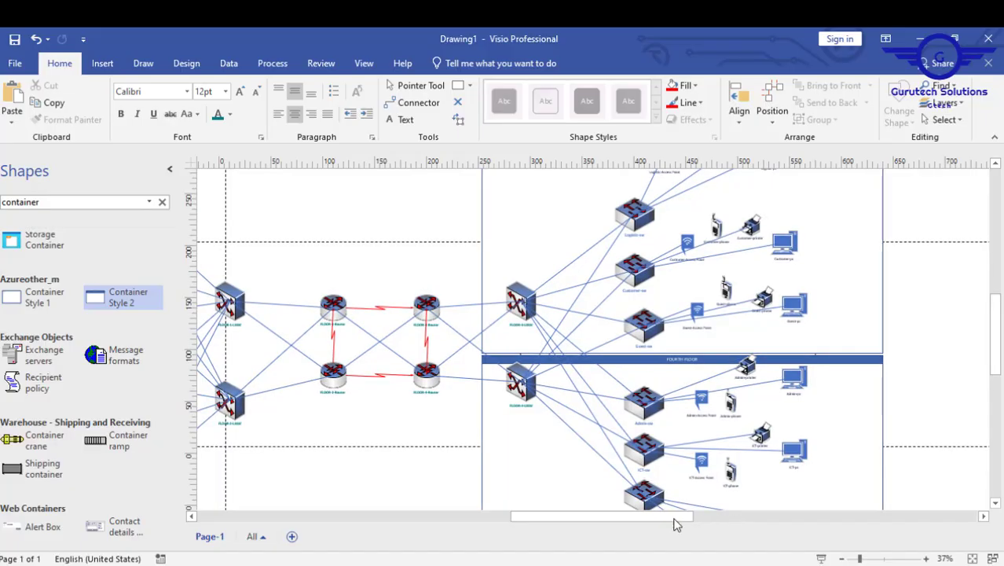
mouse_move(626, 515)
mouse_down()
mouse_move(522, 523)
mouse_move(508, 516)
mouse_up()
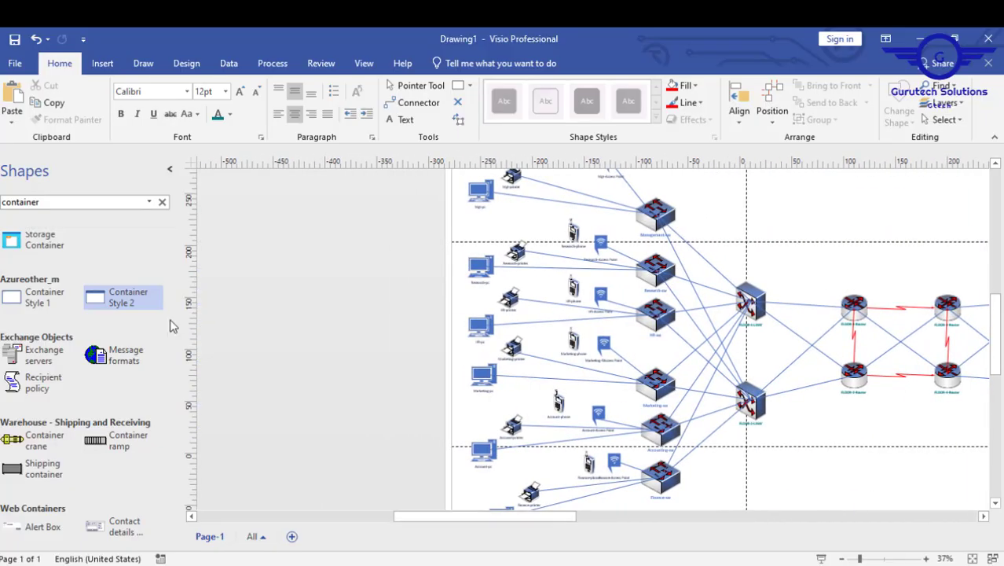
drag(999, 337, 999, 314)
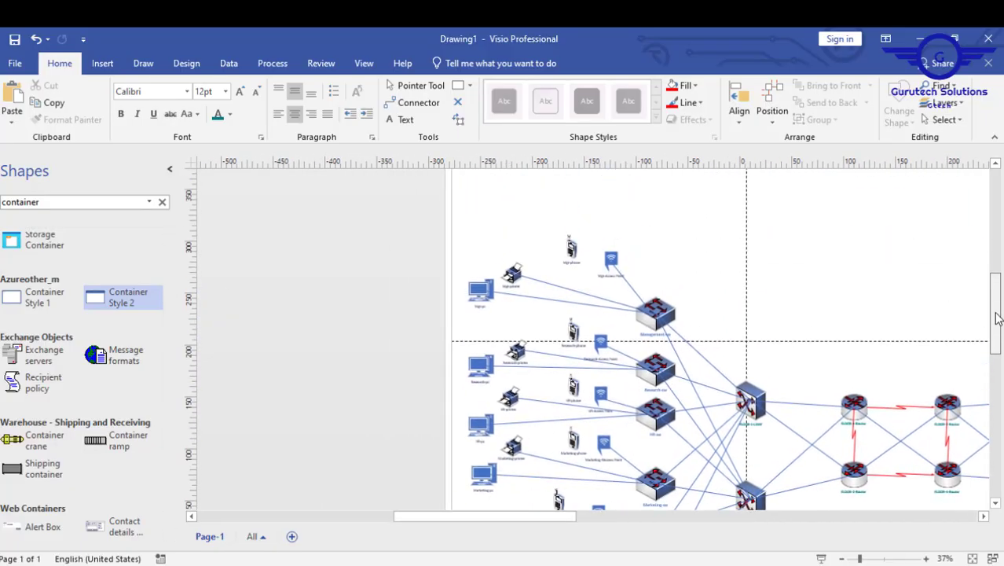
drag(93, 296, 496, 222)
drag(596, 297, 833, 437)
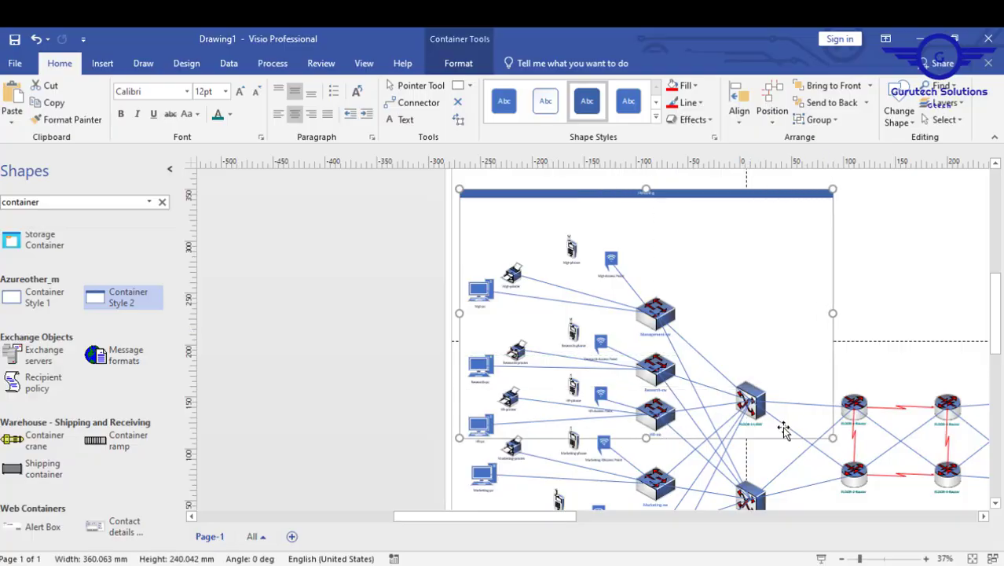
drag(813, 318, 796, 318)
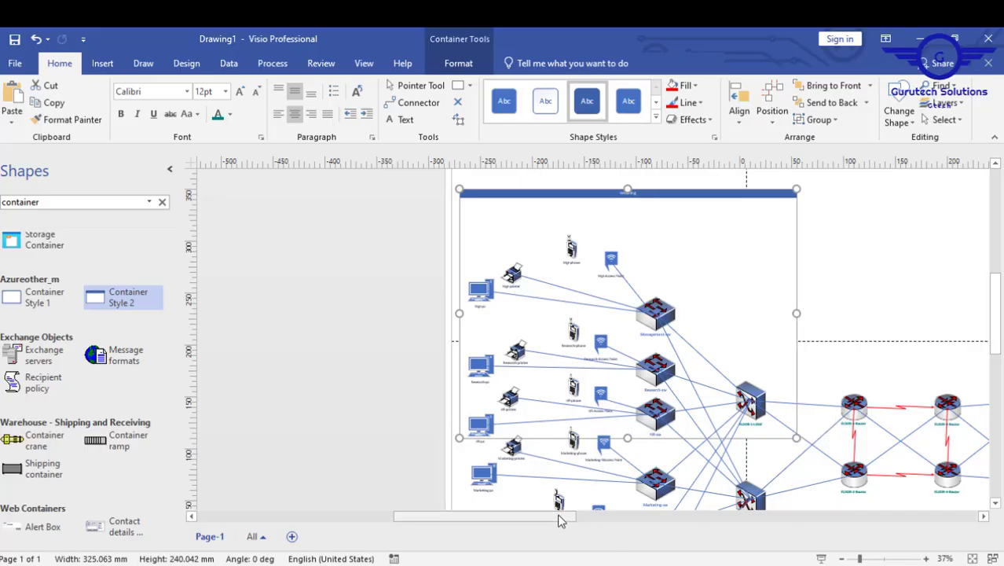
Step: Replace the heading of the container around the Management, Research and HR departments with "FIRST FLOOR"
mouse_move(560, 516)
mouse_down()
mouse_move(623, 529)
mouse_move(578, 531)
mouse_up()
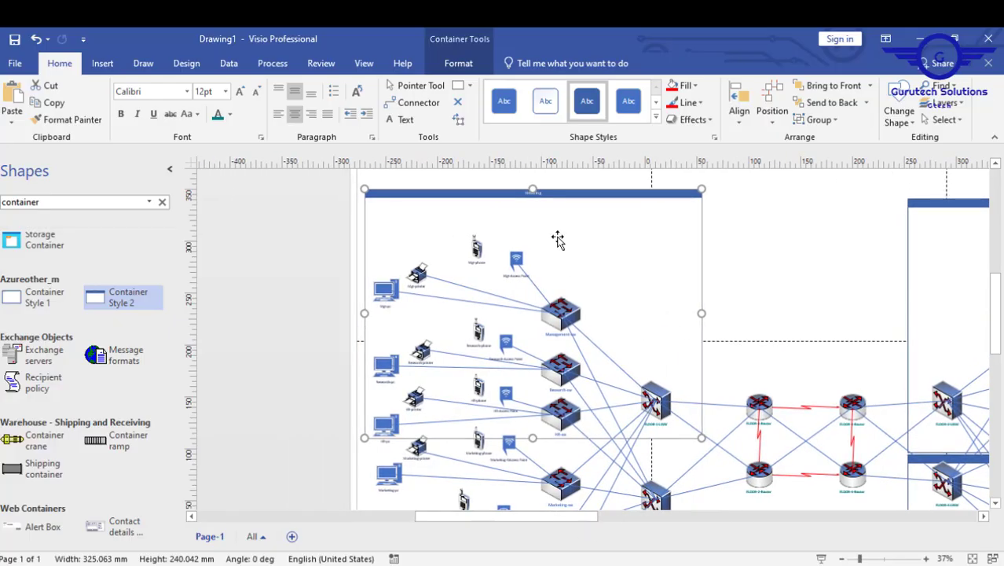
double_click(548, 192)
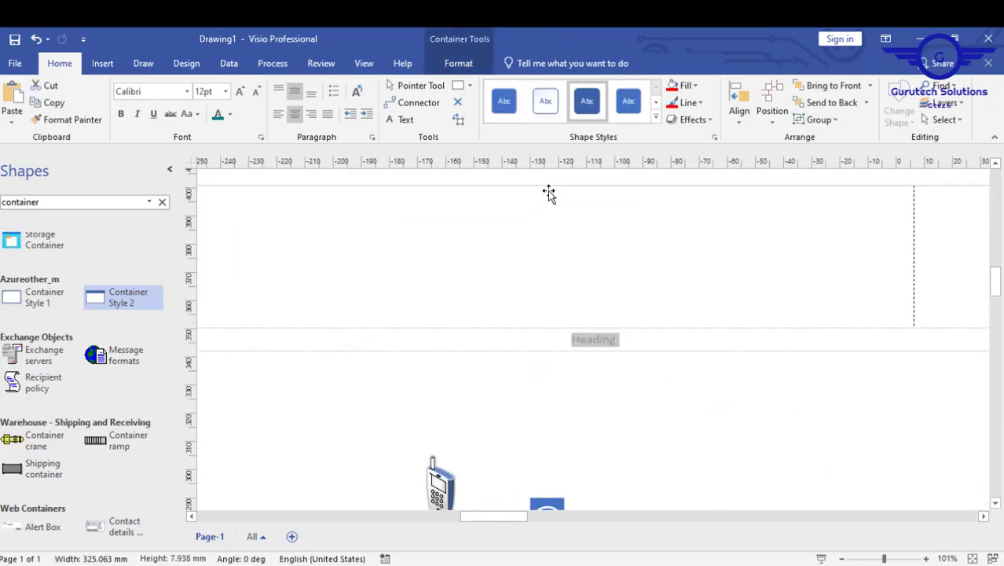
text(FIRST )
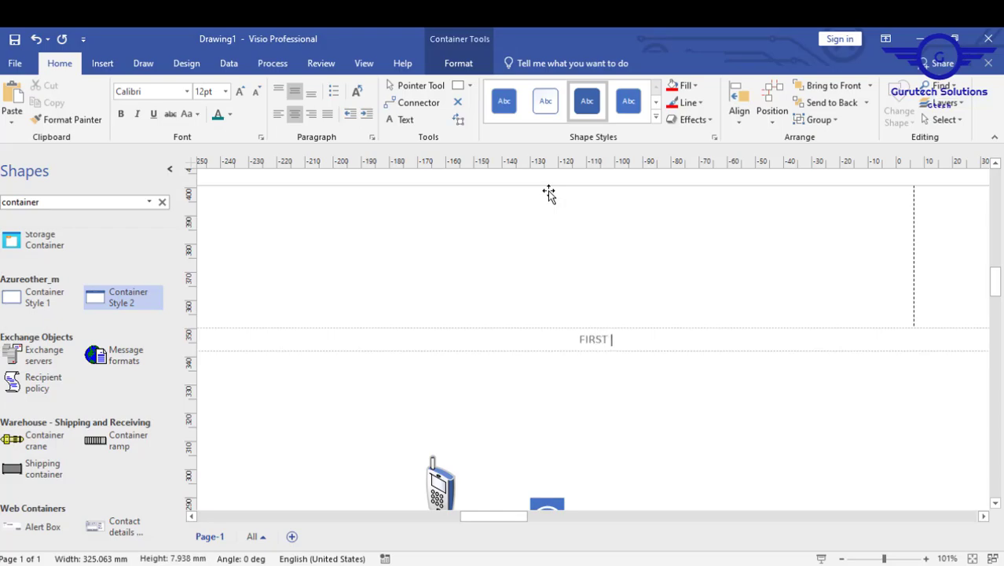
text(FLOOR)
click(848, 278)
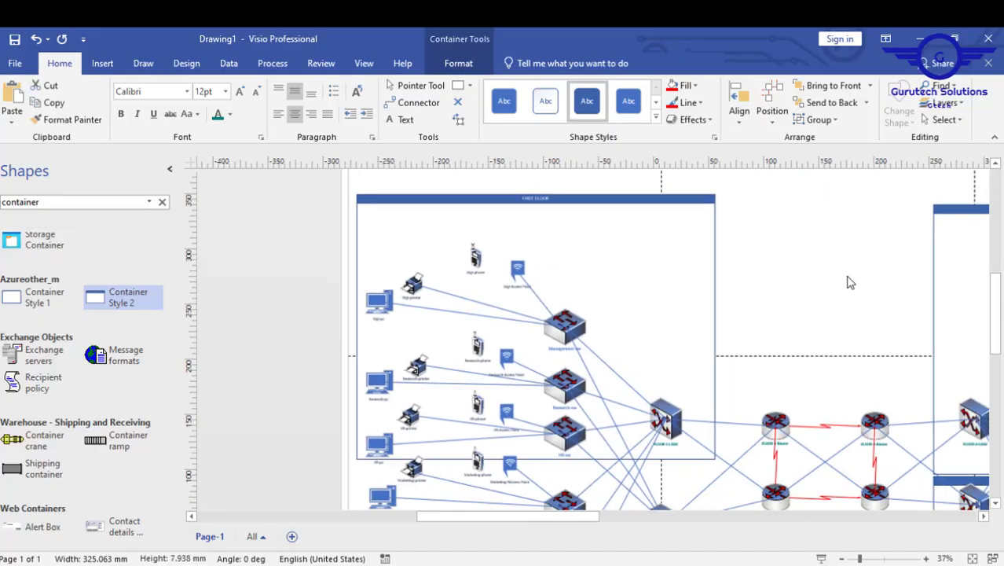
Step: Add a Container Style 2 shape about 325 mm wide and 217 mm high around the Marketing, Accounting and Finance switches and devices
drag(996, 298, 995, 334)
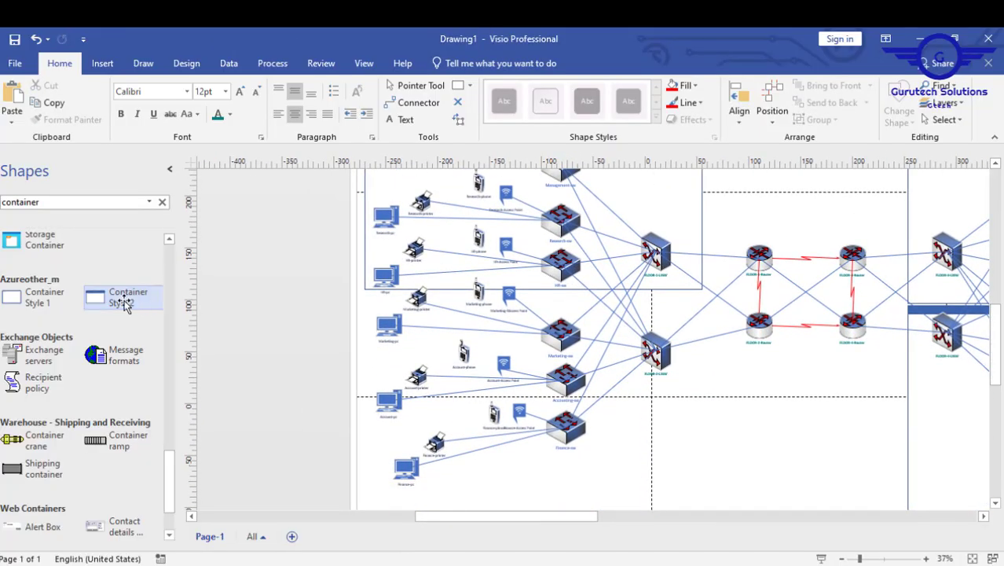
drag(124, 298, 403, 323)
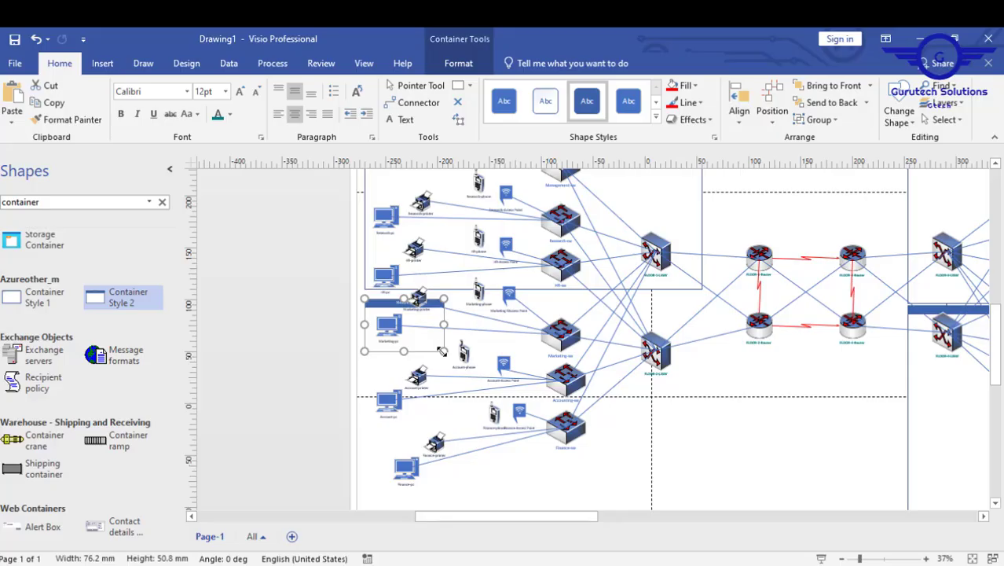
drag(522, 375, 701, 442)
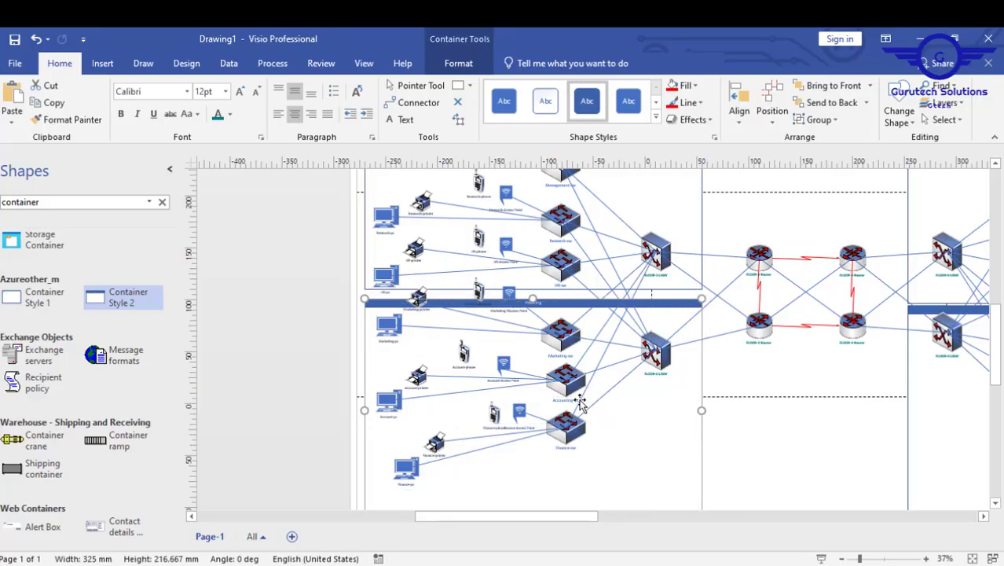
Step: Replace the heading of the container around the Marketing, Accounting and Finance departments with "SECOND FLOOR"
double_click(552, 303)
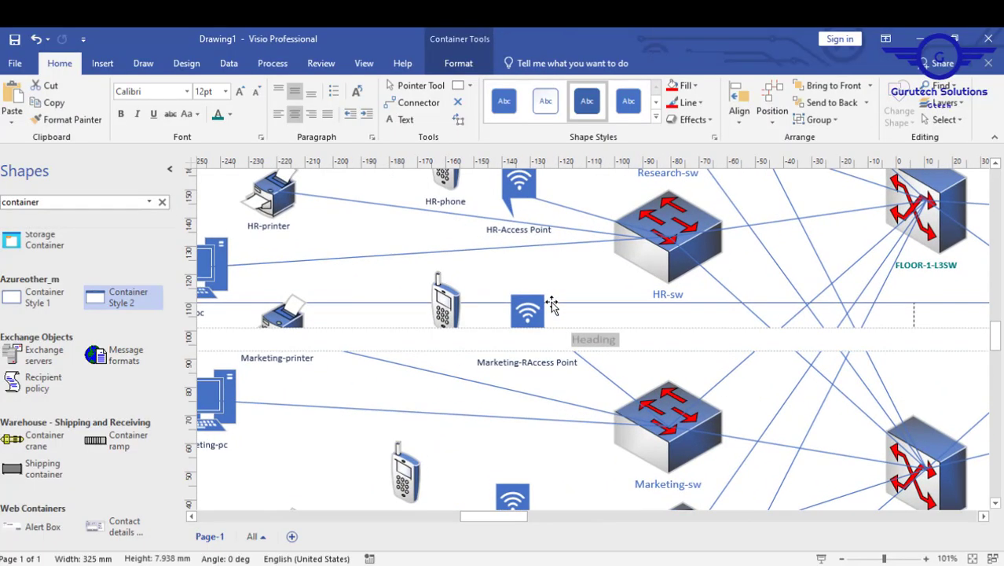
text(SECO)
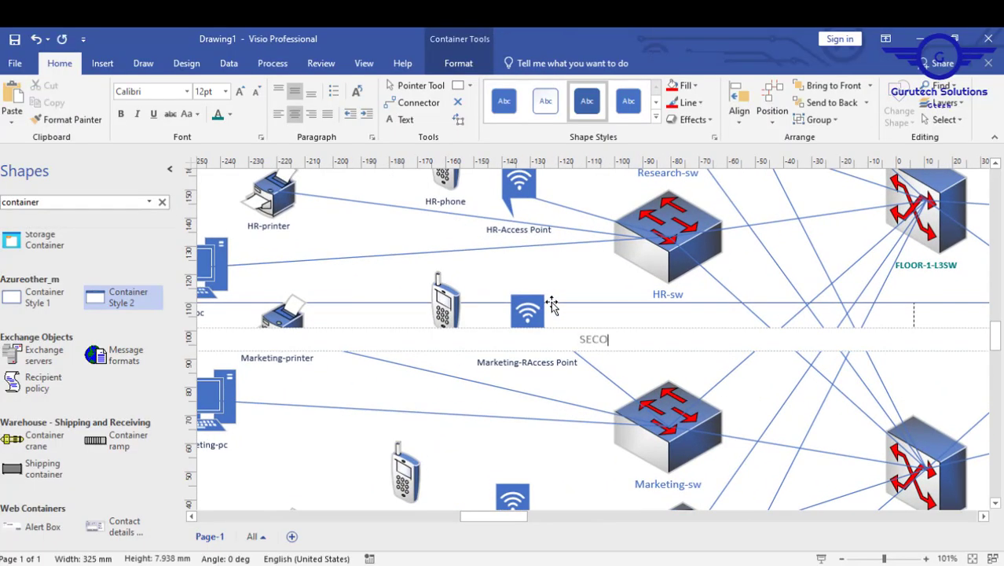
text(ND FLOOR)
key(Escape)
ctrl+scroll(813, 204, down, 5)
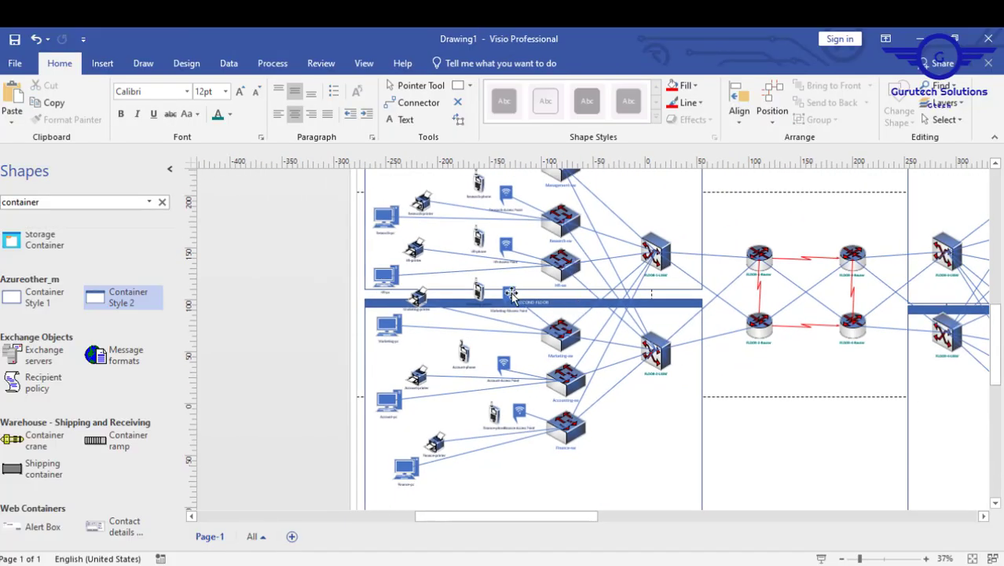
Step: Move the Marketing access point below the SECOND FLOOR heading and attach its connector to the centre of the Marketing switch
drag(510, 293, 521, 313)
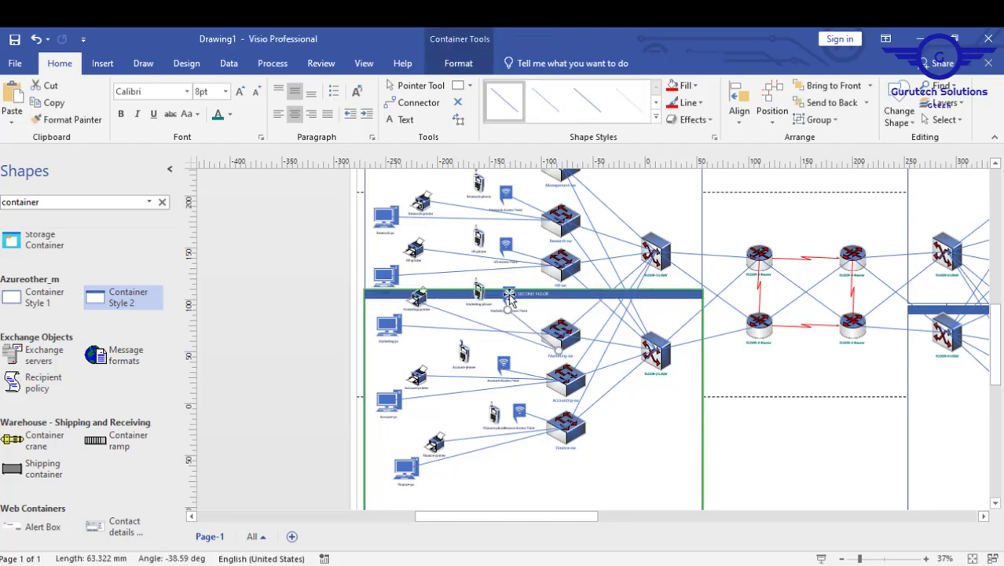
click(508, 294)
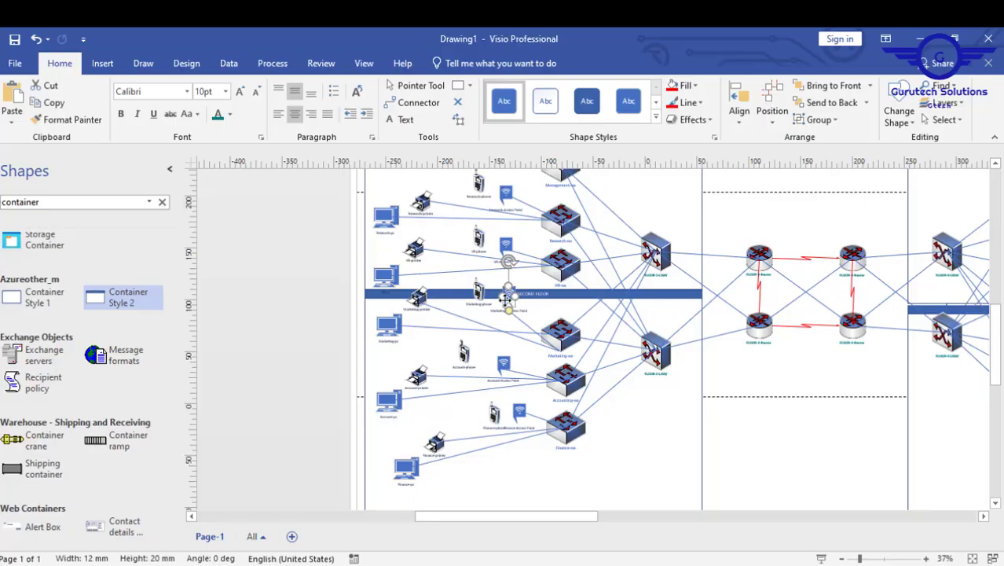
drag(504, 300, 504, 314)
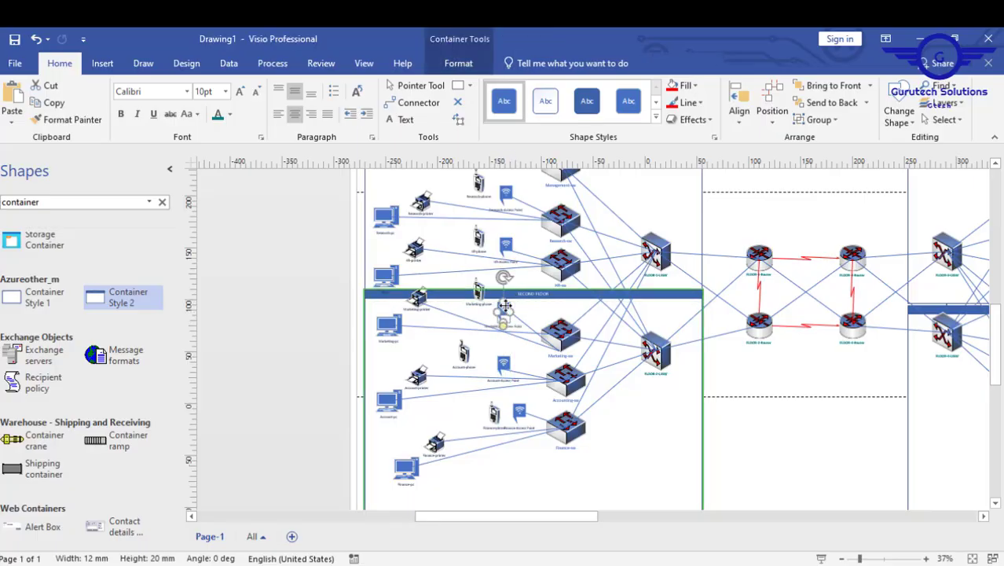
click(557, 345)
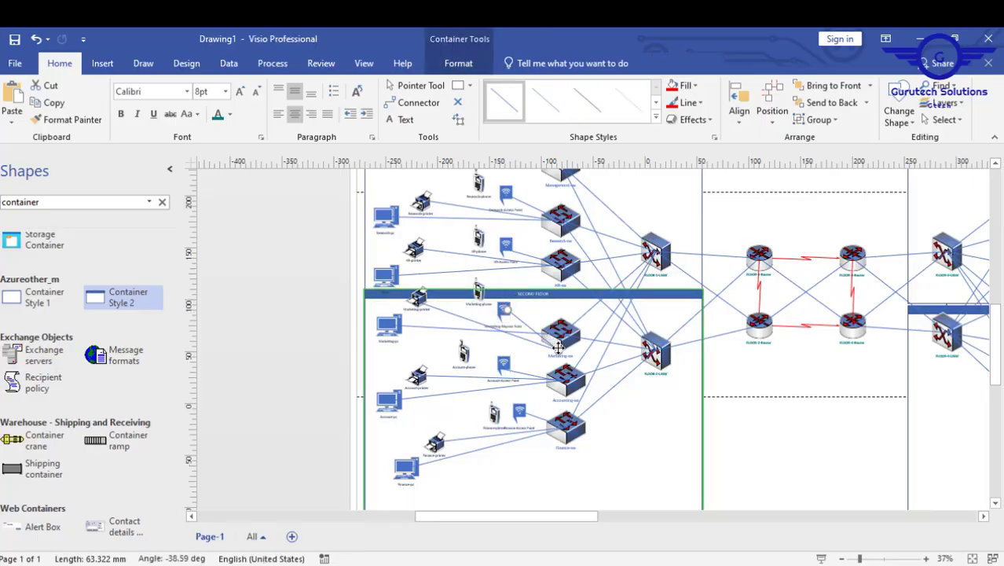
drag(557, 347, 560, 335)
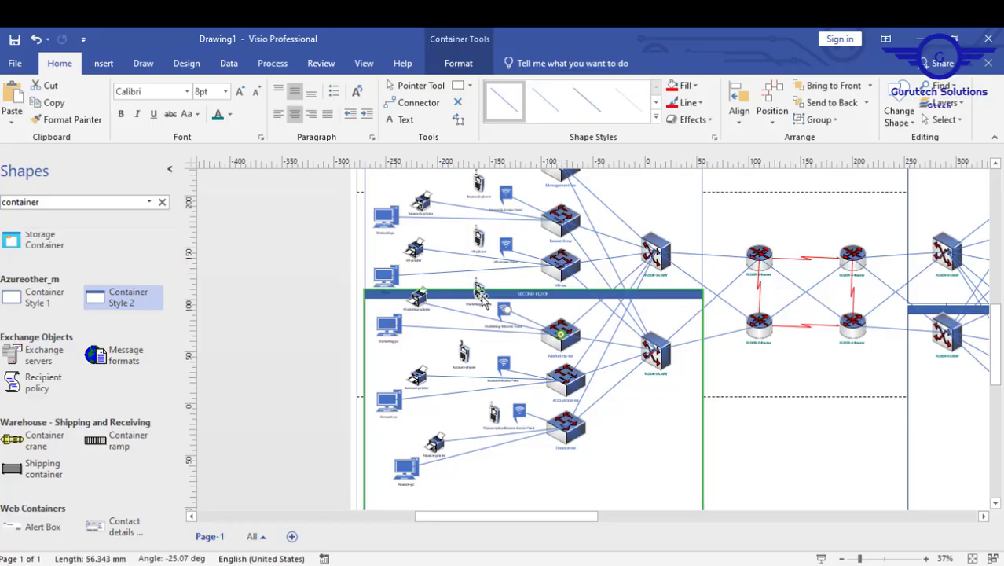
Step: Move the Marketing phone slightly lower, next to the Marketing access point, clear of the SECOND FLOOR heading bar
click(480, 298)
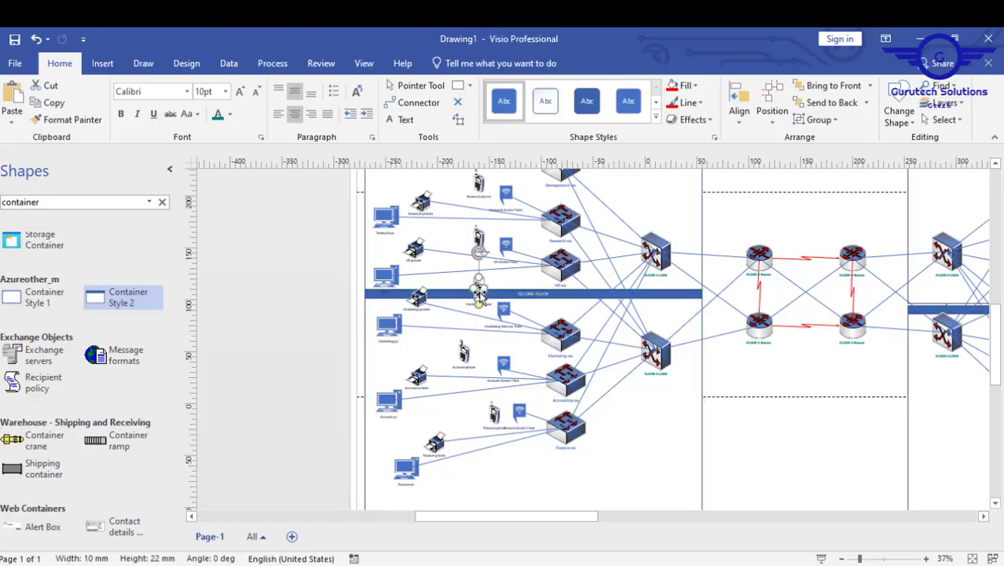
drag(478, 293, 478, 303)
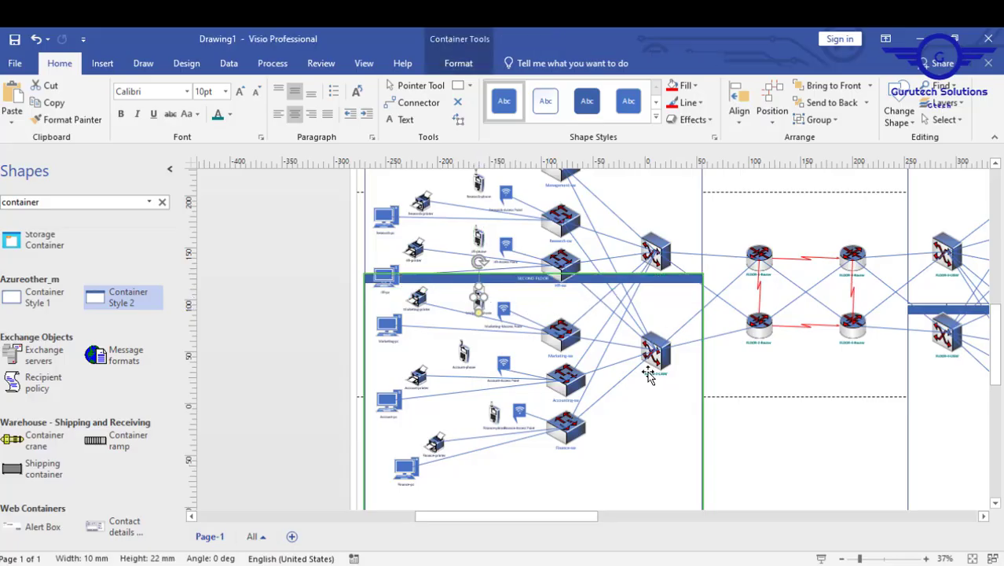
click(653, 428)
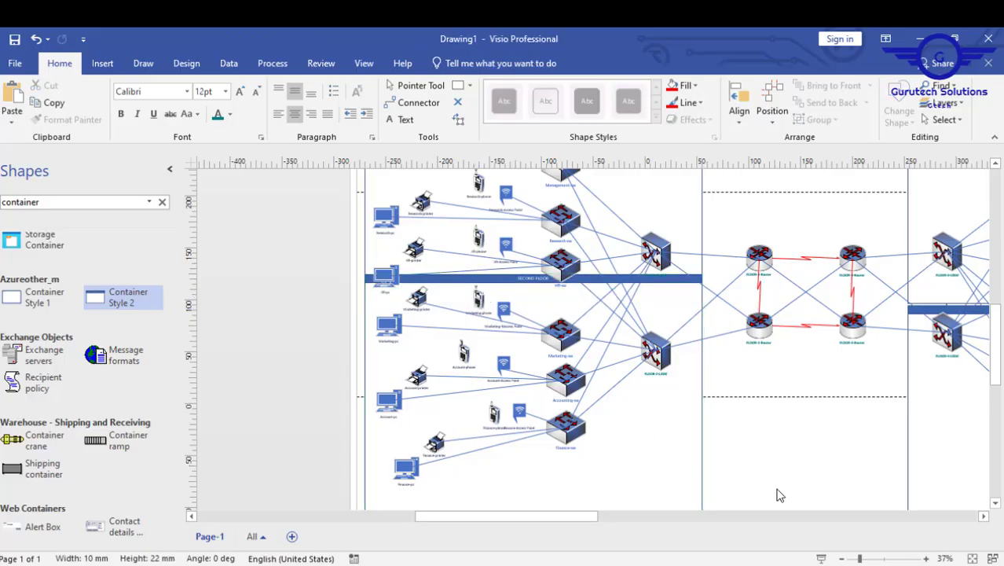
Step: Move the SECOND FLOOR container down to the first-floor container's lower edge, and reattach the Marketing switch's loose connector to the Marketing printer
click(701, 307)
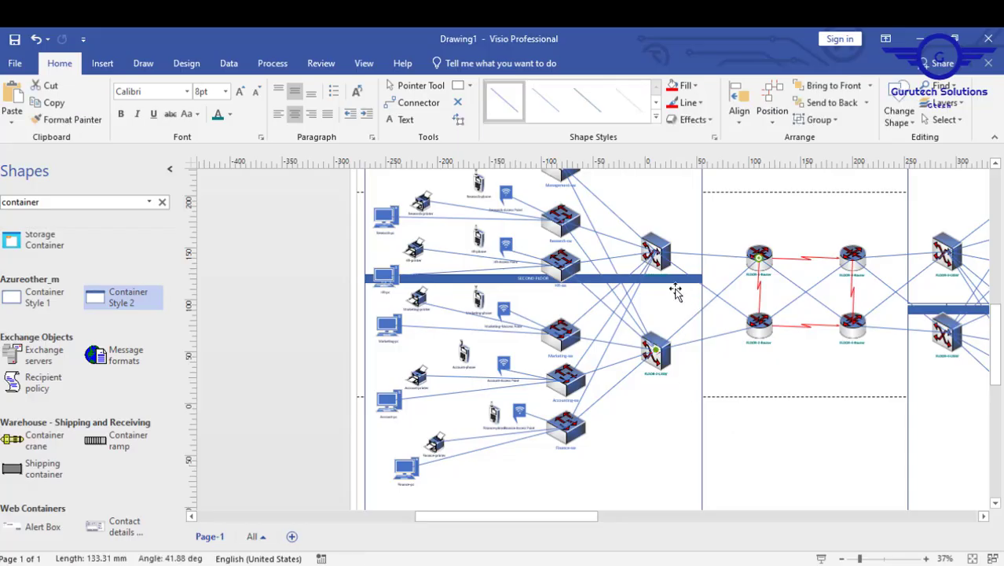
click(701, 461)
drag(695, 454, 692, 460)
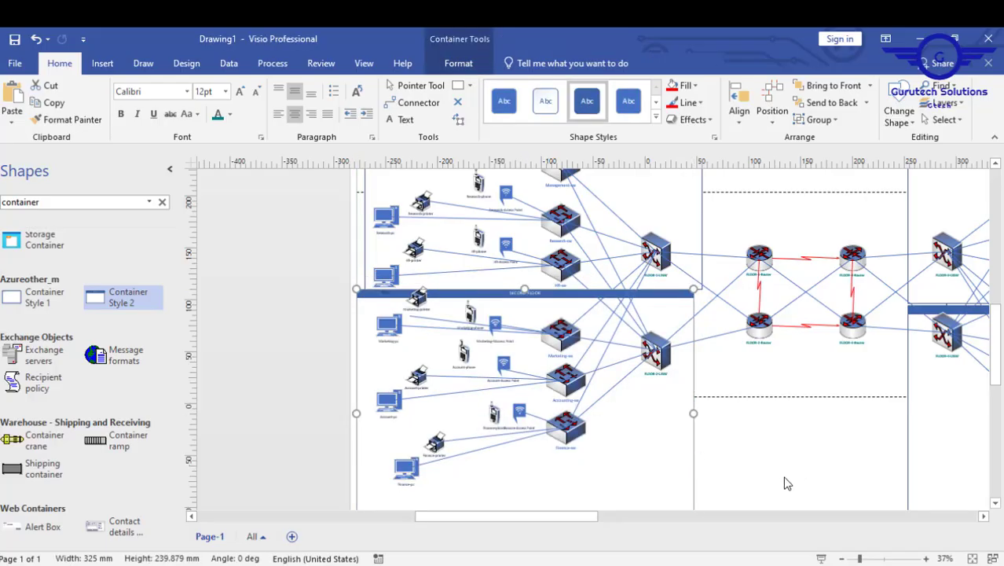
click(796, 488)
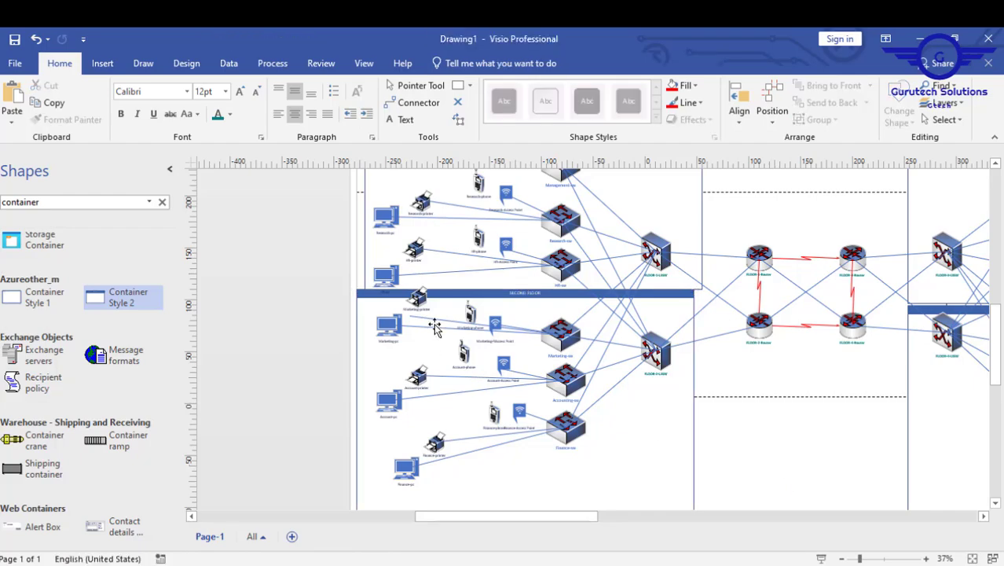
click(410, 318)
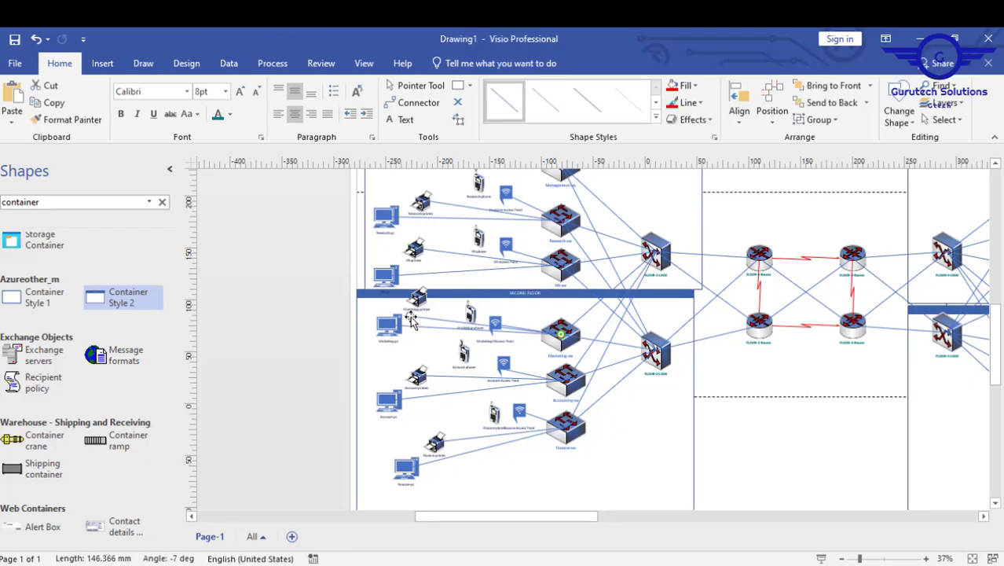
drag(409, 317, 417, 296)
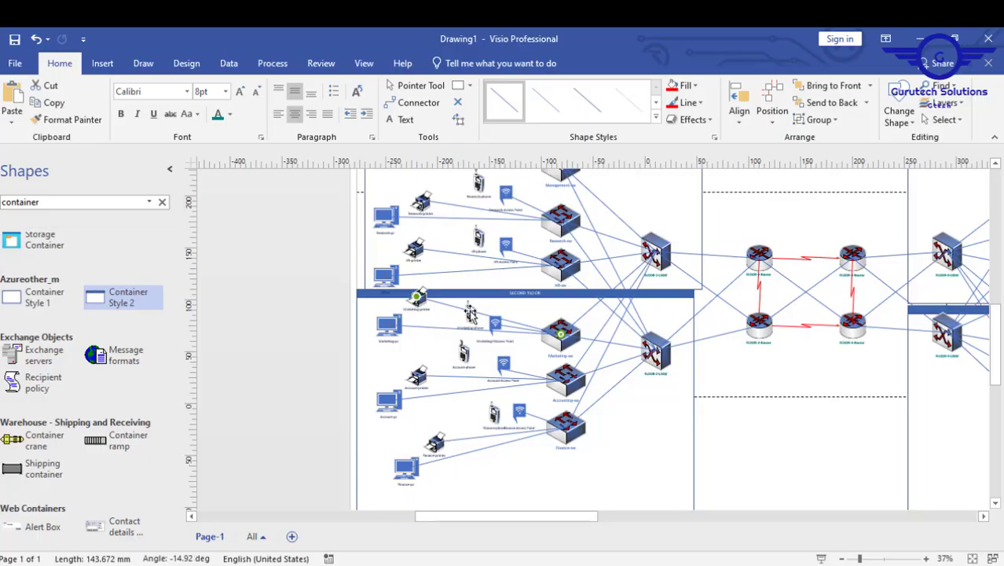
Step: Try to place the Marketing phone directly above the Marketing access point, and undo the move
drag(472, 315, 505, 308)
click(471, 321)
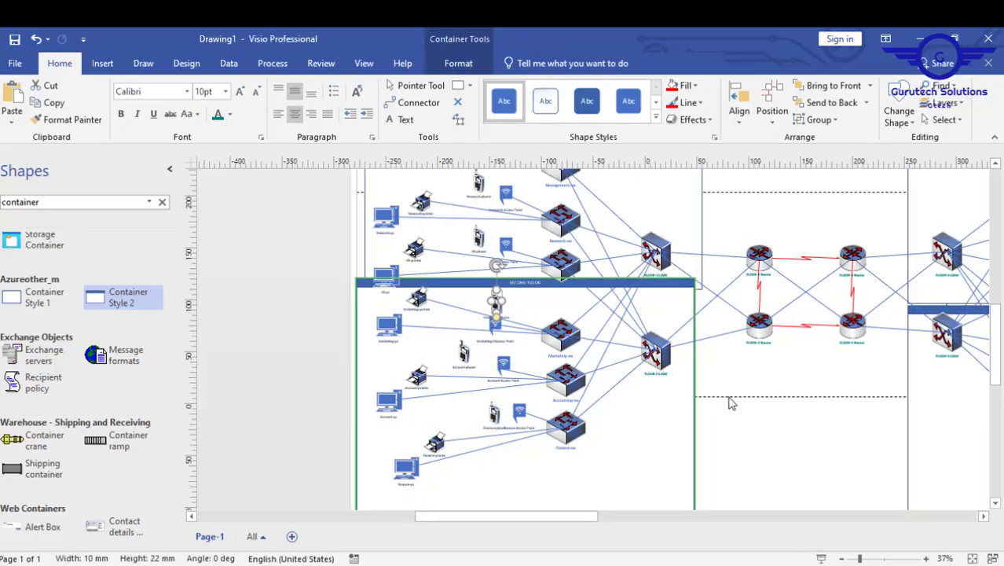
key(ctrl+z)
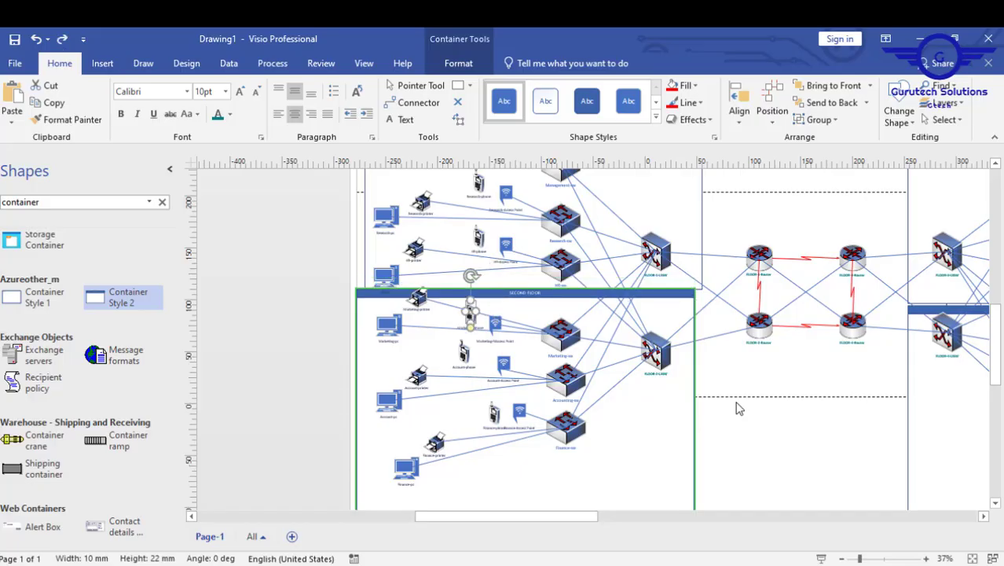
click(817, 448)
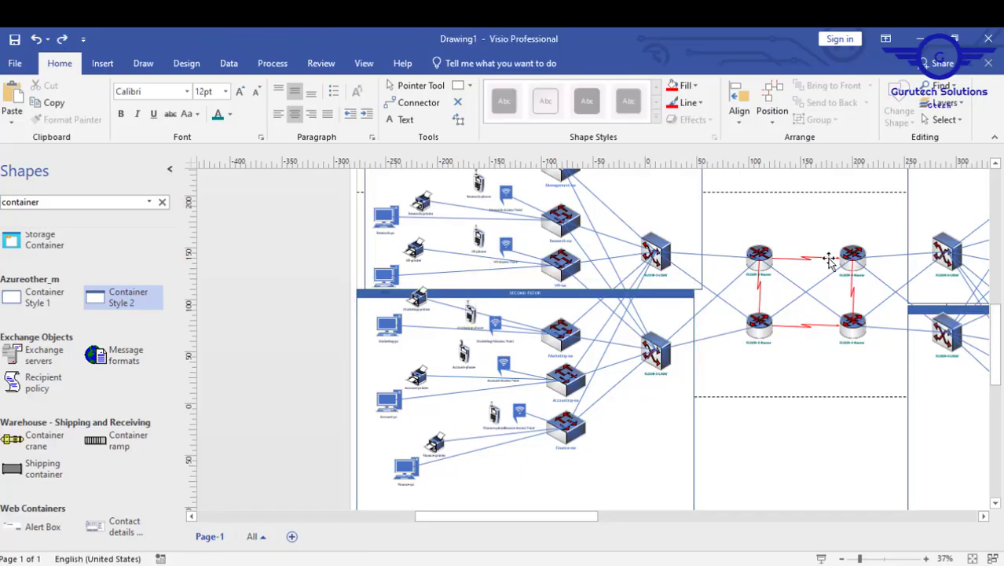
Step: Resize the SECOND FLOOR container to about 325 mm wide and 210 mm high, with its sides aligned to the first-floor container
click(358, 363)
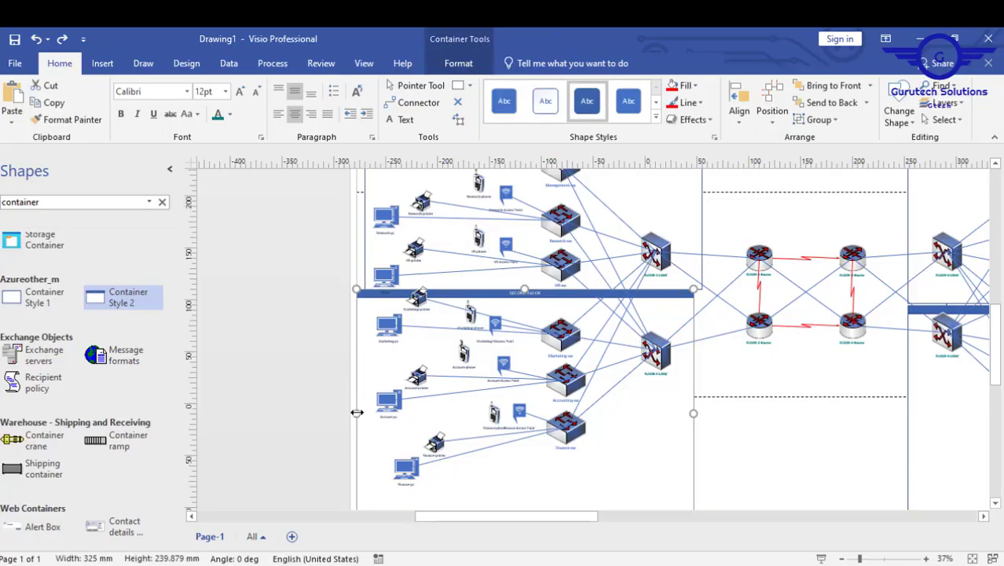
drag(357, 413, 365, 412)
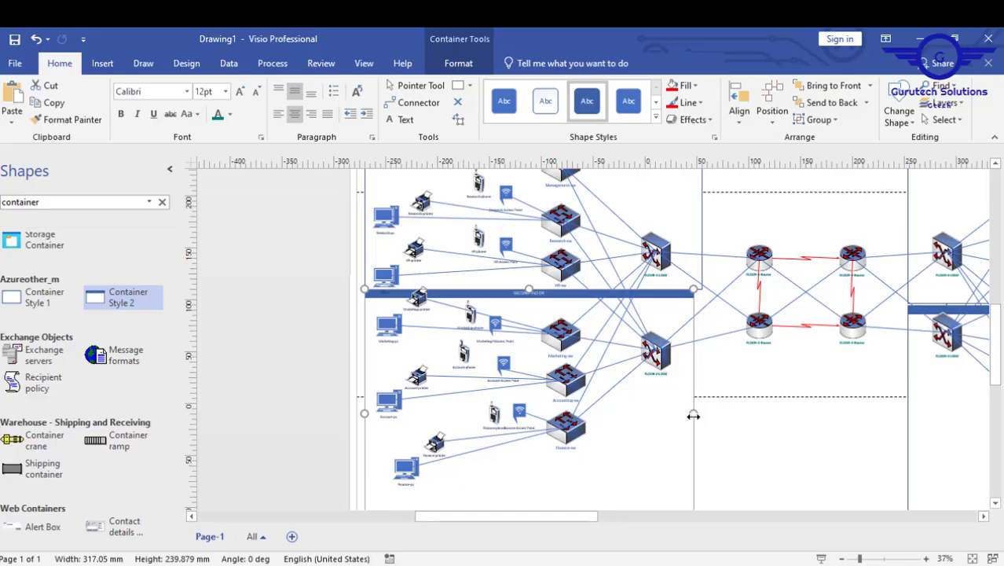
drag(698, 413, 704, 412)
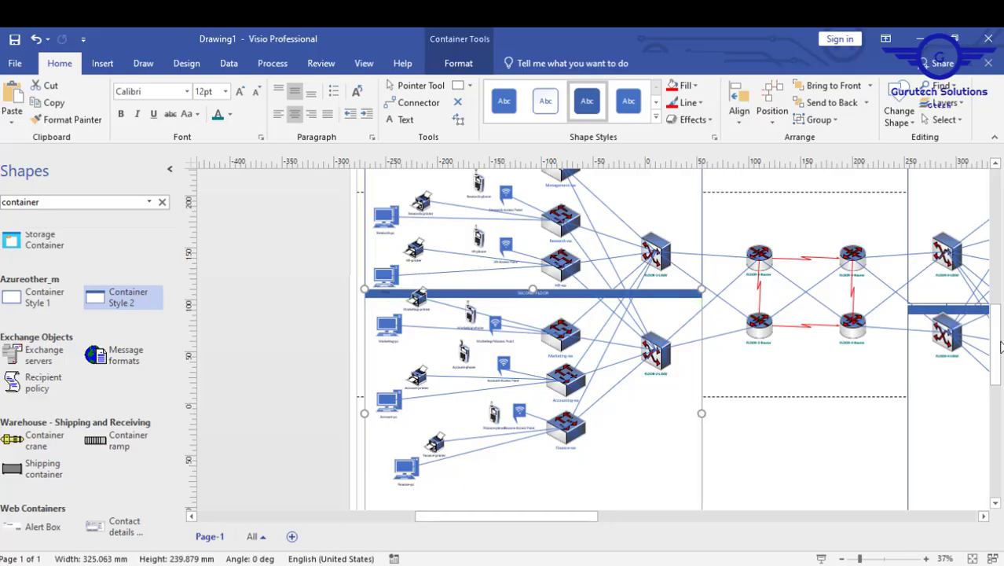
drag(1001, 346, 996, 376)
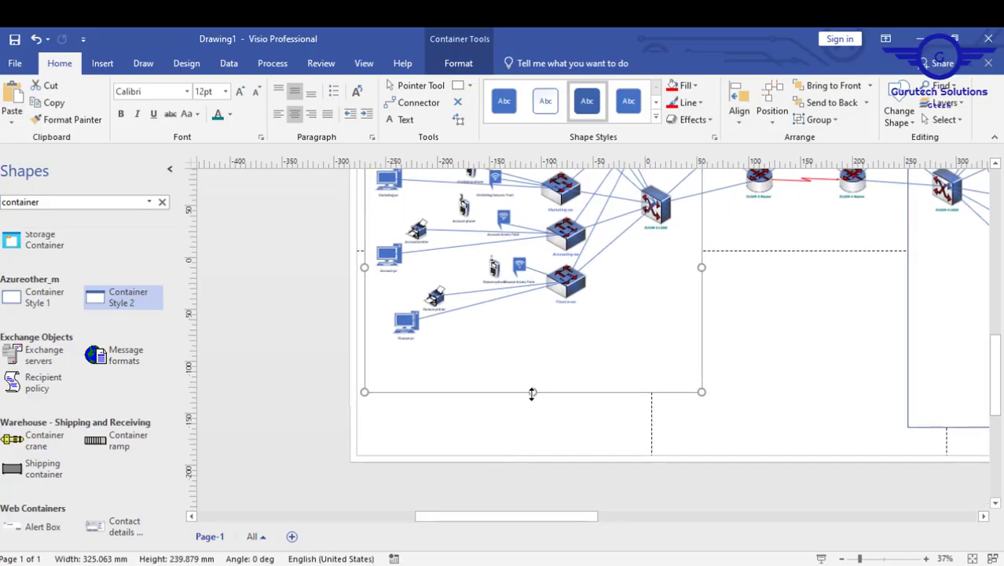
drag(532, 388, 531, 361)
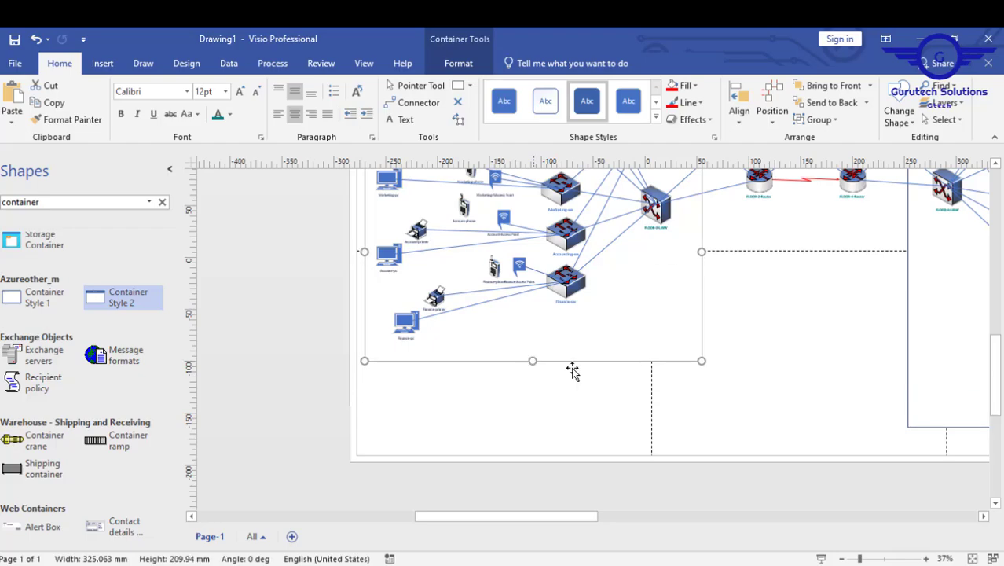
Step: Raise the lower edge of the container around the Admin, ICT and server devices, making it about 189 mm high
drag(567, 514, 644, 514)
click(691, 416)
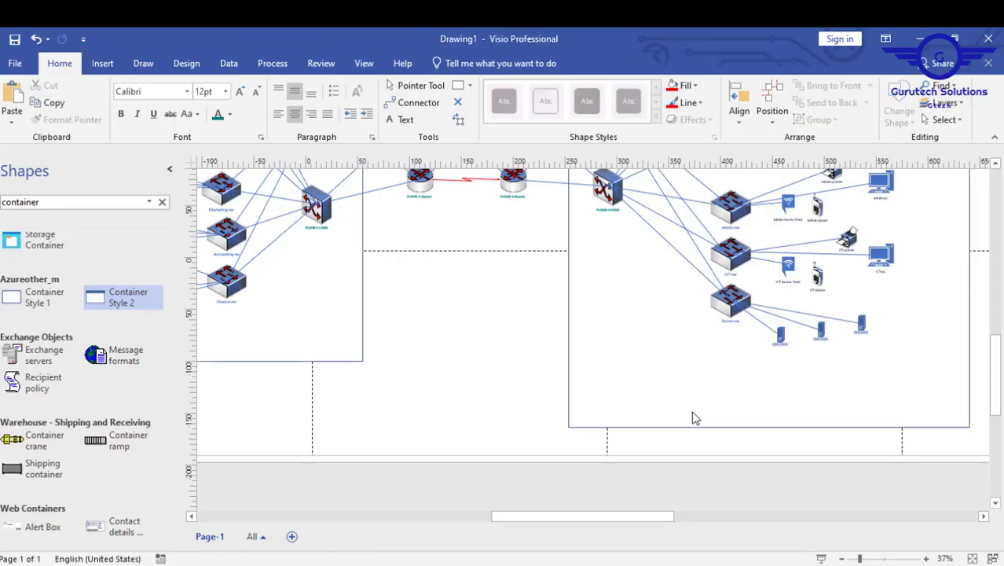
click(717, 428)
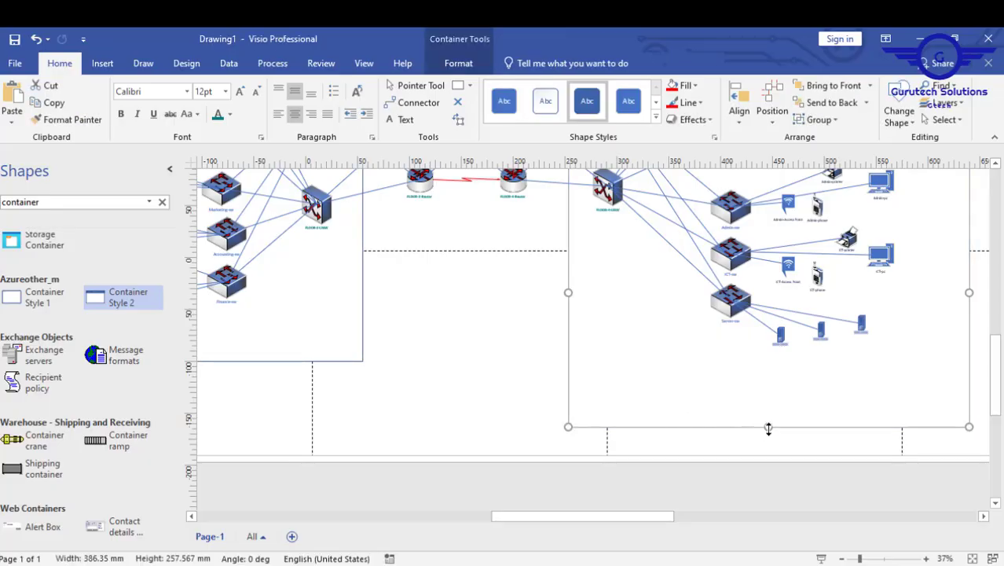
drag(768, 429, 767, 355)
Step: Narrow the THIRD FLOOR and FOURTH FLOOR containers to about 331 mm wide, bringing their outer sides in closer to the PCs
drag(591, 519, 671, 518)
mouse_move(991, 398)
mouse_down()
mouse_move(993, 361)
mouse_move(977, 329)
mouse_up()
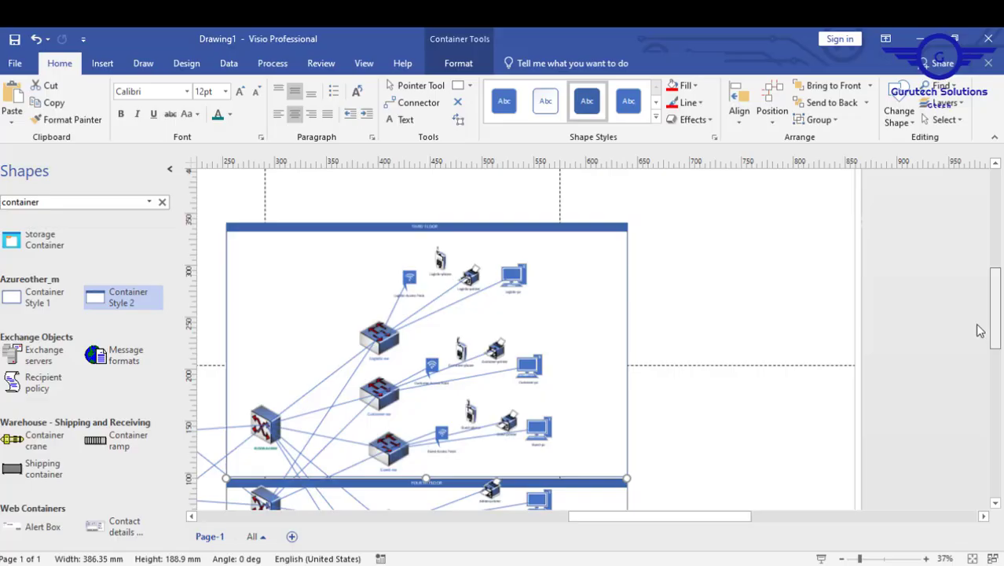
click(627, 316)
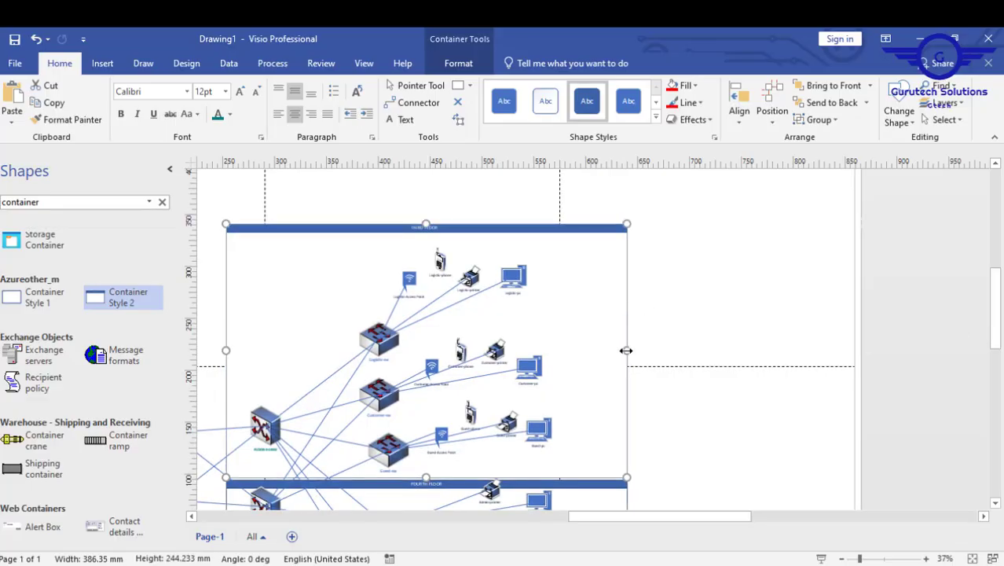
drag(626, 351, 570, 346)
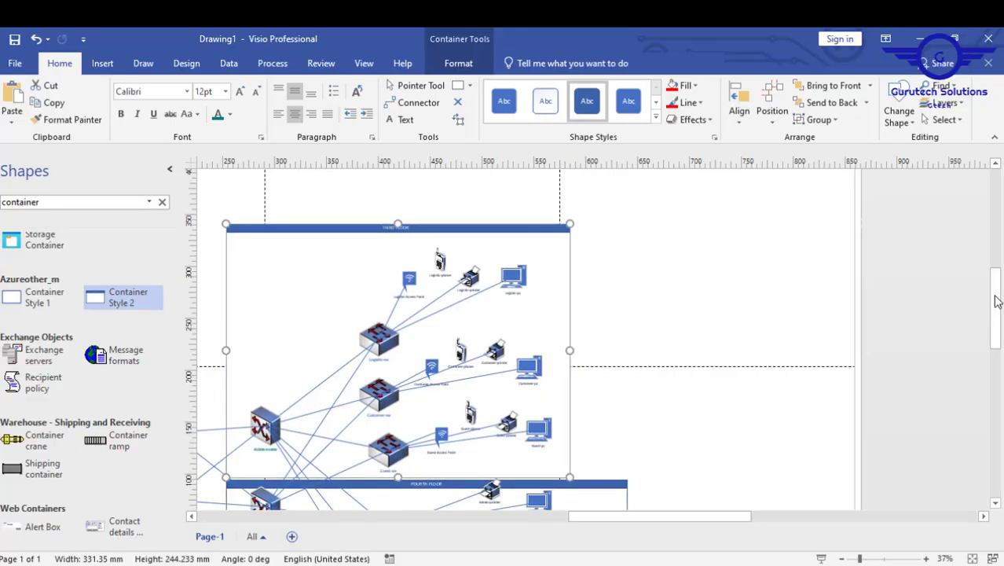
drag(996, 301, 997, 345)
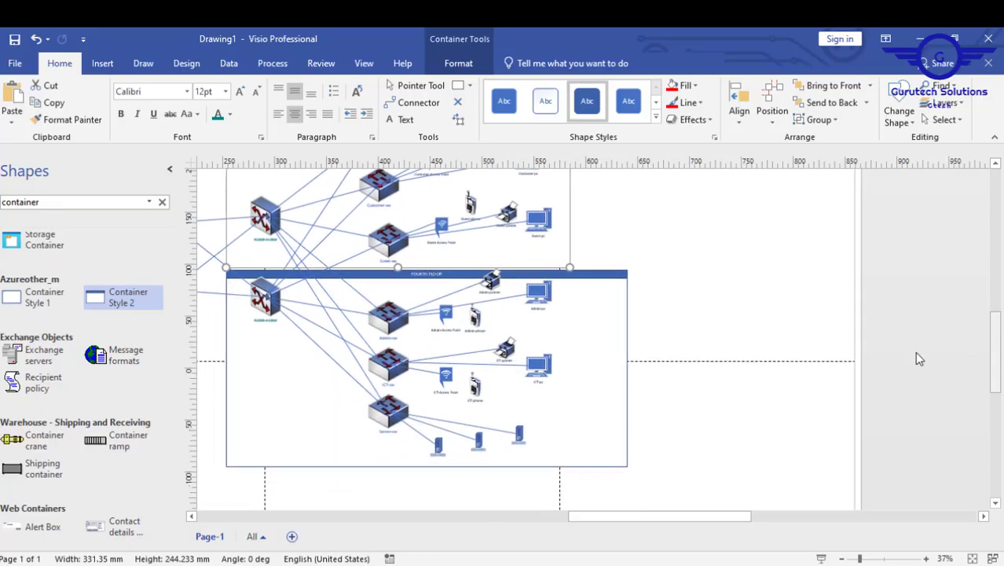
click(626, 350)
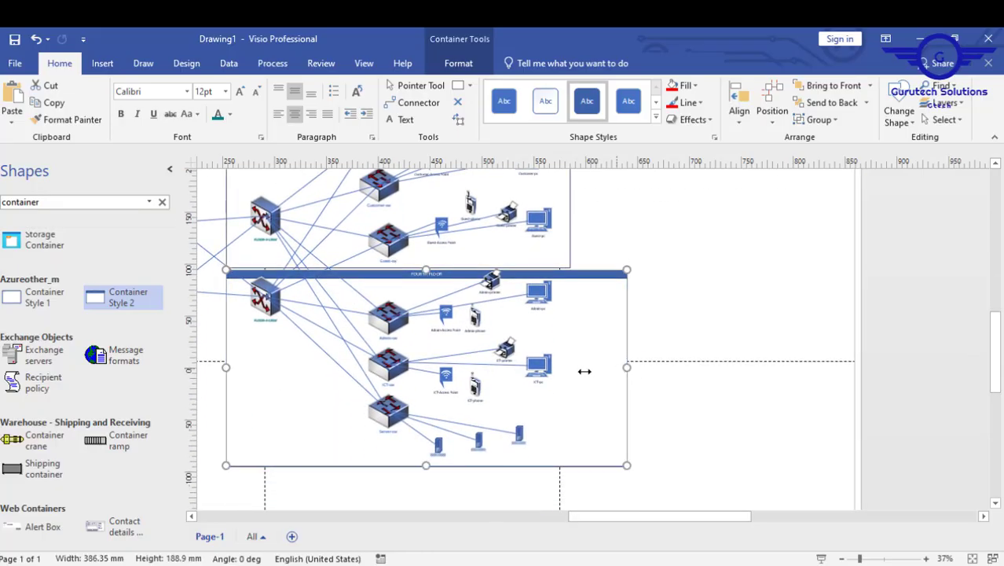
drag(584, 370, 570, 376)
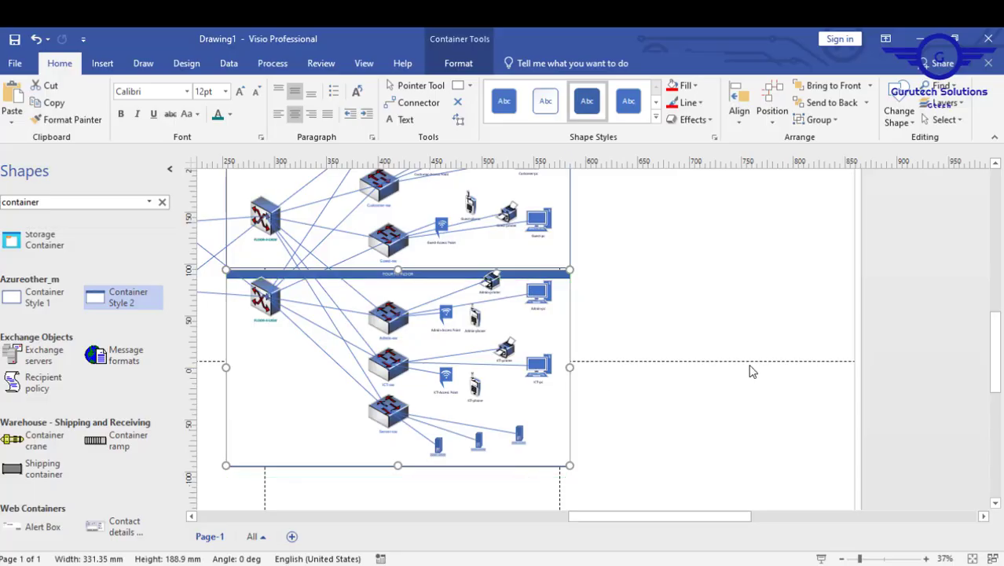
Step: Examine how the floor containers line up on both sides of the central routers
drag(626, 516, 493, 511)
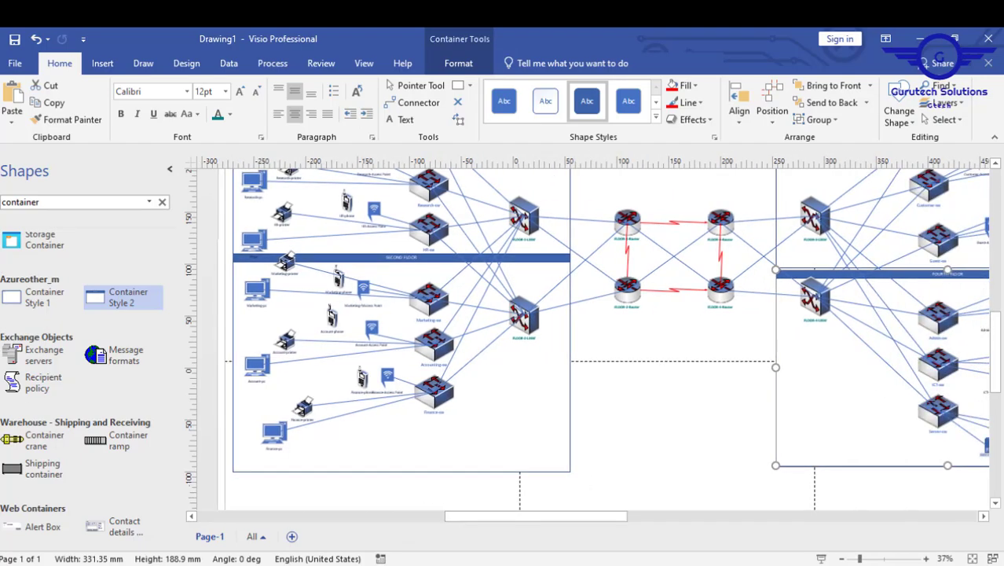
scroll(998, 353, up, 3)
drag(997, 353, 999, 325)
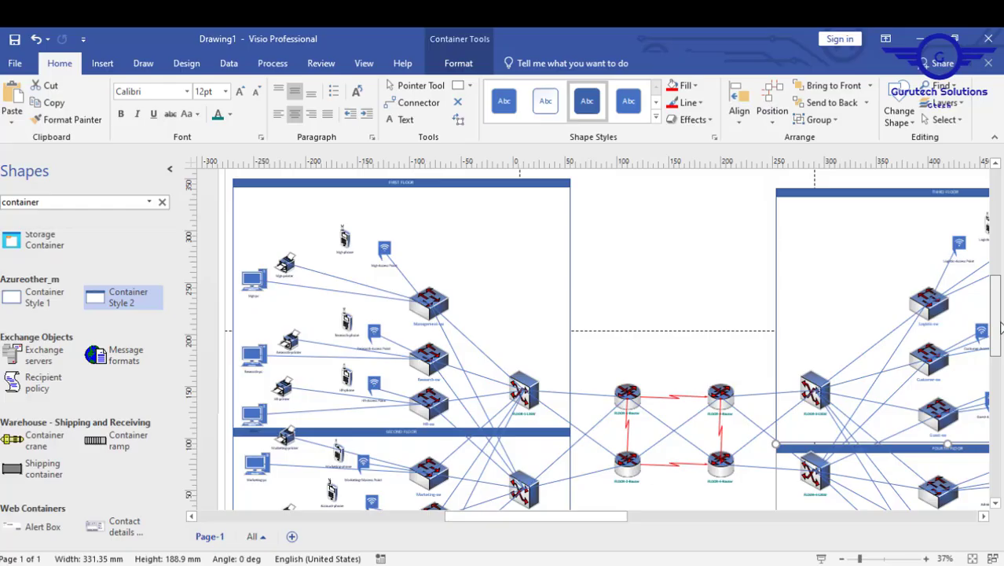
drag(999, 326, 999, 360)
scroll(650, 339, up, 4)
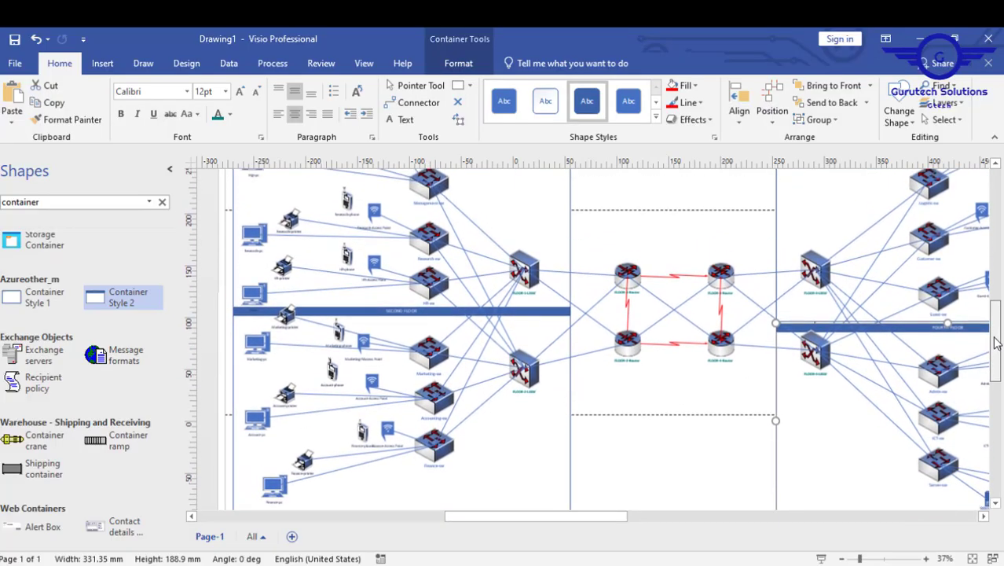
scroll(651, 339, down, 5)
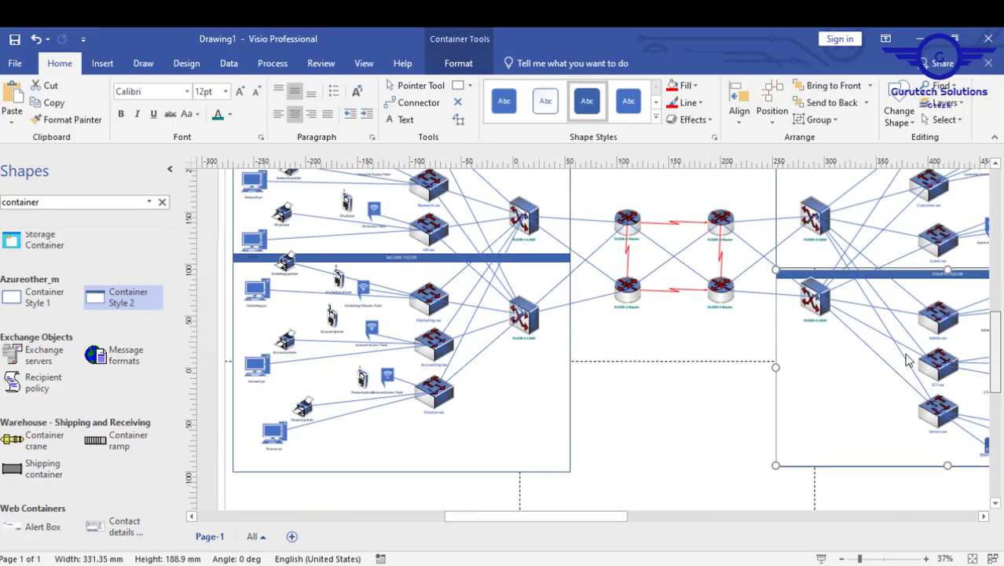
Step: Narrow the THIRD FLOOR and FOURTH FLOOR containers further to about 316 mm wide, and clear the selection
drag(907, 360, 999, 339)
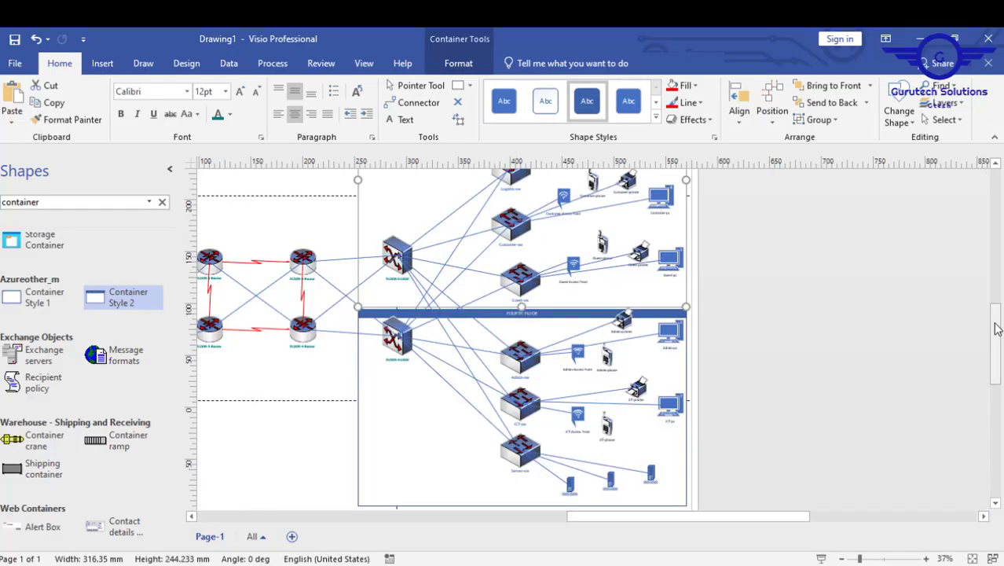
scroll(995, 320, up, 2)
click(404, 487)
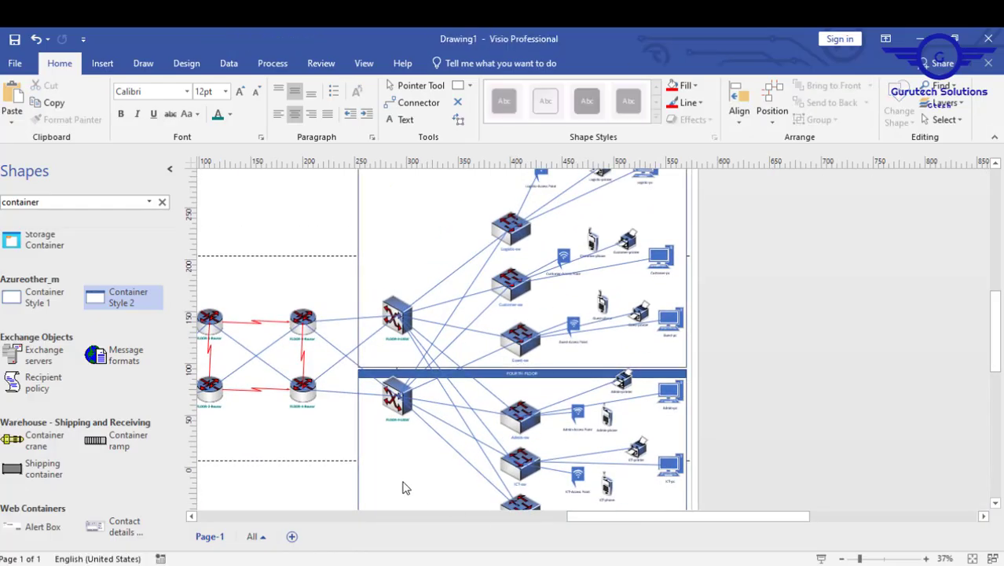
drag(586, 519, 473, 515)
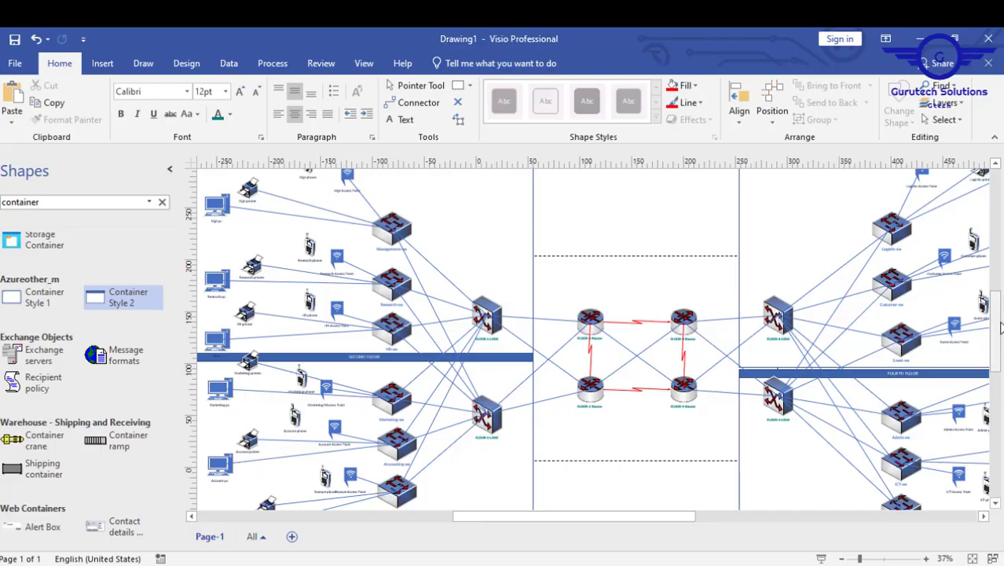
drag(1000, 329, 979, 358)
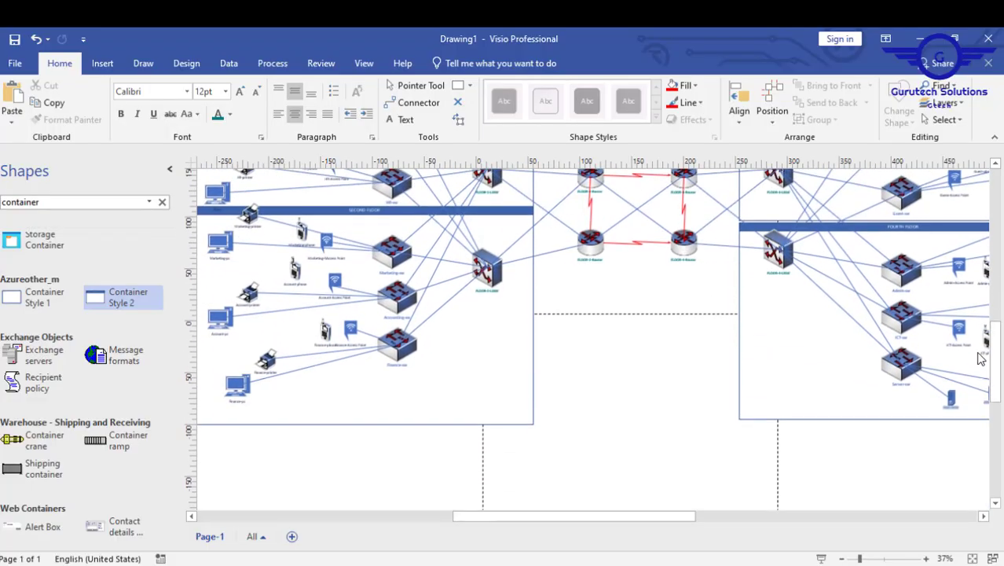
Step: Start exporting the drawing as a PNG Portable Network Graphics image
click(14, 66)
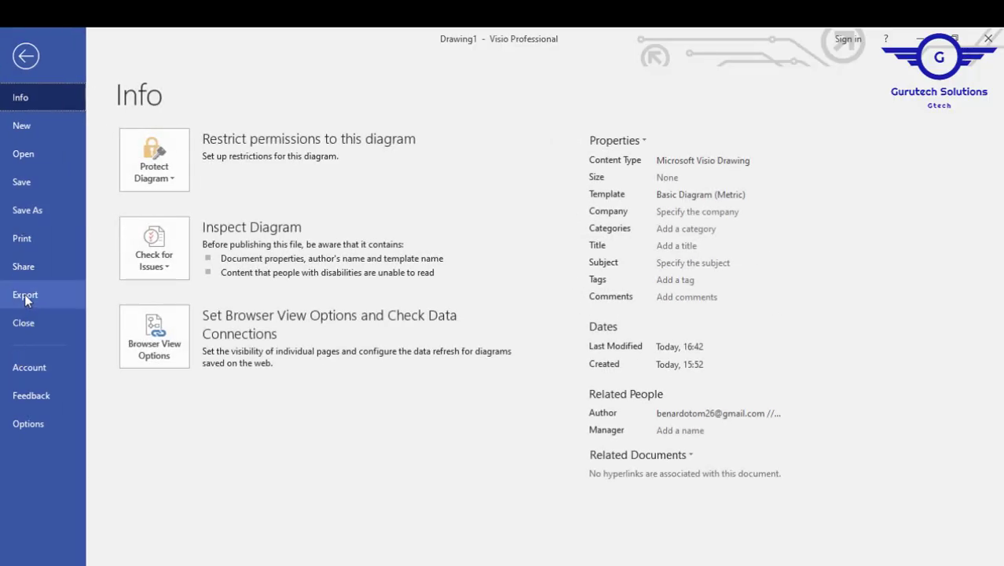
click(26, 297)
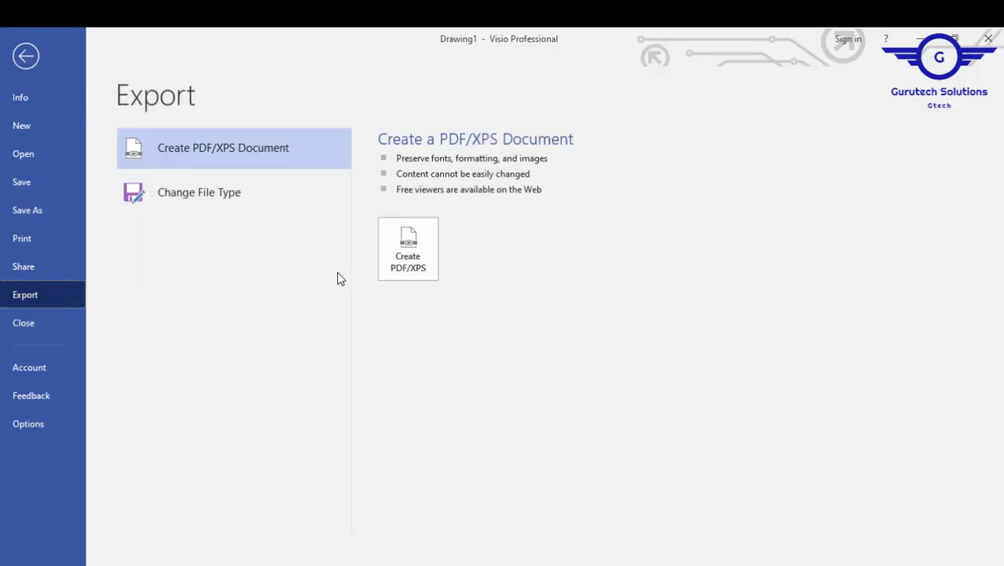
click(194, 201)
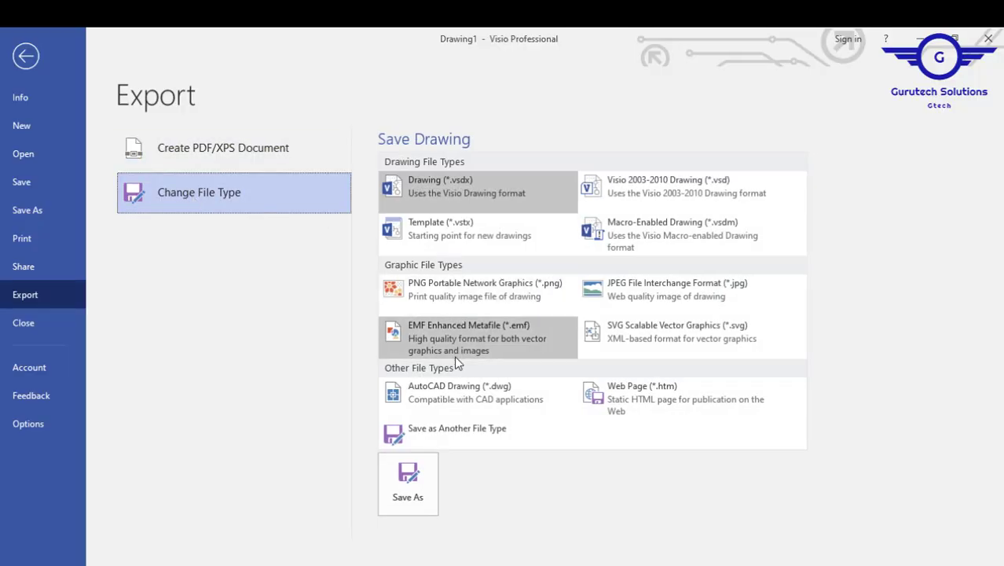
click(458, 291)
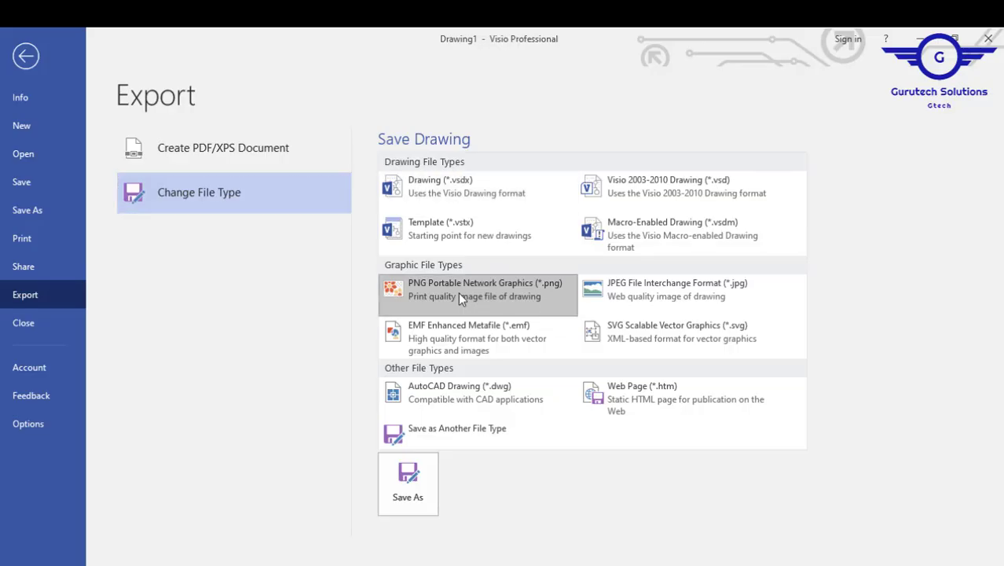
double_click(458, 291)
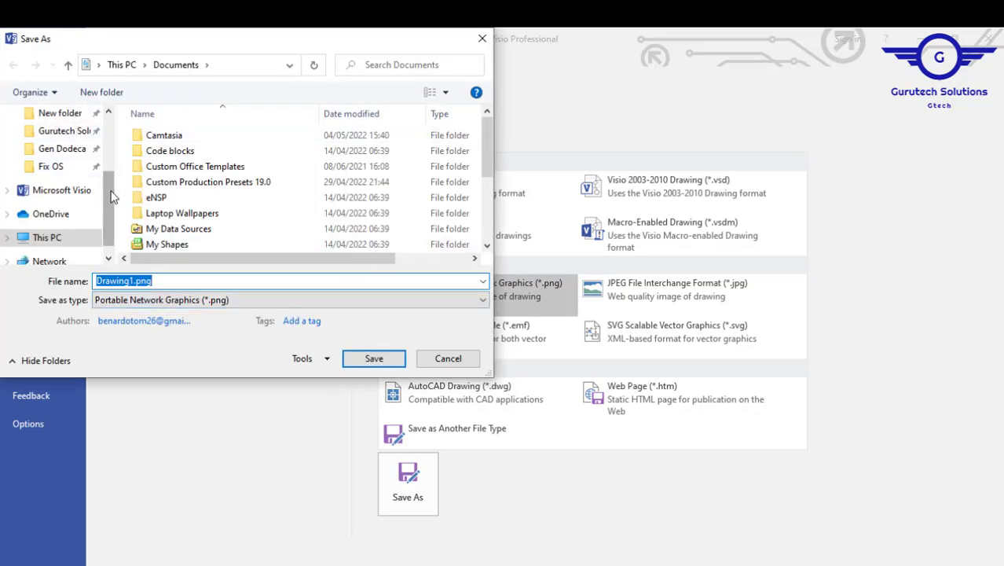
Step: Save the PNG to the Desktop as "net design", accepting the default output options
drag(112, 193, 112, 157)
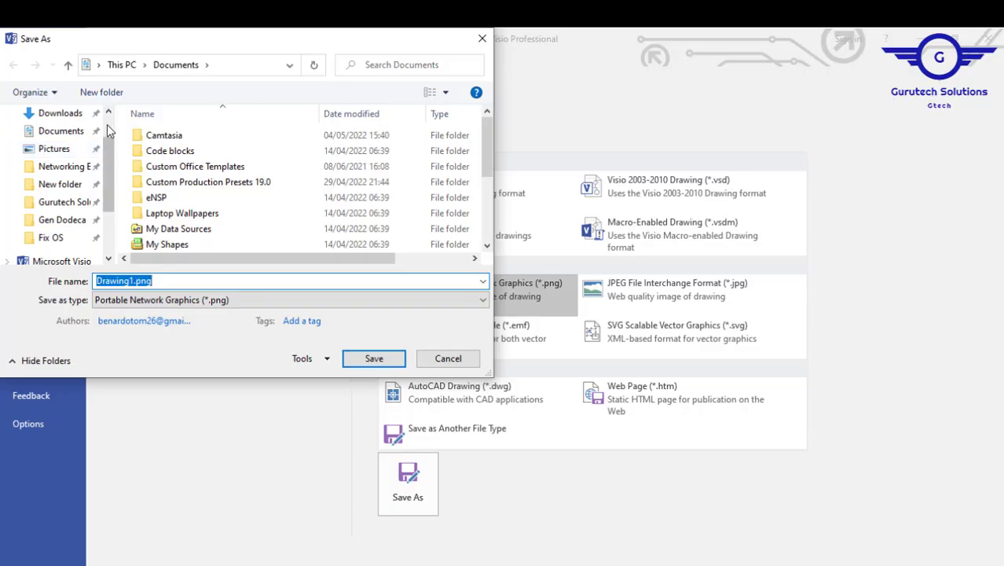
scroll(107, 124, up, 1)
click(54, 142)
click(155, 280)
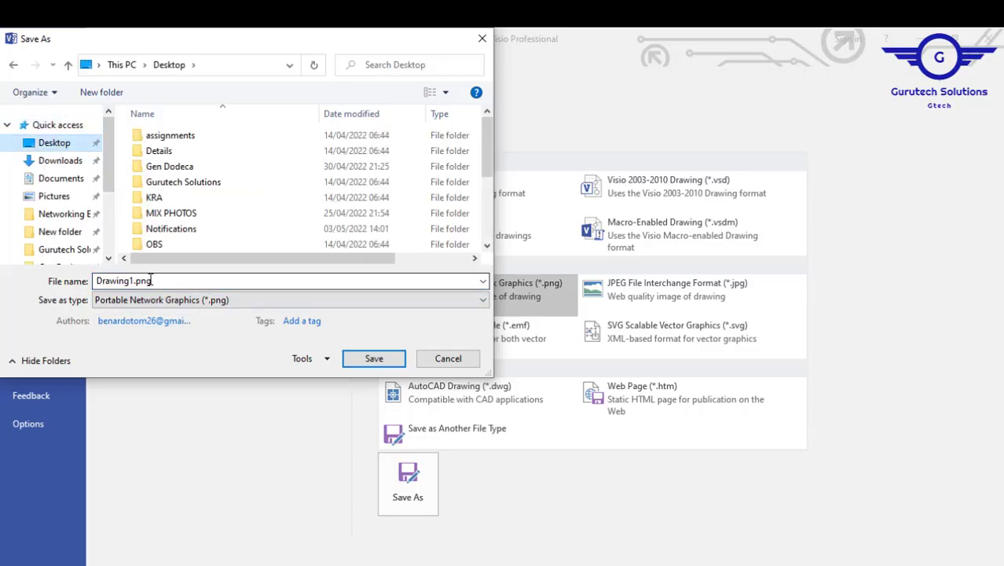
double_click(155, 280)
text(nE)
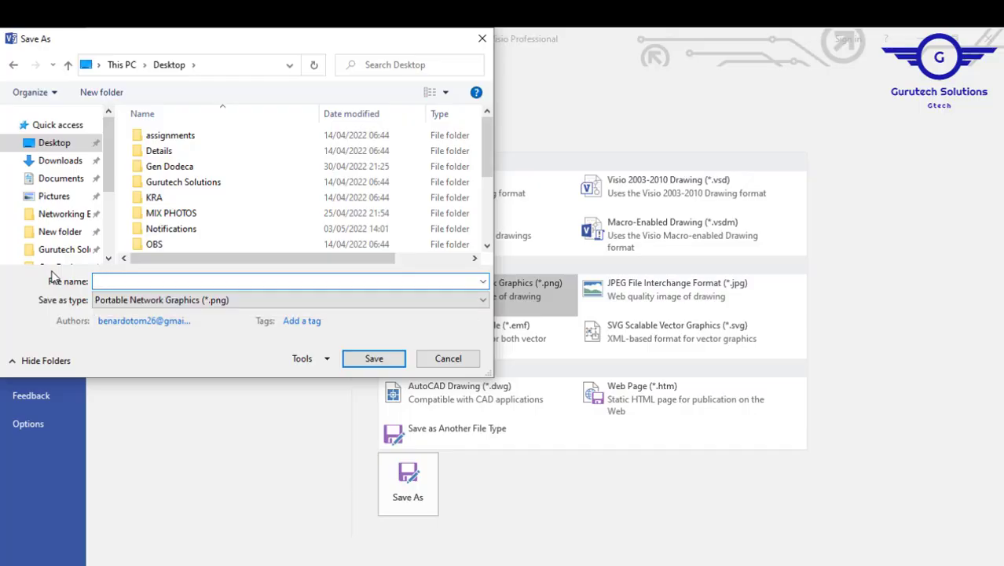
text(net design)
key(Return)
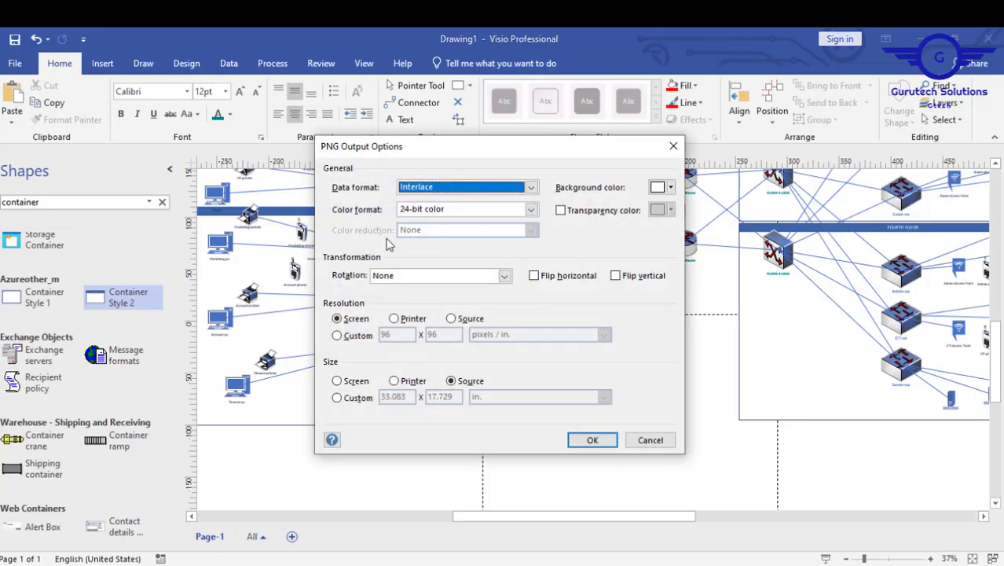
click(592, 441)
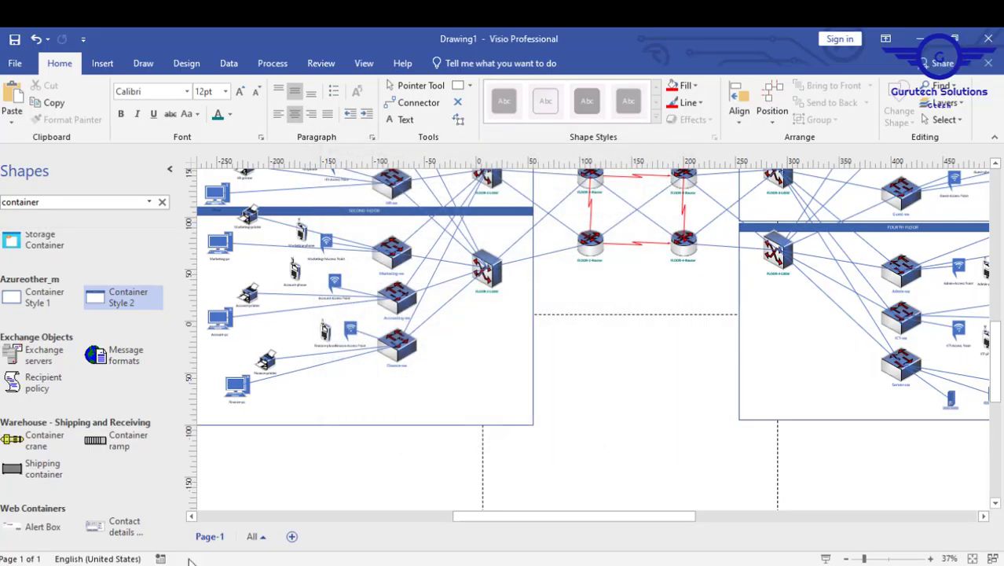
Step: Switch to File Explorer and open the exported net design.png from the Desktop folder
mouse_move(130, 550)
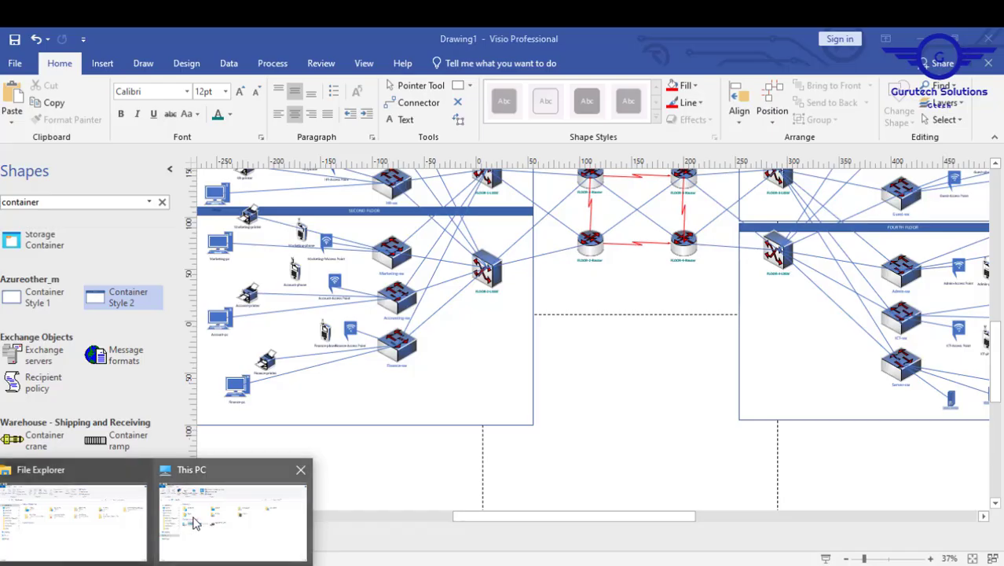
click(165, 519)
click(57, 202)
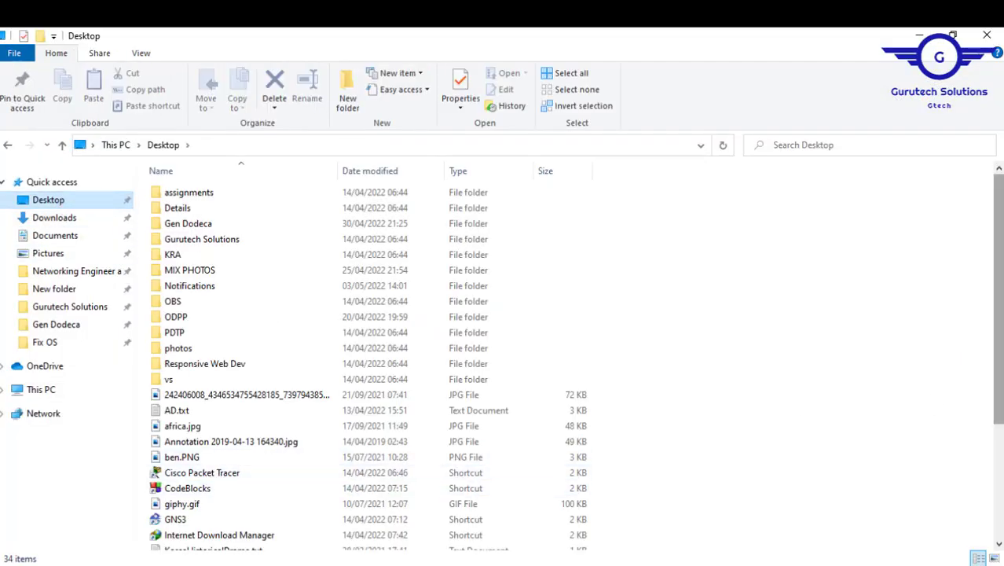
scroll(206, 493, down, 4)
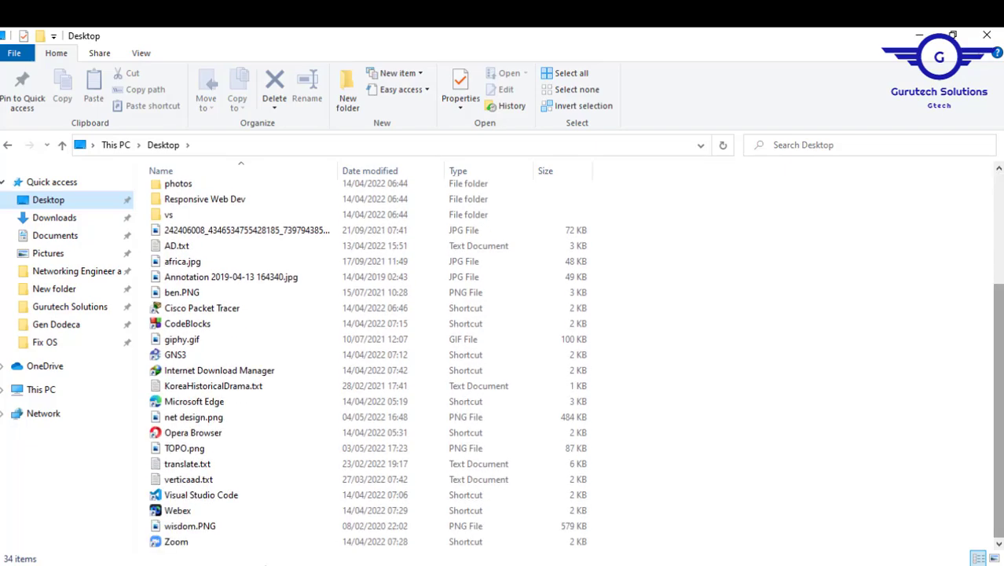
click(195, 420)
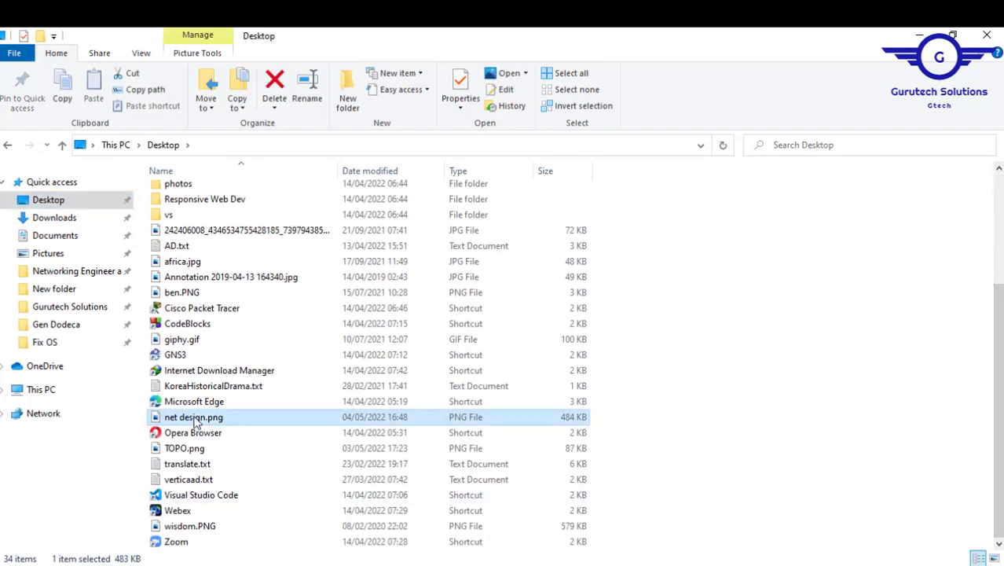
double_click(195, 420)
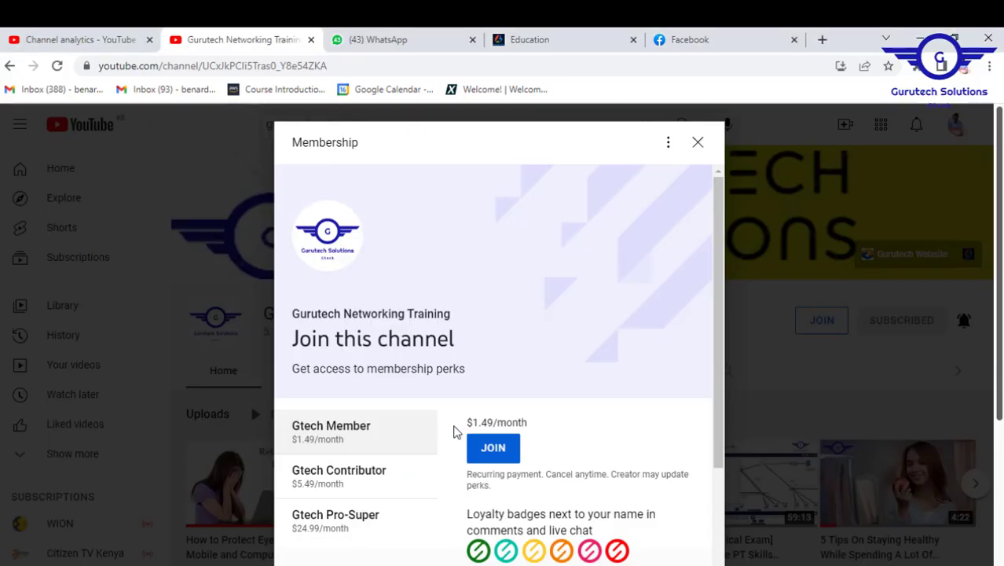
Step: Close the YouTube channel's membership dialog and return to the network diagram in Visio
click(695, 142)
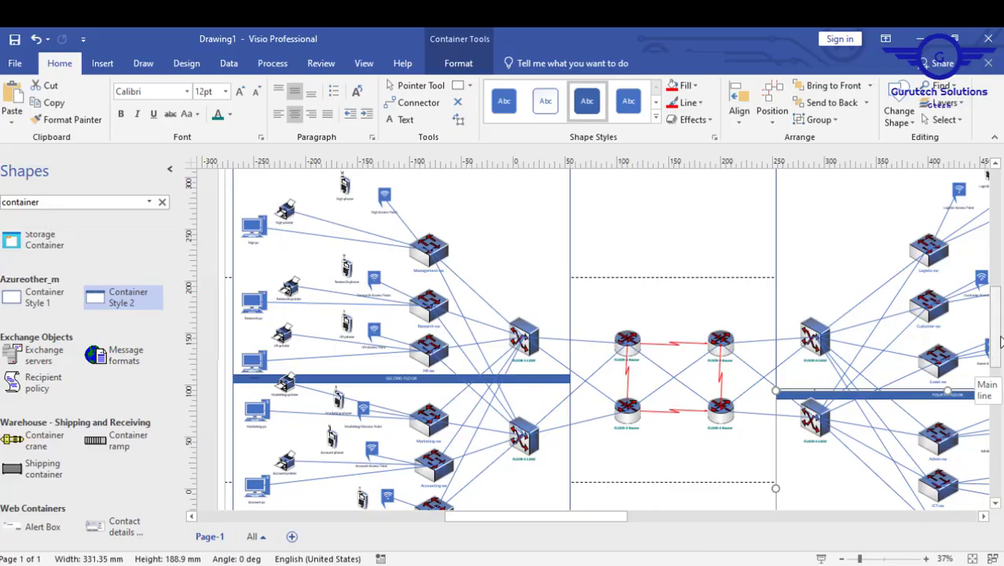
drag(595, 520, 618, 518)
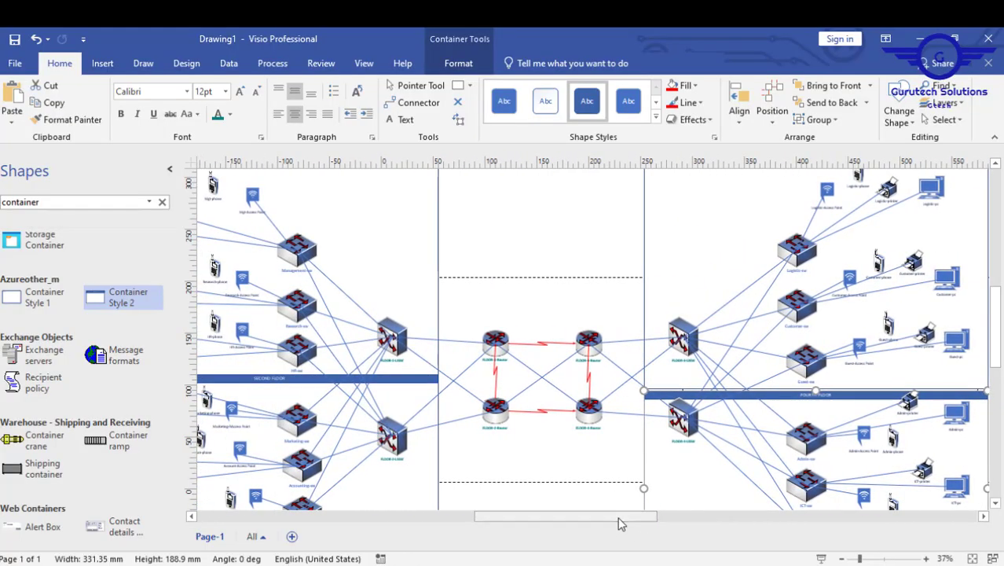